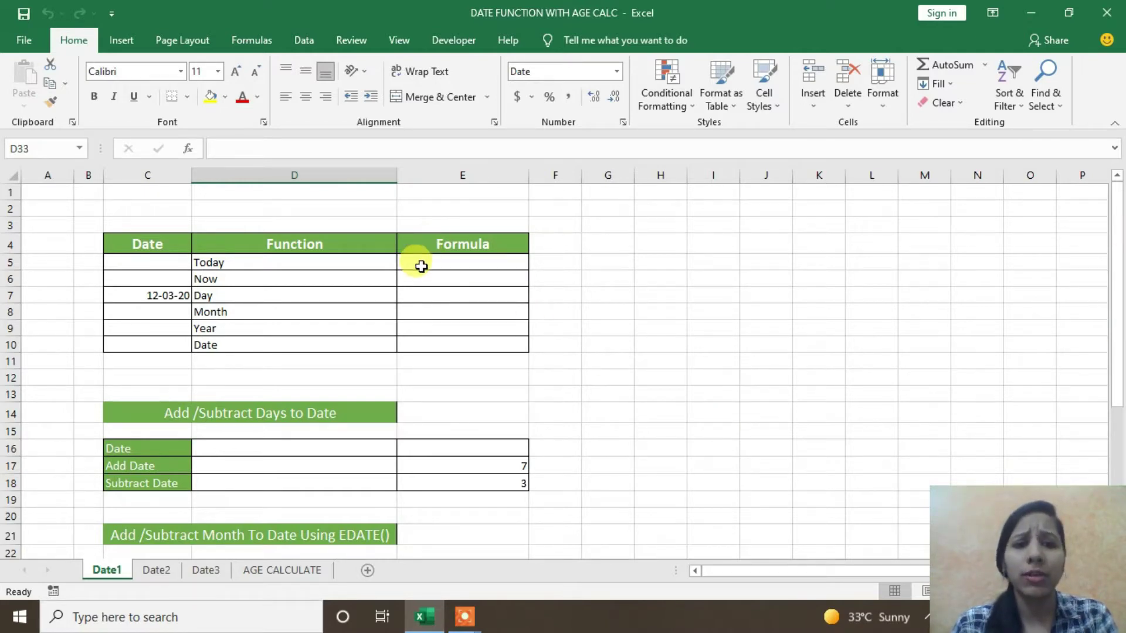
Look over the function list in D5:D10, the Today row and the Add /Subtract Days heading
left_click(267, 276)
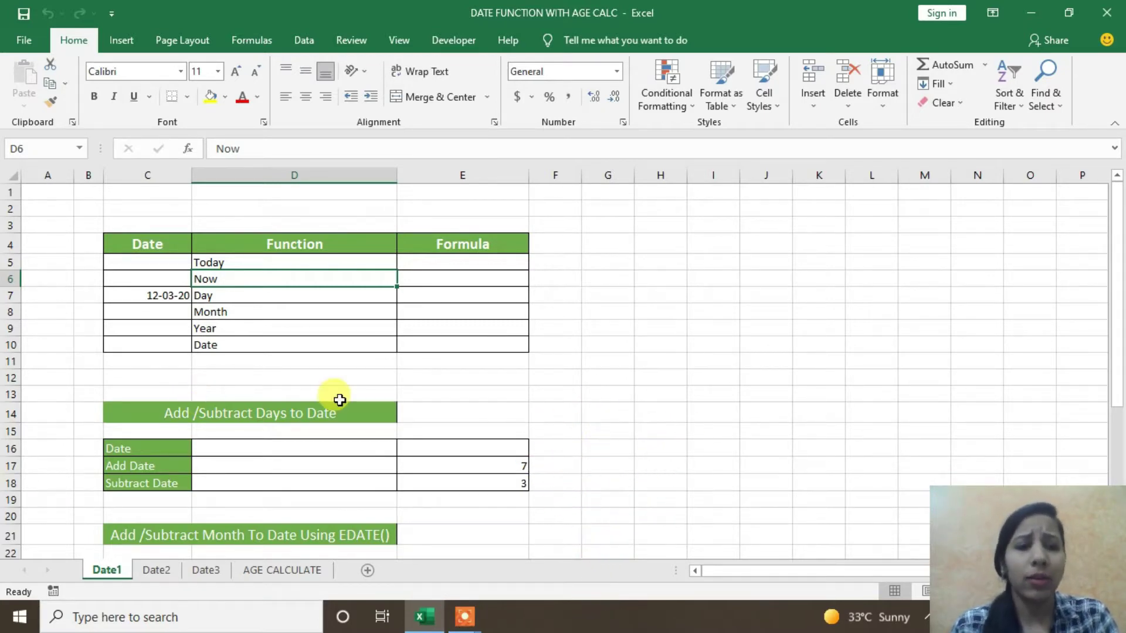
left_click(295, 412)
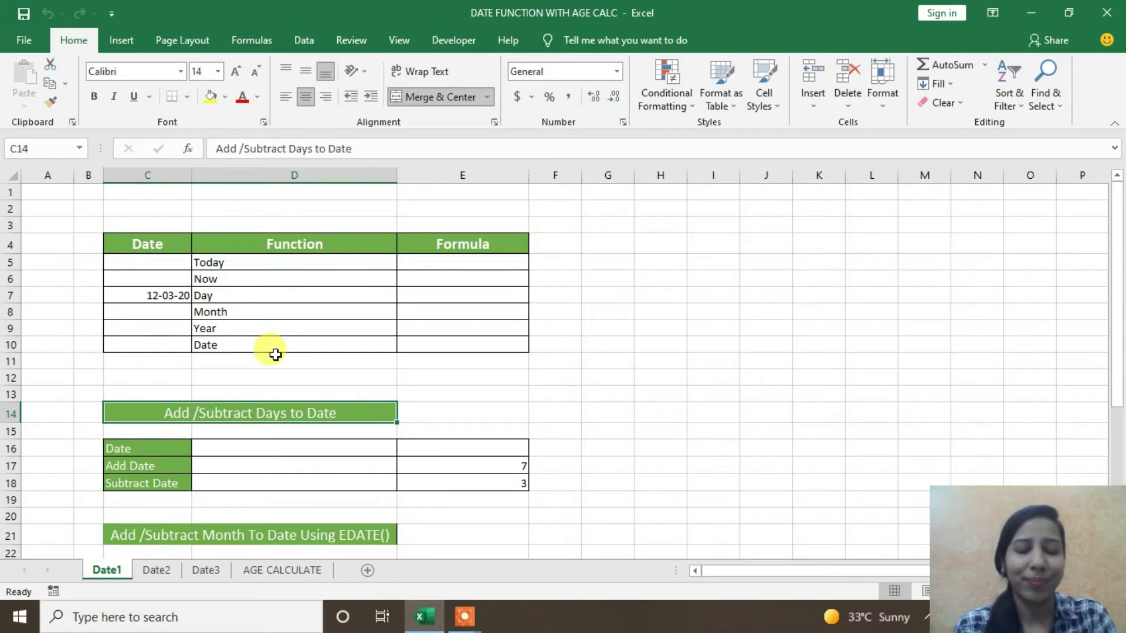
left_click(423, 264)
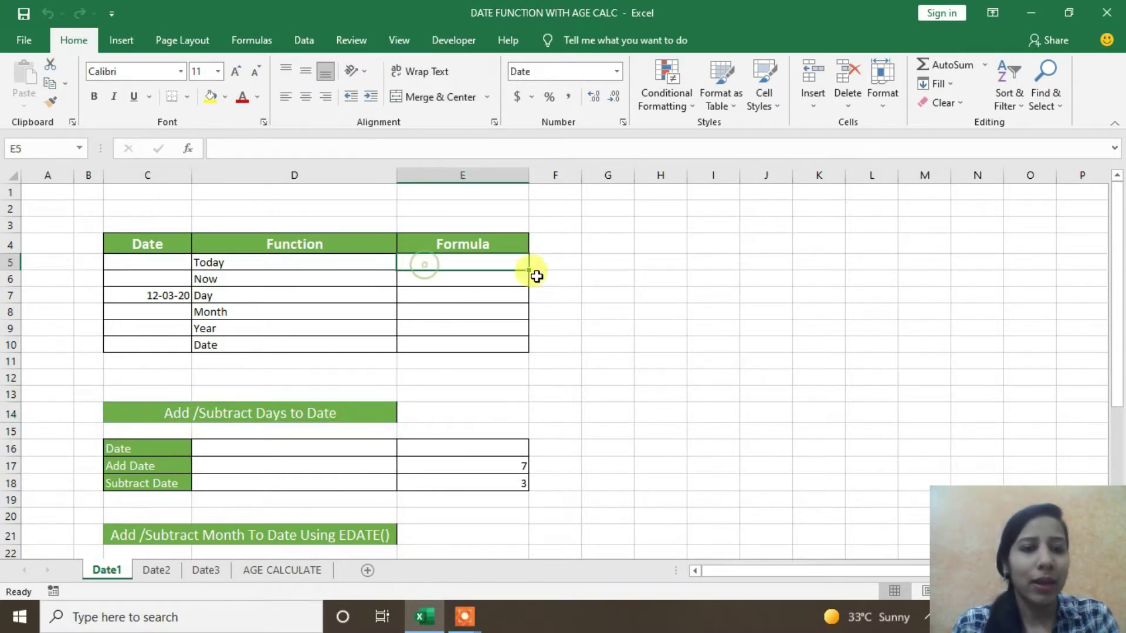
left_click(320, 264)
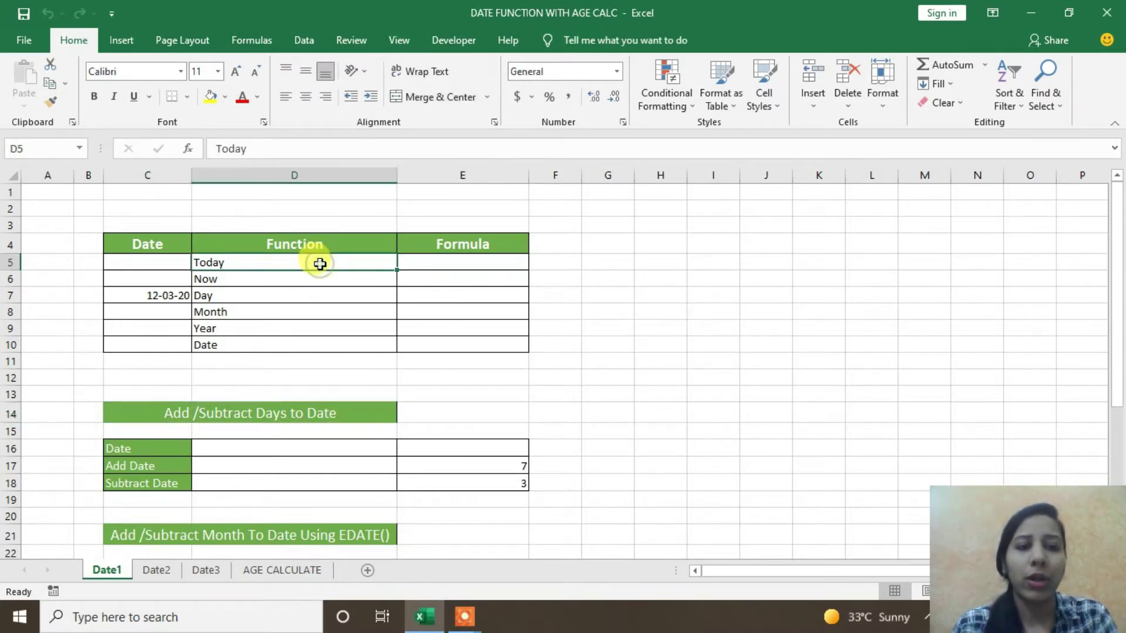
left_click(422, 262)
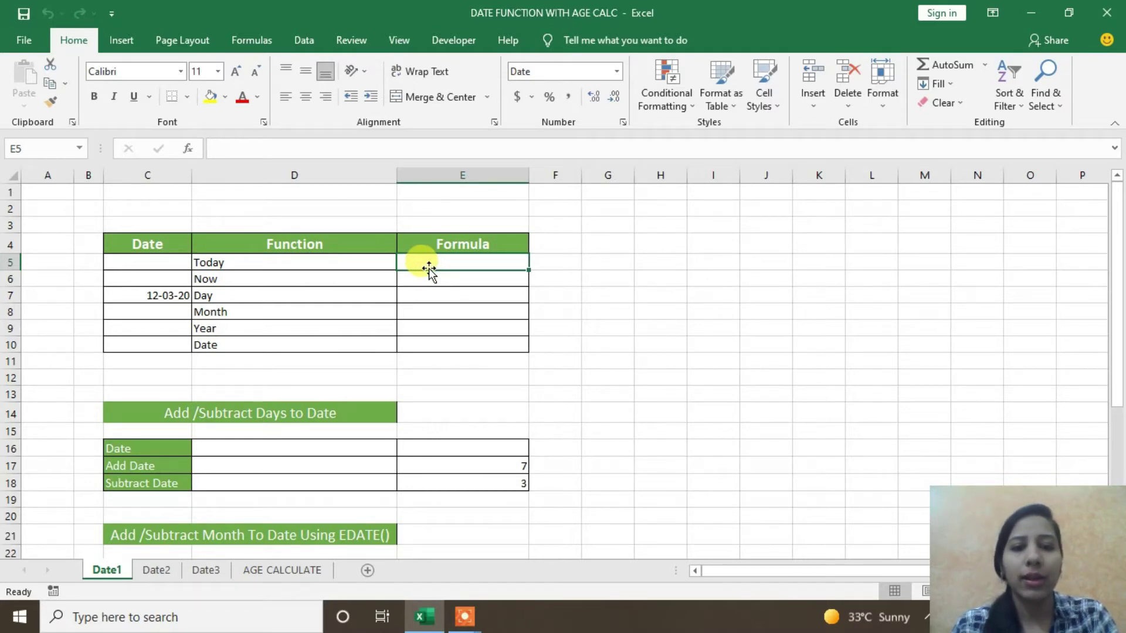
left_click(291, 262)
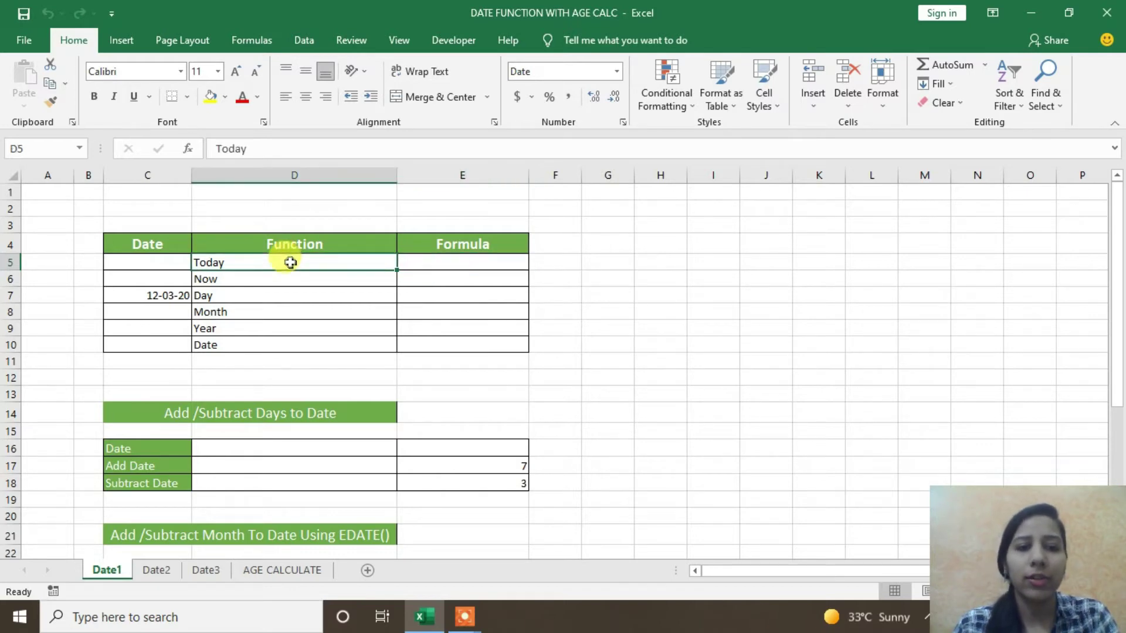
left_click(440, 264)
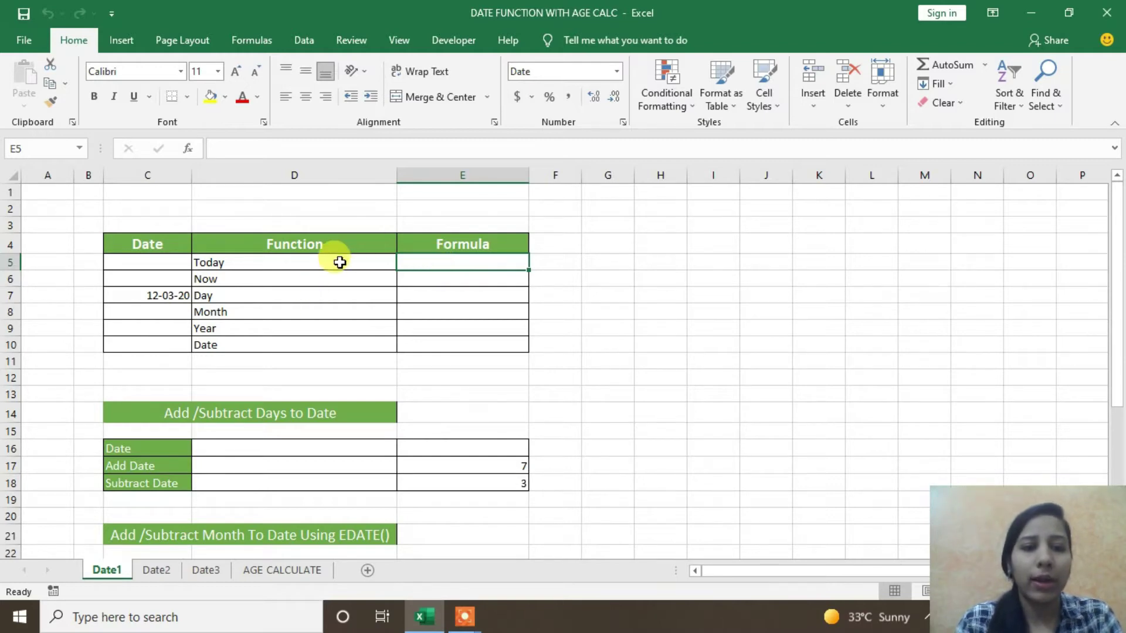
left_click_drag(339, 262, 327, 348)
left_click(691, 374)
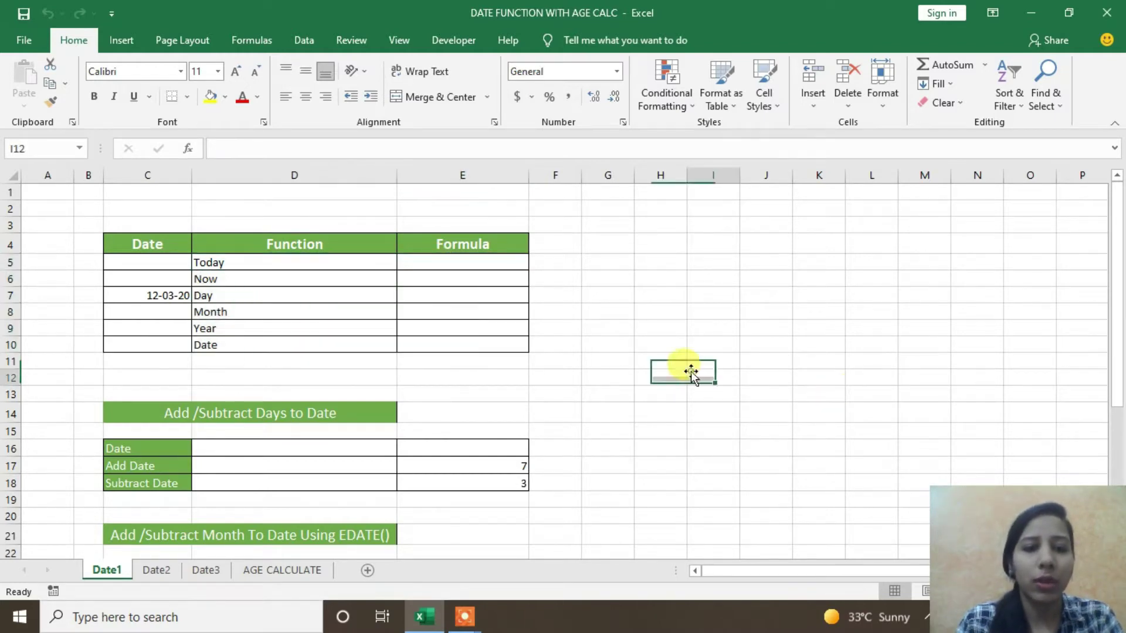
Enter =TODAY() in E5 beside the Today label, showing 12-06-21
left_click(440, 262)
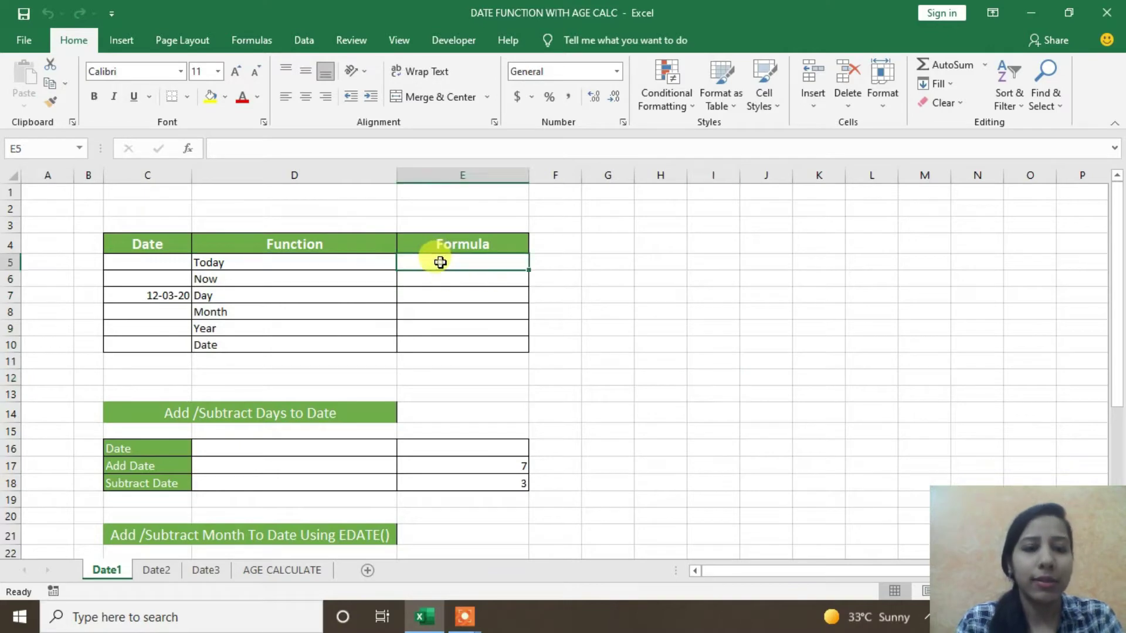
double_click(440, 262)
type("=")
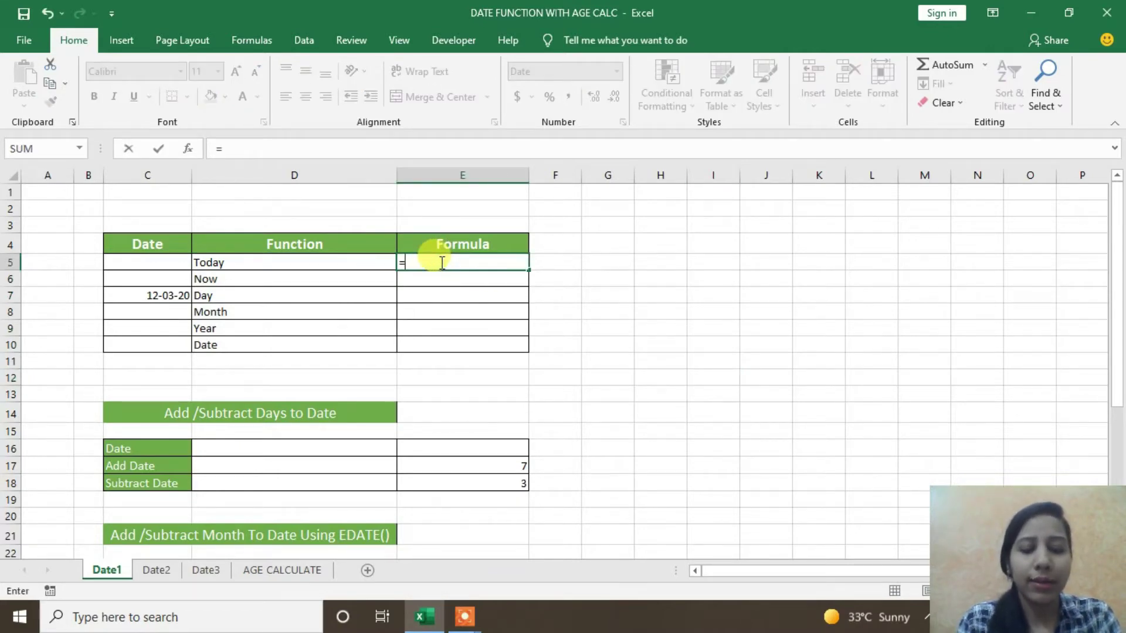
type("today")
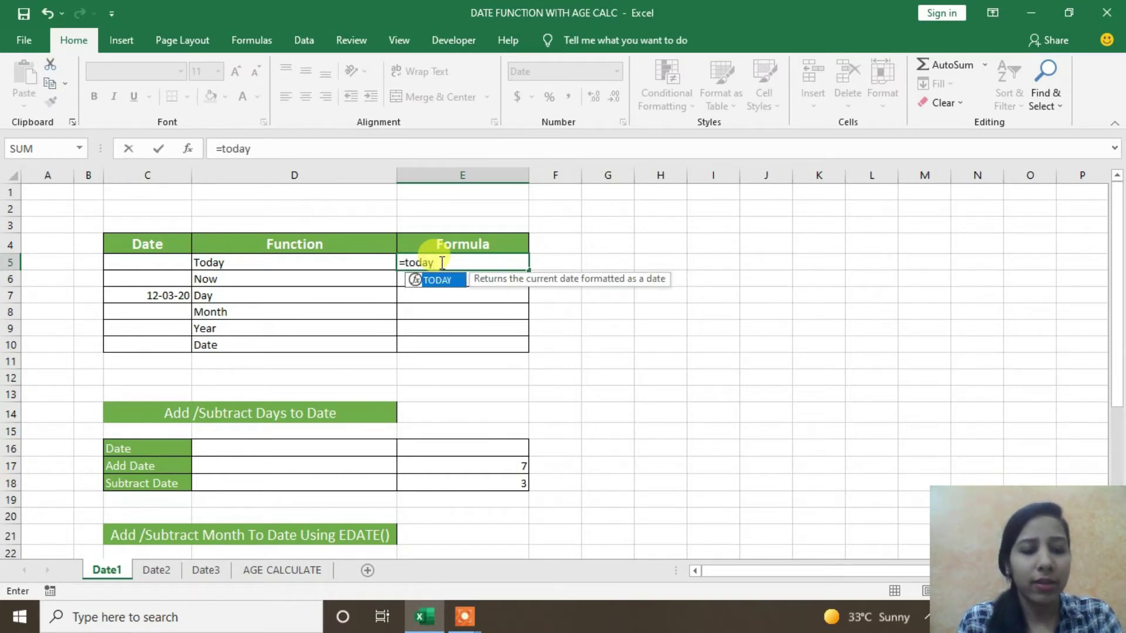
type("()")
key("Return")
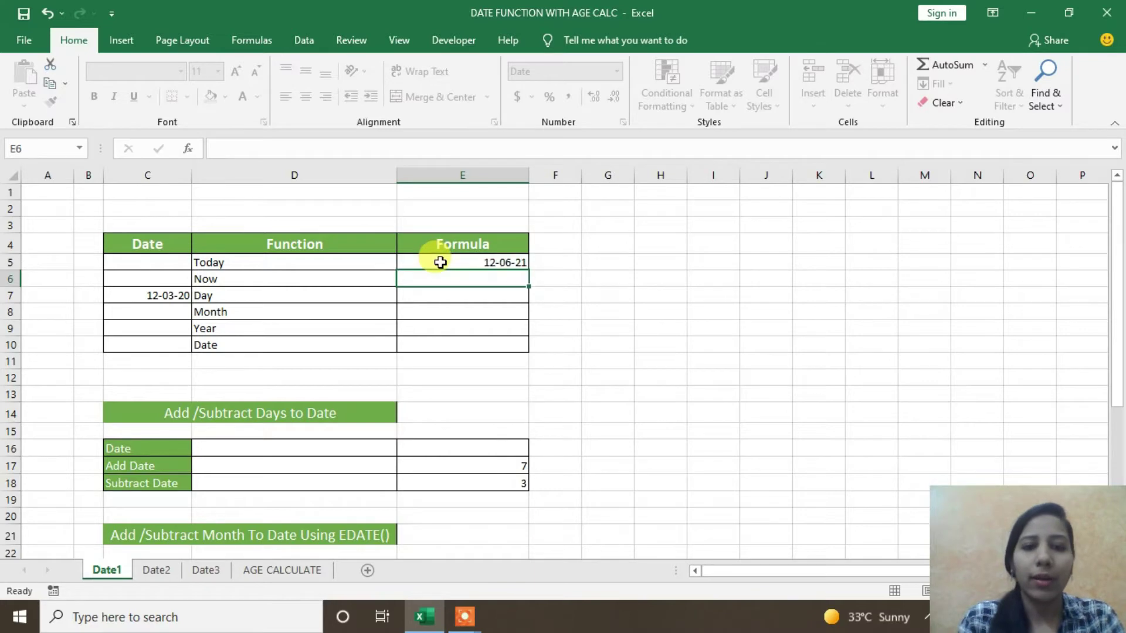
left_click(488, 263)
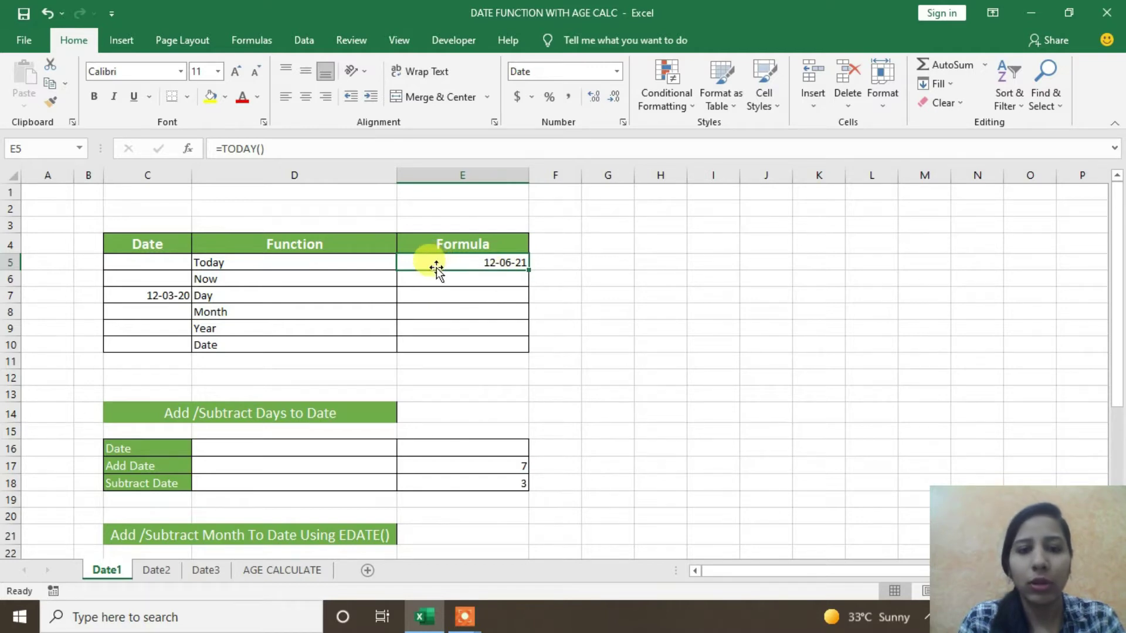
left_click(272, 261)
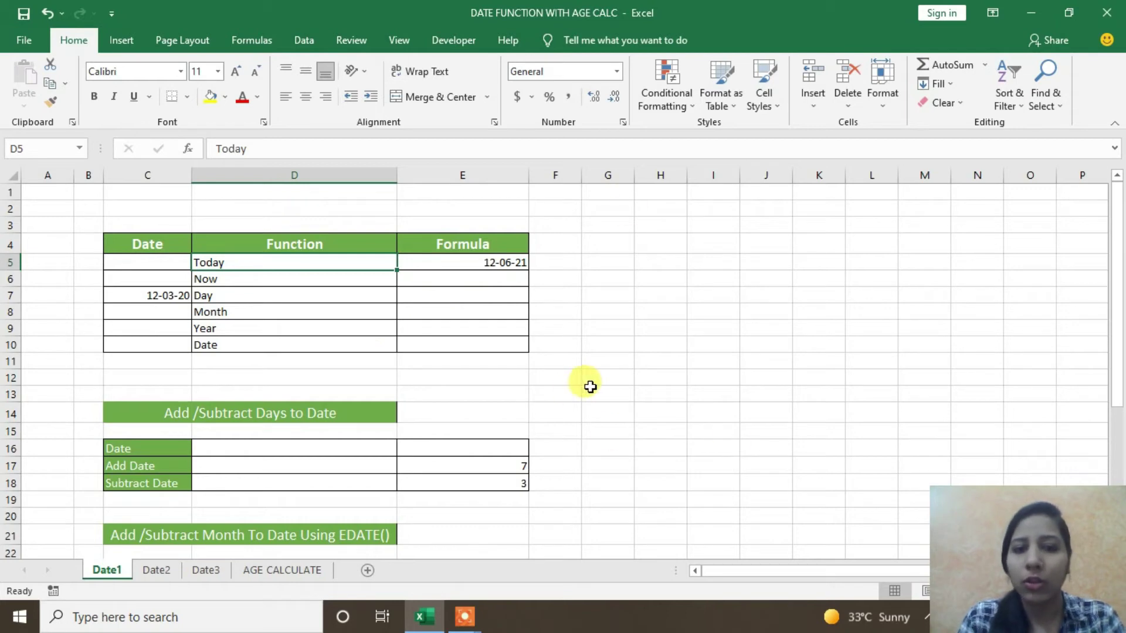
left_click(497, 394)
left_click(444, 268)
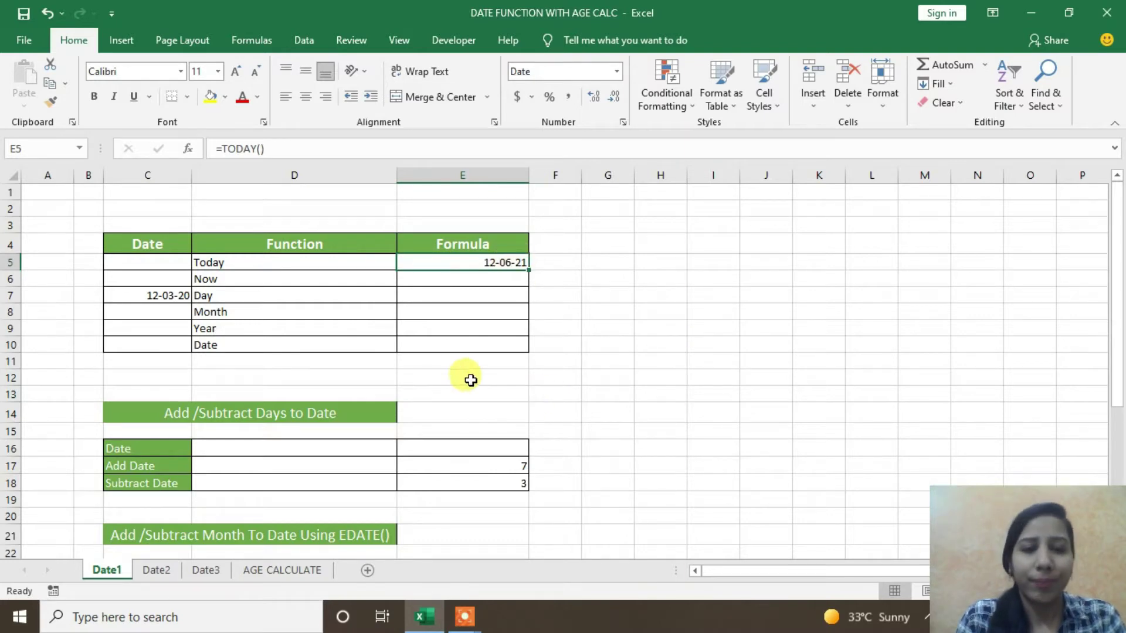
Enter =NOW() in E6 beside Now, returning 12-06-21 16:39
left_click(361, 283)
left_click(451, 279)
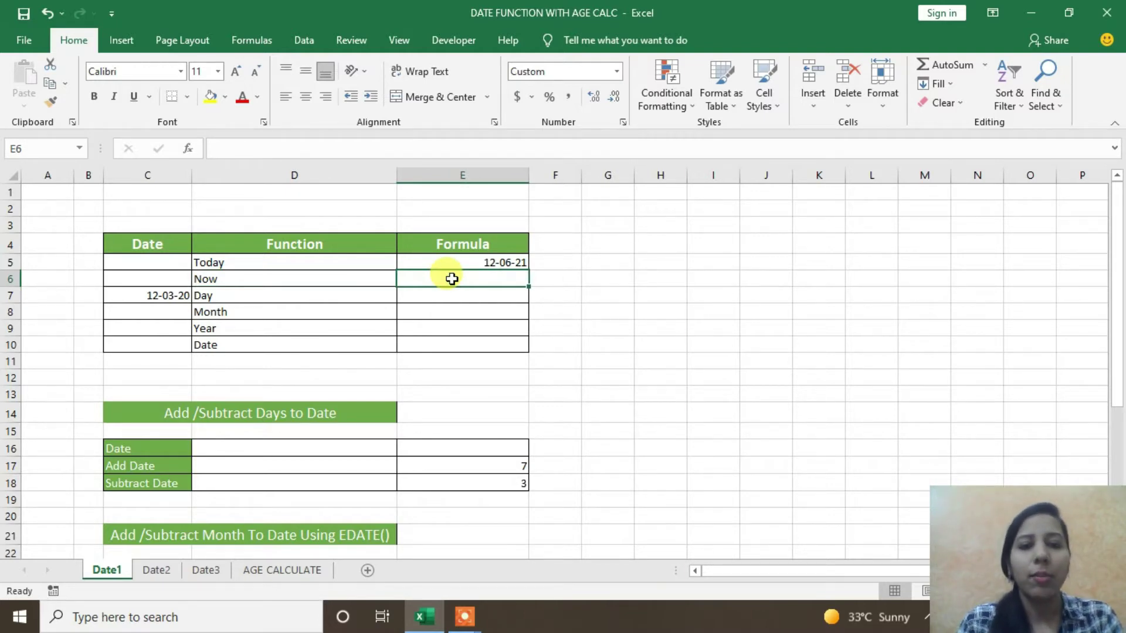
type("=")
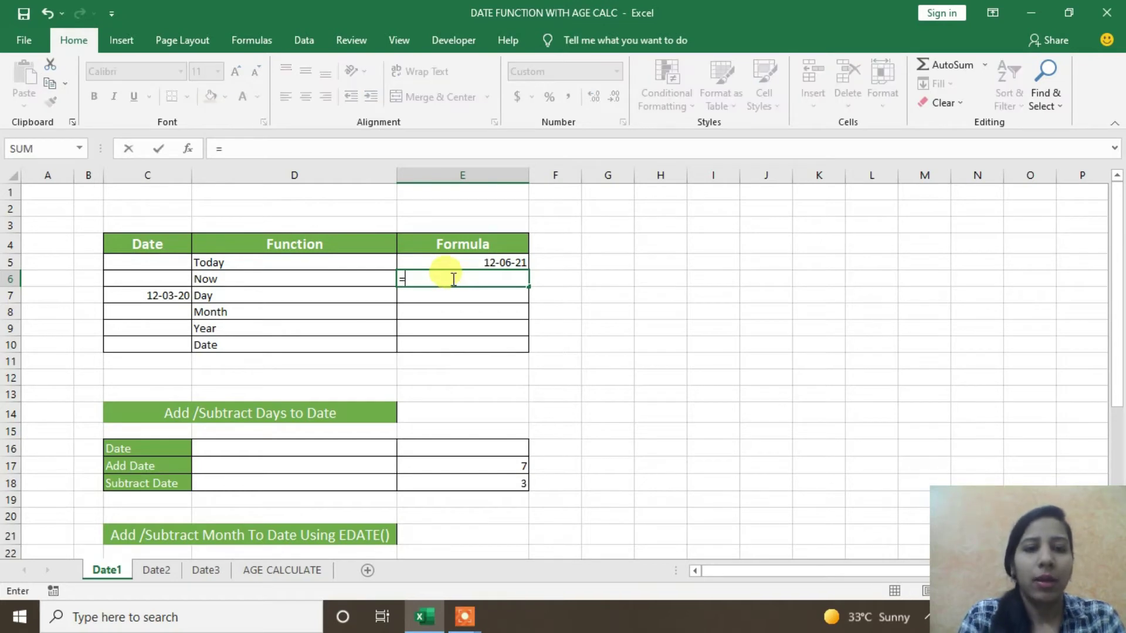
type("now")
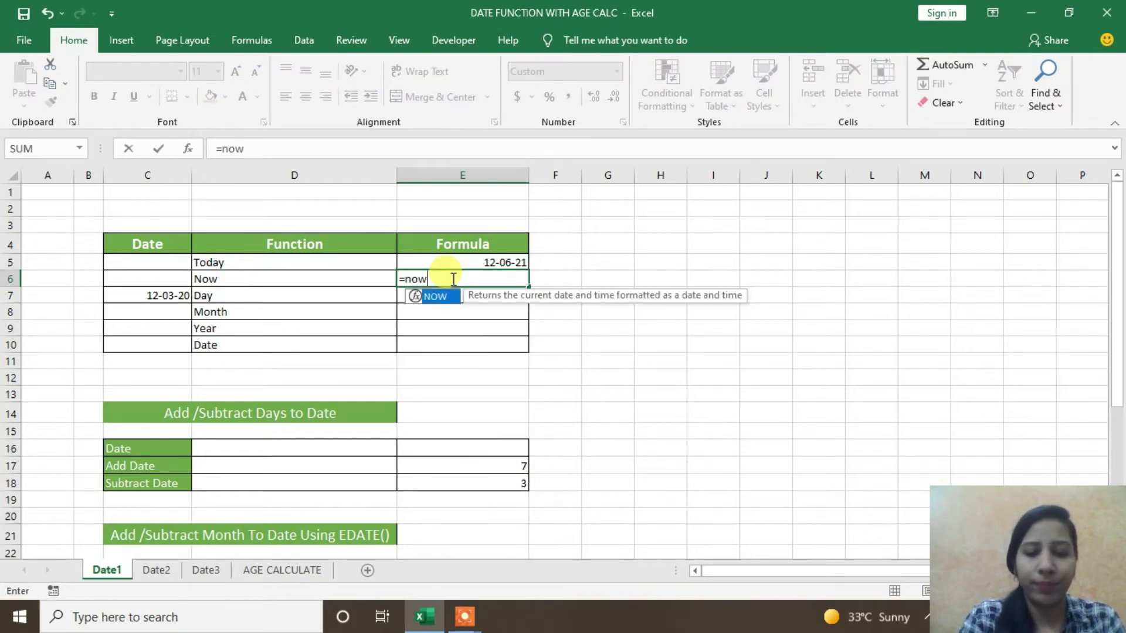
key("Return")
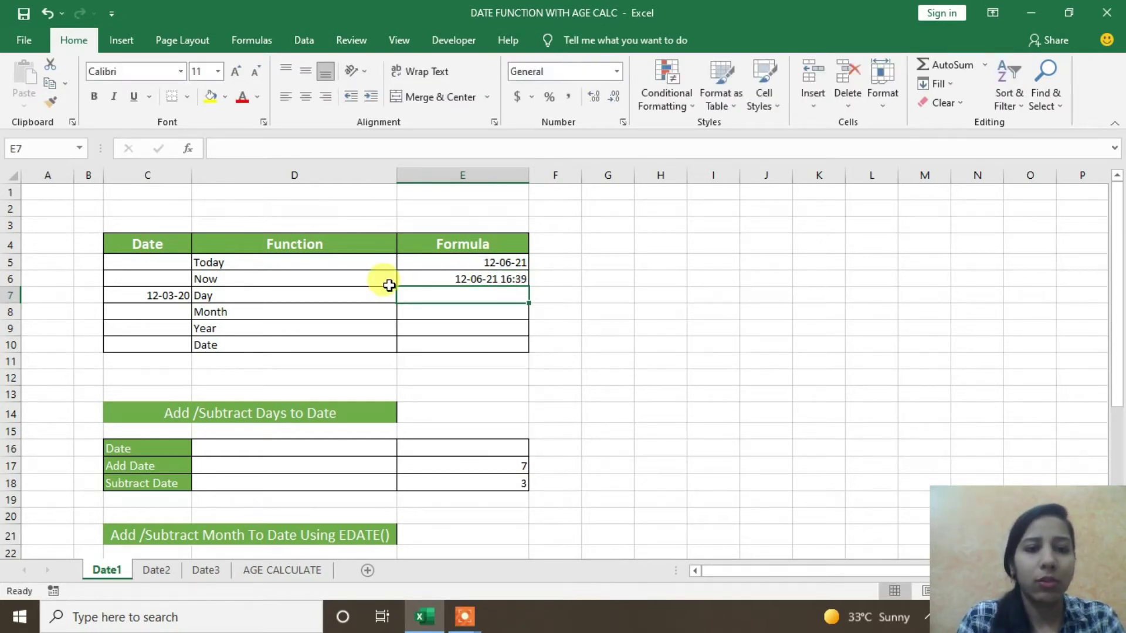
left_click(427, 279)
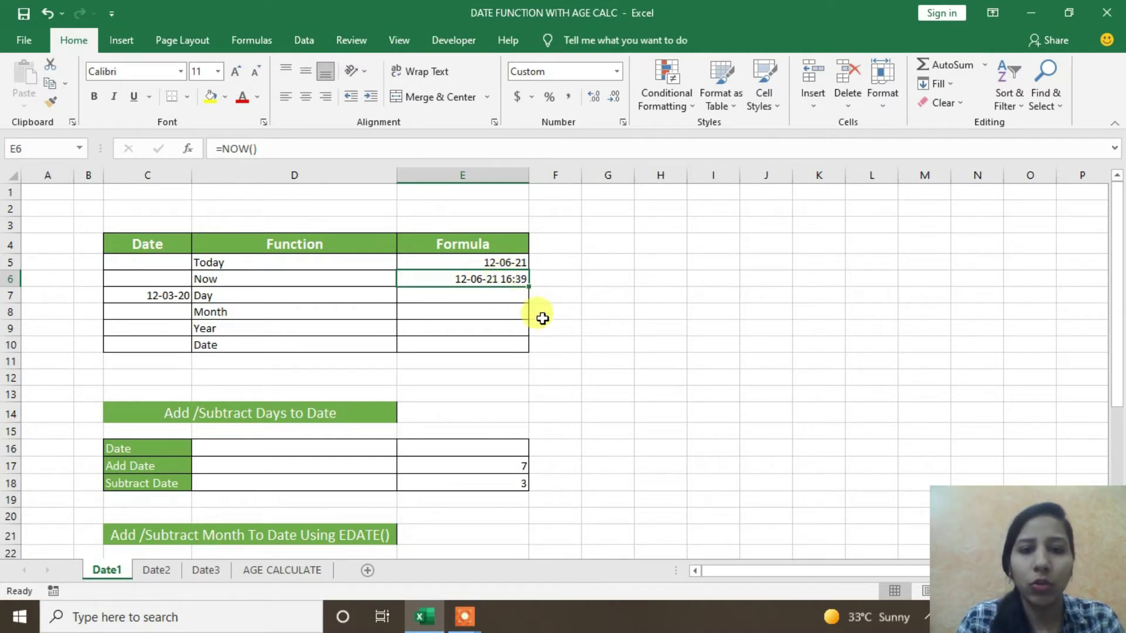
left_click(465, 296)
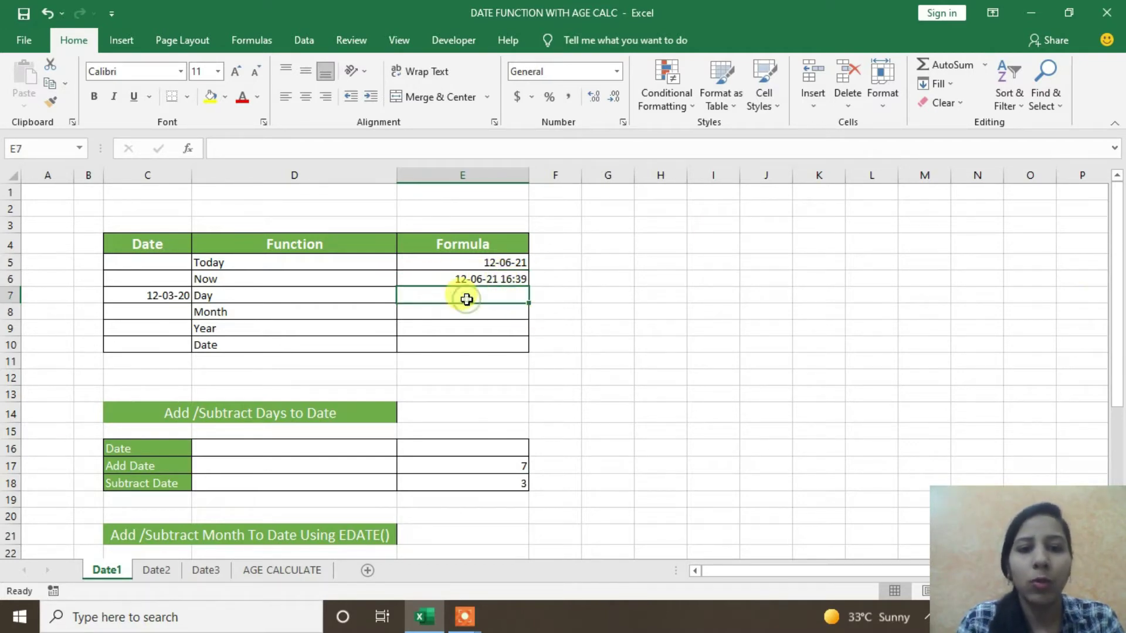
left_click(435, 279)
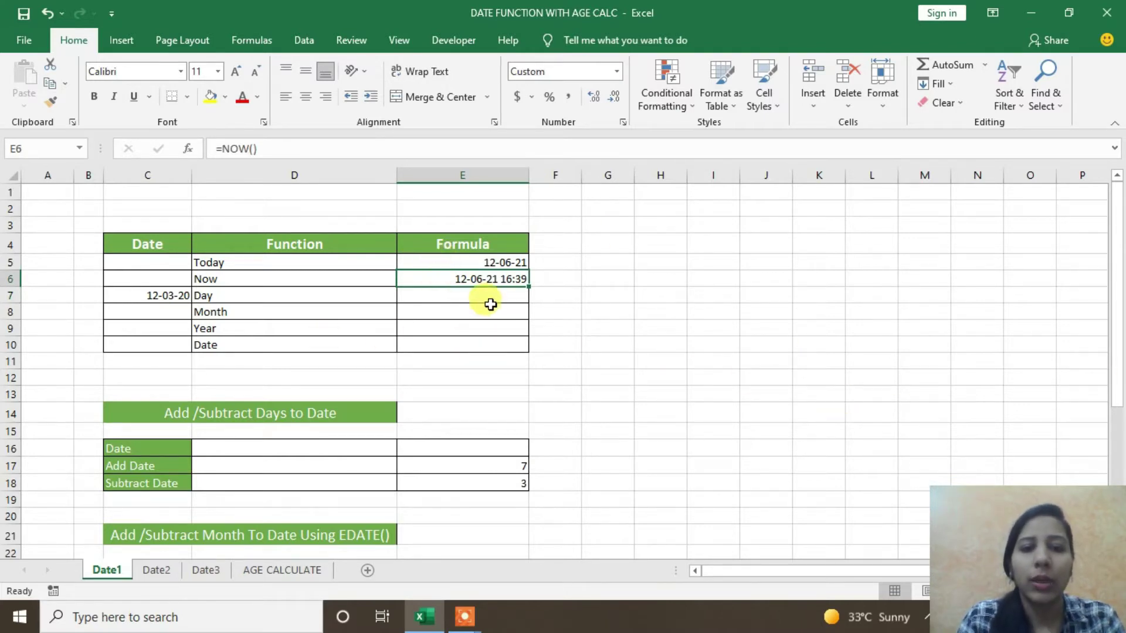
left_click(487, 310)
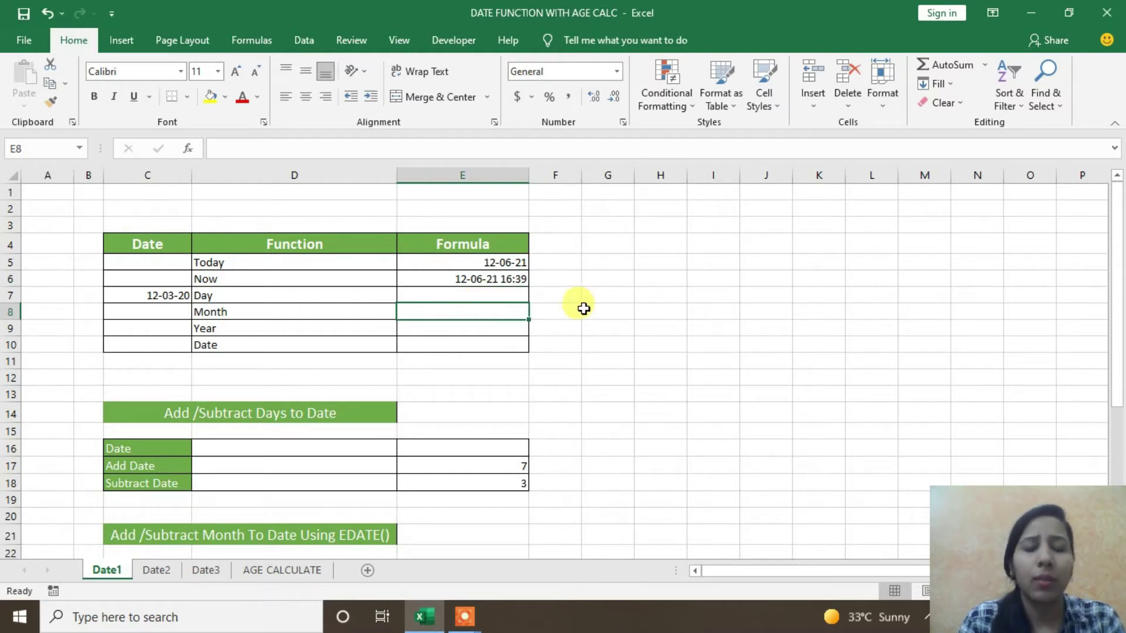
left_click(500, 280)
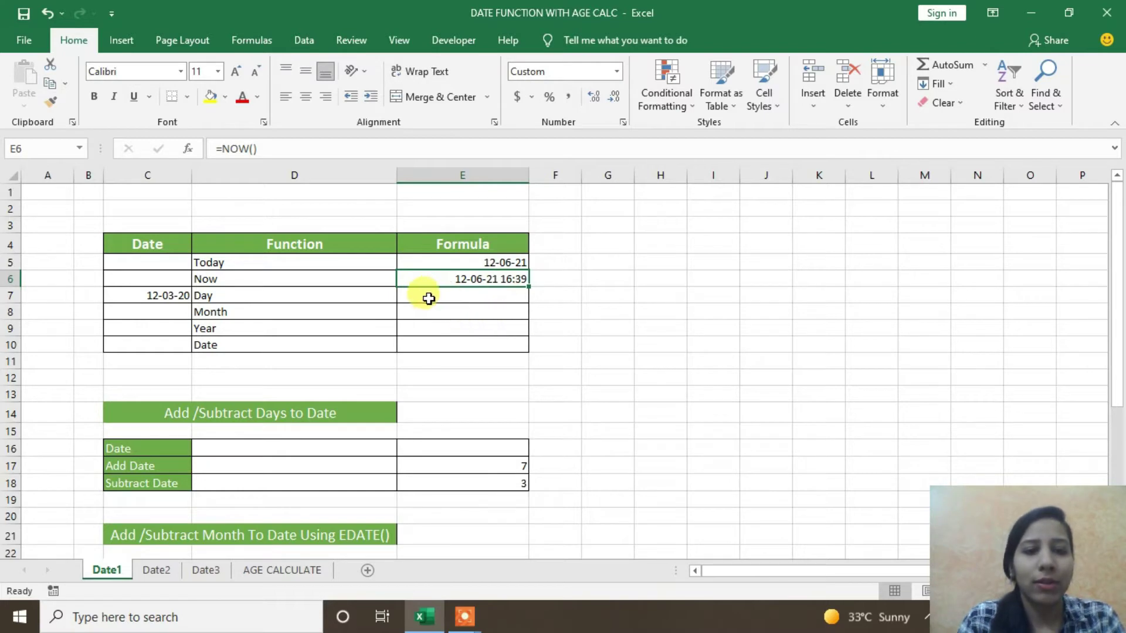
left_click(428, 299)
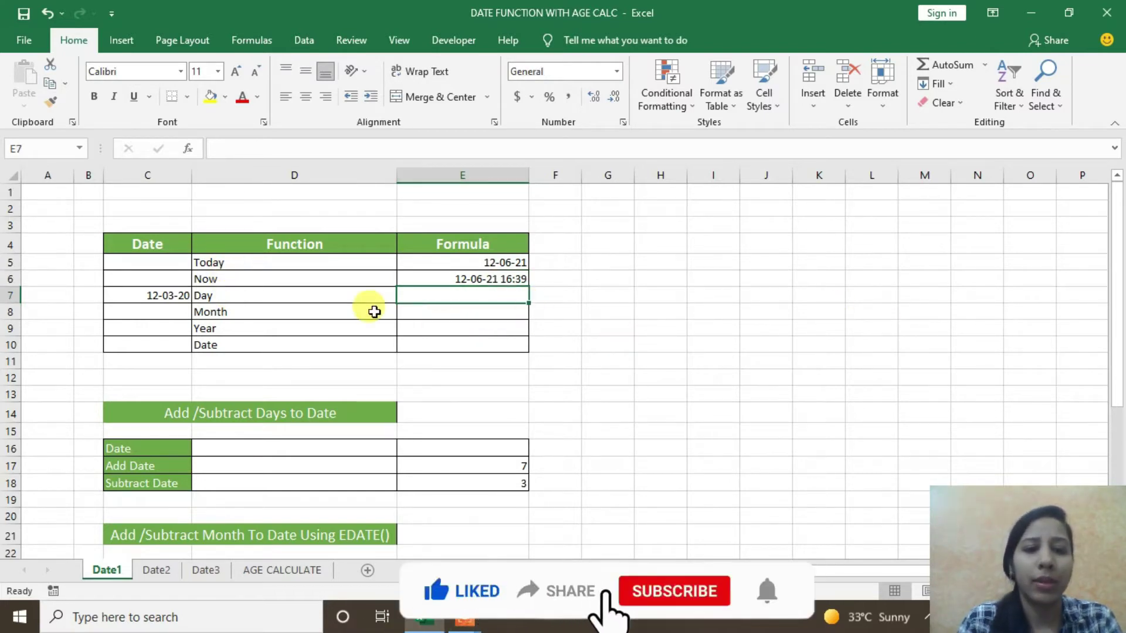
Enter =DAY(E5) in E7 on the Day row, returning 12
left_click(228, 299)
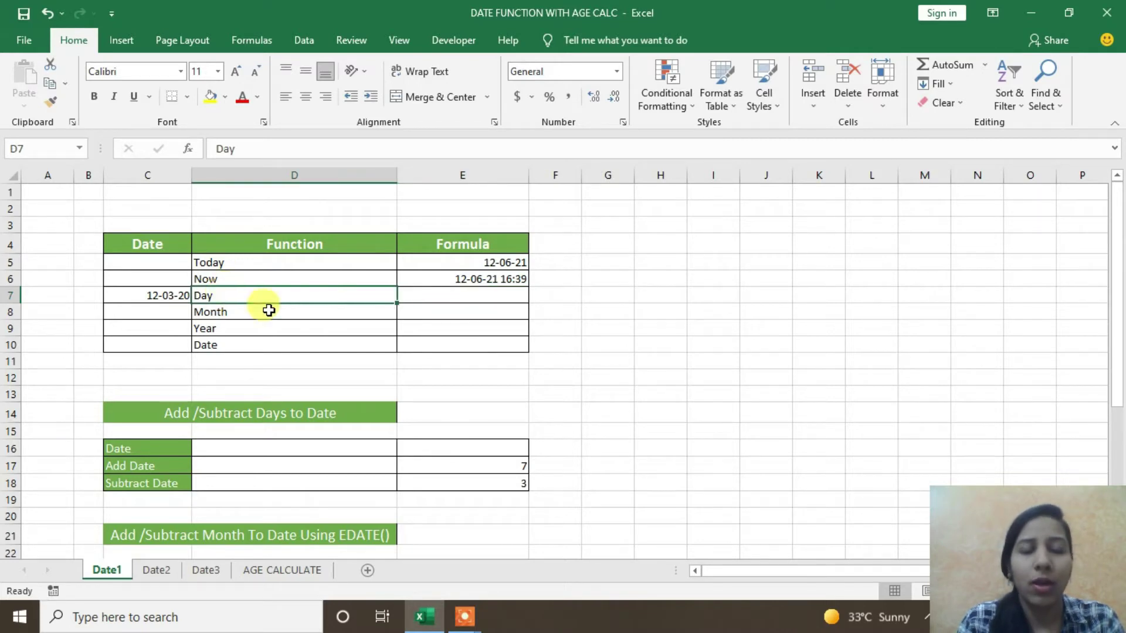
left_click(476, 265)
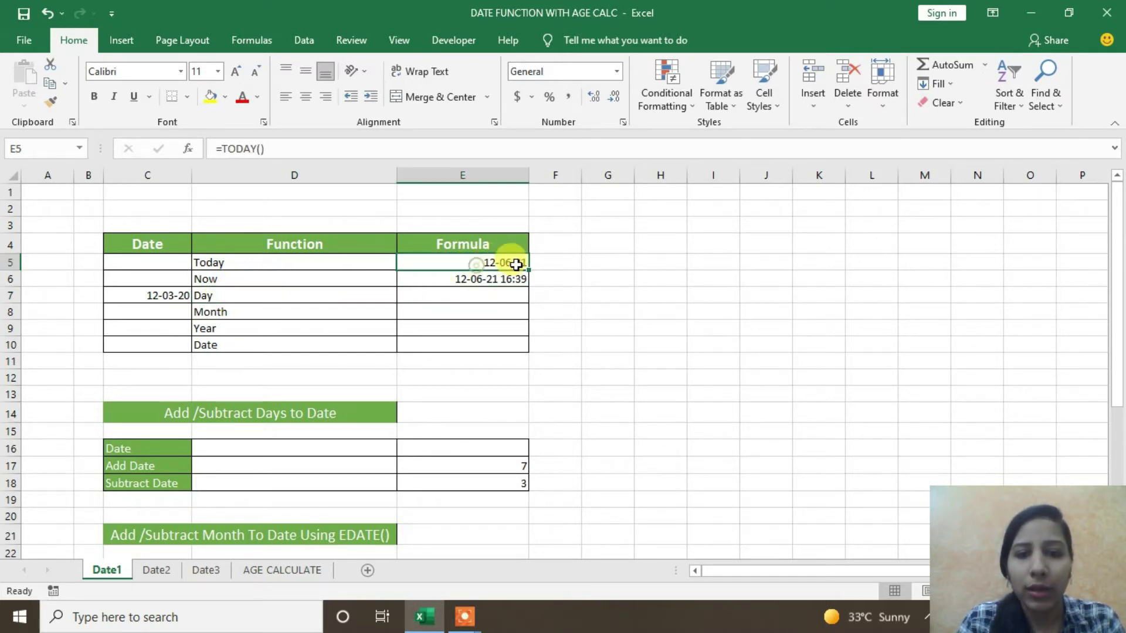
left_click(222, 296)
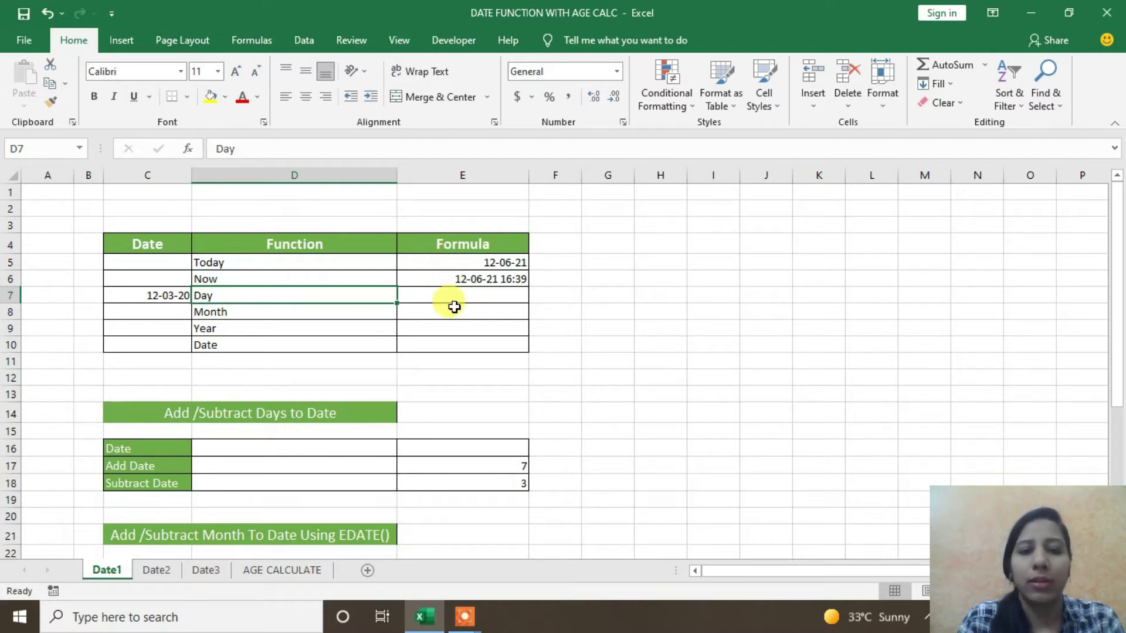
left_click(498, 265)
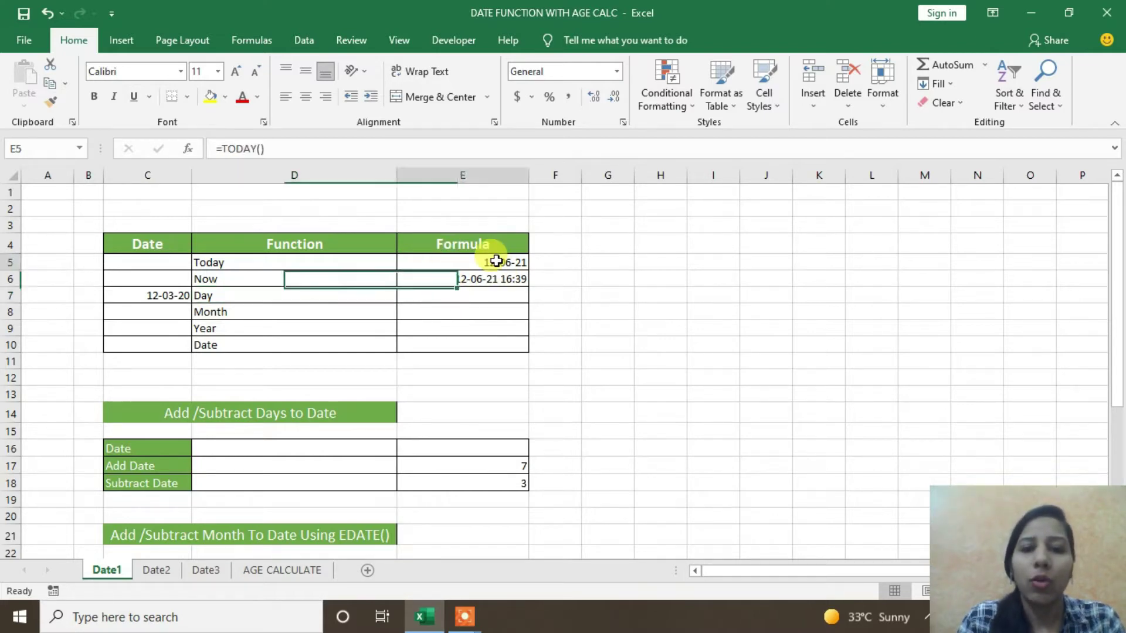
left_click(263, 297)
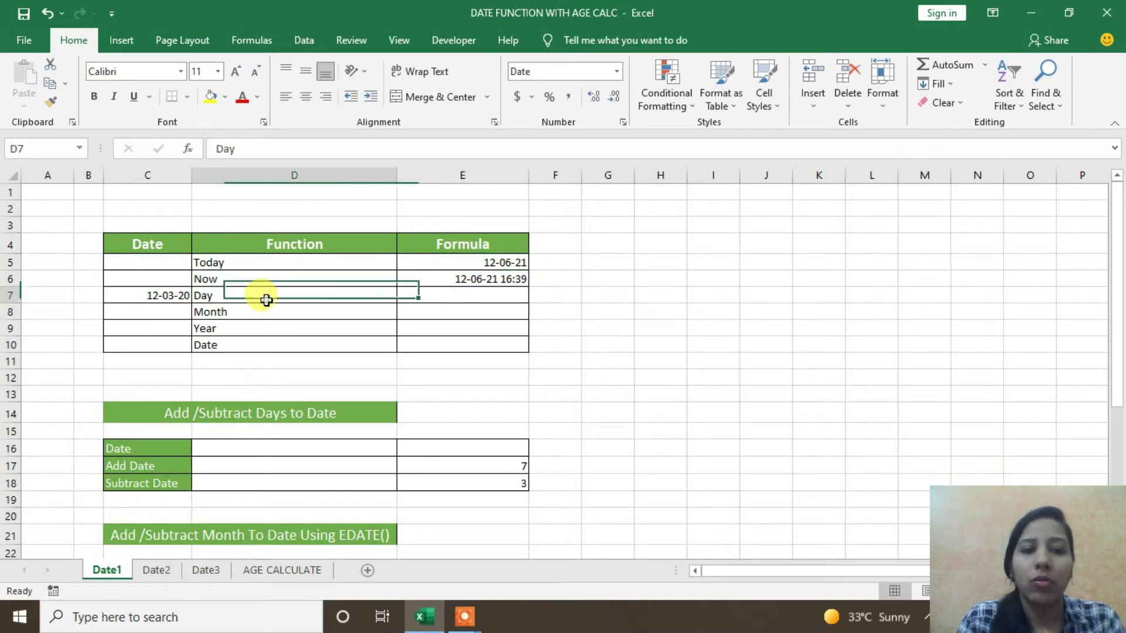
left_click(431, 296)
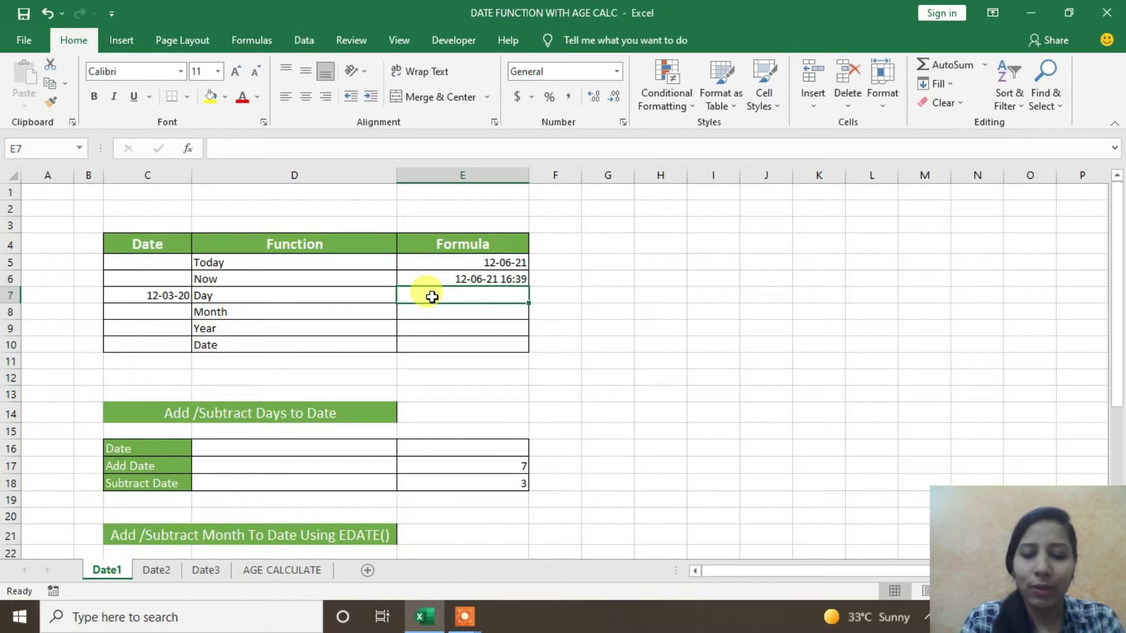
type("=Da")
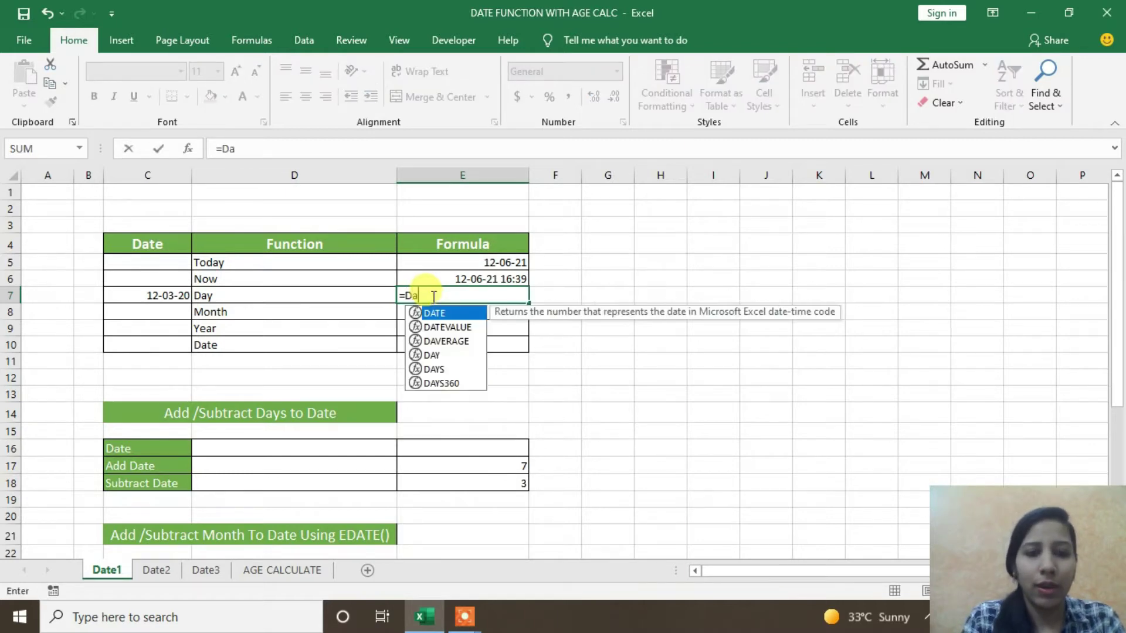
type("y(")
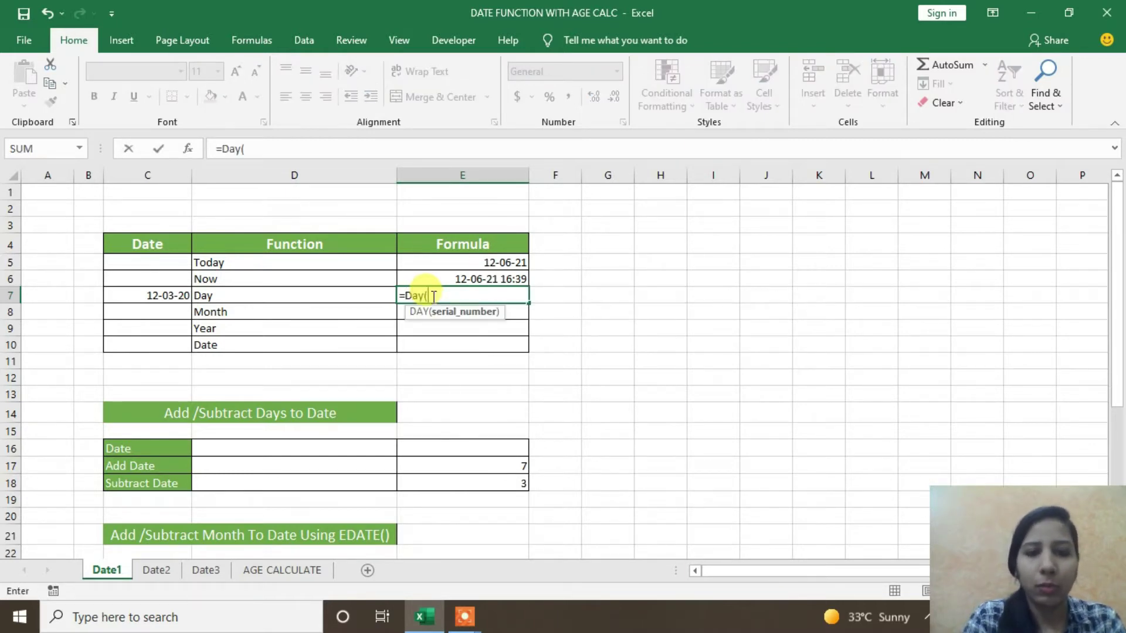
left_click(504, 260)
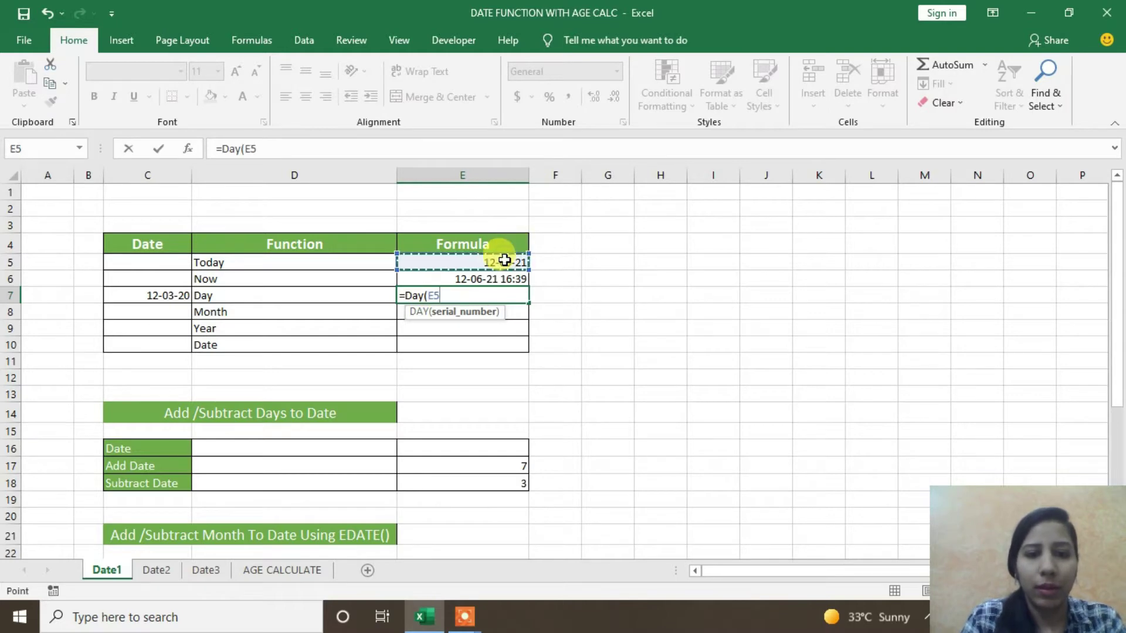
type(")")
key("Return")
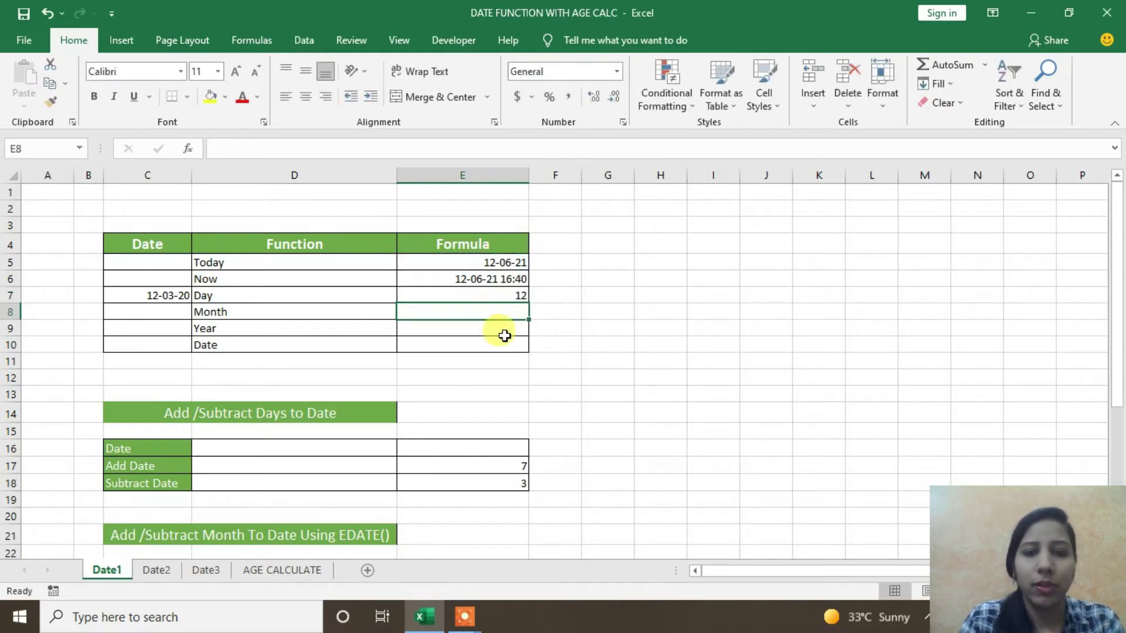
left_click(458, 293)
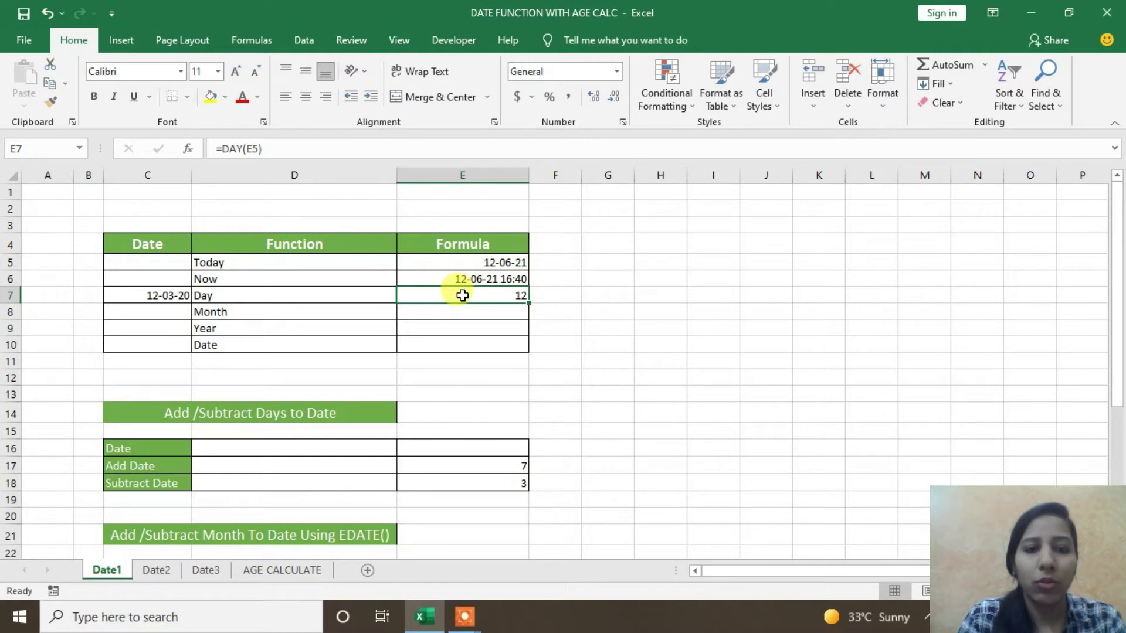
left_click(458, 316)
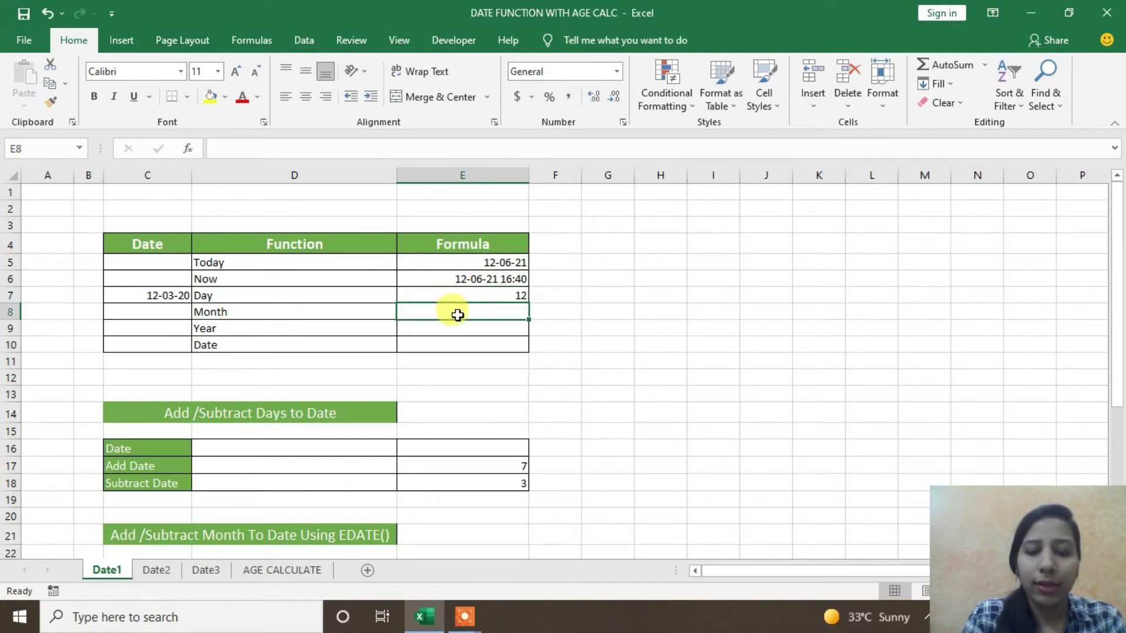
Enter =MONTH(E5) in E8, returning 6
type("=mon")
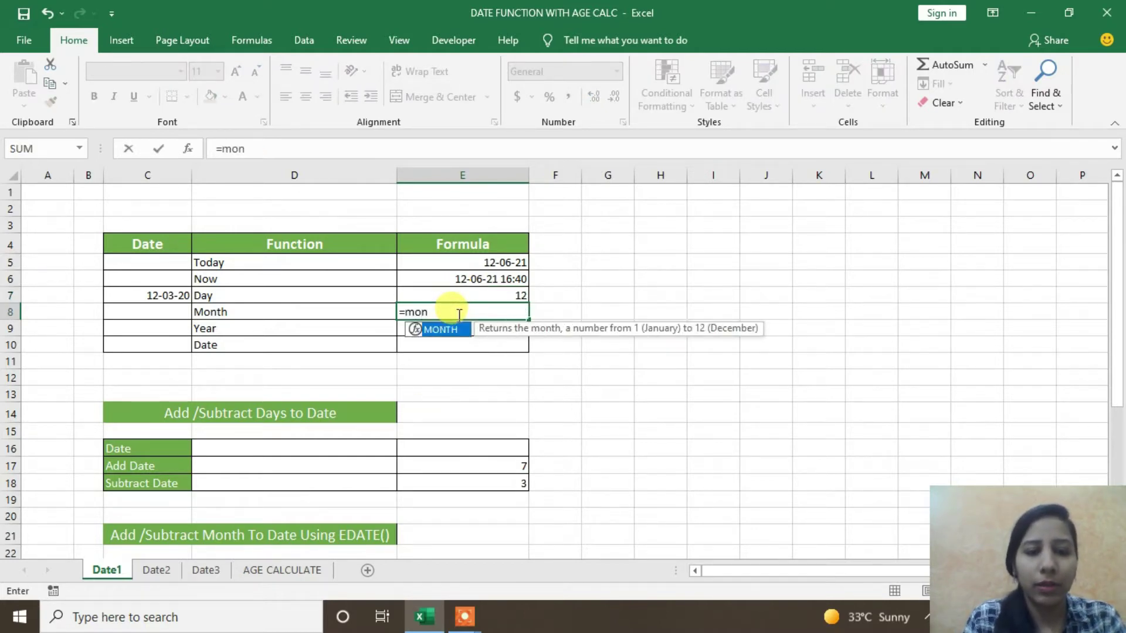
key("Tab")
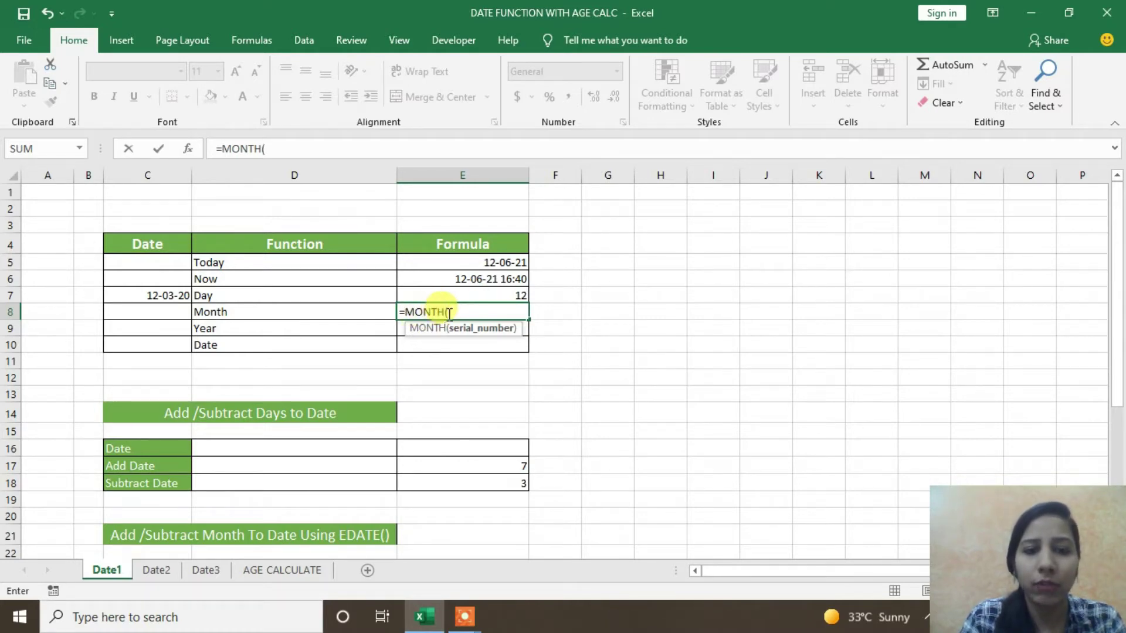
left_click(496, 262)
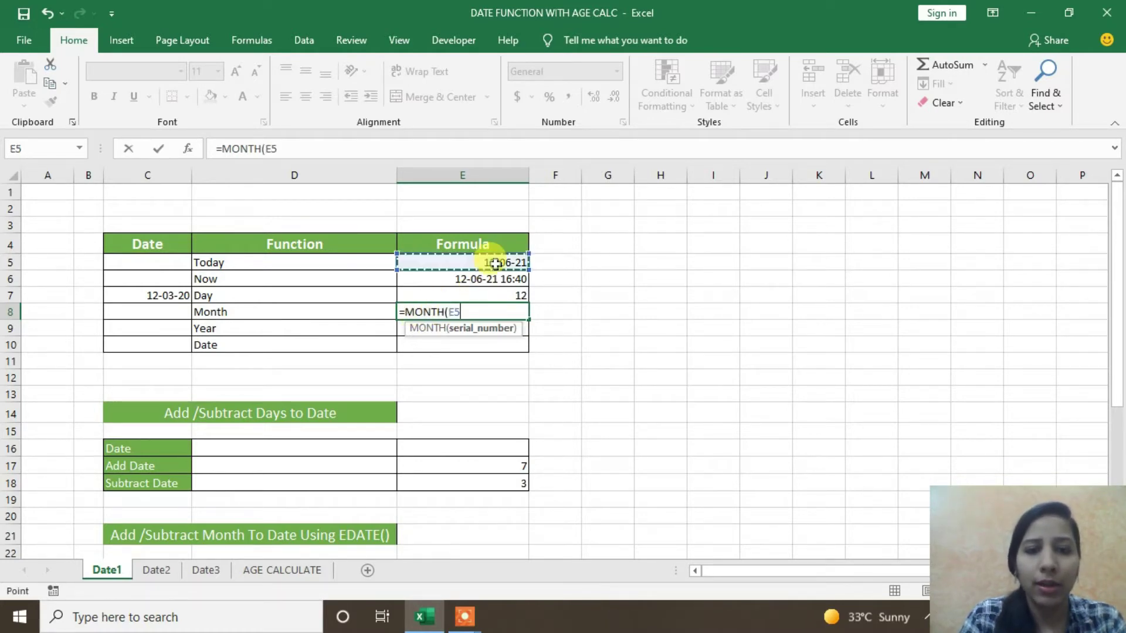
key("Return")
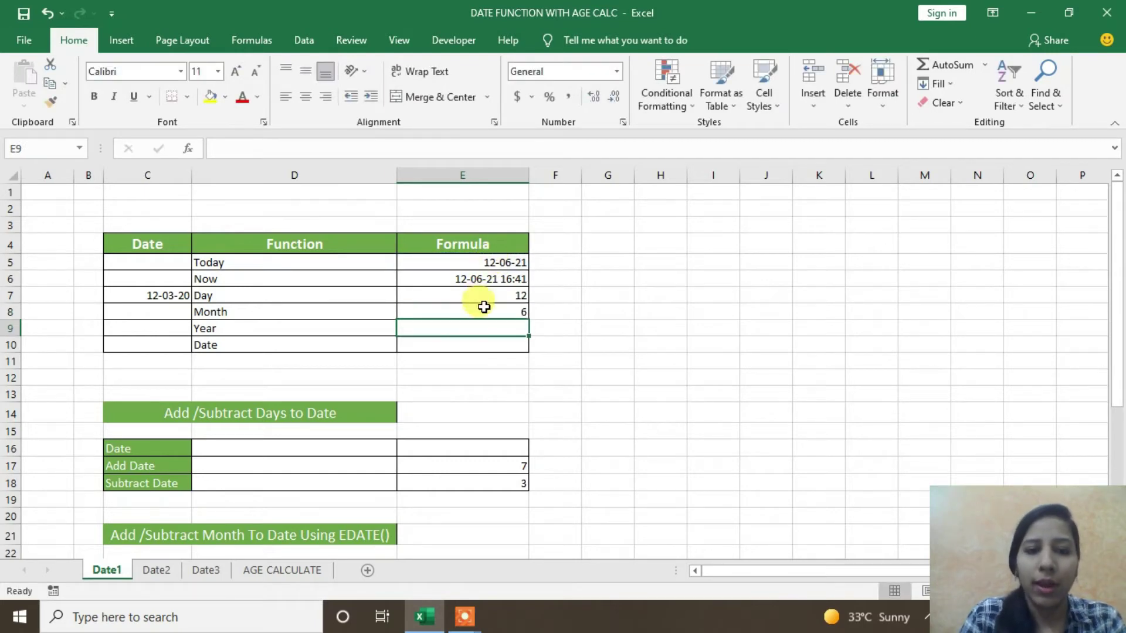
Enter =YEAR(E5) in E9, returning 2021
type("=")
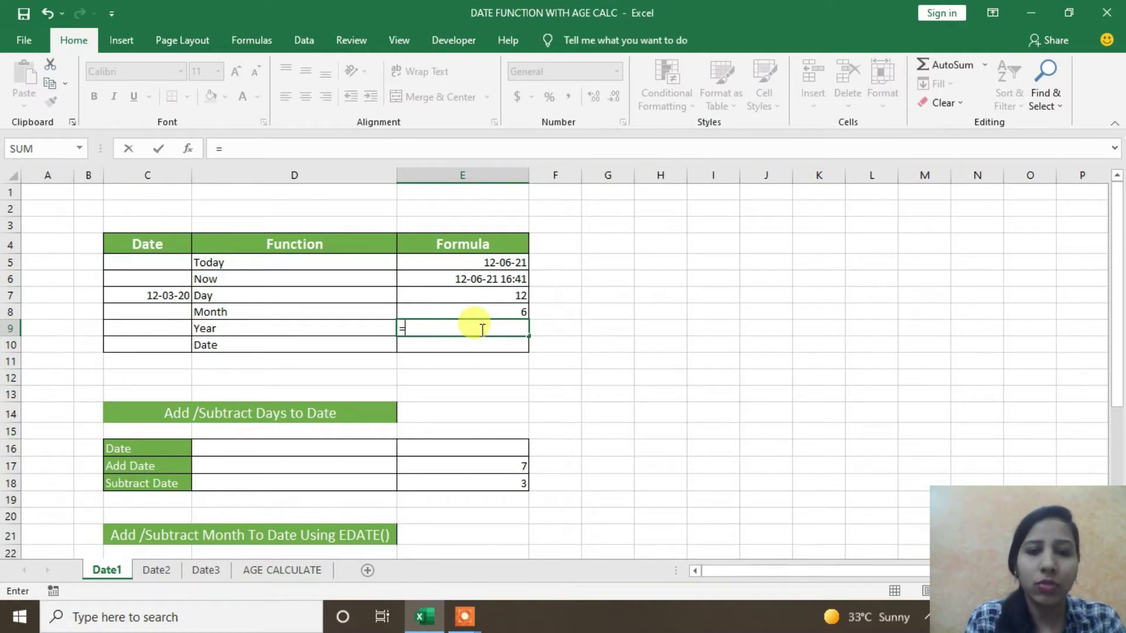
type("year")
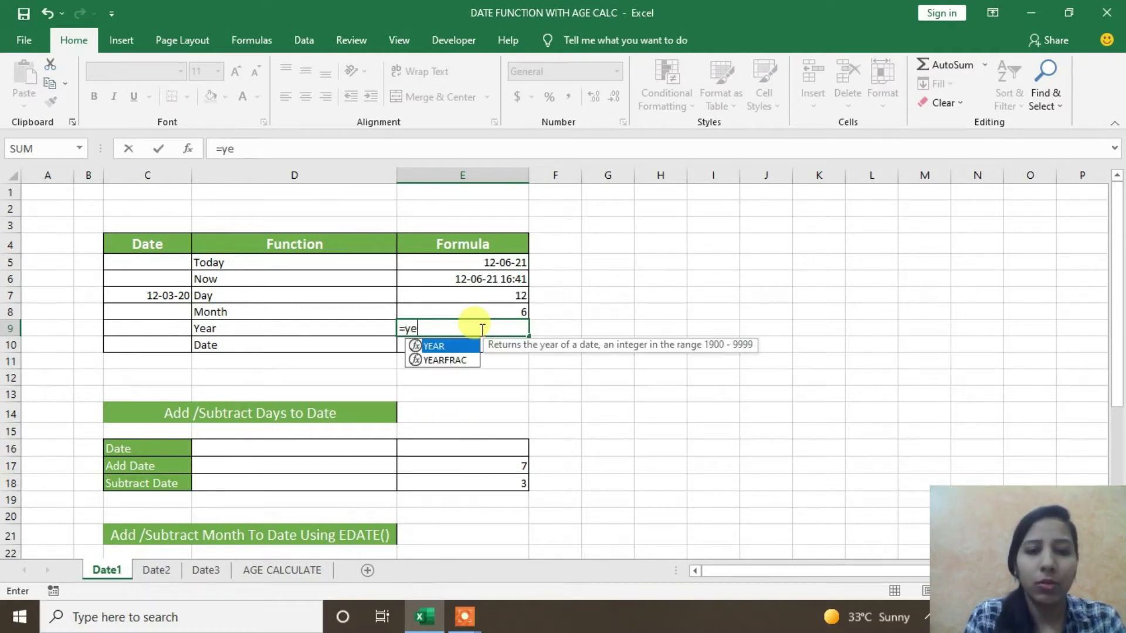
key("Tab")
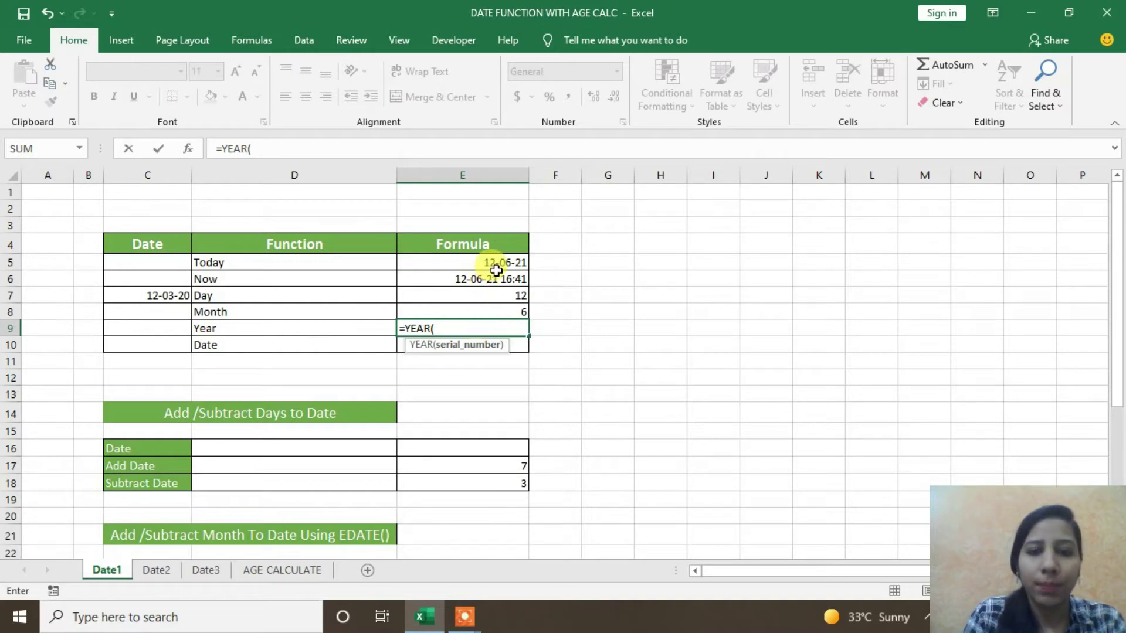
left_click(498, 263)
key("Return")
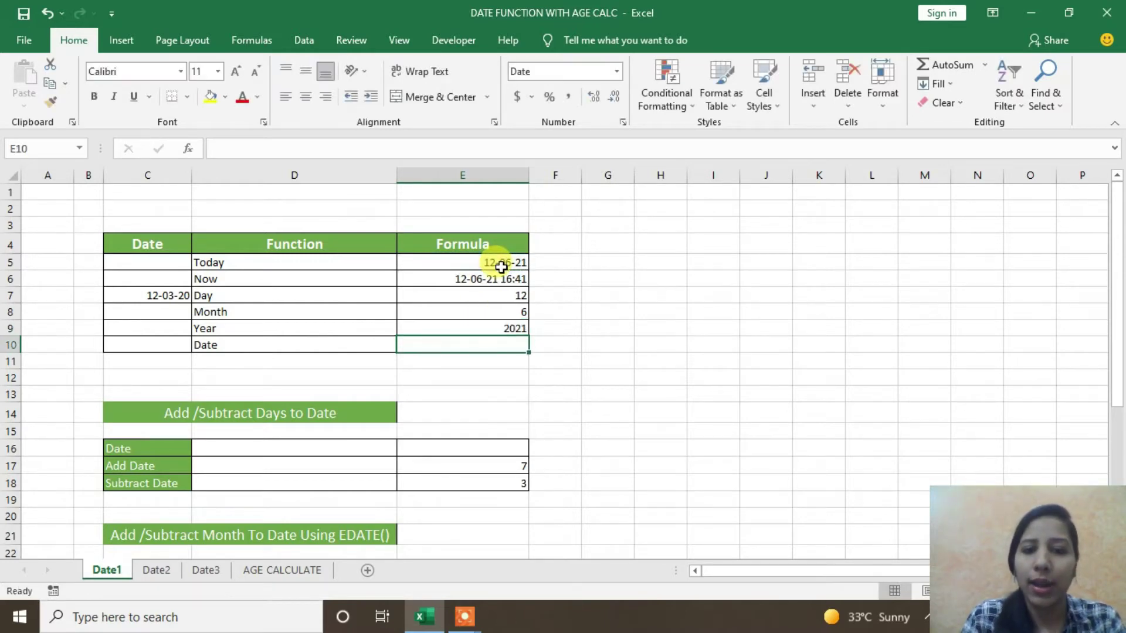
Review the DAY, MONTH and YEAR results in E7:E9 and the TODAY formula in E5
left_click(488, 331)
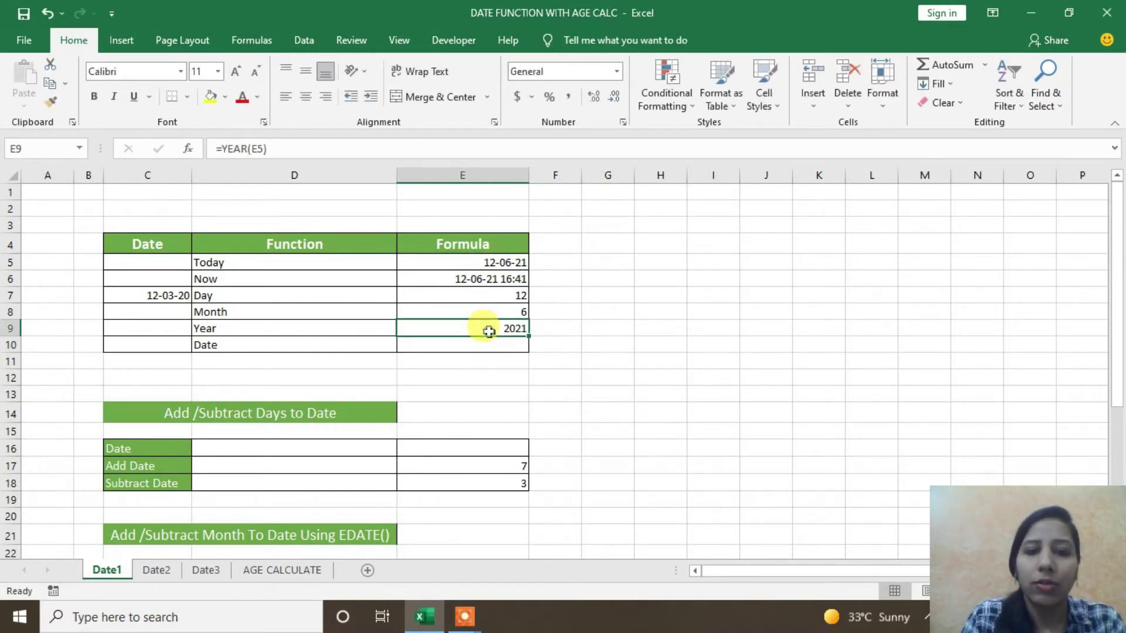
left_click(505, 299)
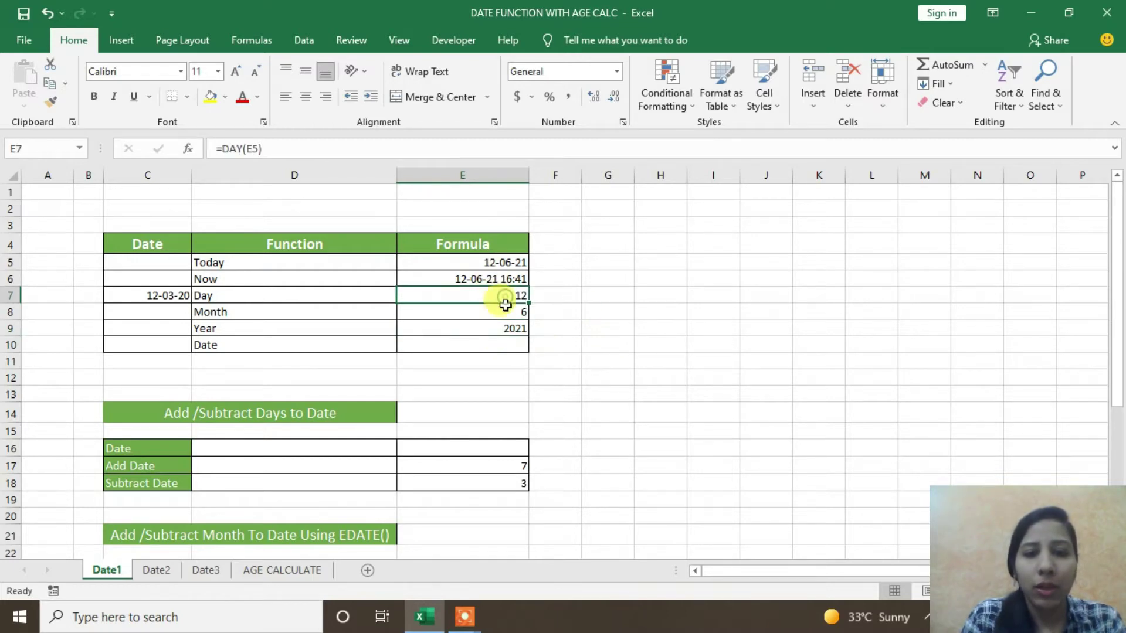
left_click_drag(506, 304, 506, 328)
left_click(573, 328)
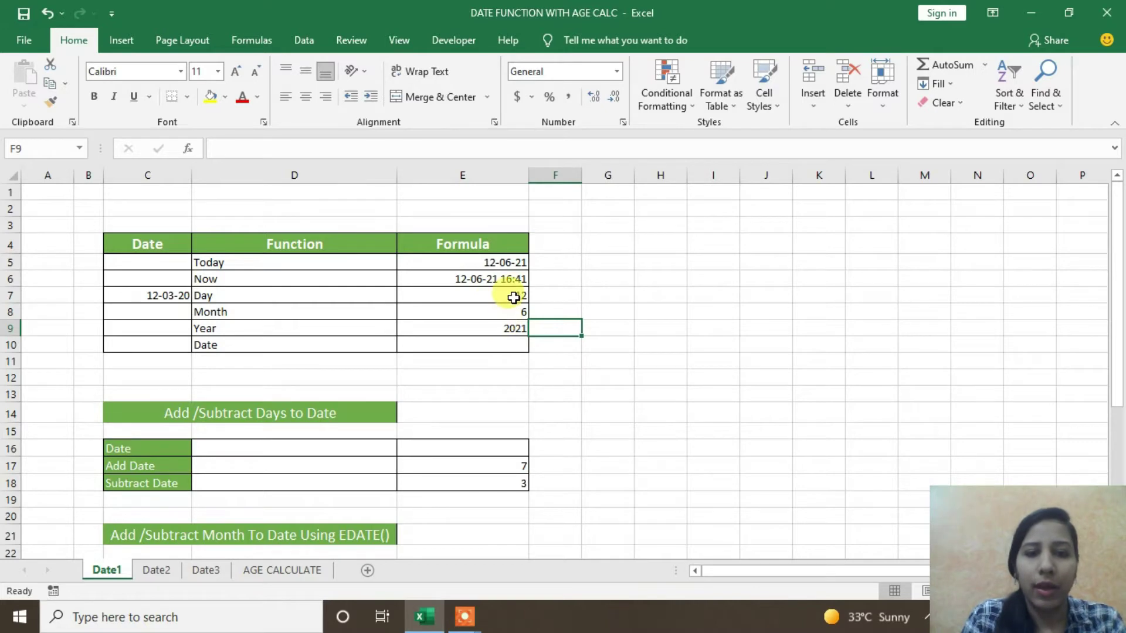
left_click(512, 297)
left_click(514, 312)
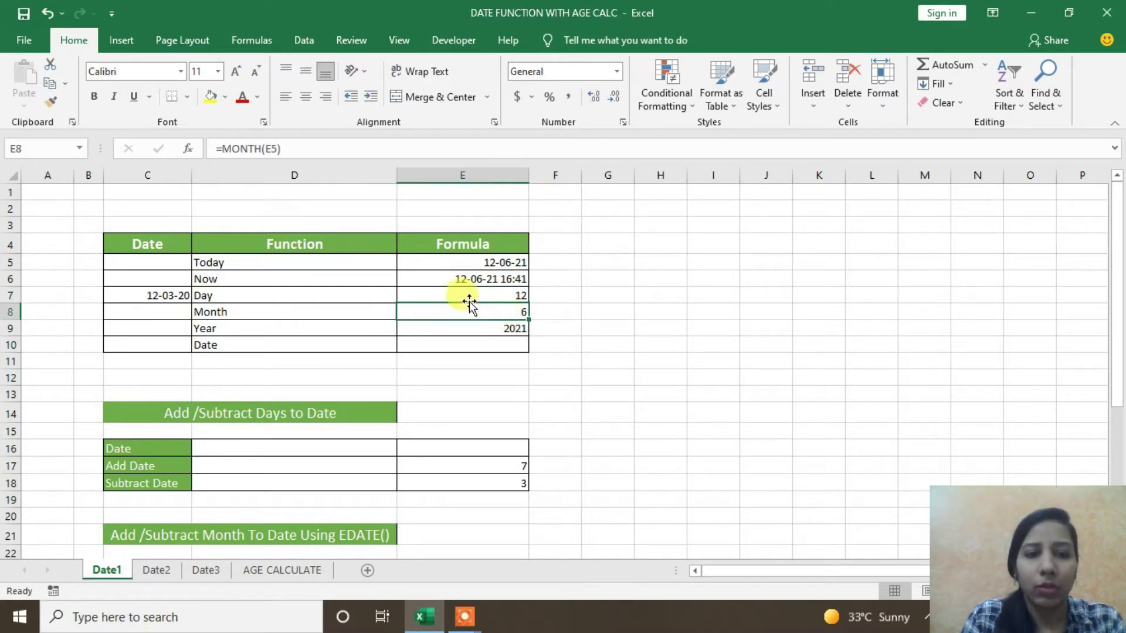
left_click(485, 294)
left_click(485, 313)
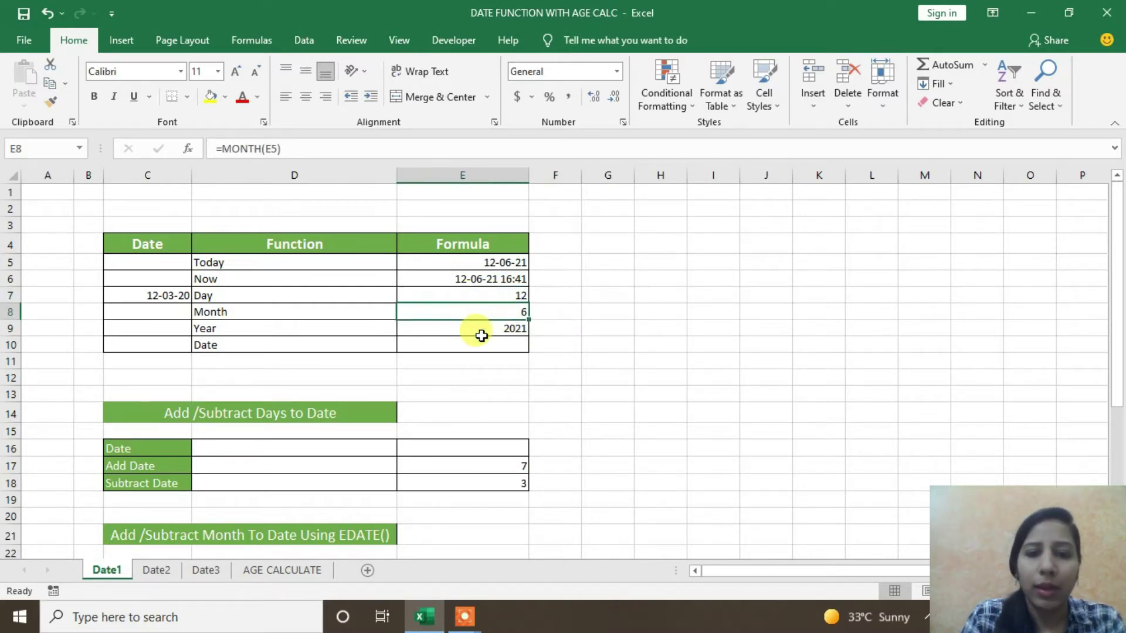
left_click(482, 332)
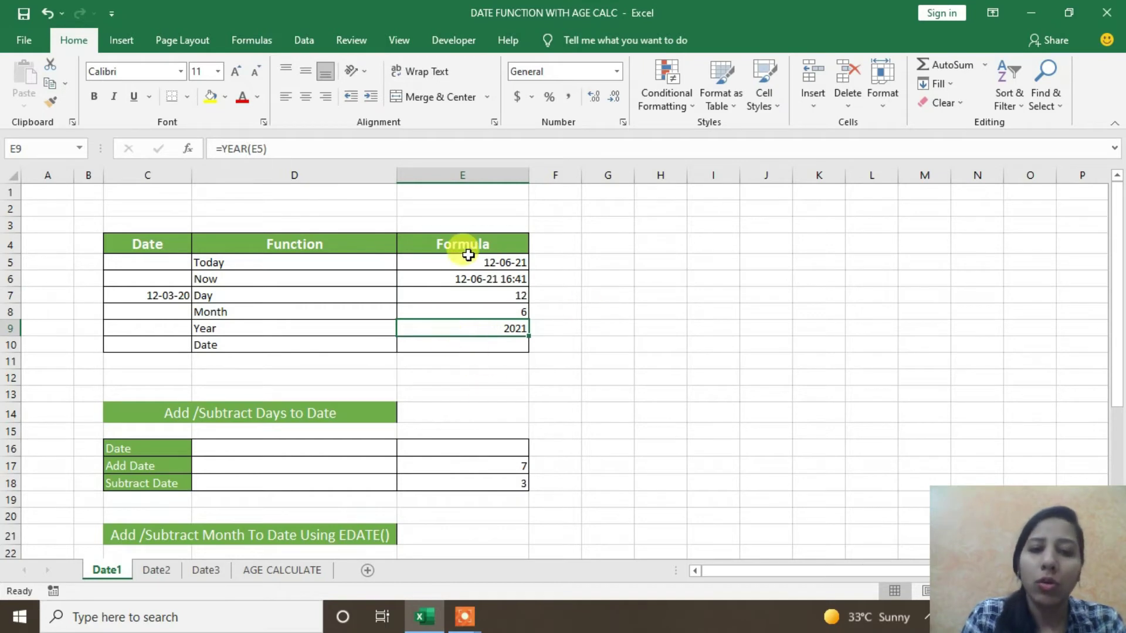
left_click(495, 264)
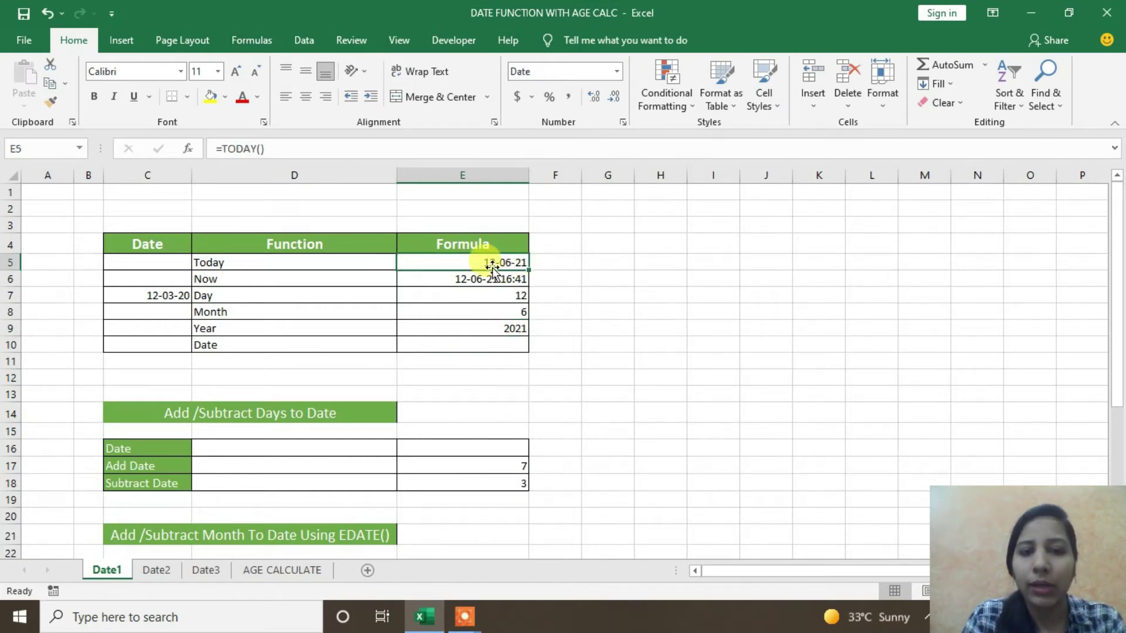
Build =DATE(E9,E8,E7) in E10, showing 12-06-21
left_click(483, 346)
type("=da")
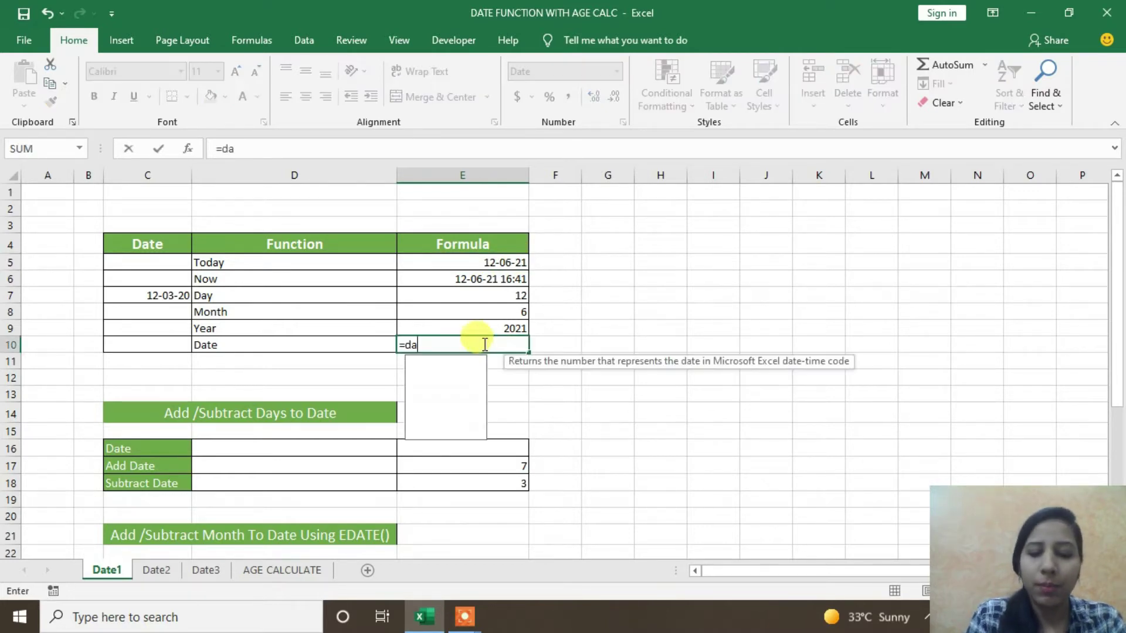
type("t")
key("Tab")
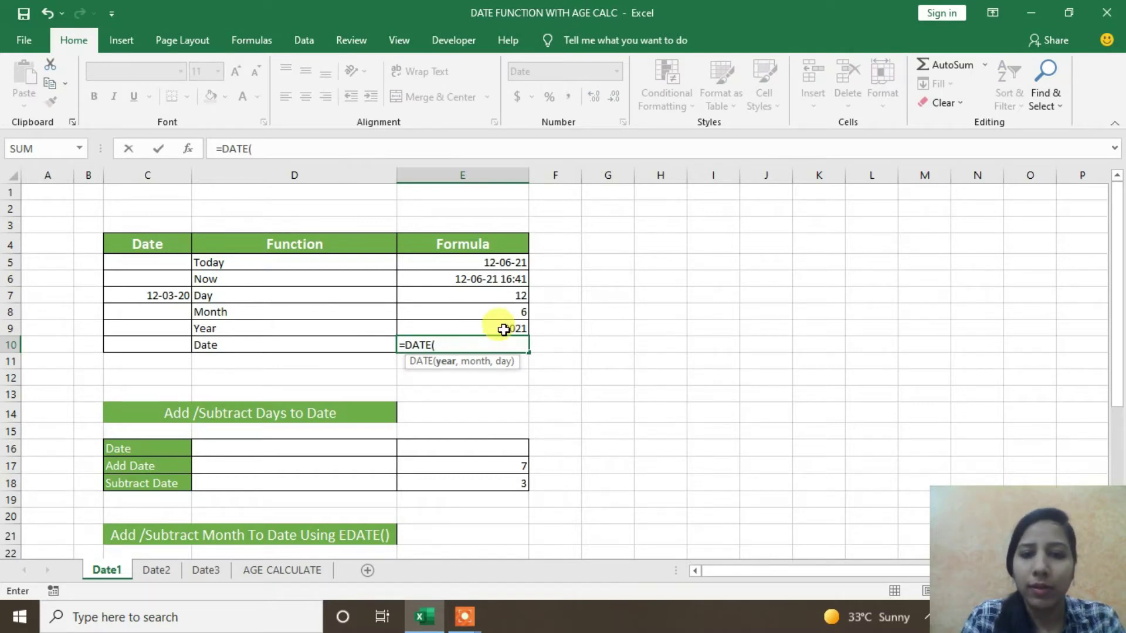
left_click(492, 331)
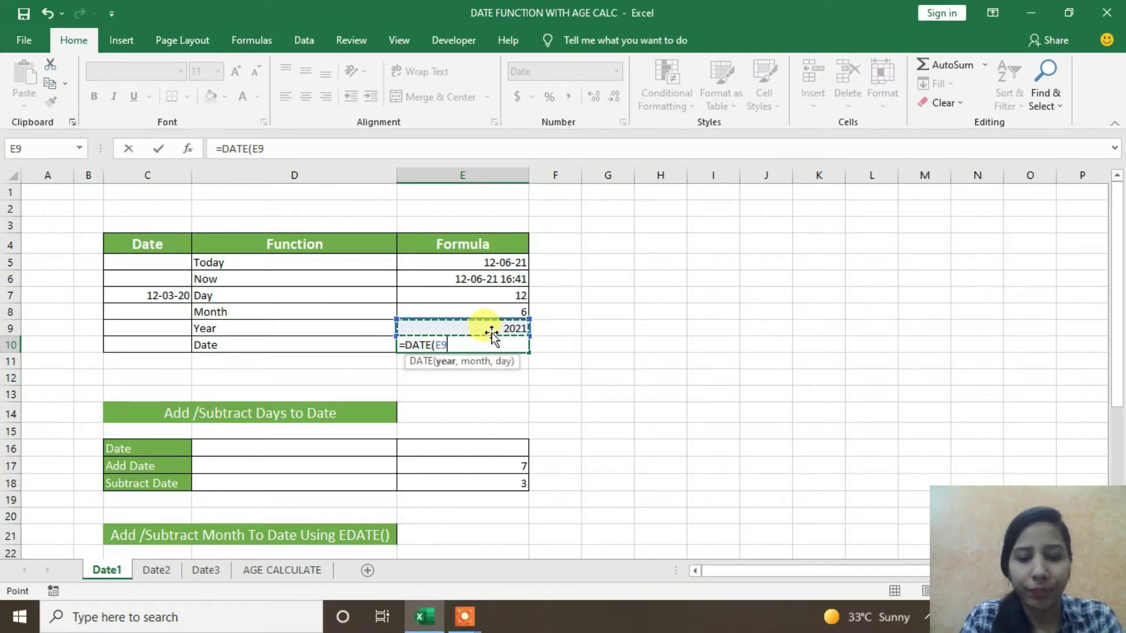
type(",")
left_click(484, 309)
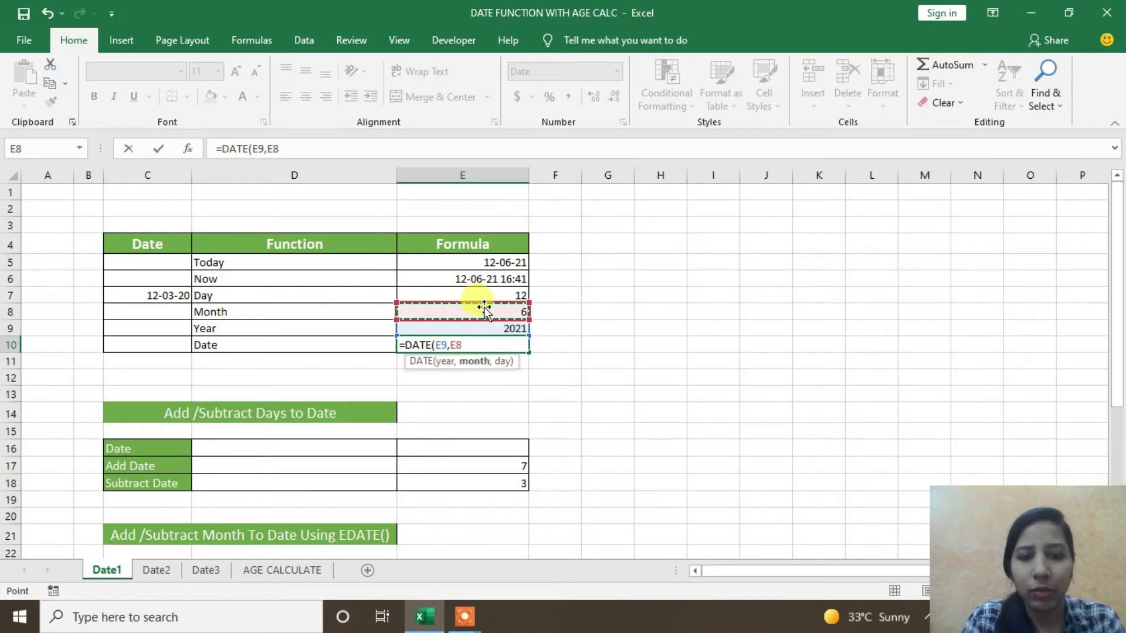
type(",")
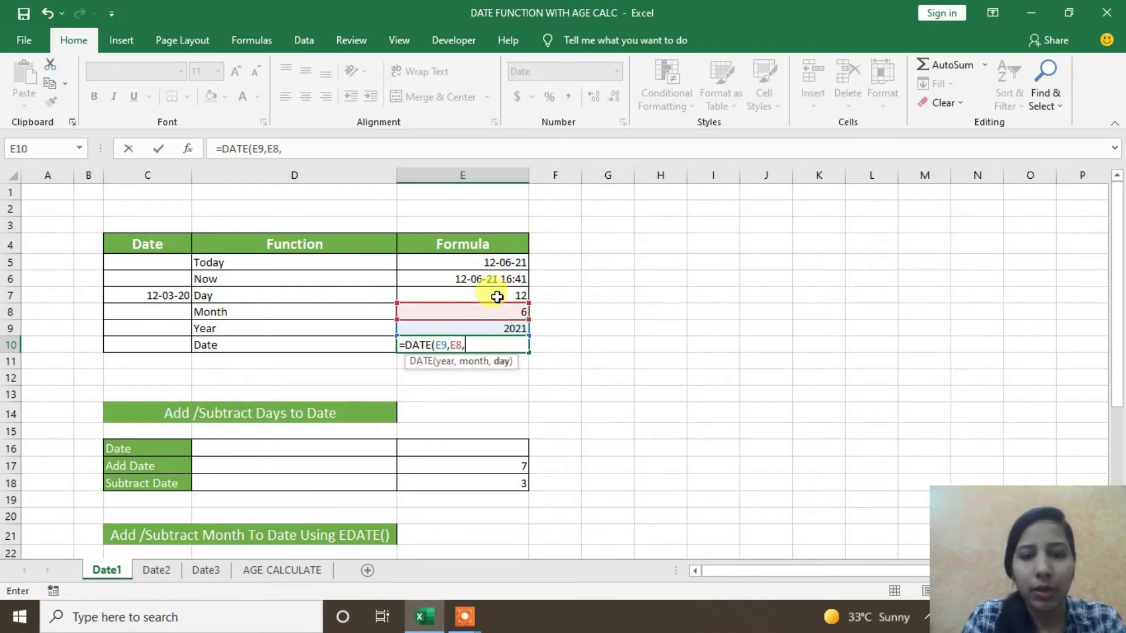
left_click(497, 297)
key("Return")
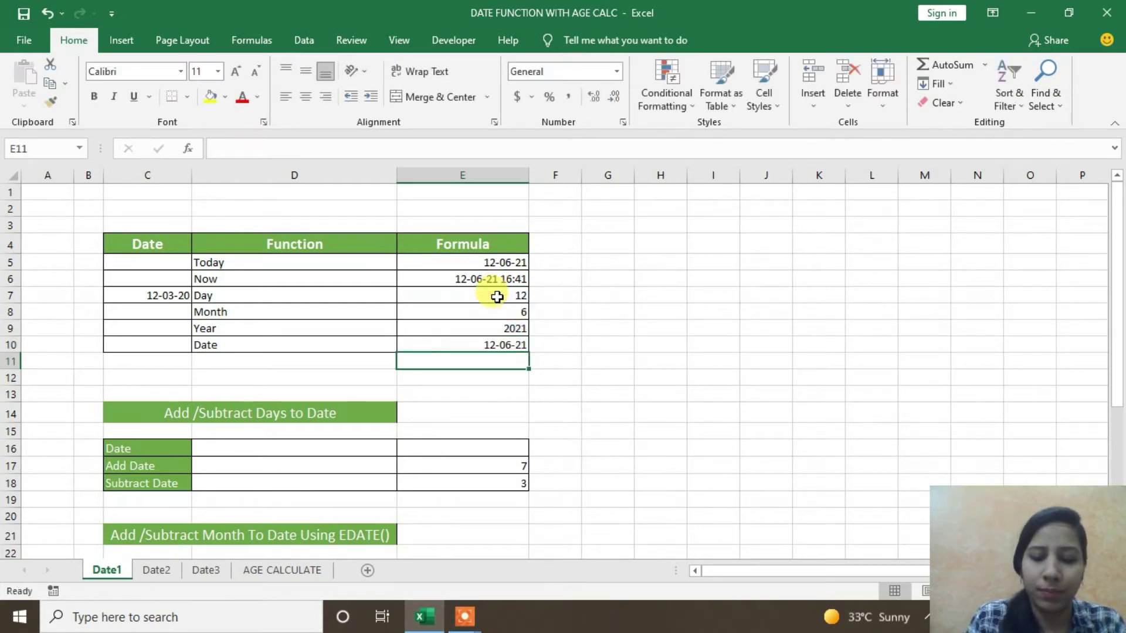
Check the DATE result against the YEAR, MONTH and DAY formulas in E7:E9
left_click(479, 345)
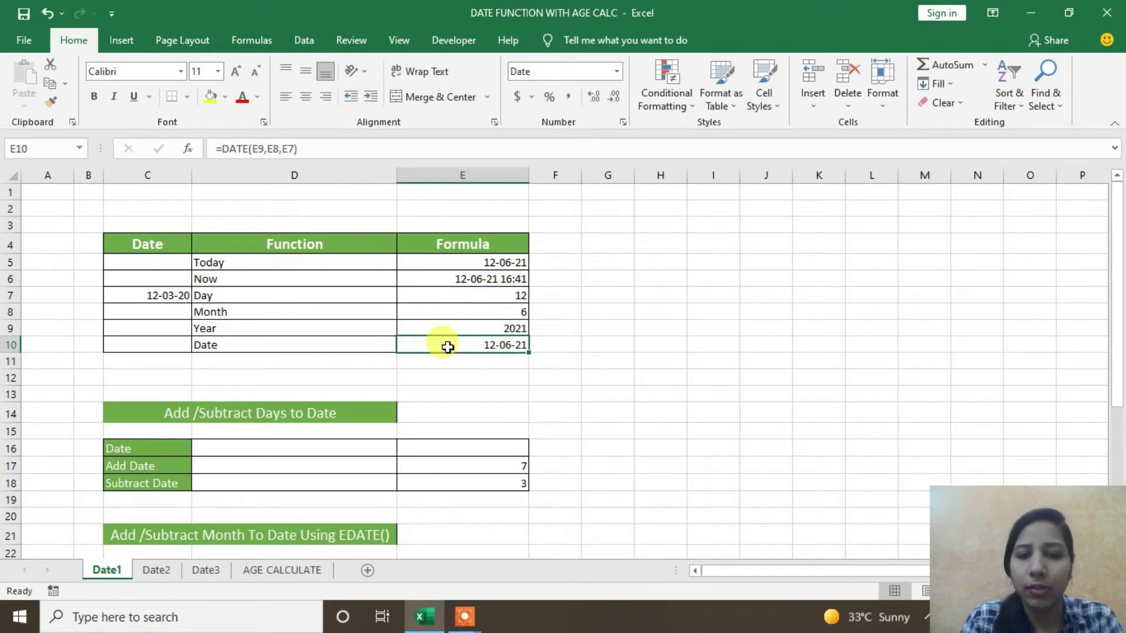
left_click(482, 325)
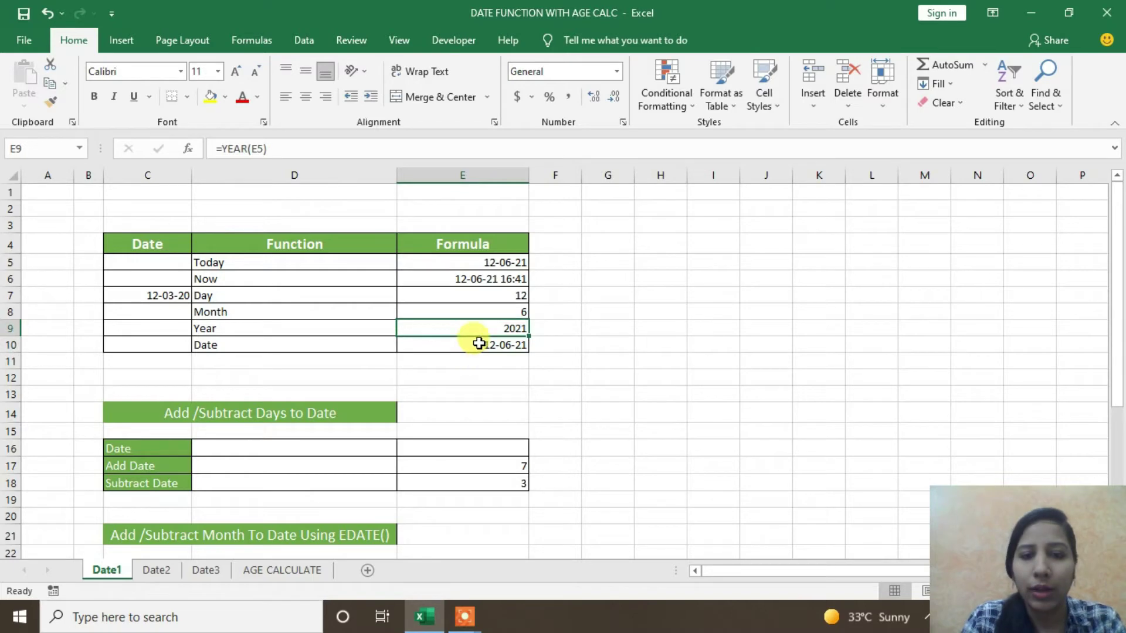
left_click(479, 345)
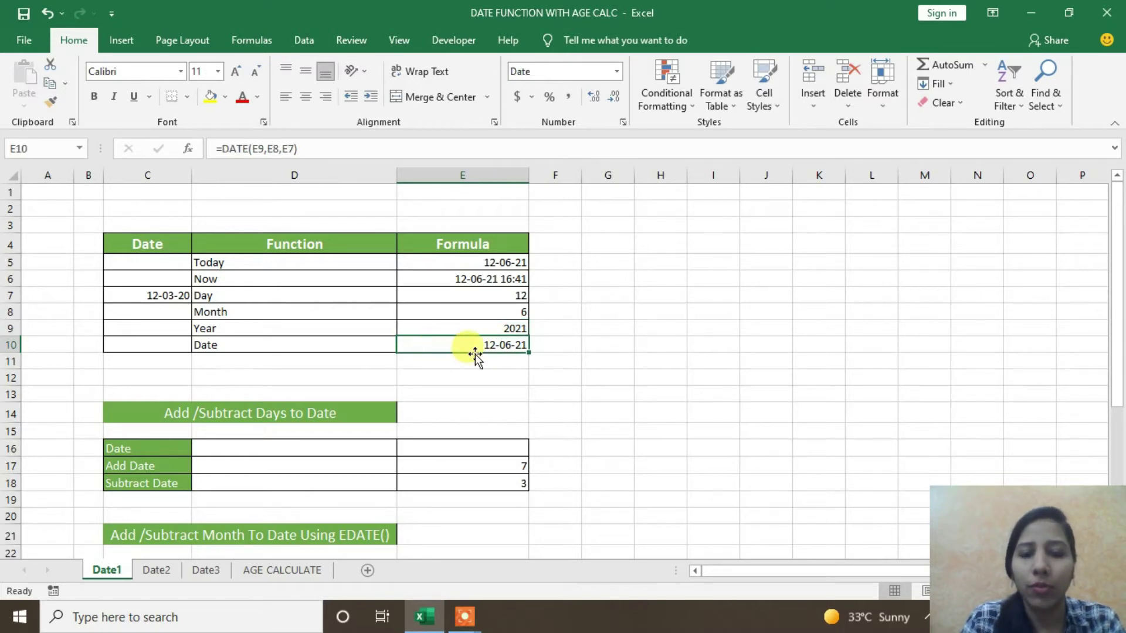
left_click(519, 309)
left_click(519, 298)
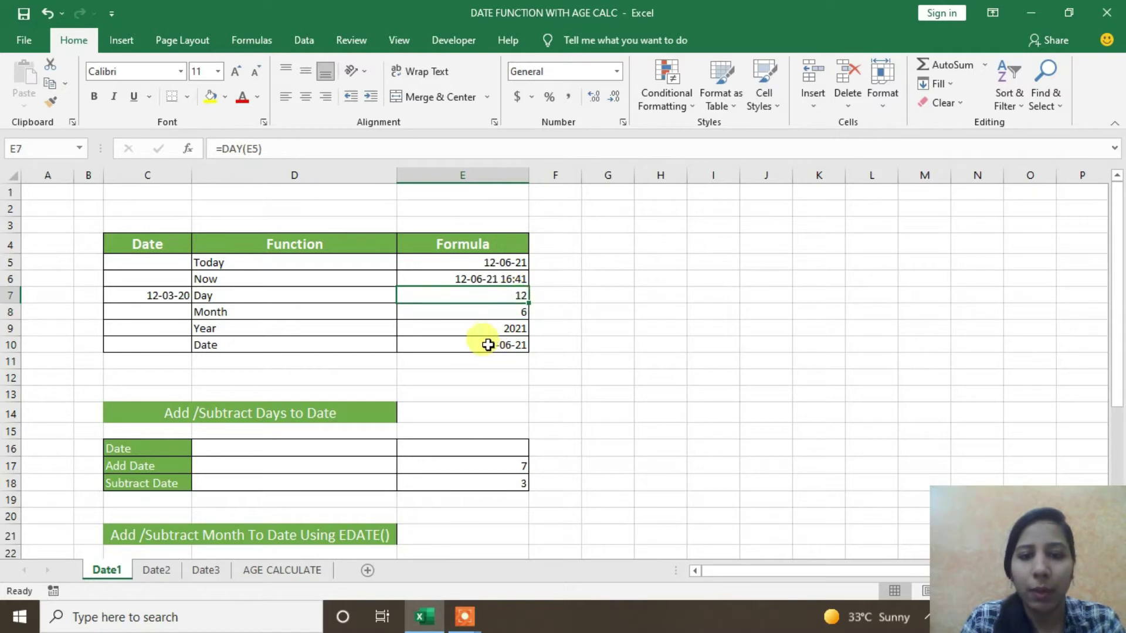
left_click(492, 345)
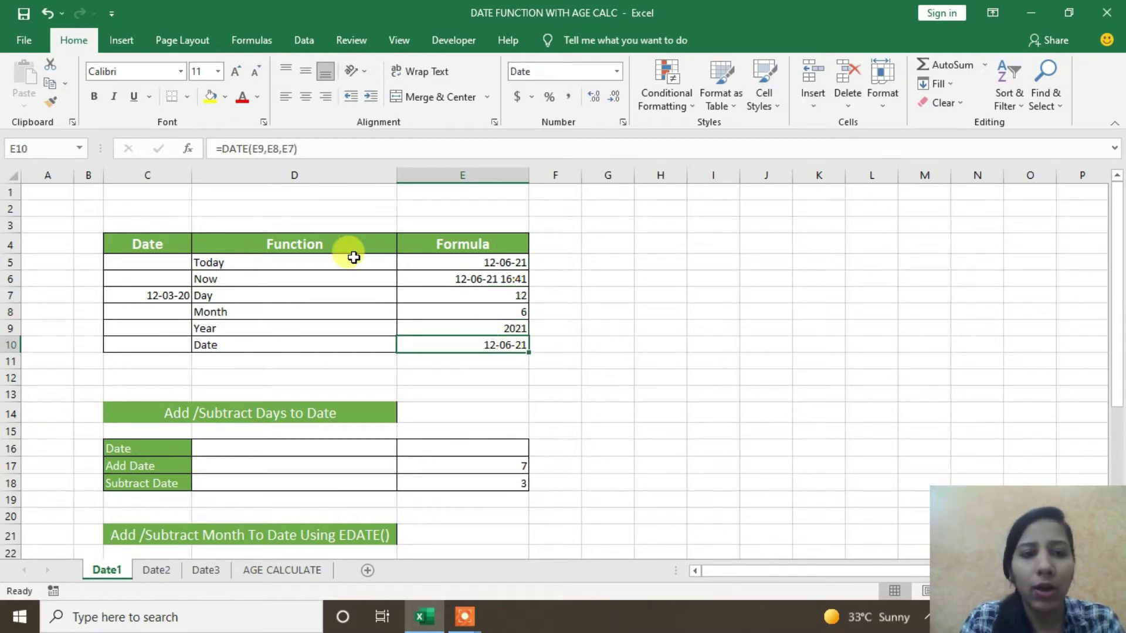
Walk through the Today, Now, Day, Month, Year and Date labels in D5:D10
left_click(255, 267)
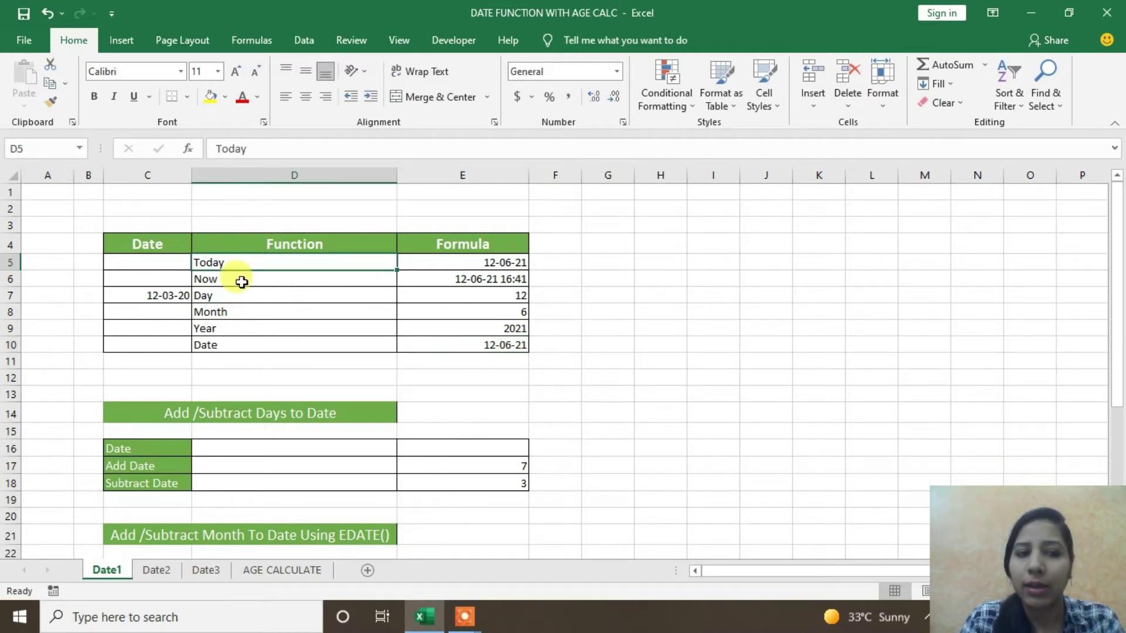
left_click(242, 282)
left_click(233, 296)
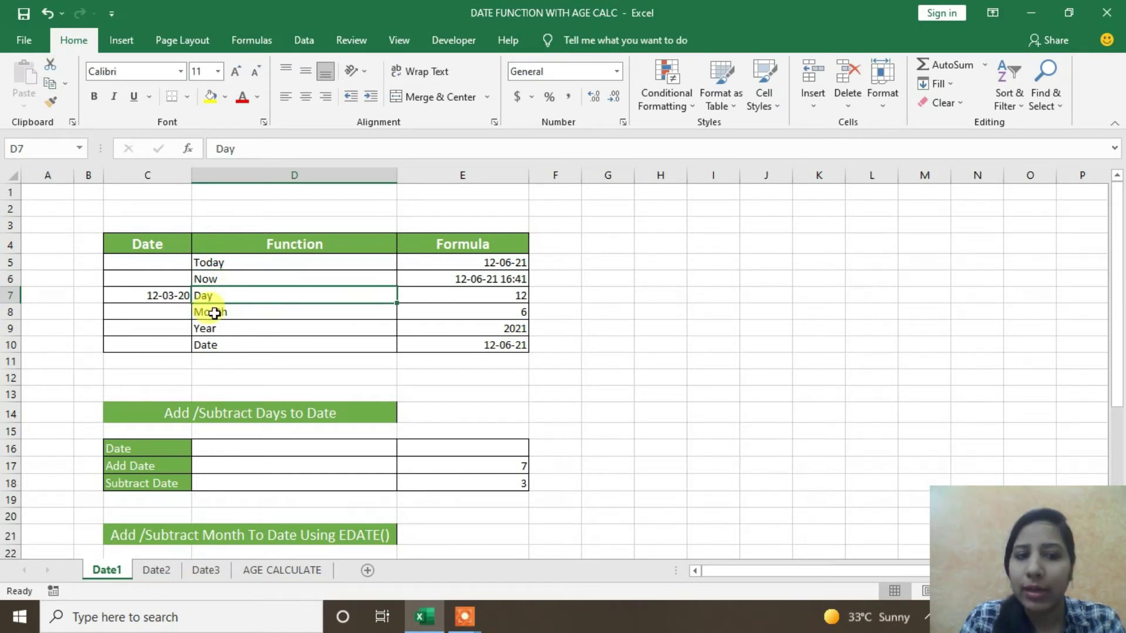
left_click(212, 311)
left_click(217, 332)
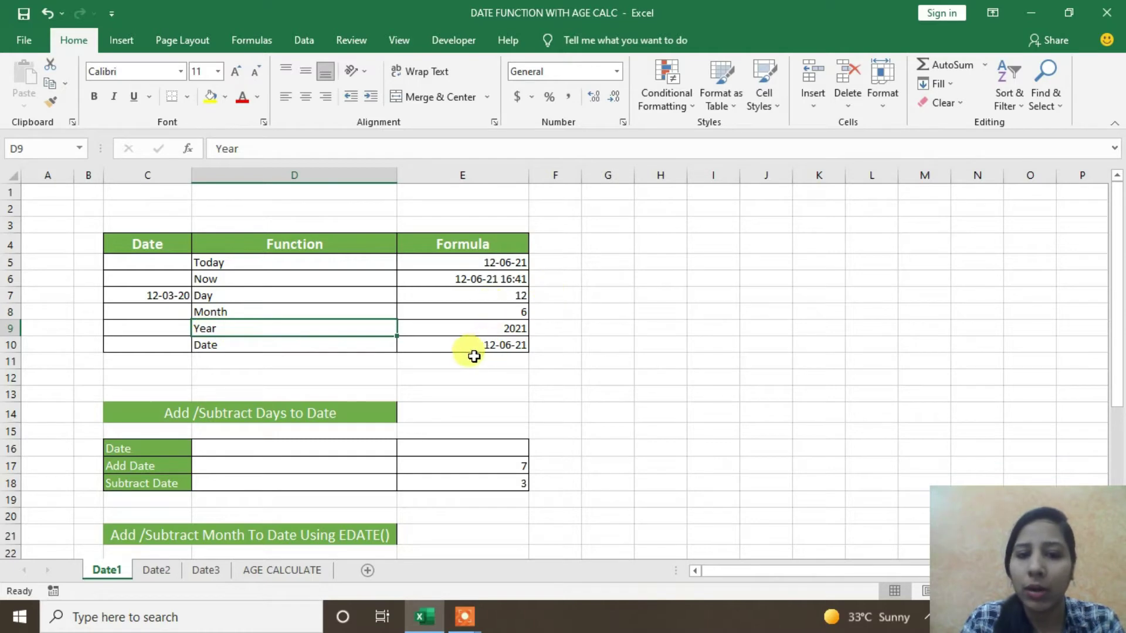
left_click(413, 351)
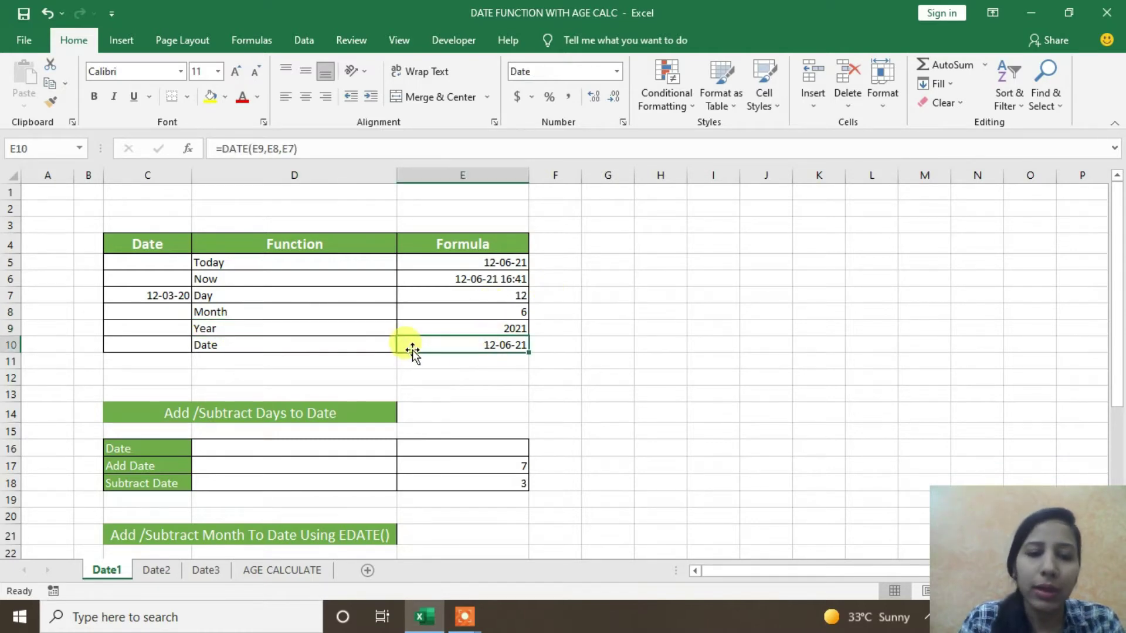
left_click(241, 345)
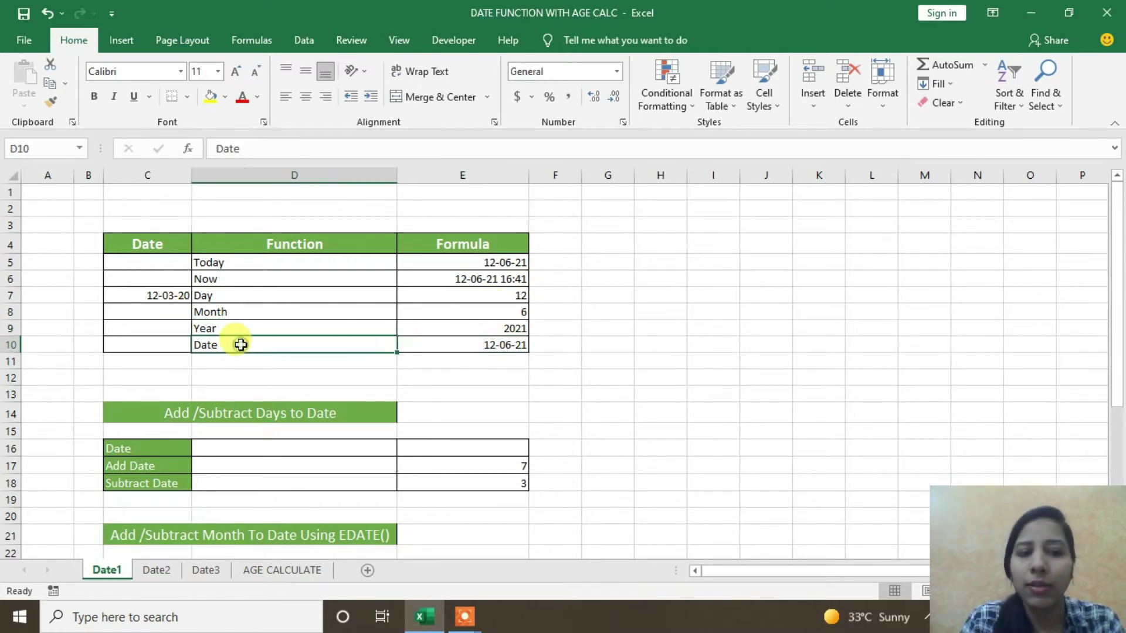
Enter 12-06-2021 as the Date in D16 of the Add /Subtract Days table
scroll(240, 345, "down", 2)
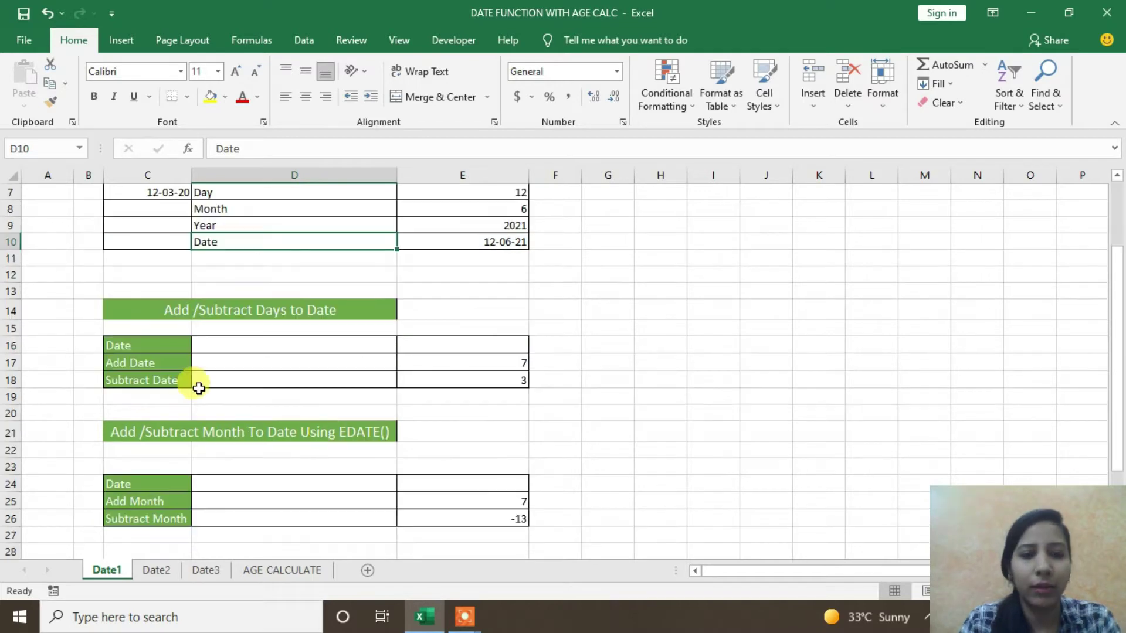
left_click(214, 344)
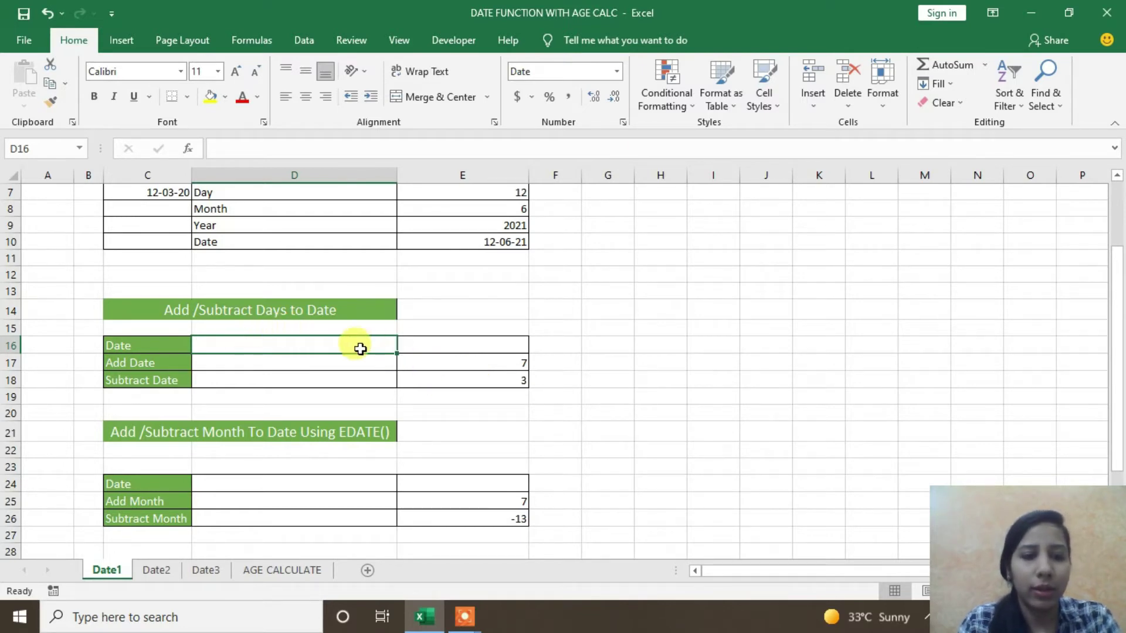
type("12-06-2021")
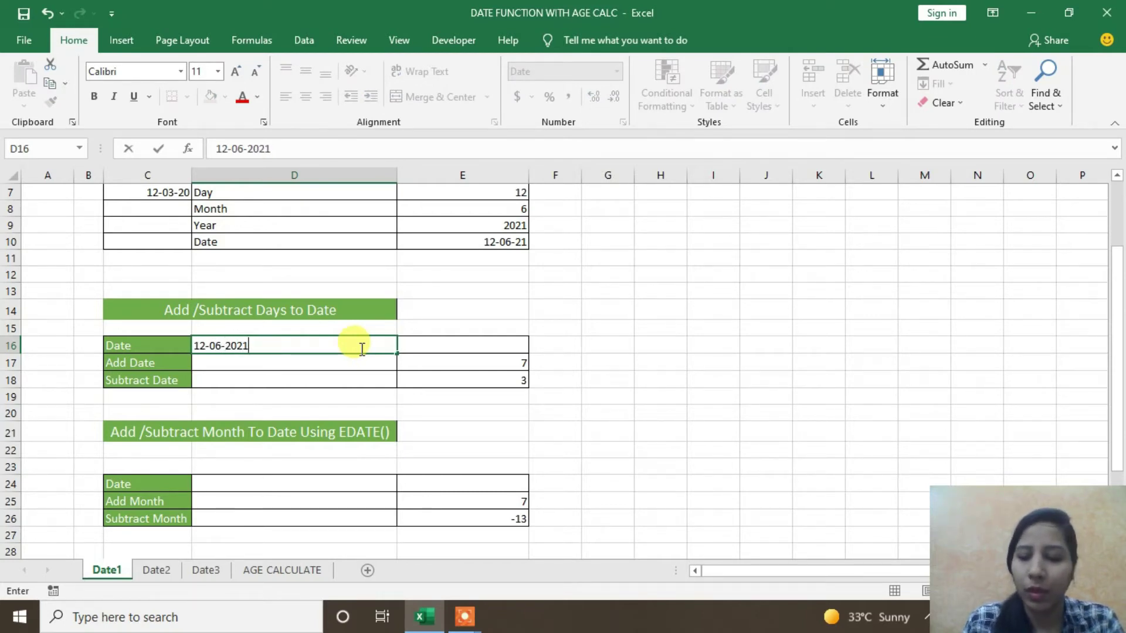
key("Return")
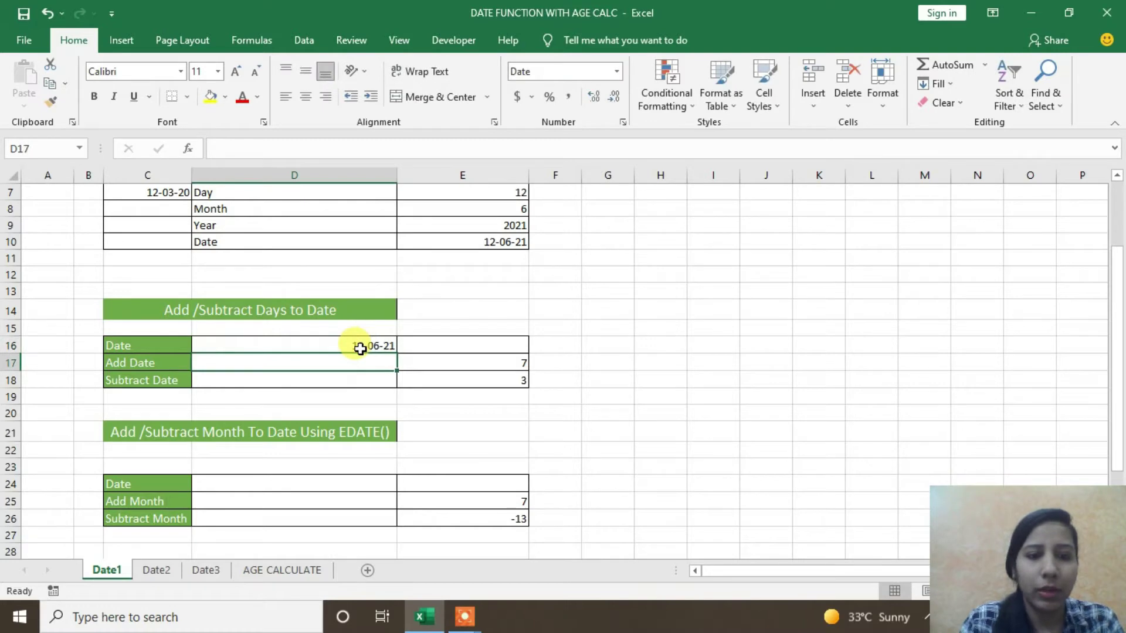
left_click(372, 345)
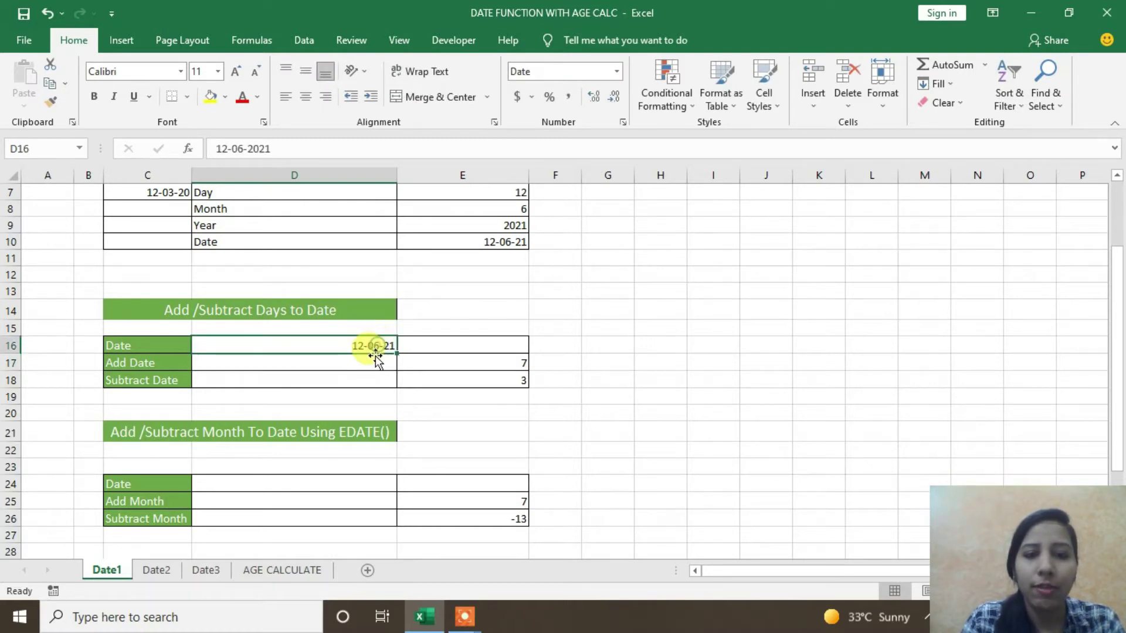
left_click(375, 364)
type("=")
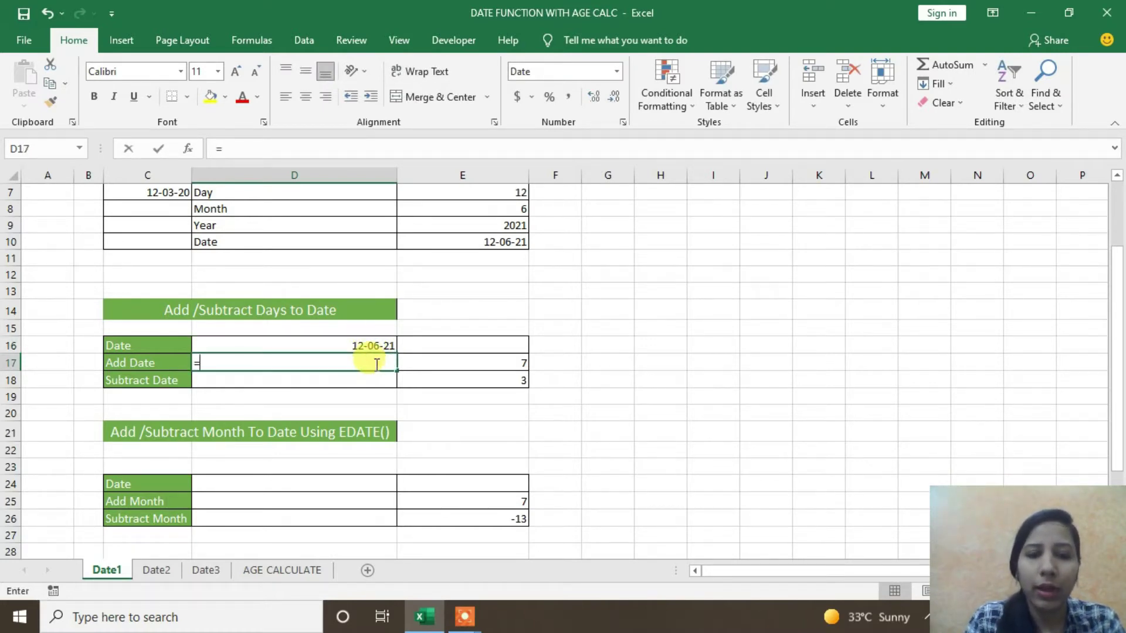
Enter =D16+E17 in D17 to add 7 days, giving 19-06-21
left_click(334, 346)
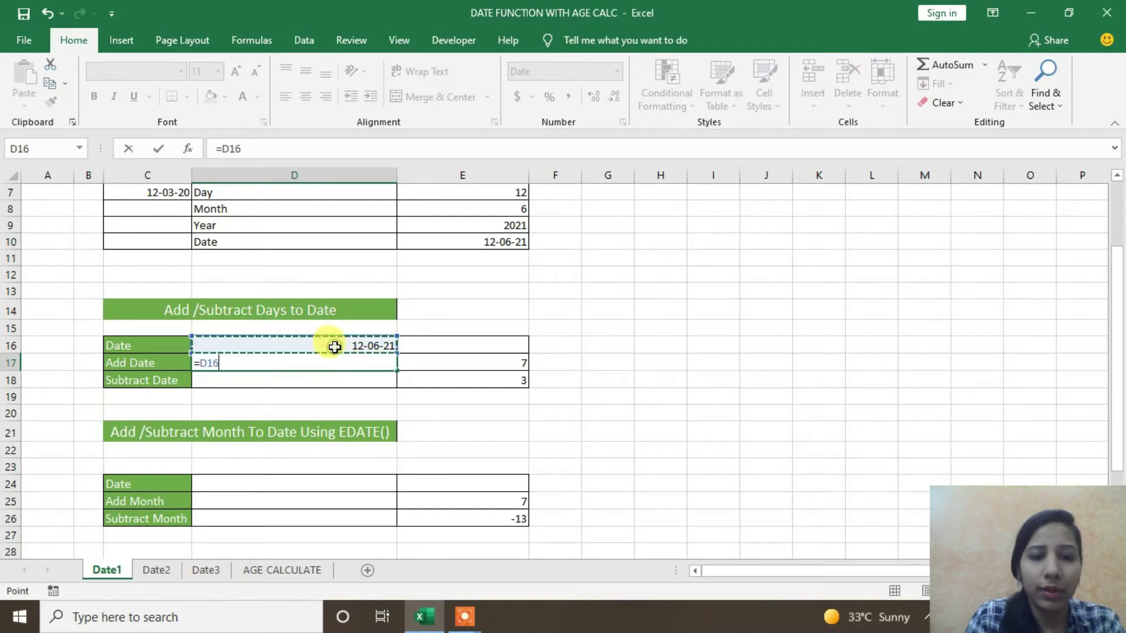
type("+")
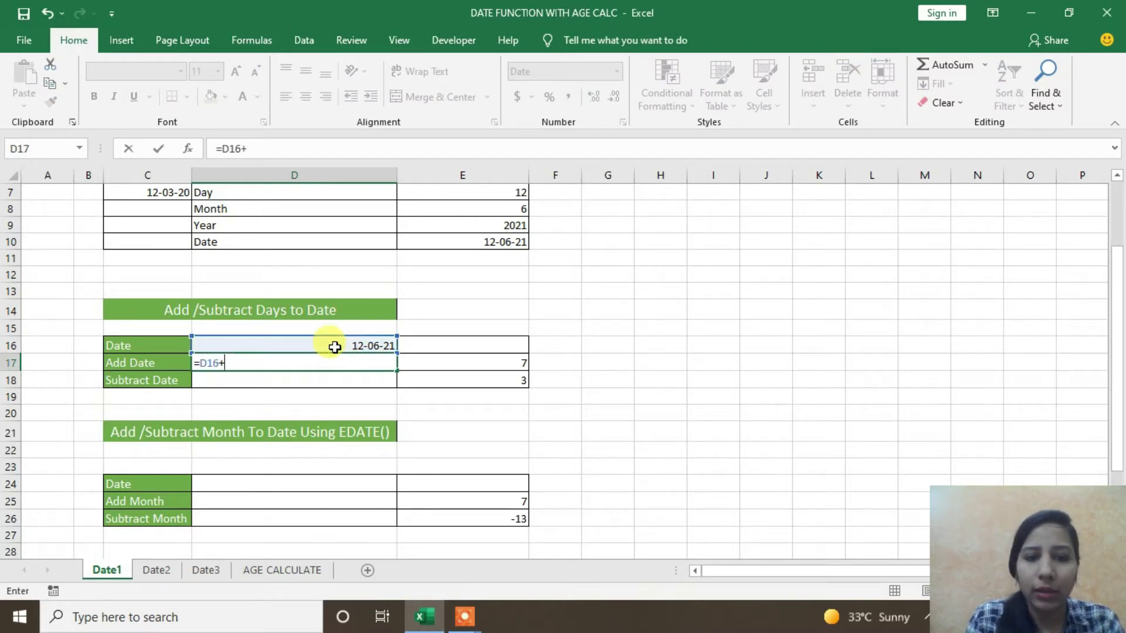
scroll(334, 347, "up", 1)
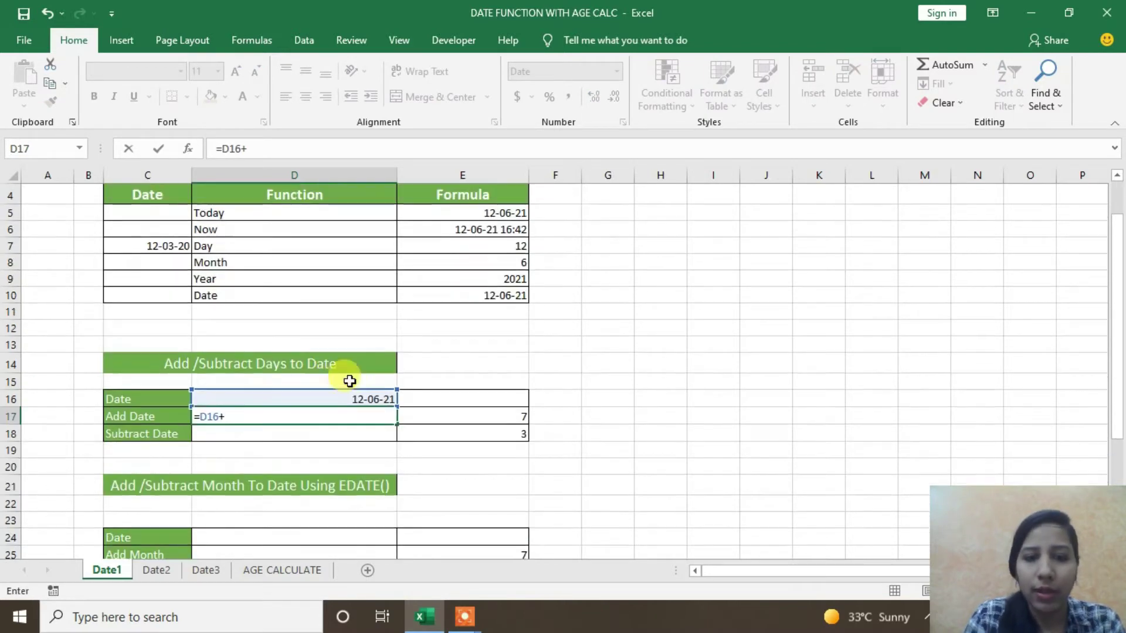
left_click(452, 419)
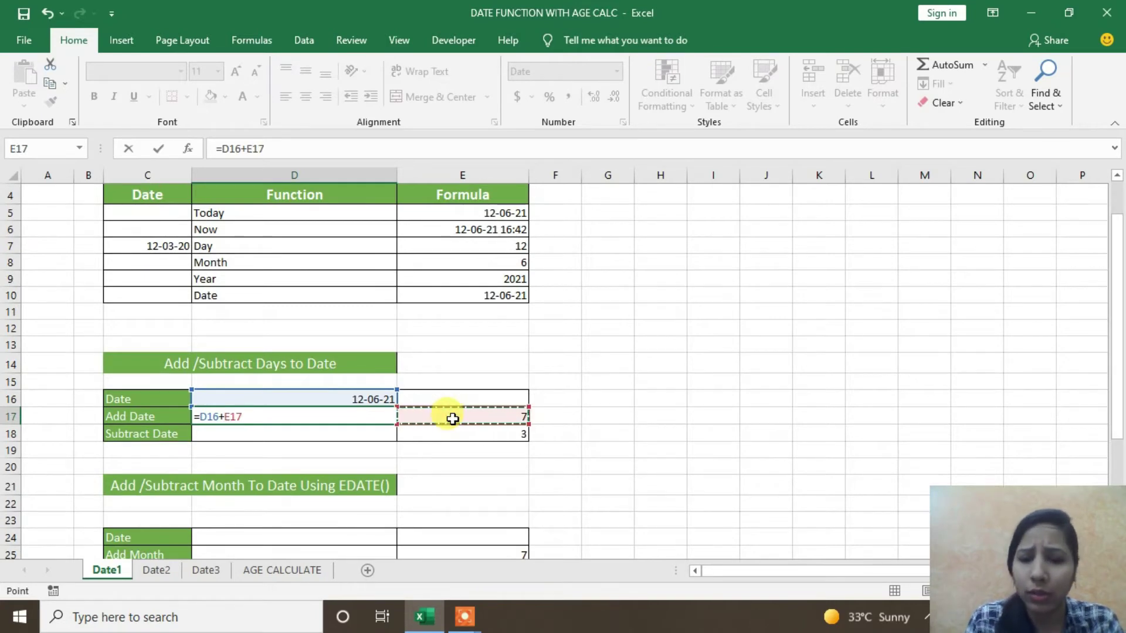
key("Return")
left_click(452, 419)
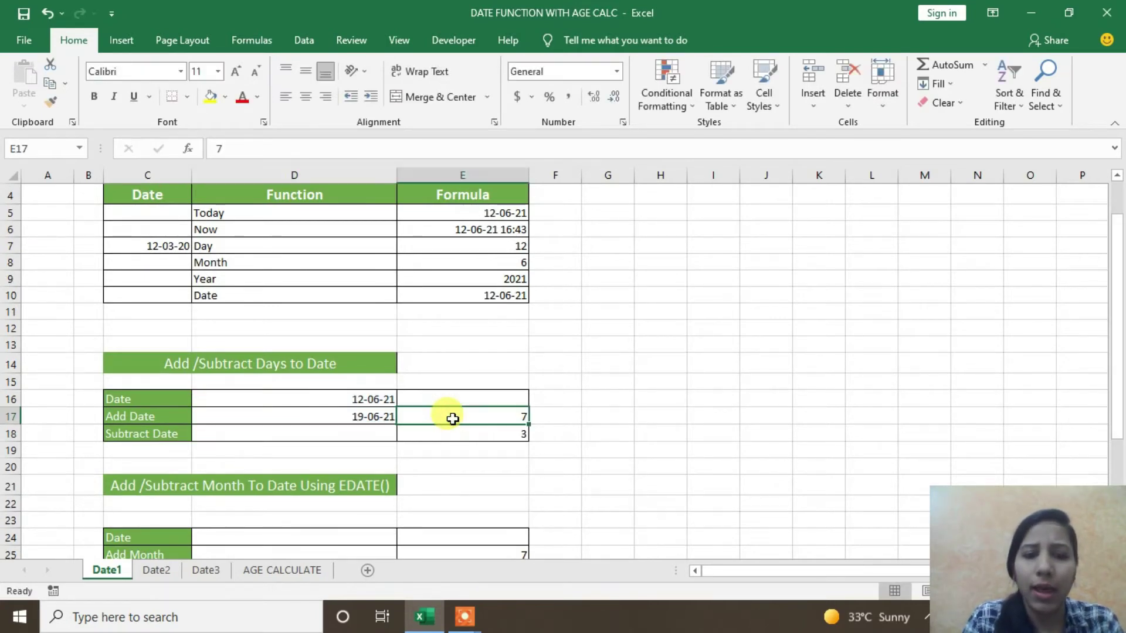
Briefly edit the D17 formula to add 2 days, then restore =D16+E17
left_click(308, 416)
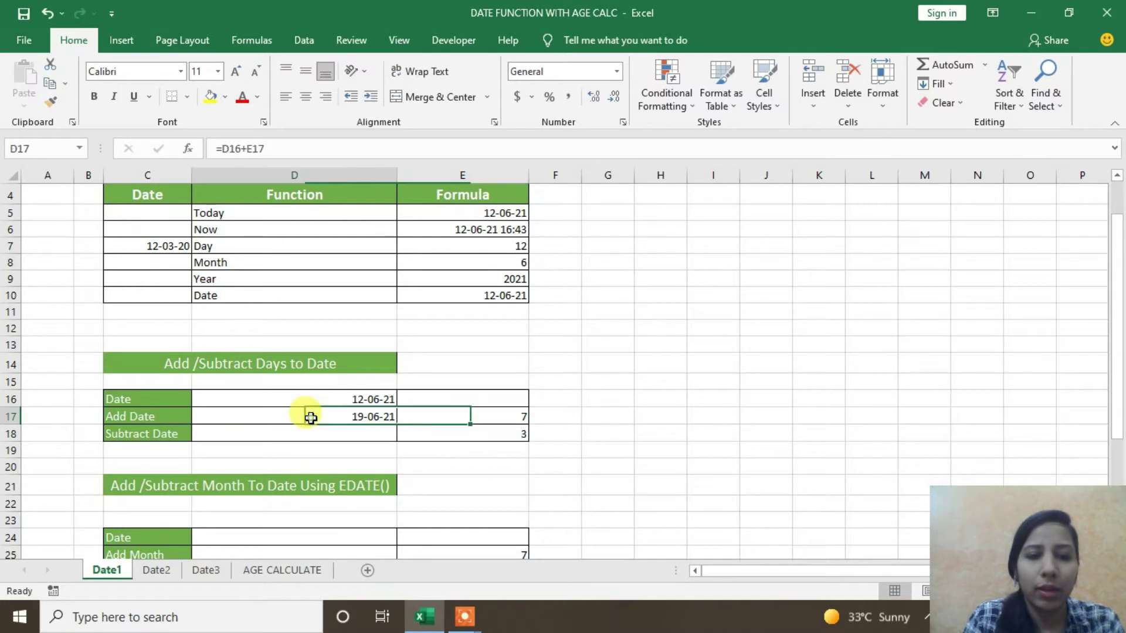
double_click(311, 416)
key("BackSpace")
key("BackSpace")
key("BackSpace")
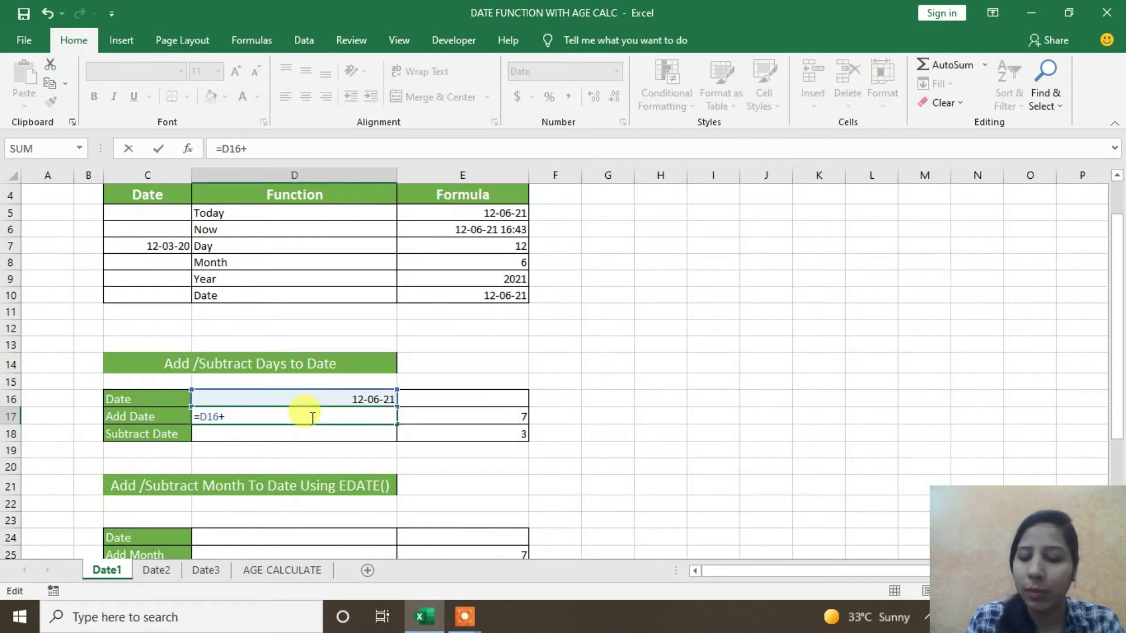
type("2")
key("Return")
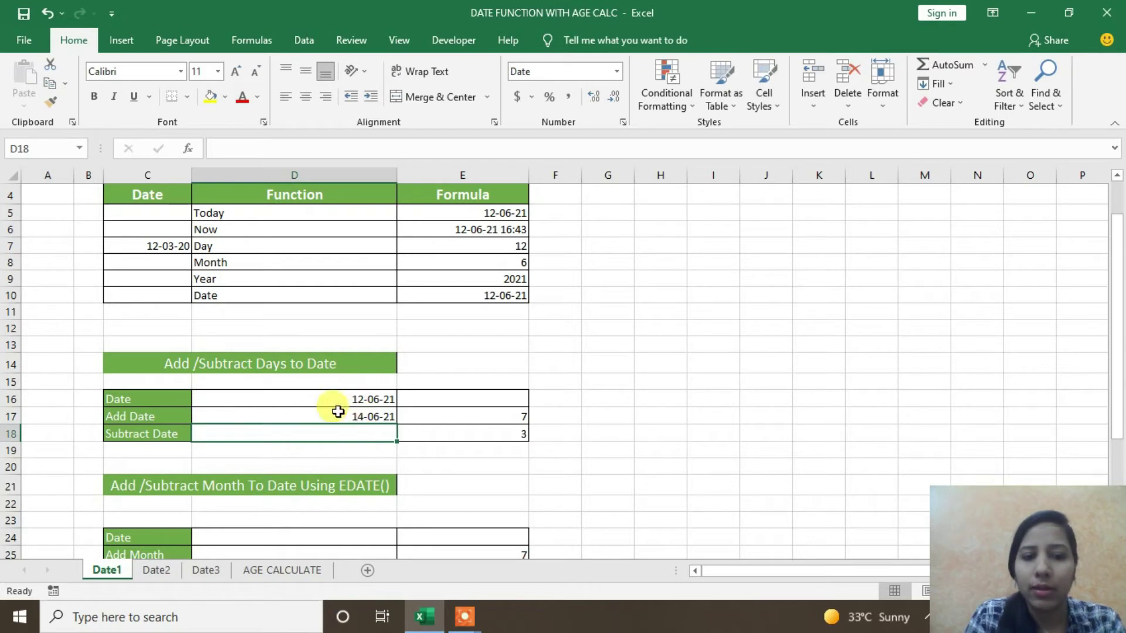
double_click(314, 416)
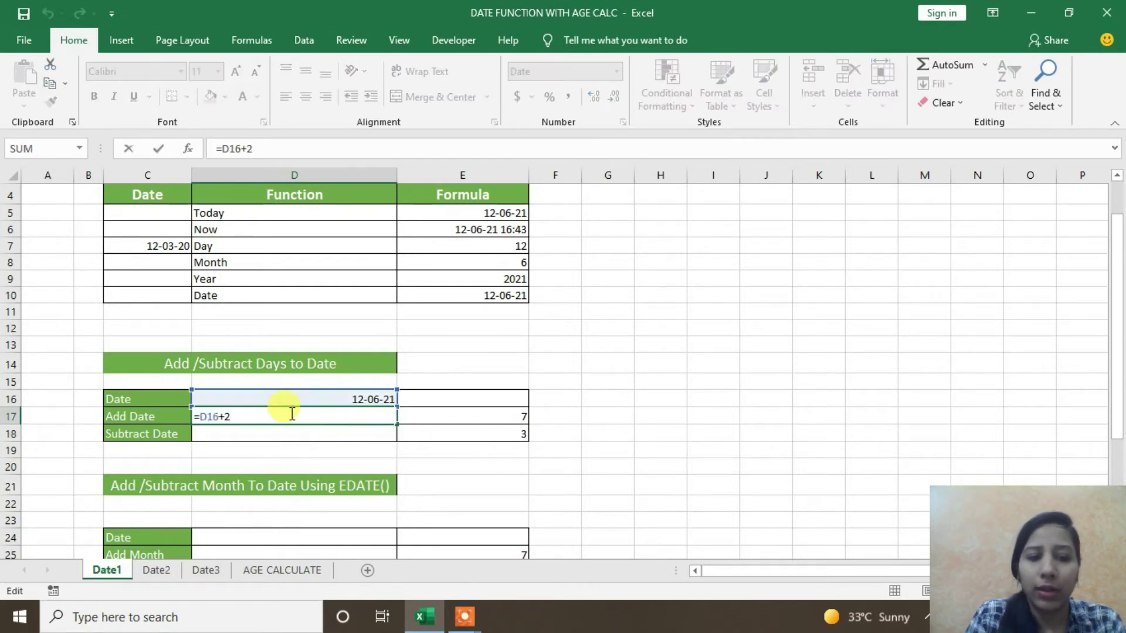
left_click(494, 416)
key("Return")
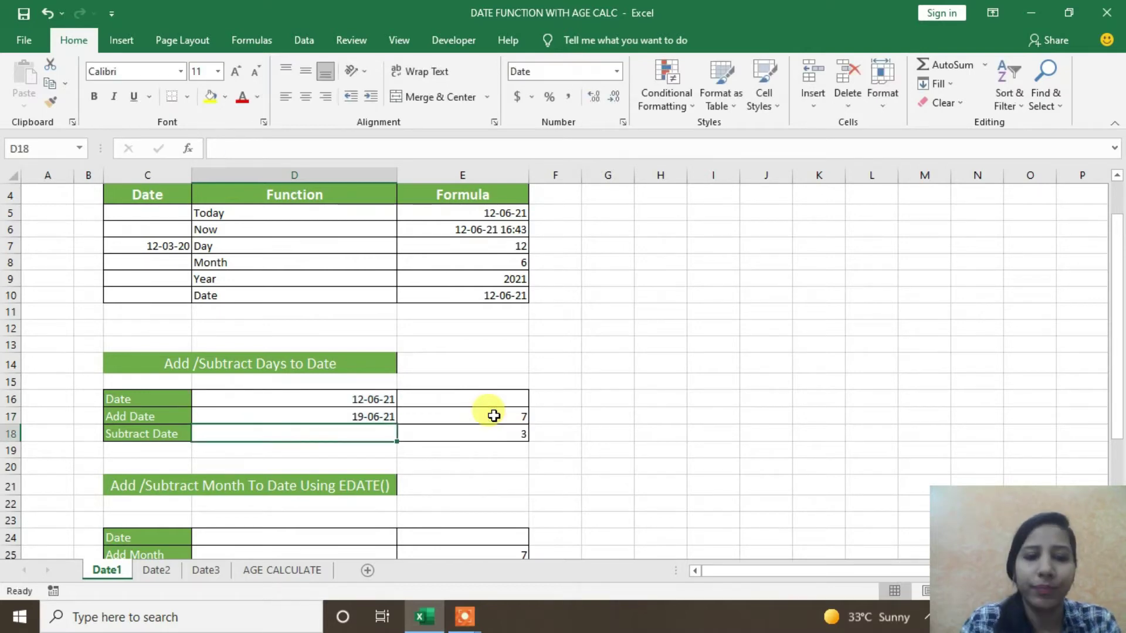
left_click(305, 415)
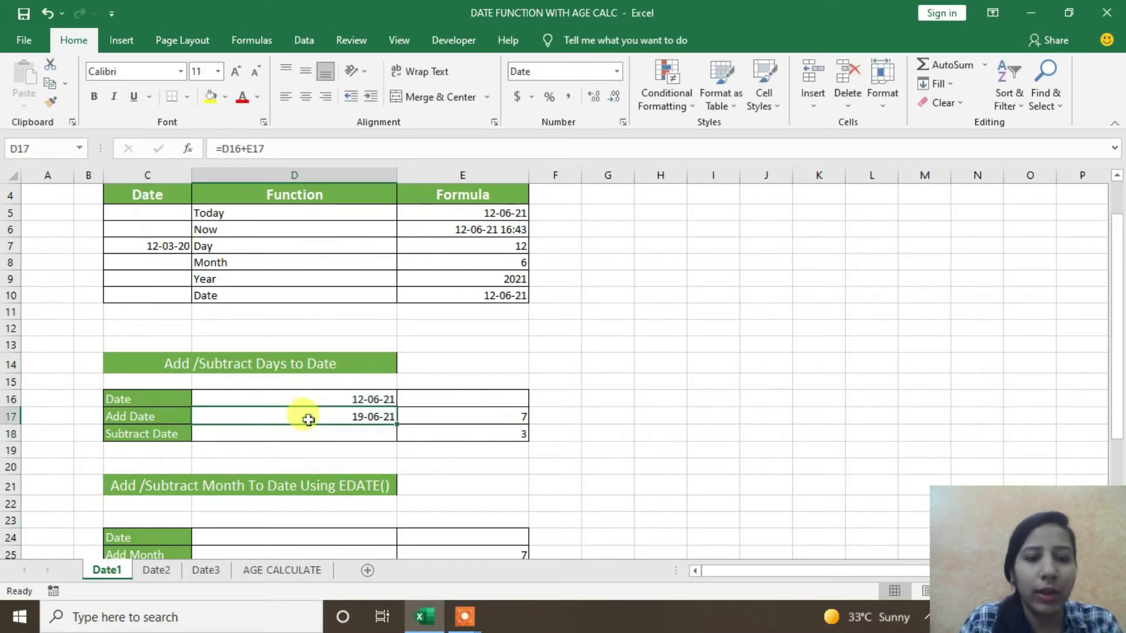
double_click(333, 416)
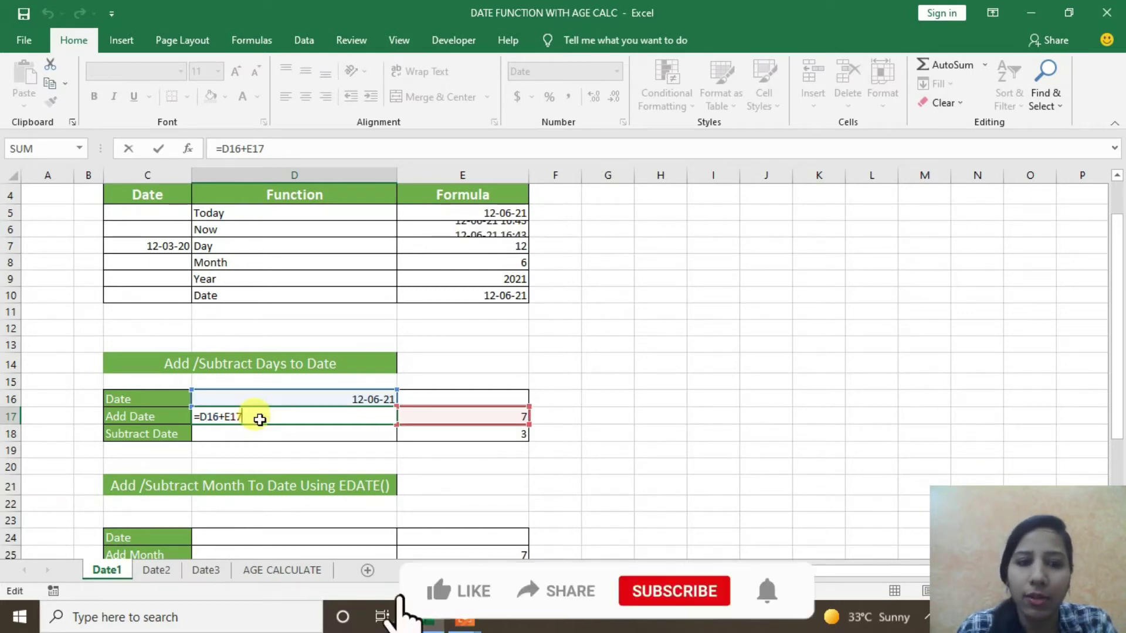
key("ctrl+Return")
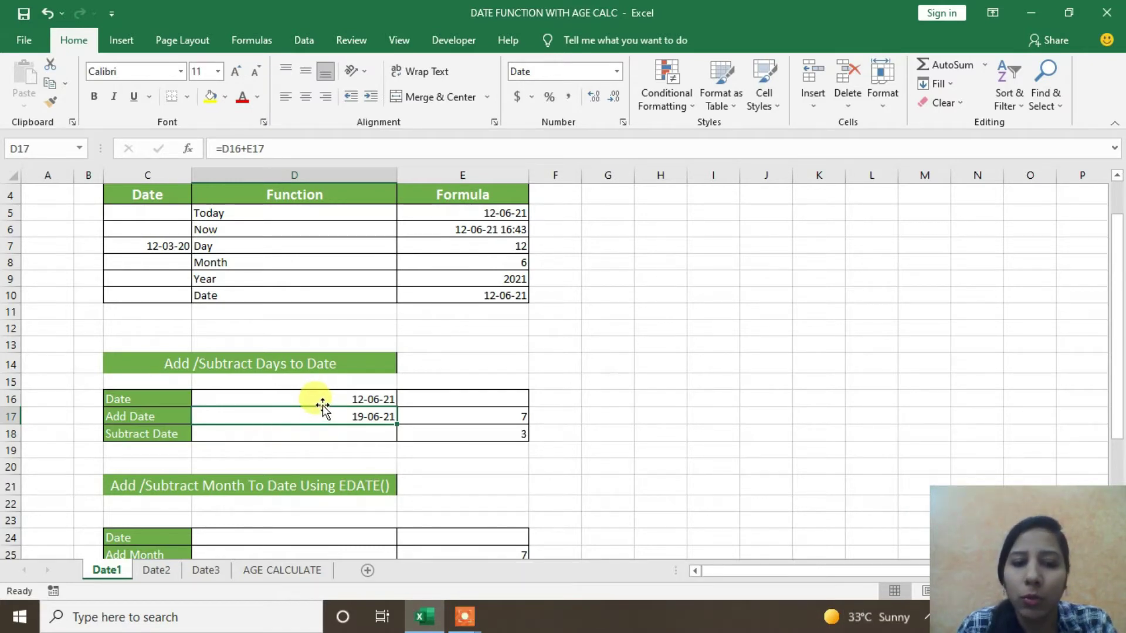
left_click(327, 434)
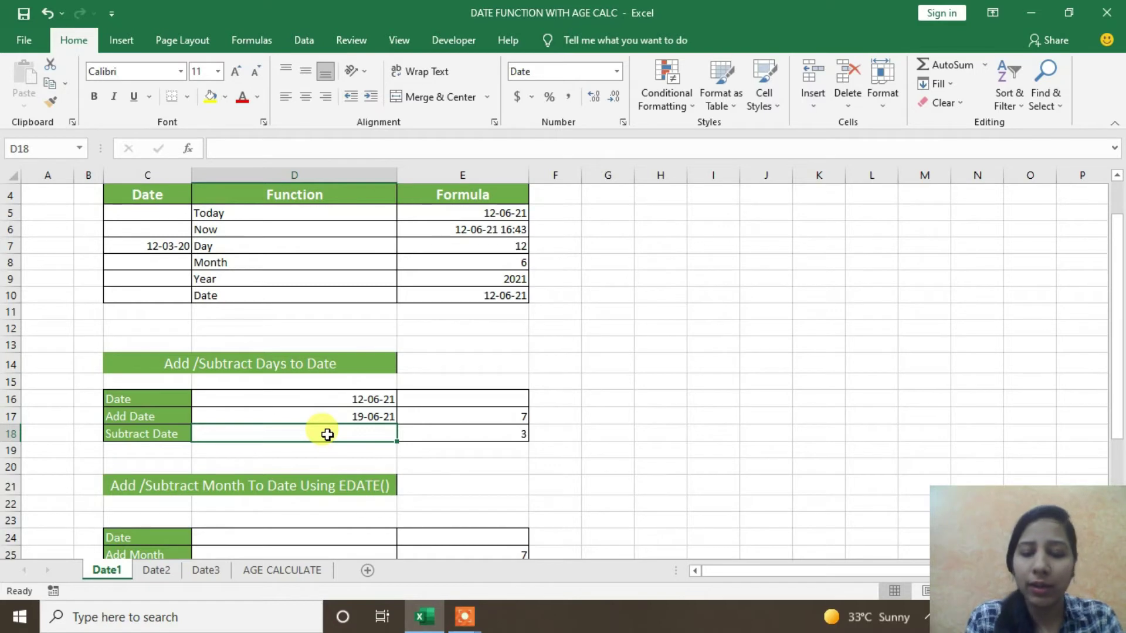
Enter =D16-E18 in D18, subtracting 3 days to give 09-06-21
type("=")
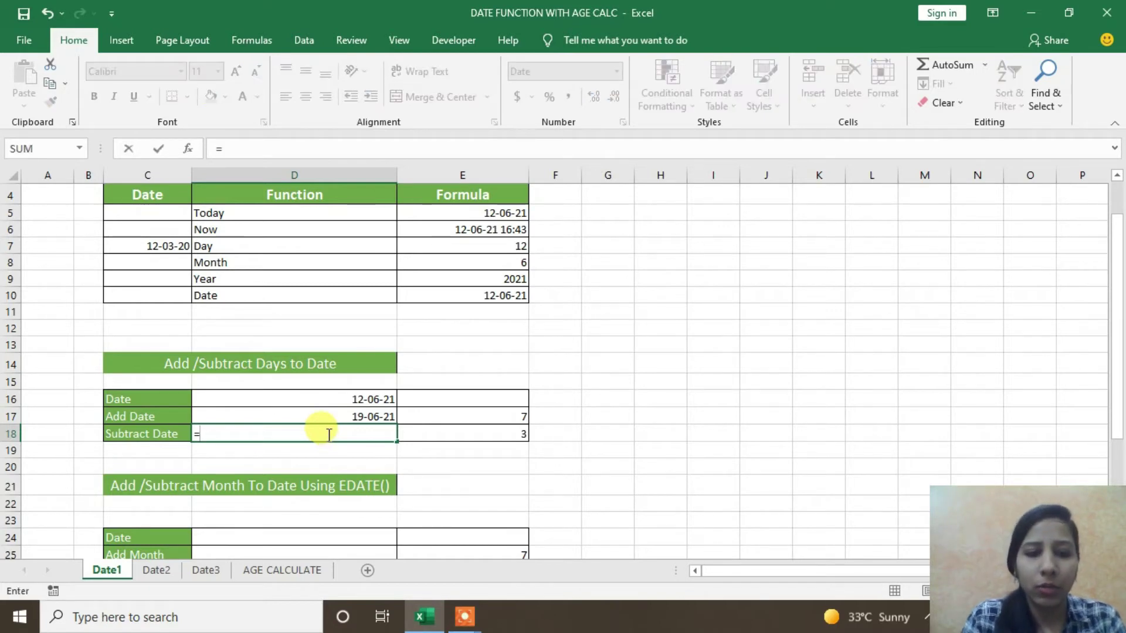
left_click(339, 397)
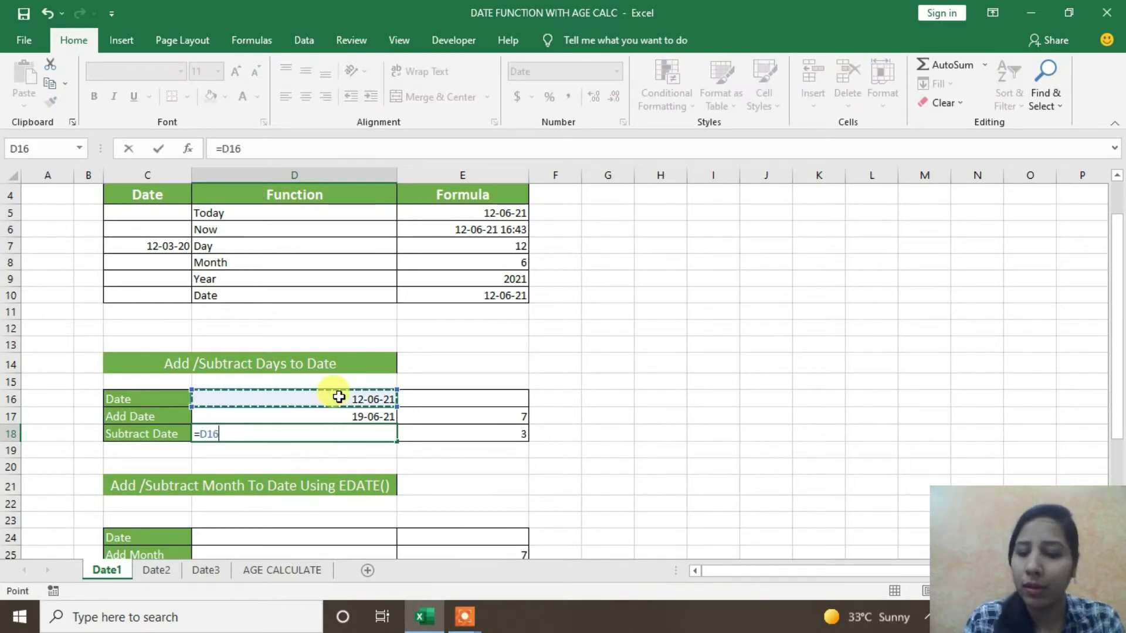
type("-")
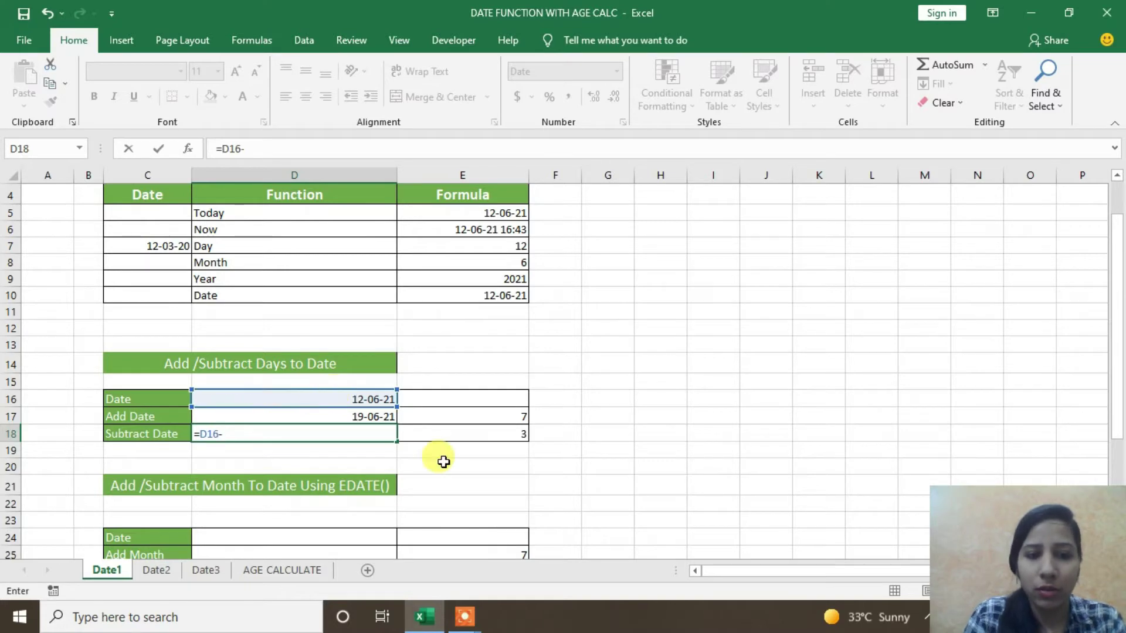
left_click(462, 437)
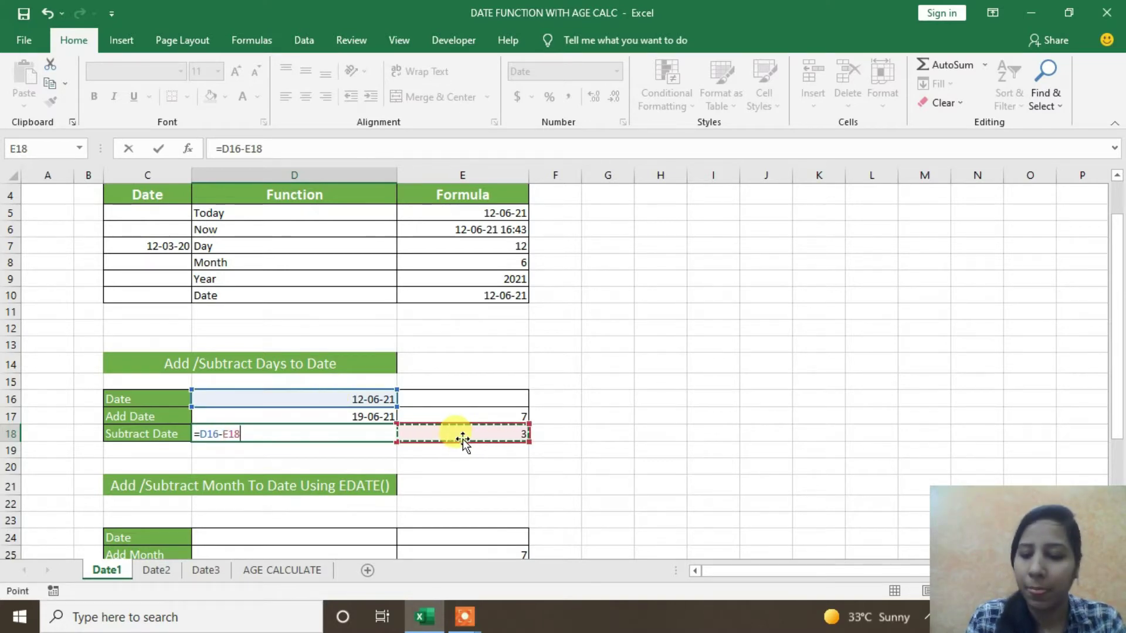
key("Return")
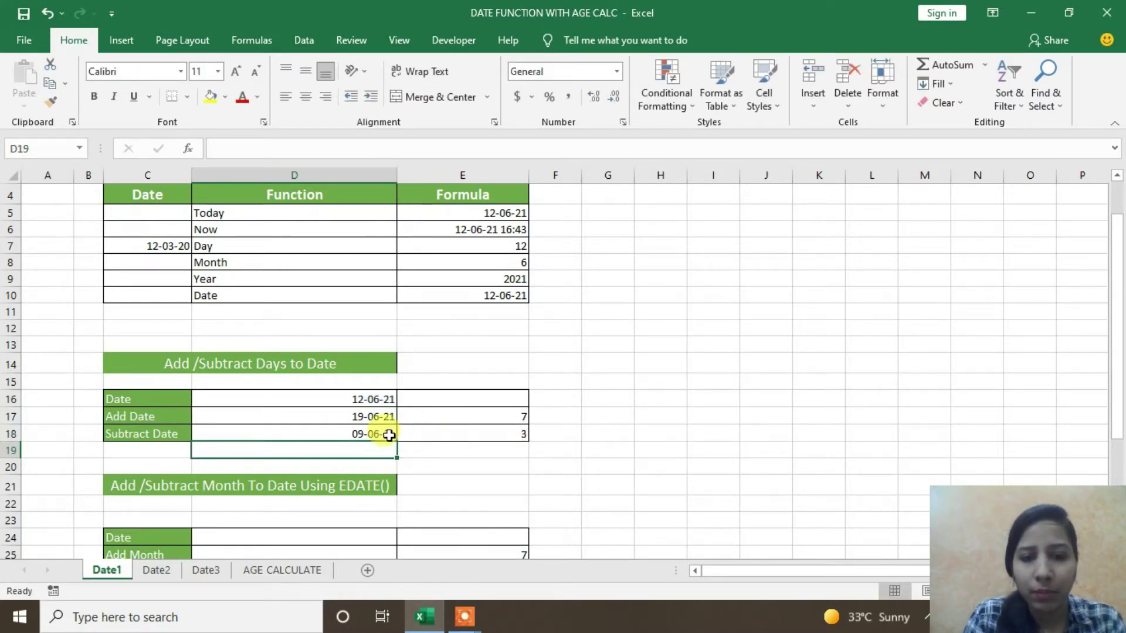
left_click(329, 434)
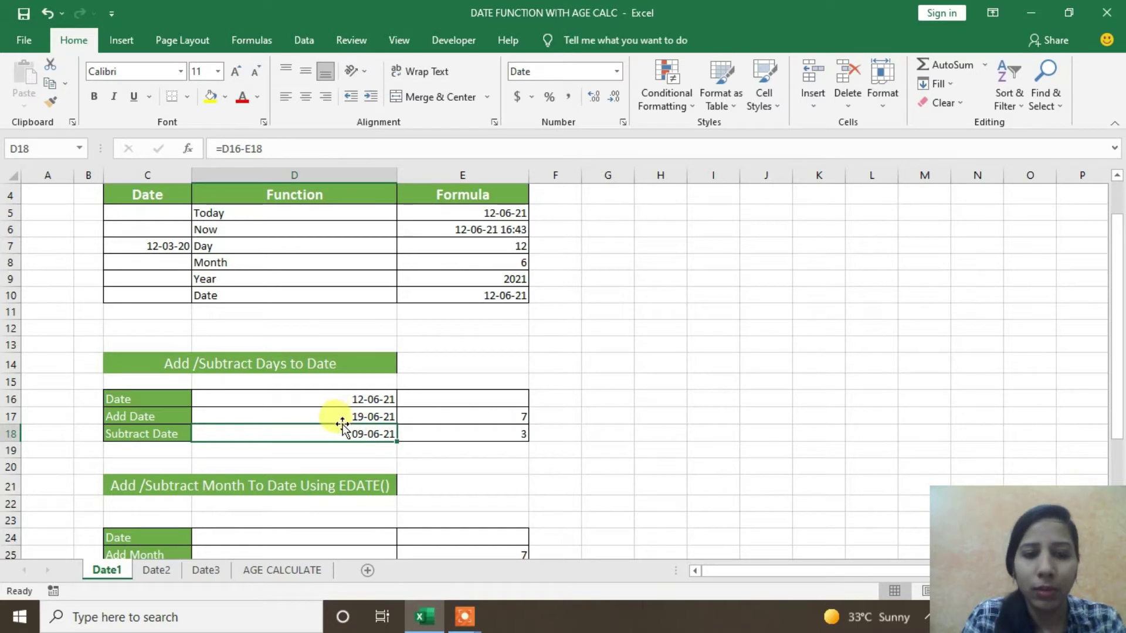
Compare the addition and subtraction formulas in D17 and D18, then move down to the EDATE section
scroll(346, 422, "down", 1)
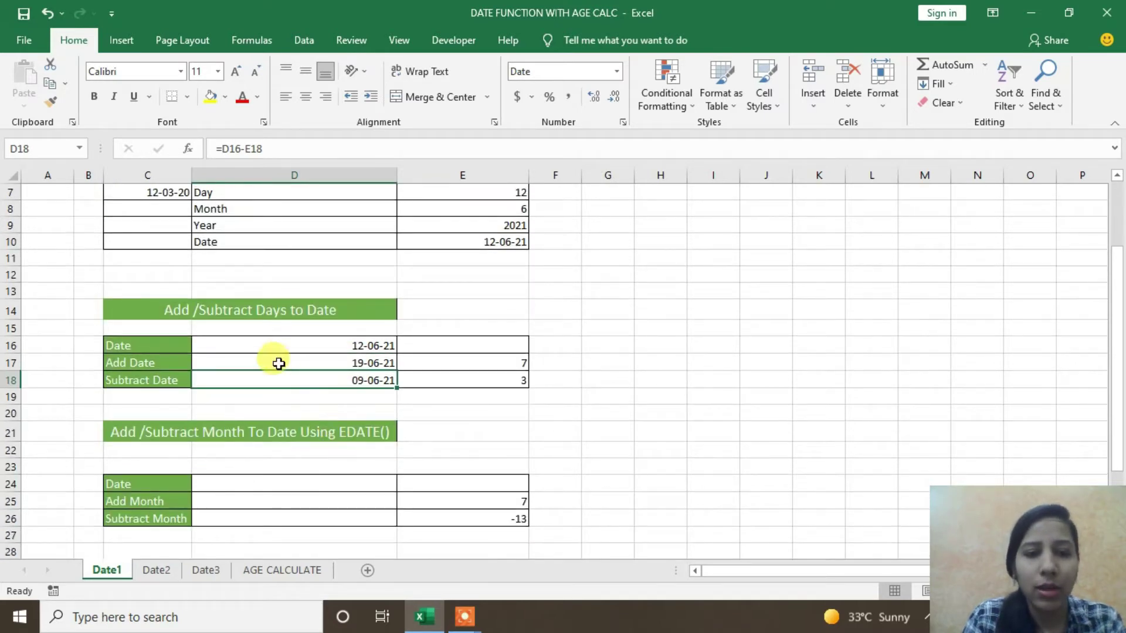
left_click(279, 364)
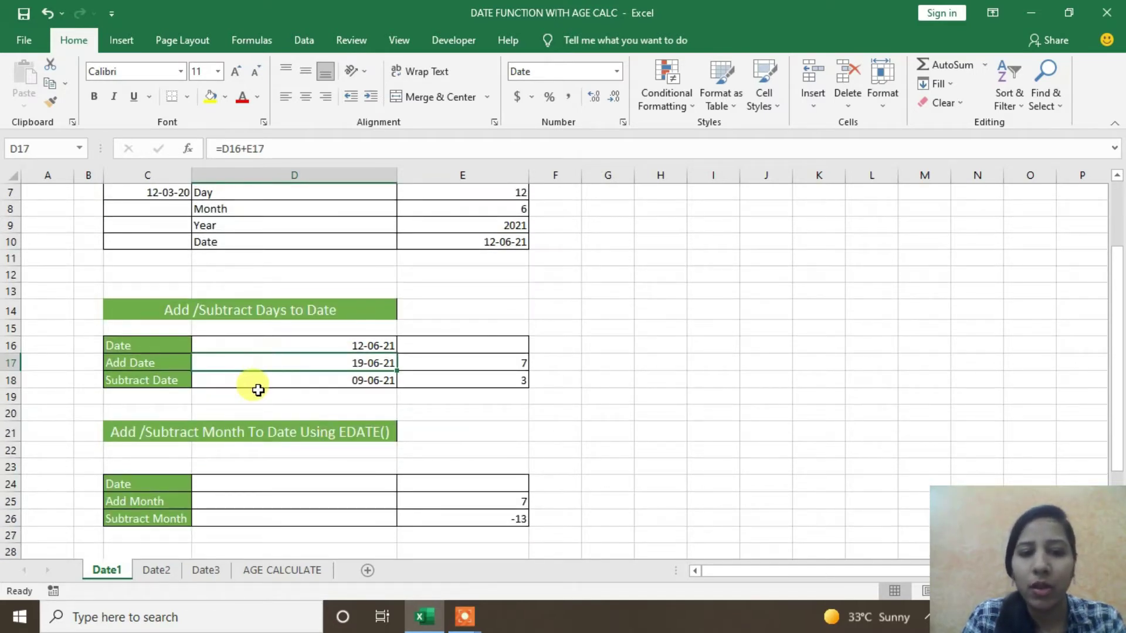
left_click(265, 378)
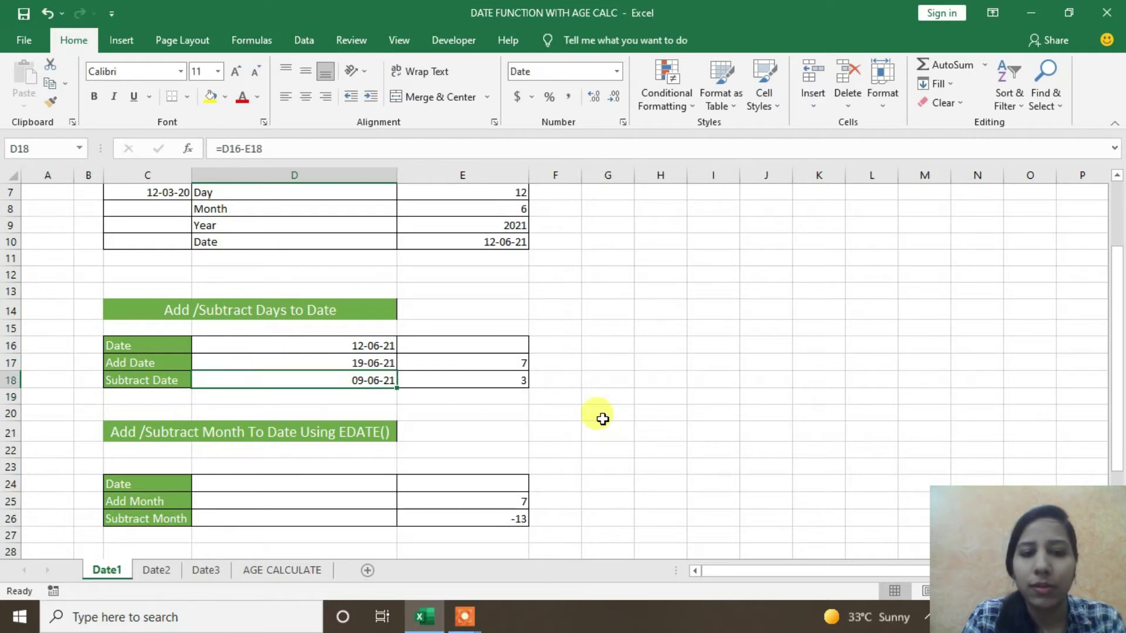
left_click(312, 363)
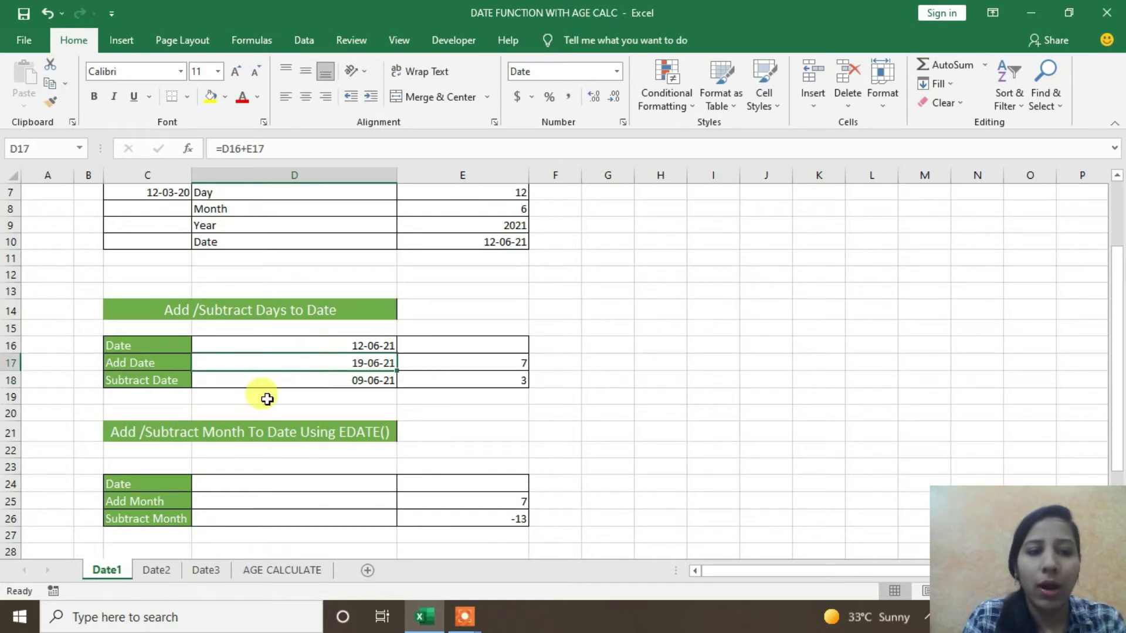
left_click(170, 386)
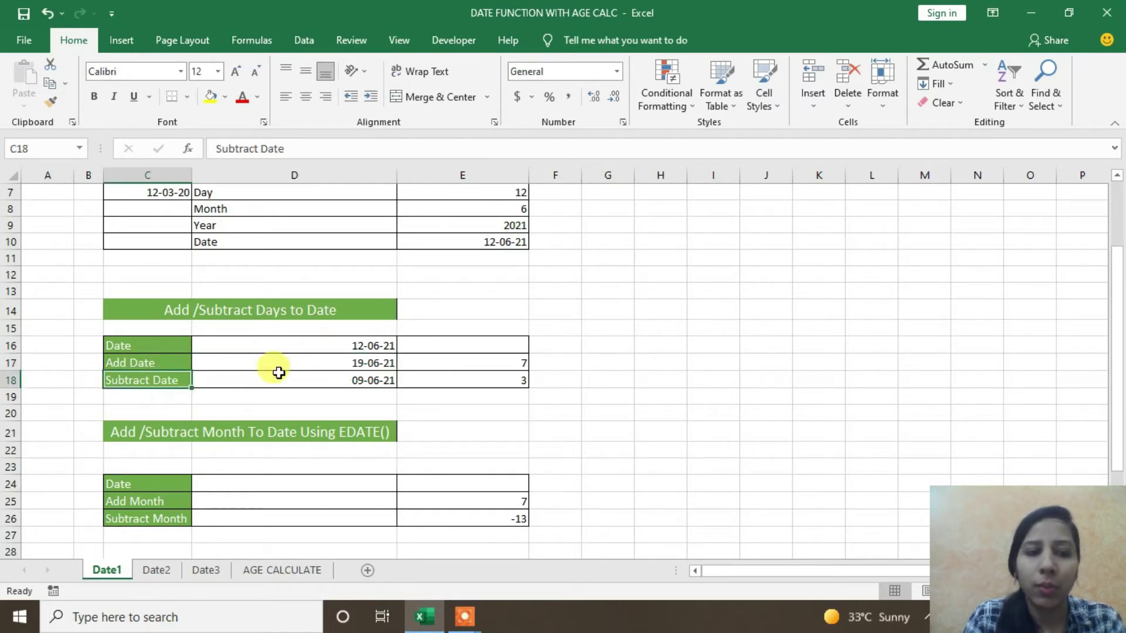
scroll(408, 419, "down", 1)
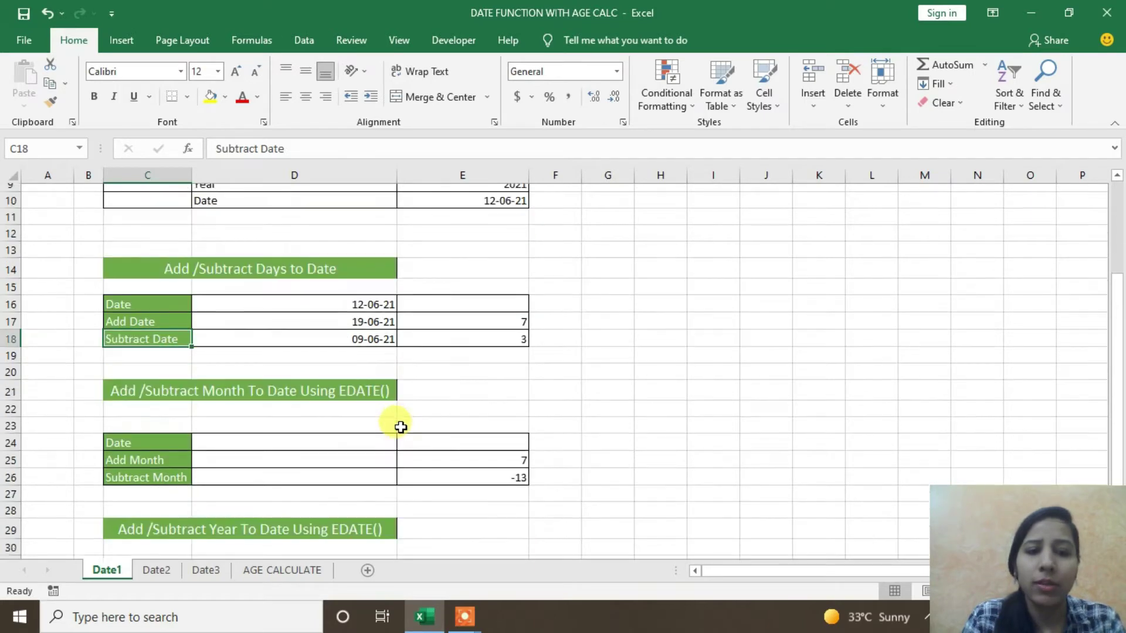
scroll(398, 424, "down", 1)
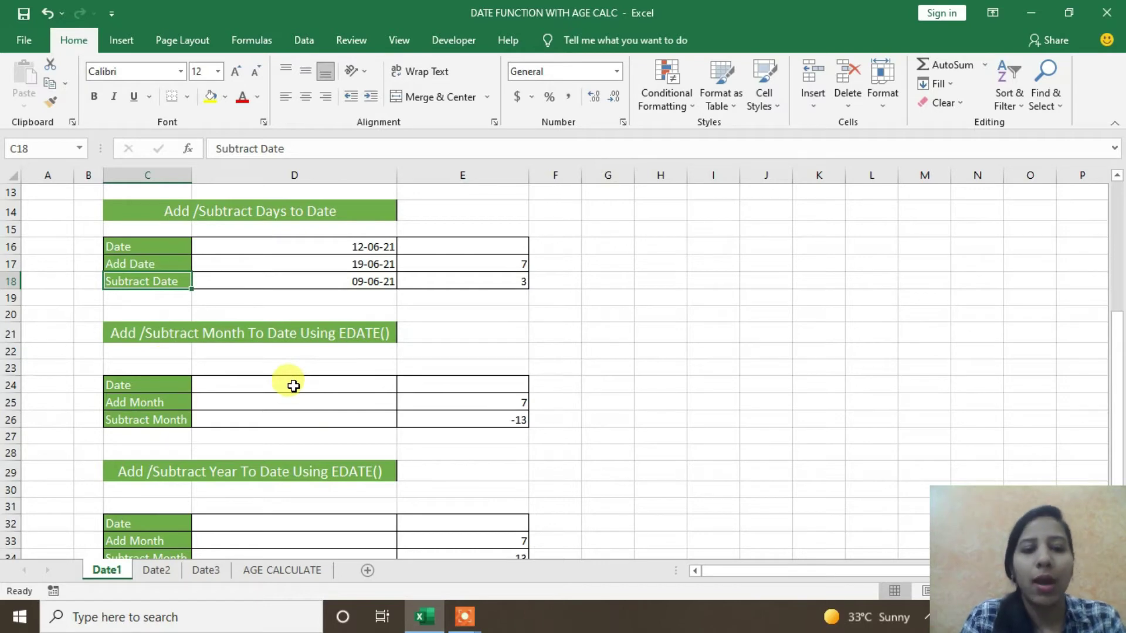
Enter =TODAY() in D24 of the EDATE table, correcting an initial #NAME? error
left_click(299, 384)
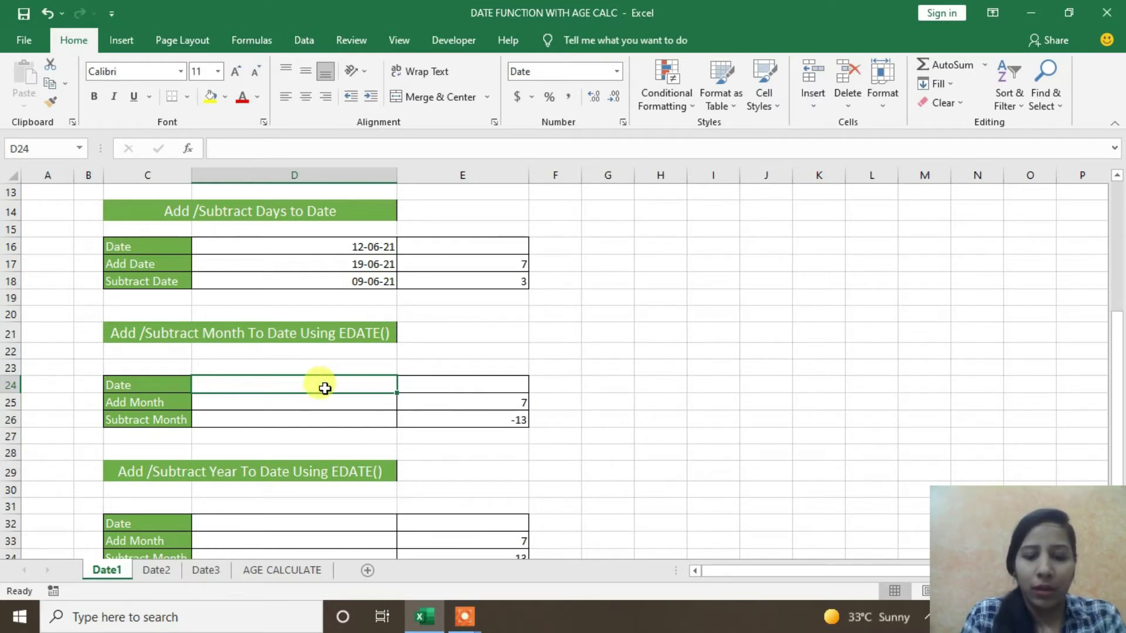
type("=r")
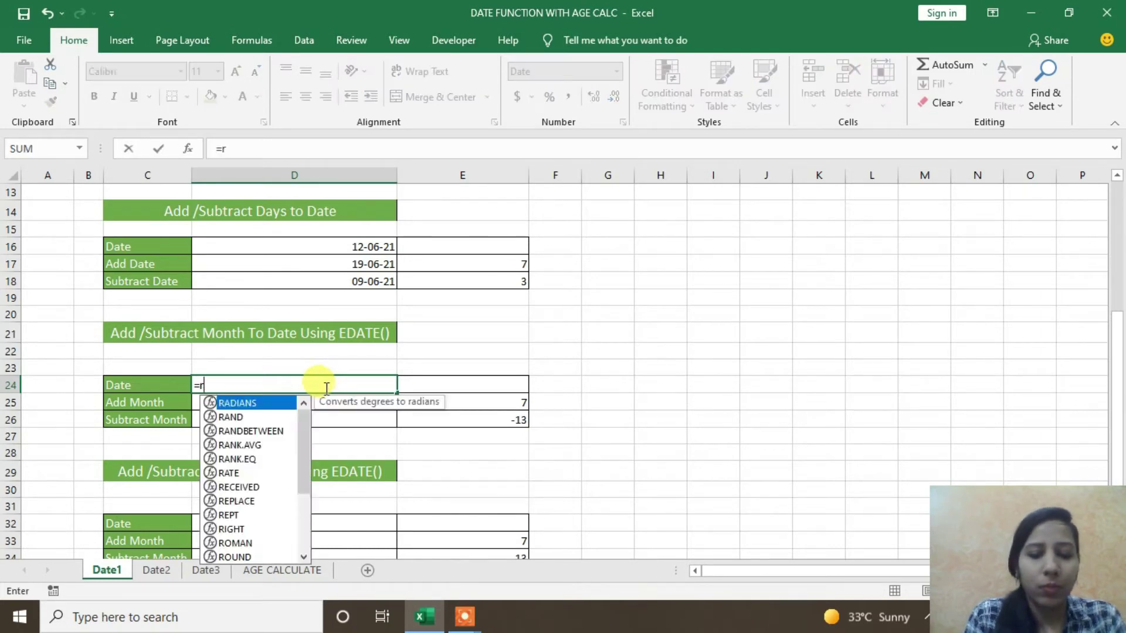
type("o")
key("BackSpace")
key("BackSpace")
type("to")
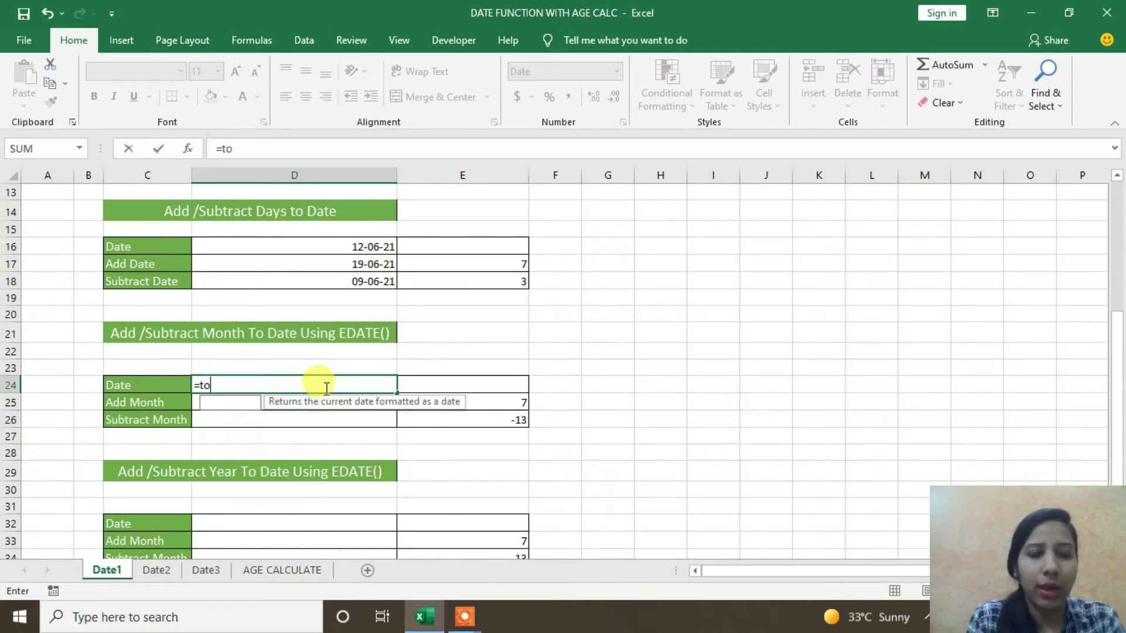
type("d")
key("Return")
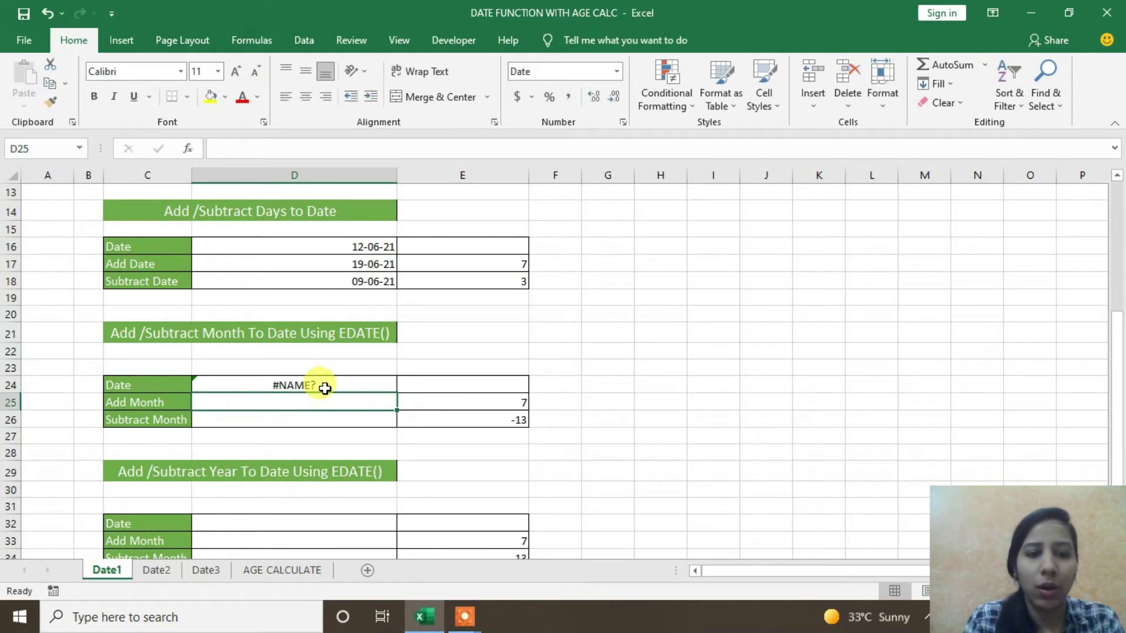
left_click(325, 387)
double_click(328, 387)
type("a")
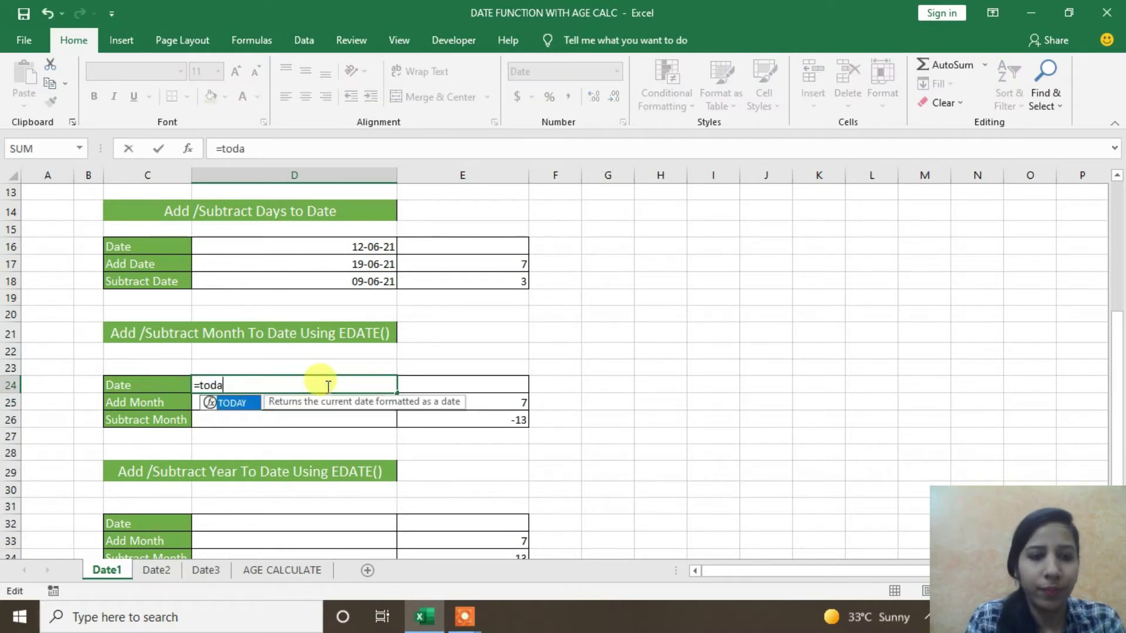
key("Tab")
type(")")
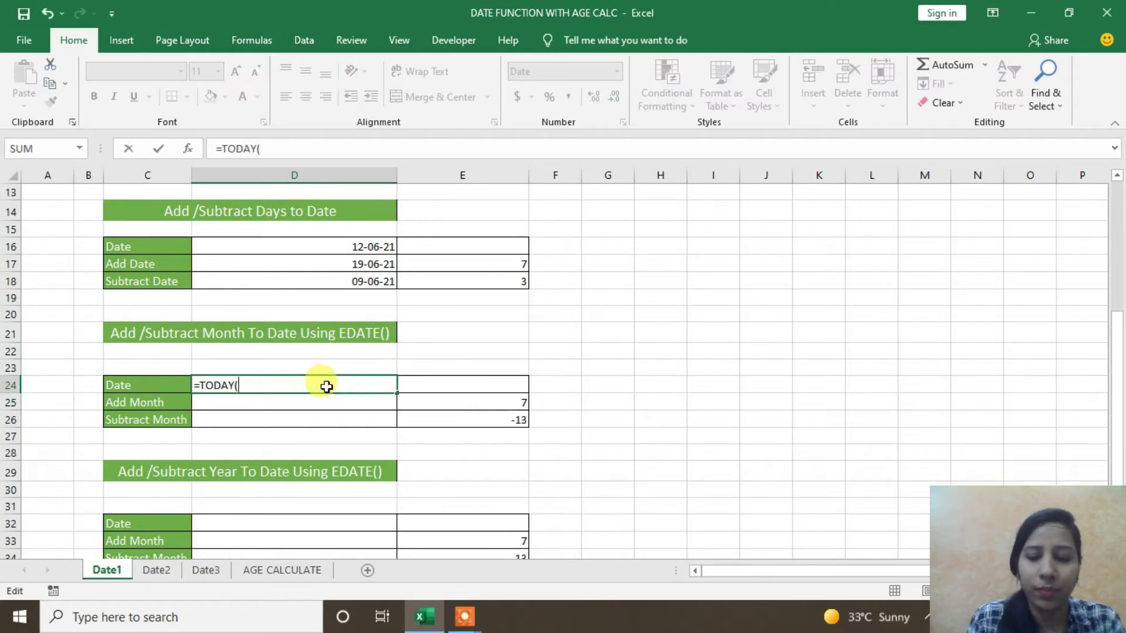
key("Return")
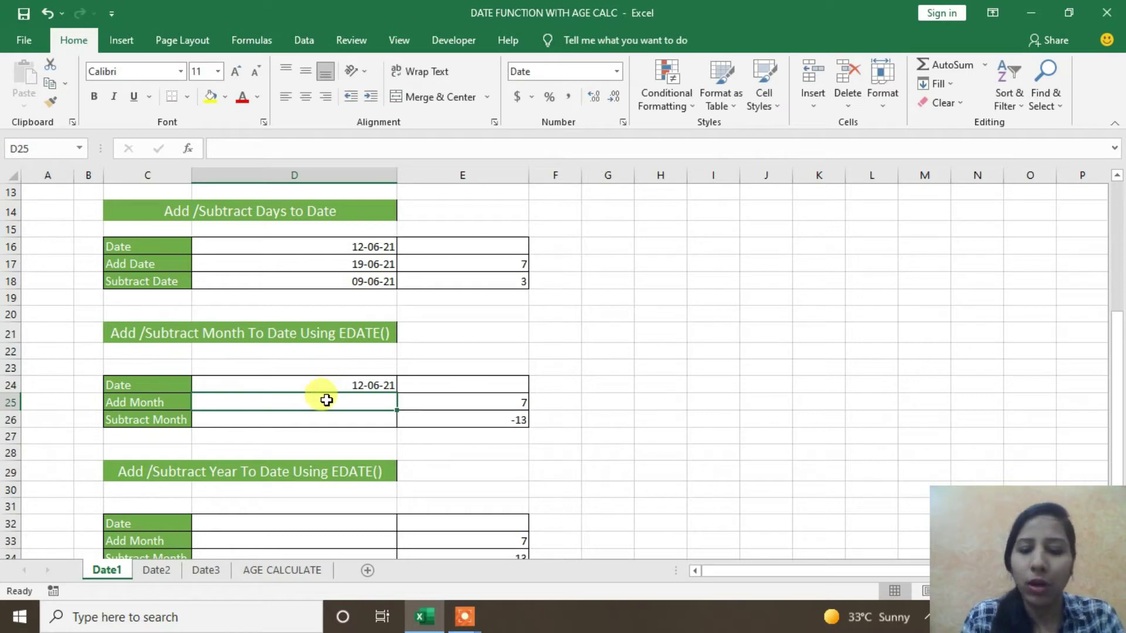
type("=ed")
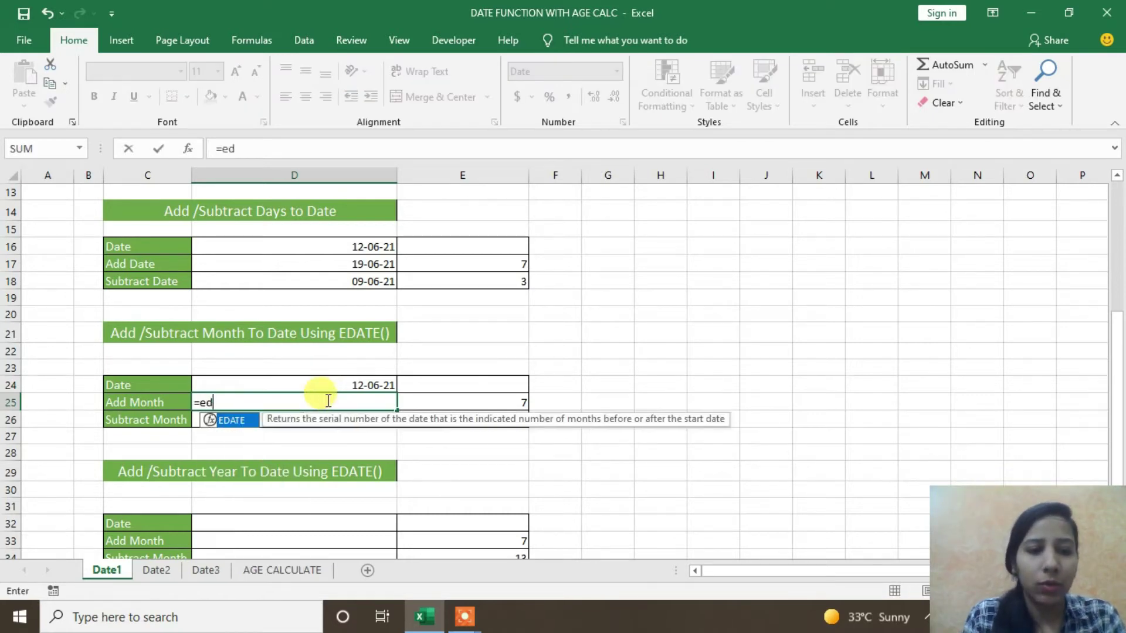
Enter =EDATE(D24,E25) in D25 to add 7 months, giving 12-01-22
key("Tab")
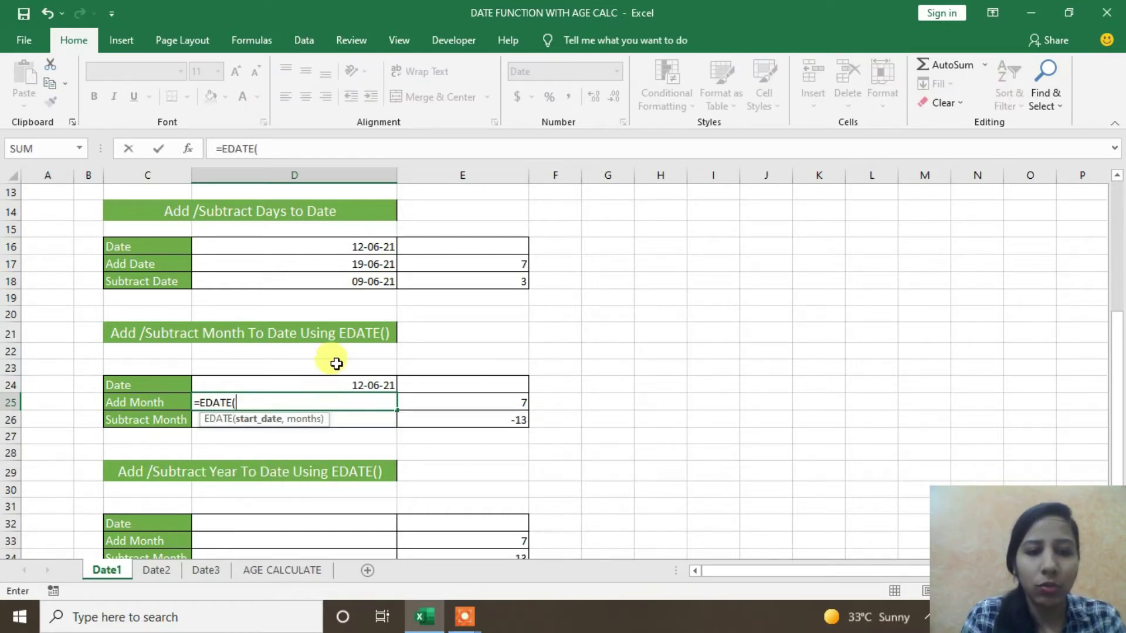
left_click(329, 384)
type(",")
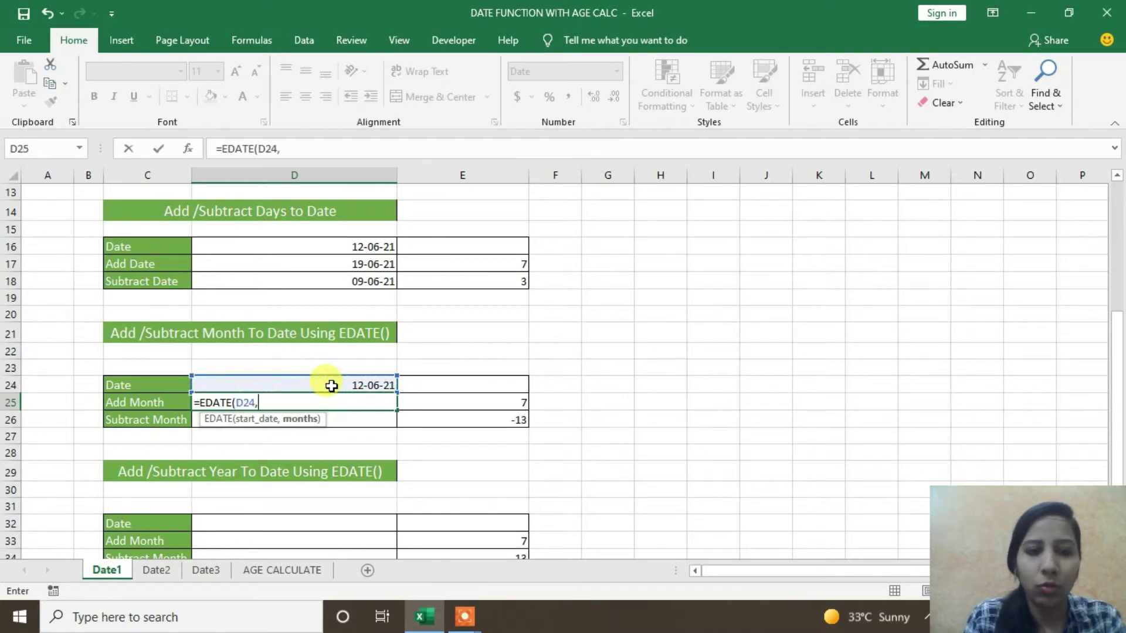
left_click(423, 405)
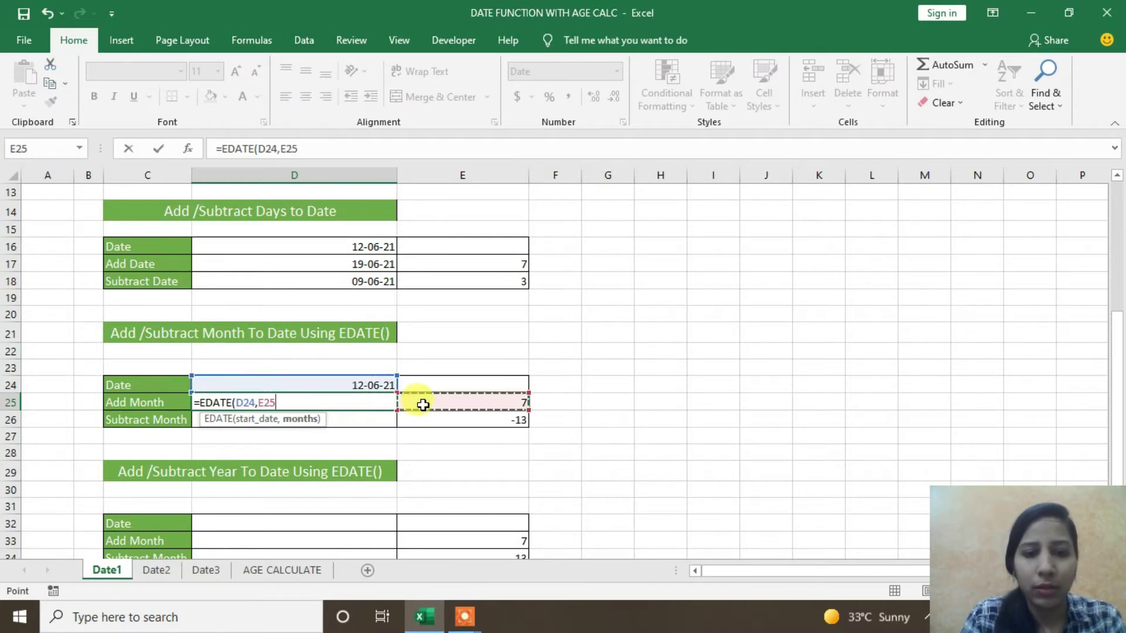
key("Return")
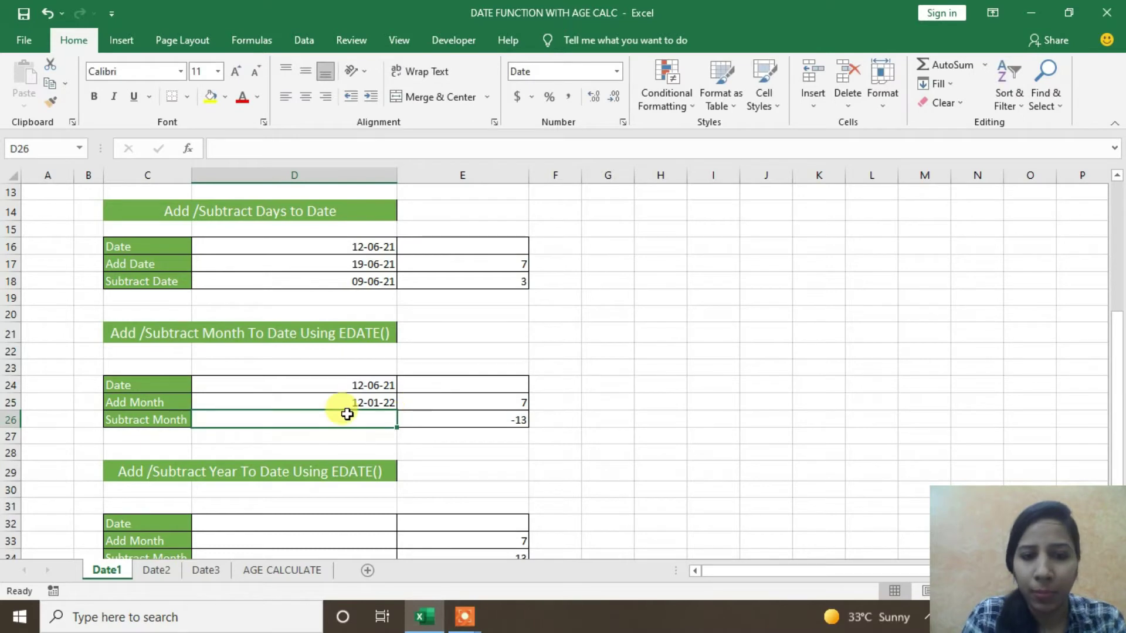
left_click(339, 404)
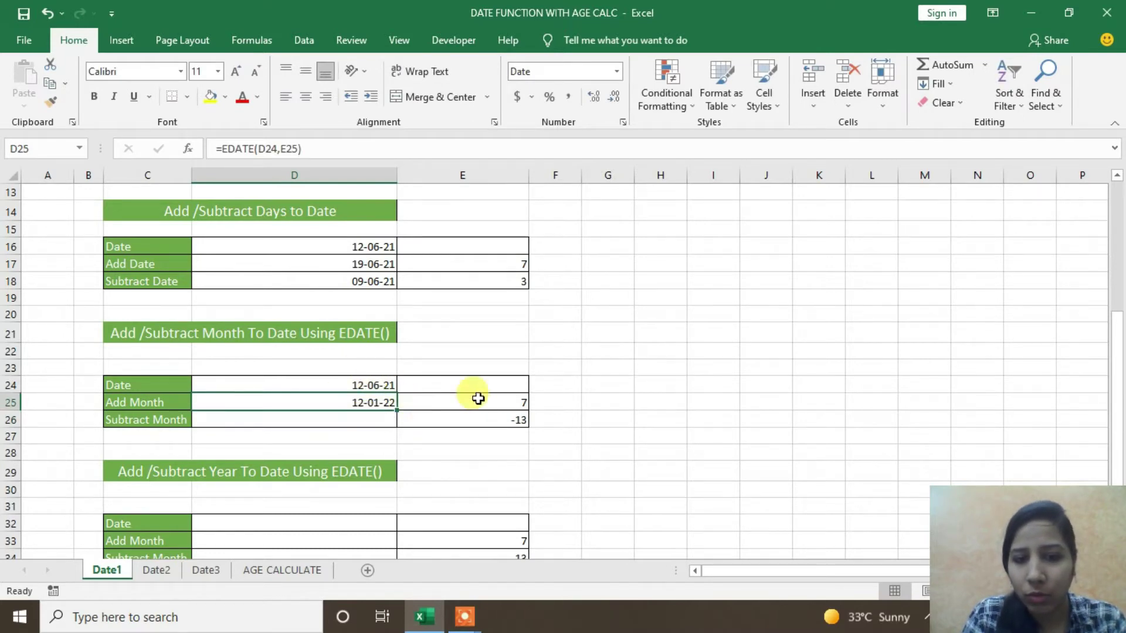
left_click(371, 417)
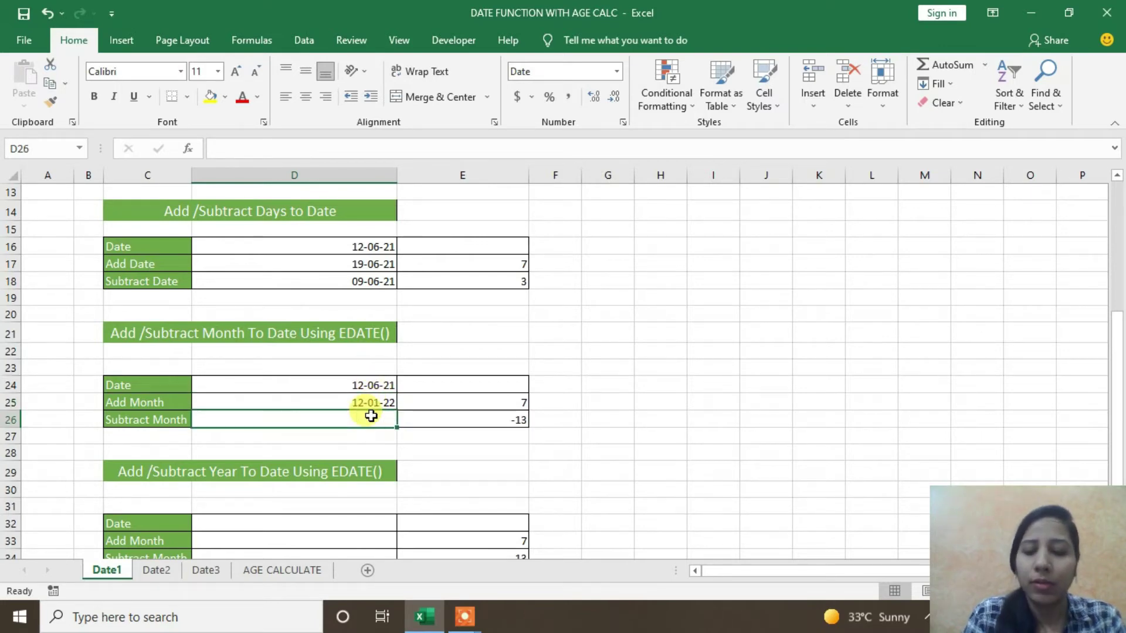
Enter =EDATE(D24,E26) in D26 to subtract 13 months, giving 12-05-20
type("=ed")
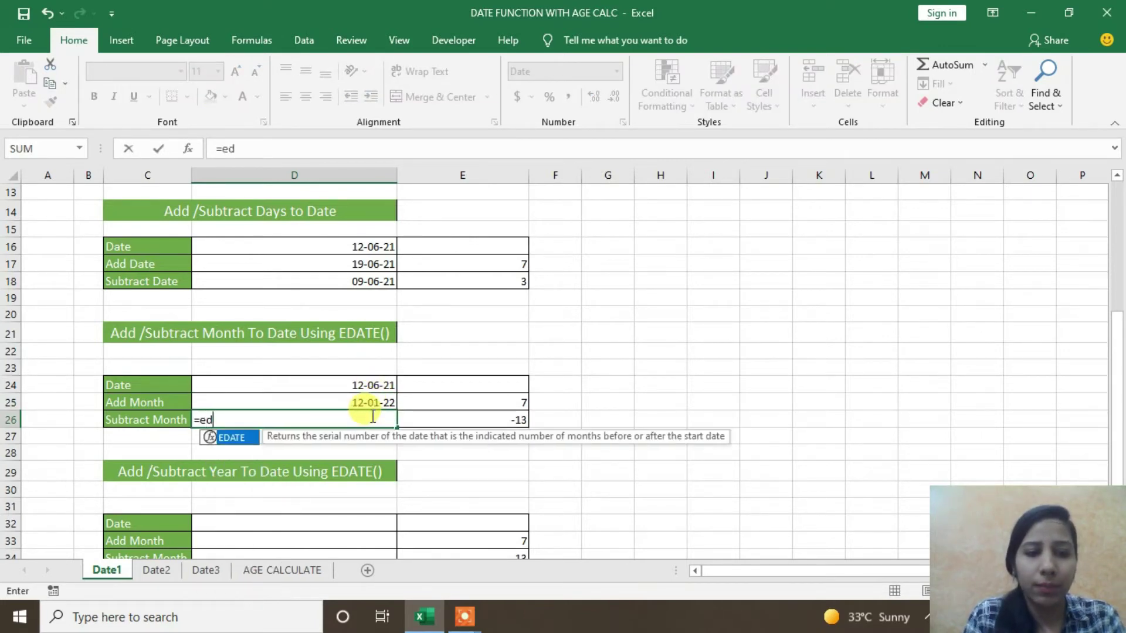
key("Tab")
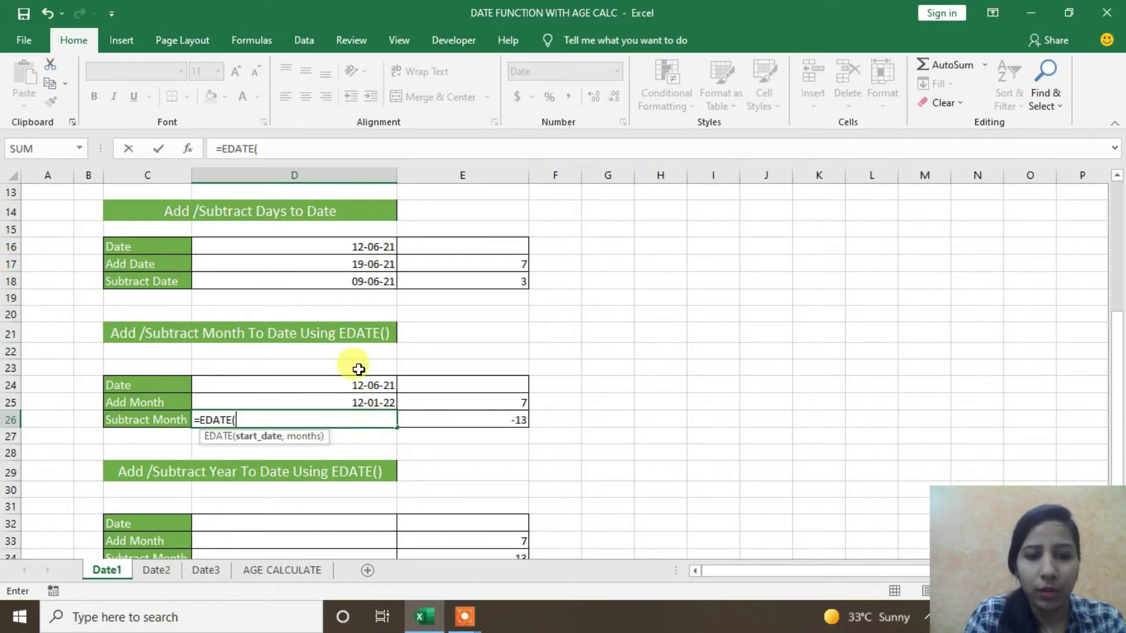
left_click(360, 384)
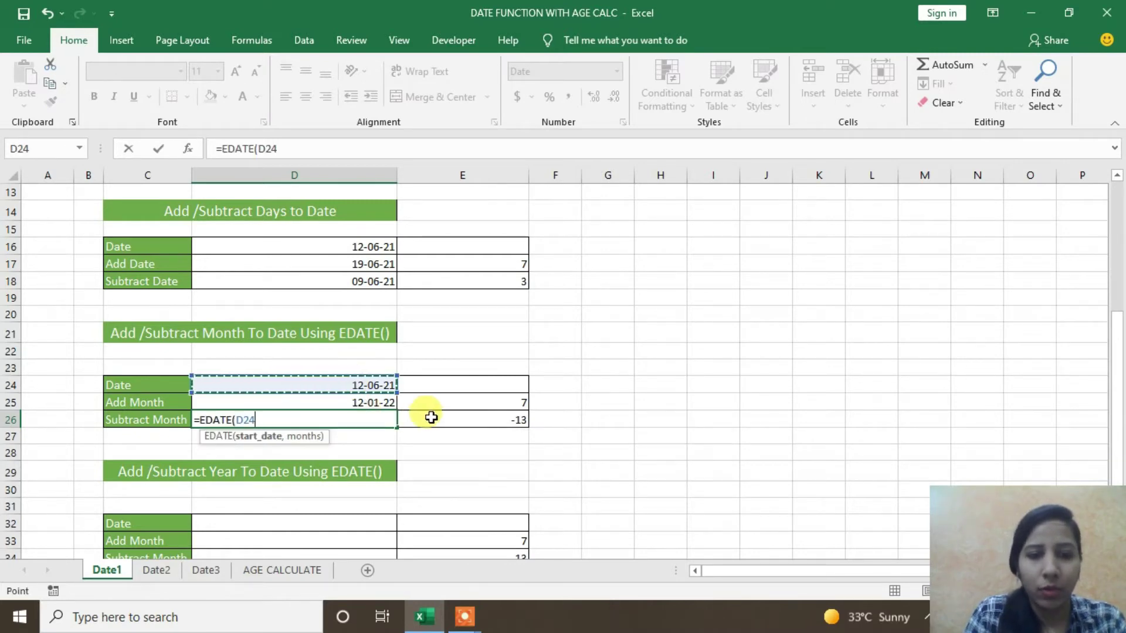
type(",")
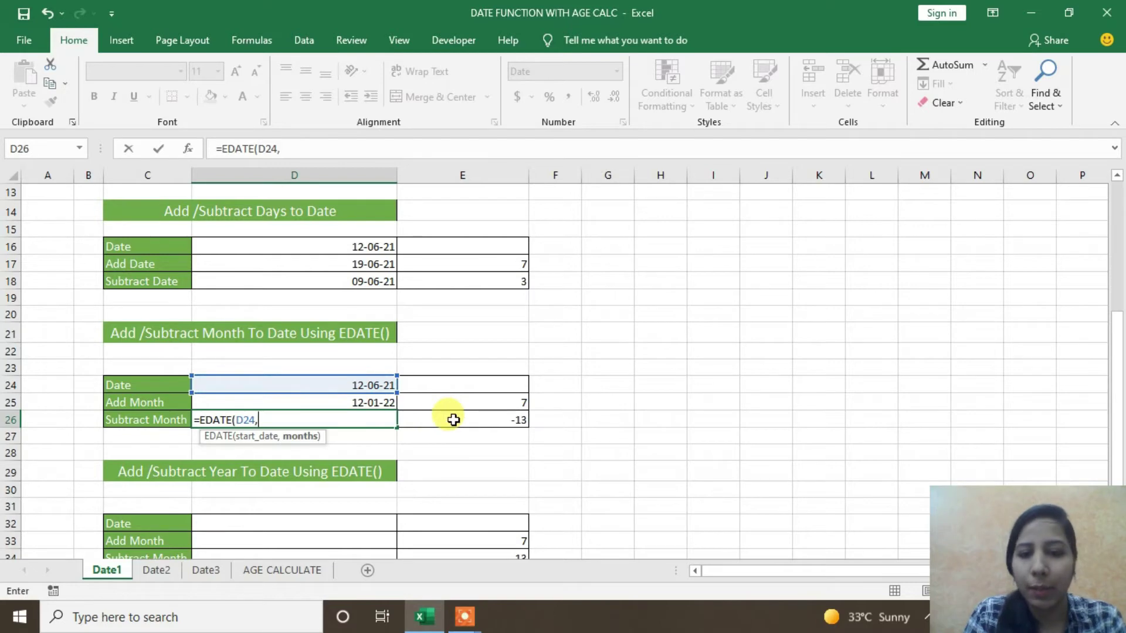
left_click(452, 418)
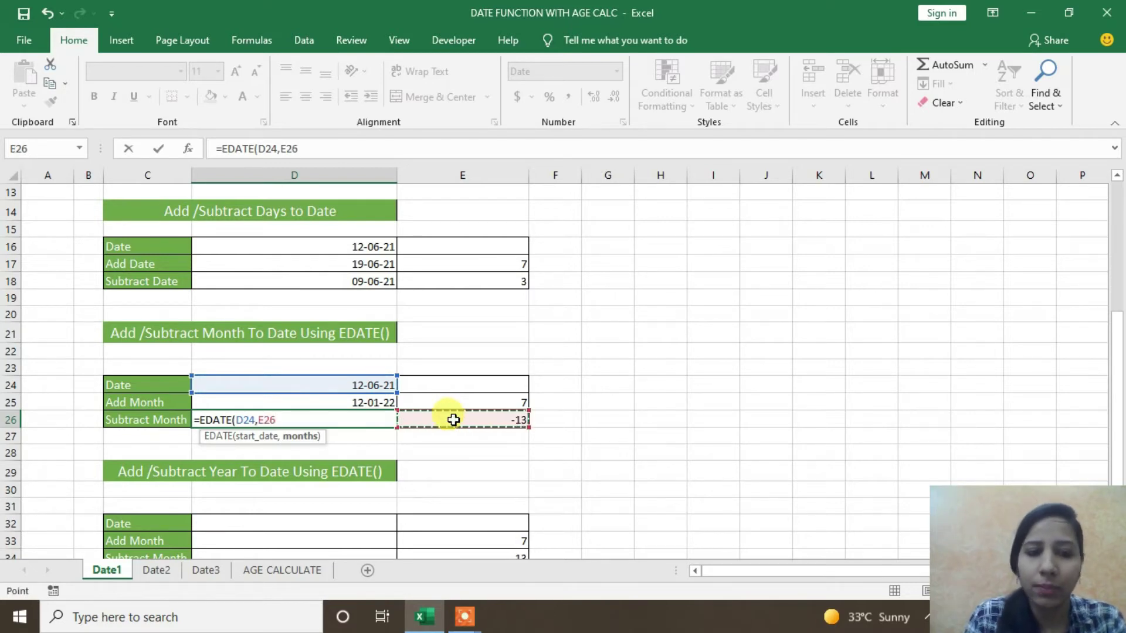
key("Return")
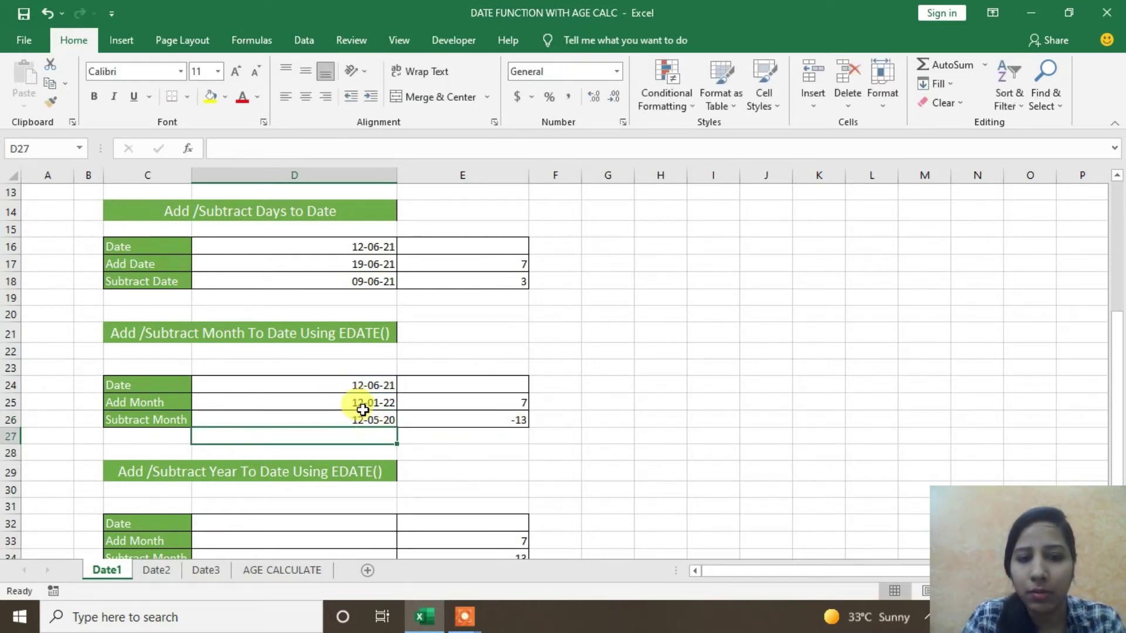
Check the D26 formula and the -13 month offset in E26
left_click(360, 418)
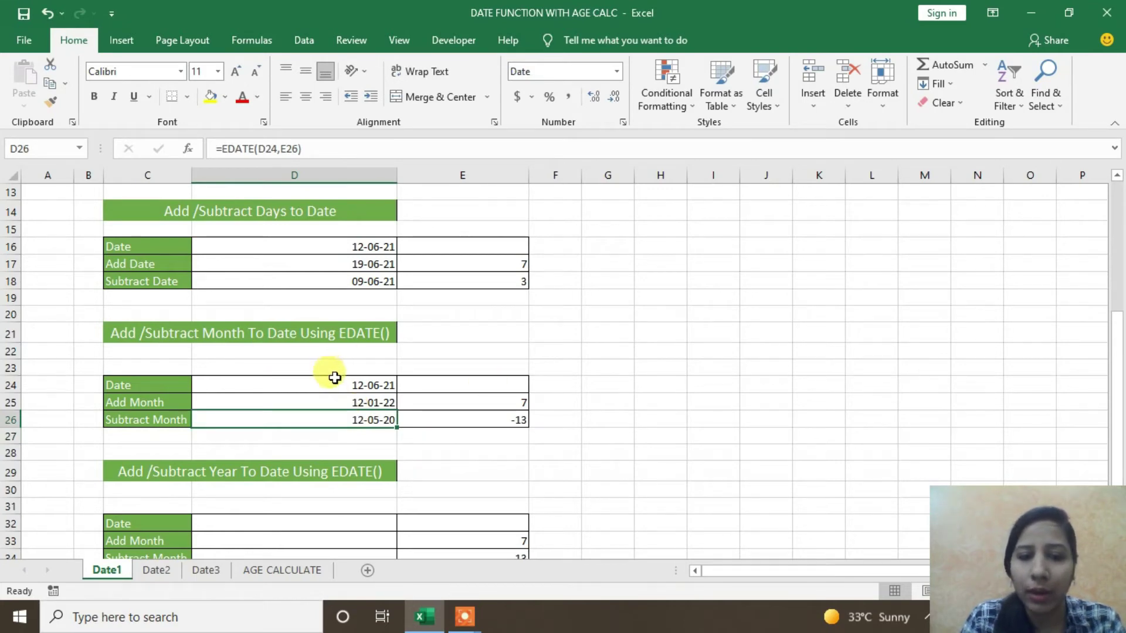
left_click(447, 420)
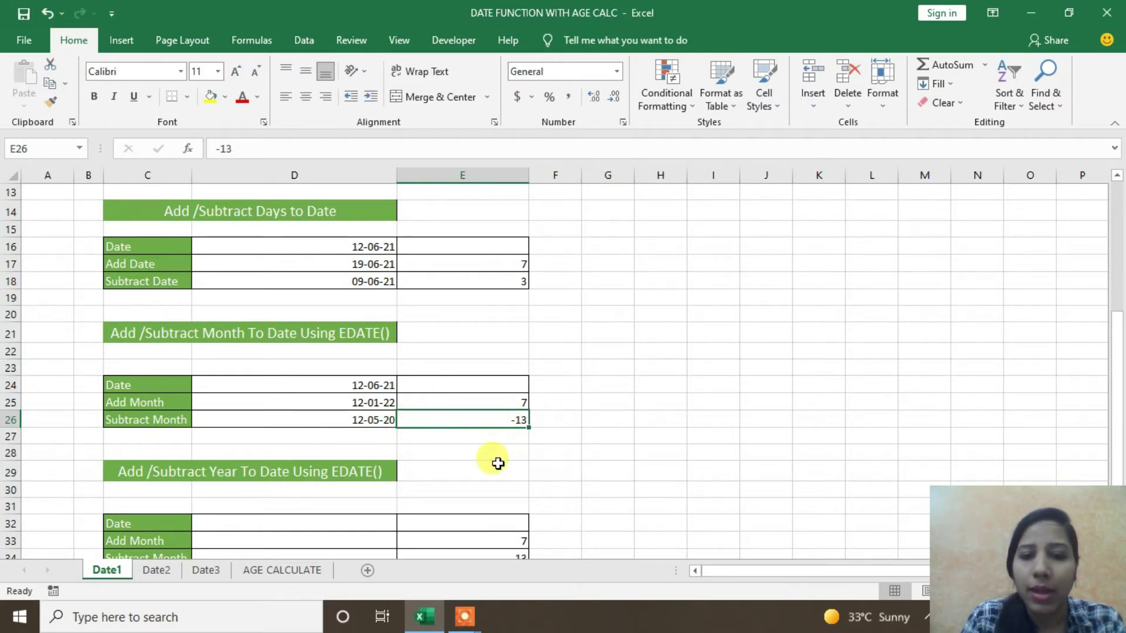
left_click(330, 433)
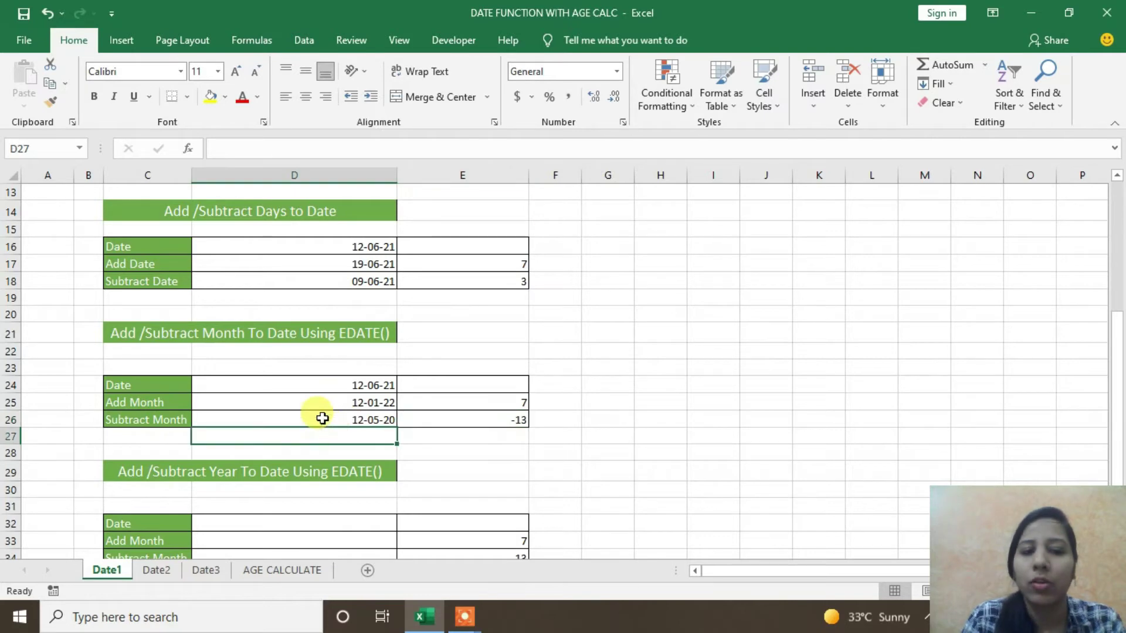
left_click(322, 418)
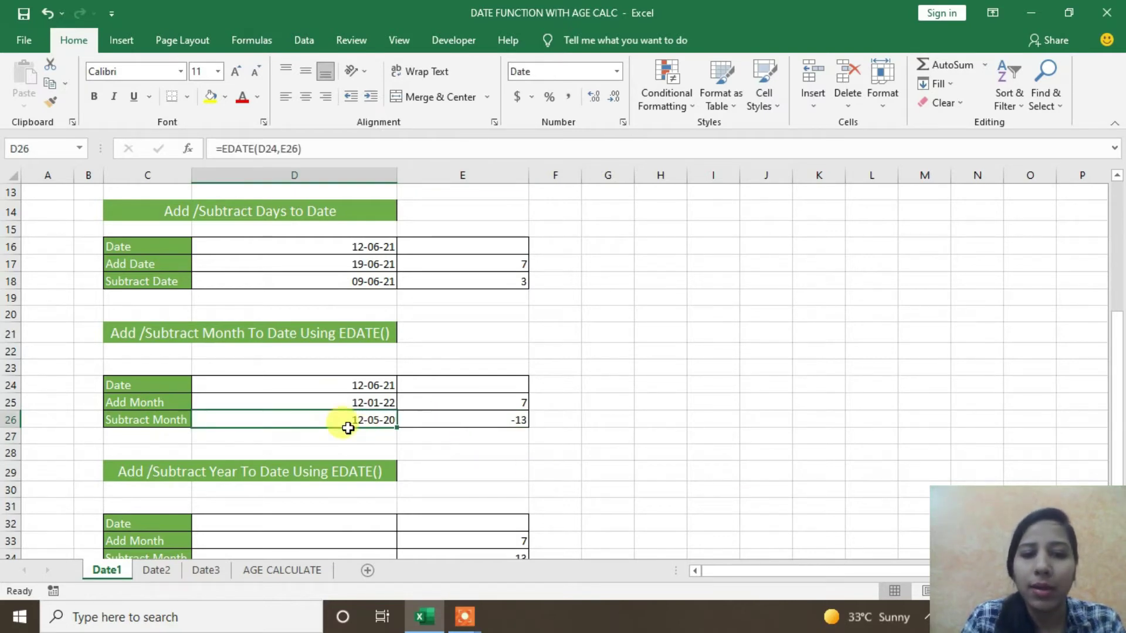
Put =TODAY() in the year table's Date cell D32 (12-06-21) and begin an EDATE formula in D33
scroll(378, 449, "down", 1)
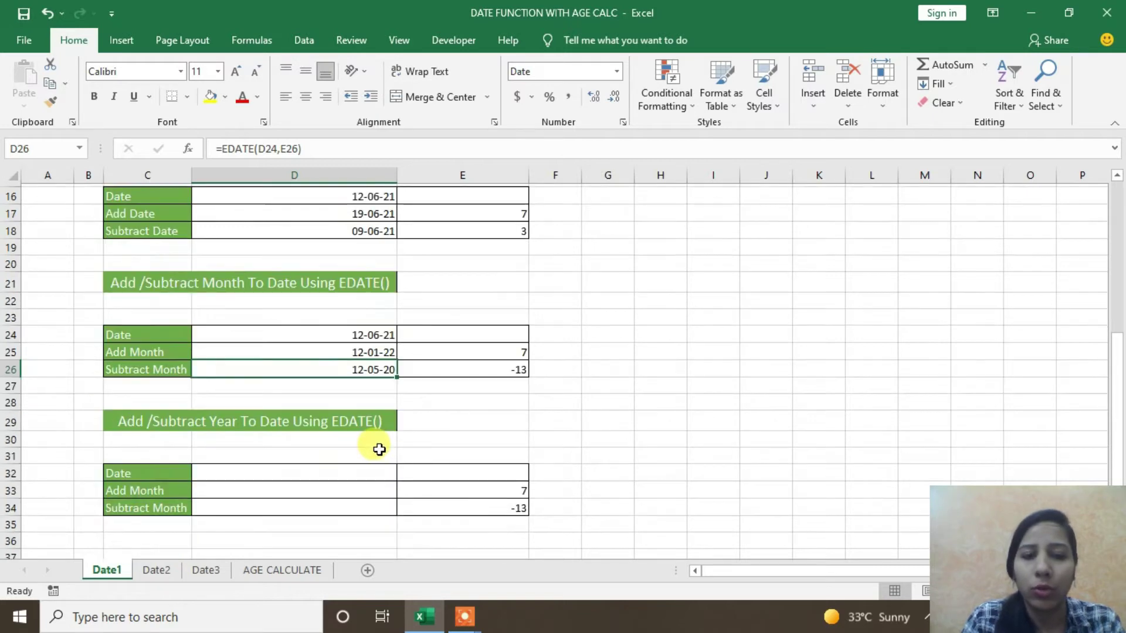
scroll(378, 449, "down", 1)
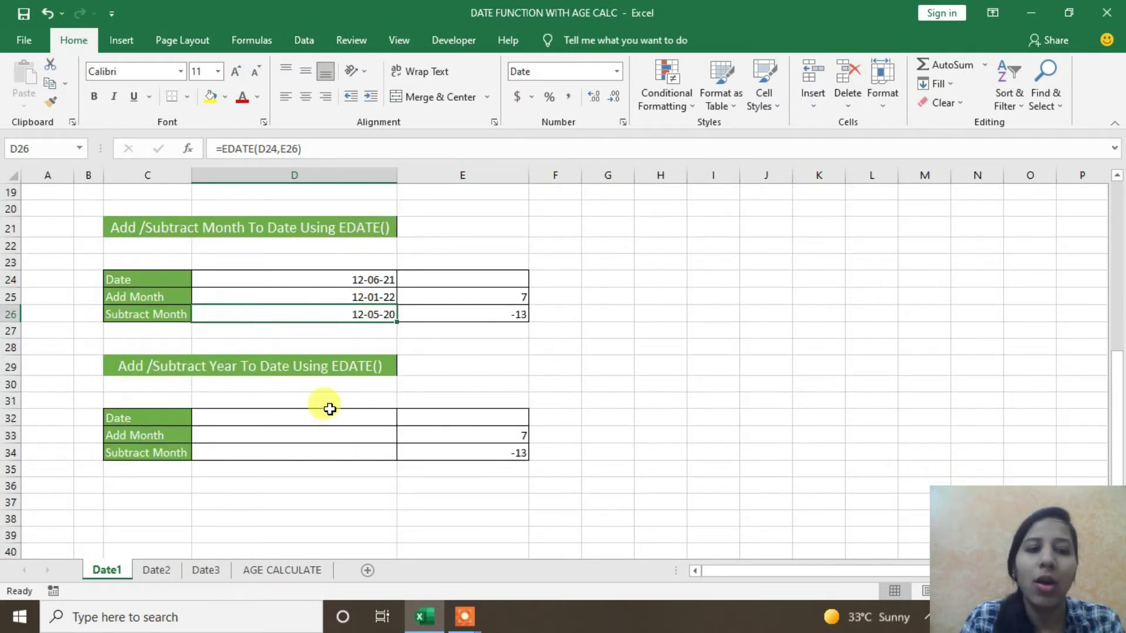
scroll(326, 405, "down", 2)
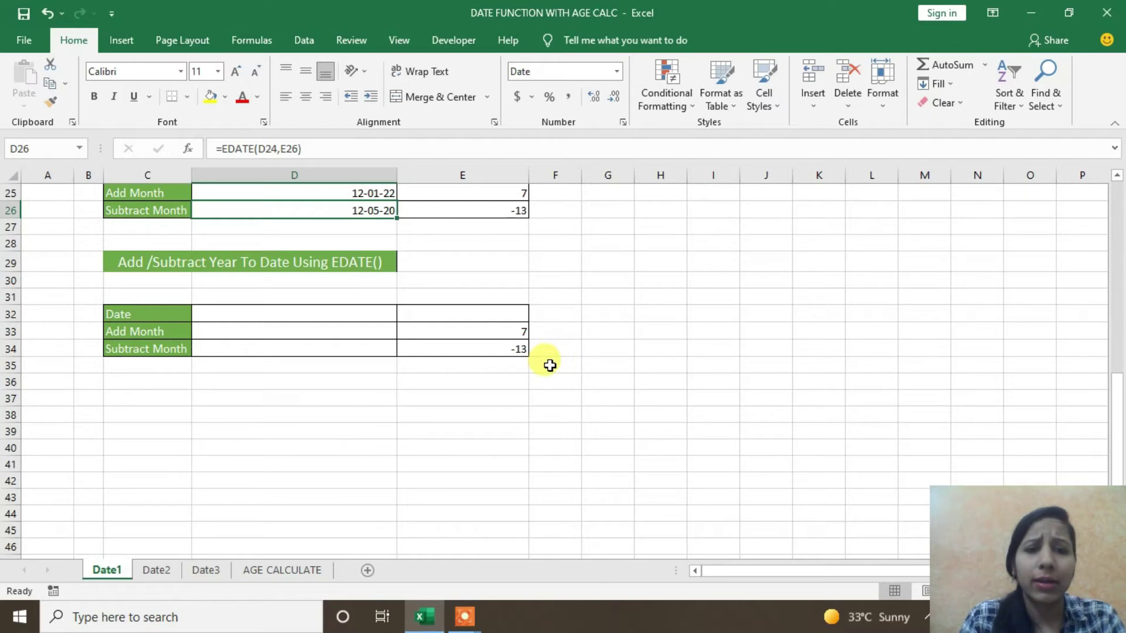
left_click(384, 314)
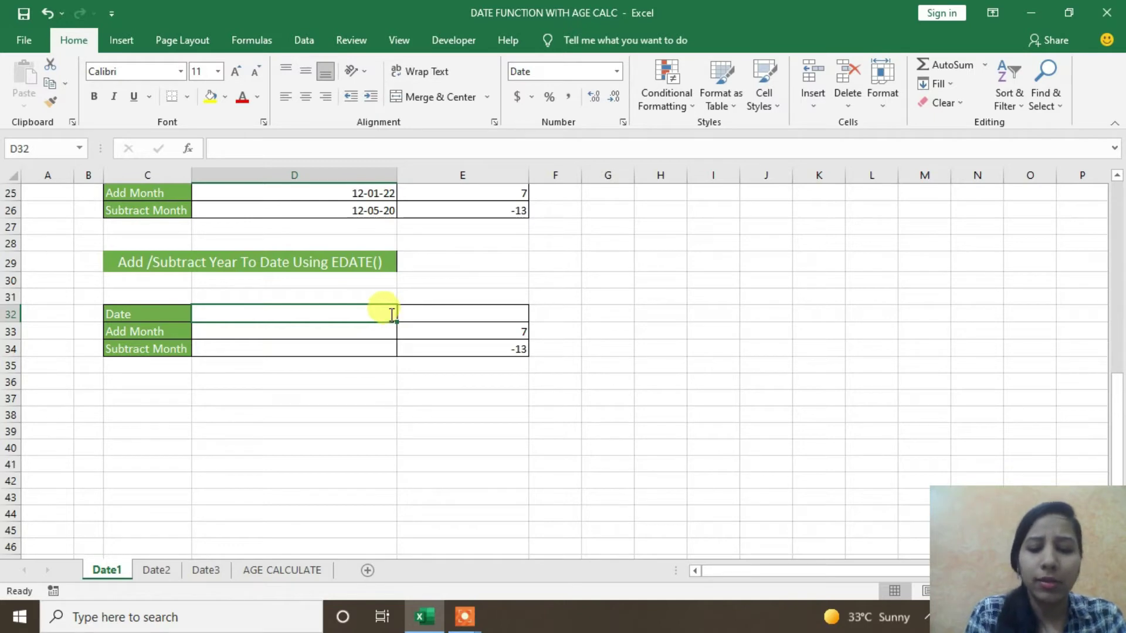
type("=tod")
key("Tab")
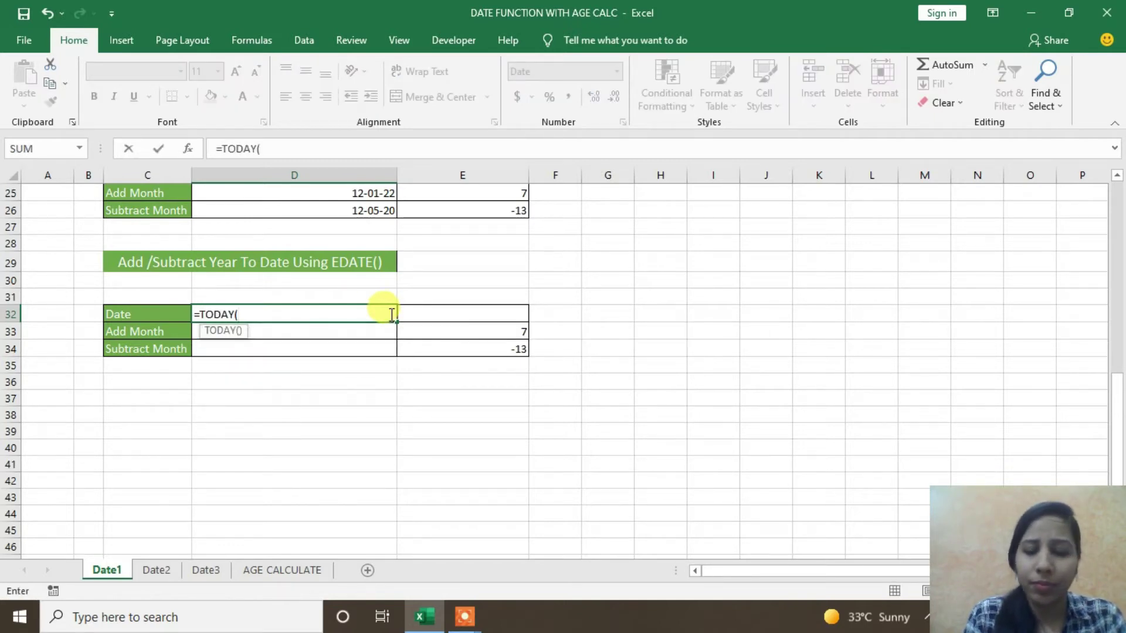
key("Return")
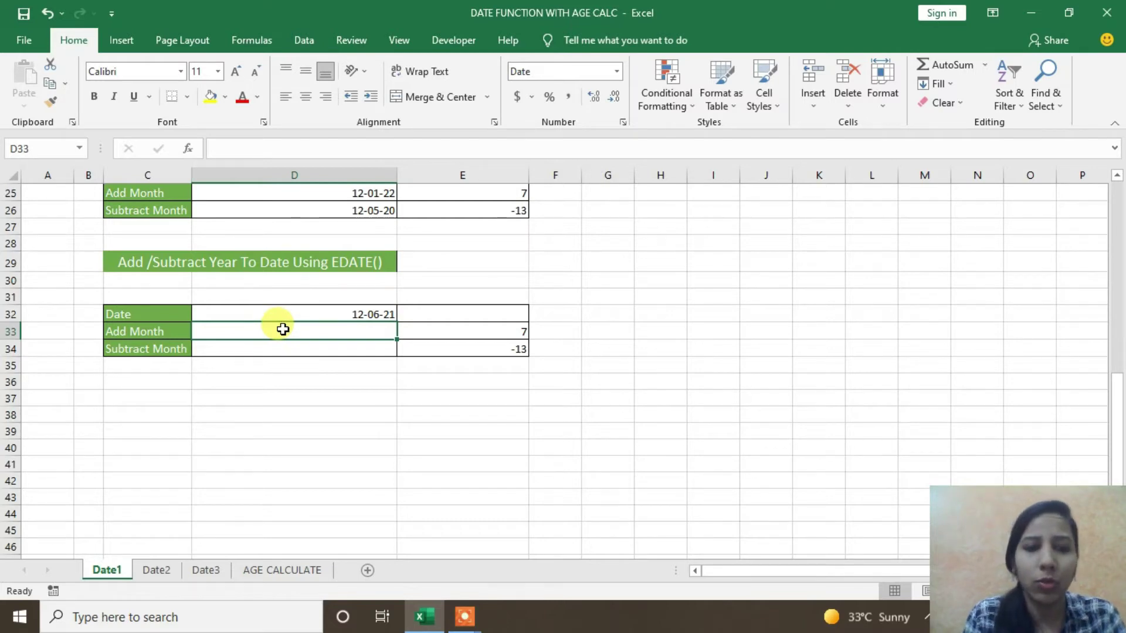
type("=e")
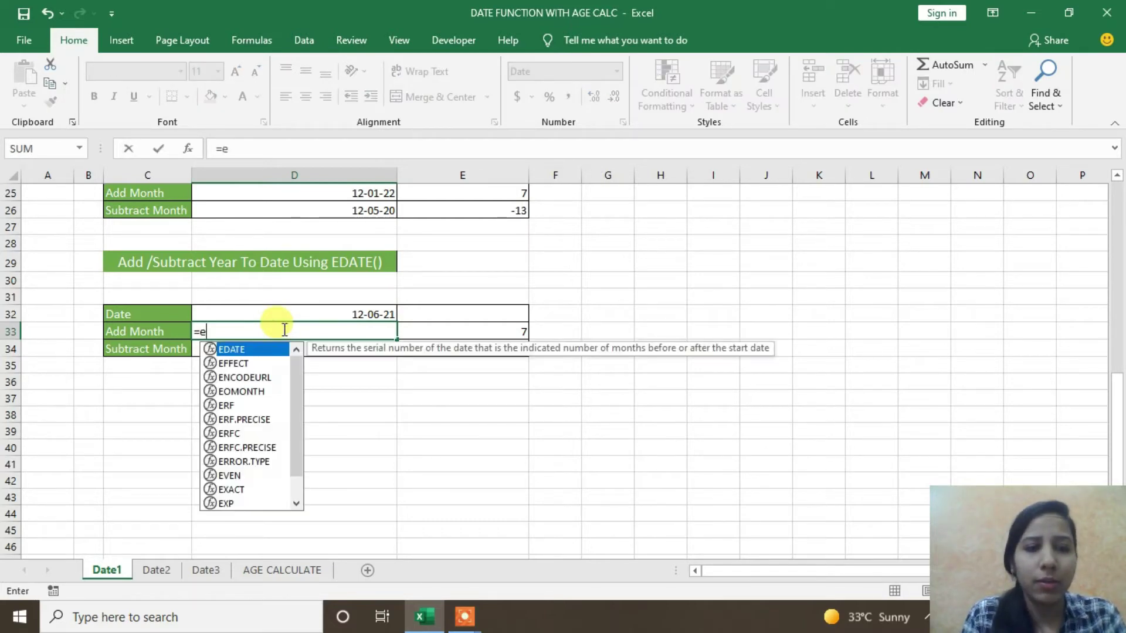
type("d")
Start an EDATE formula in D33 using D32 and E33, then discard it
key("Tab")
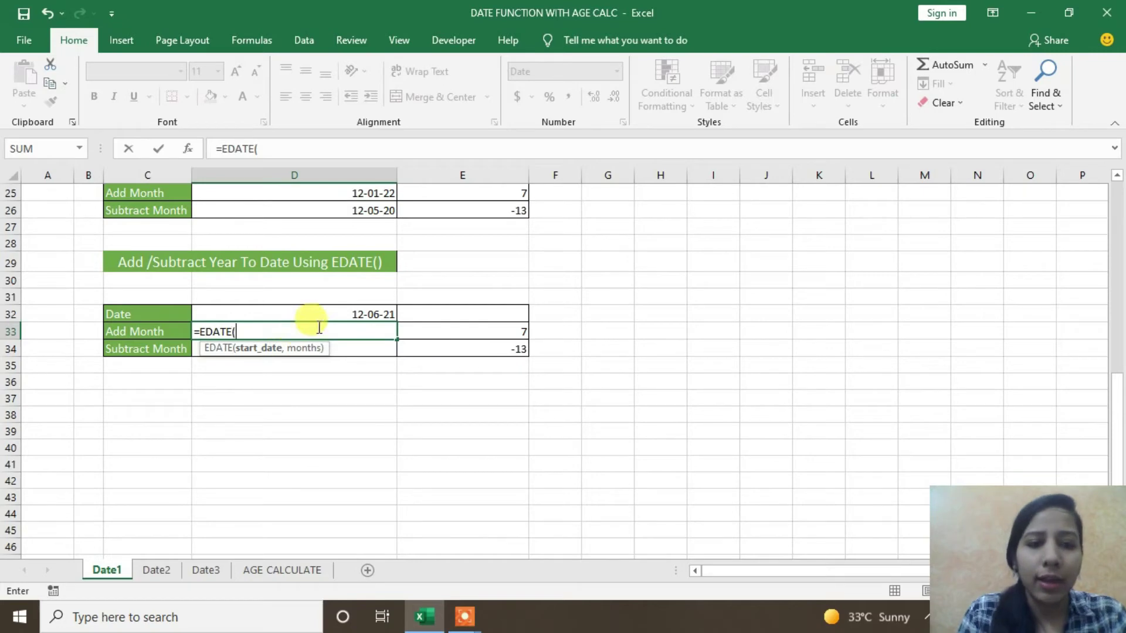
scroll(323, 328, "up", 2)
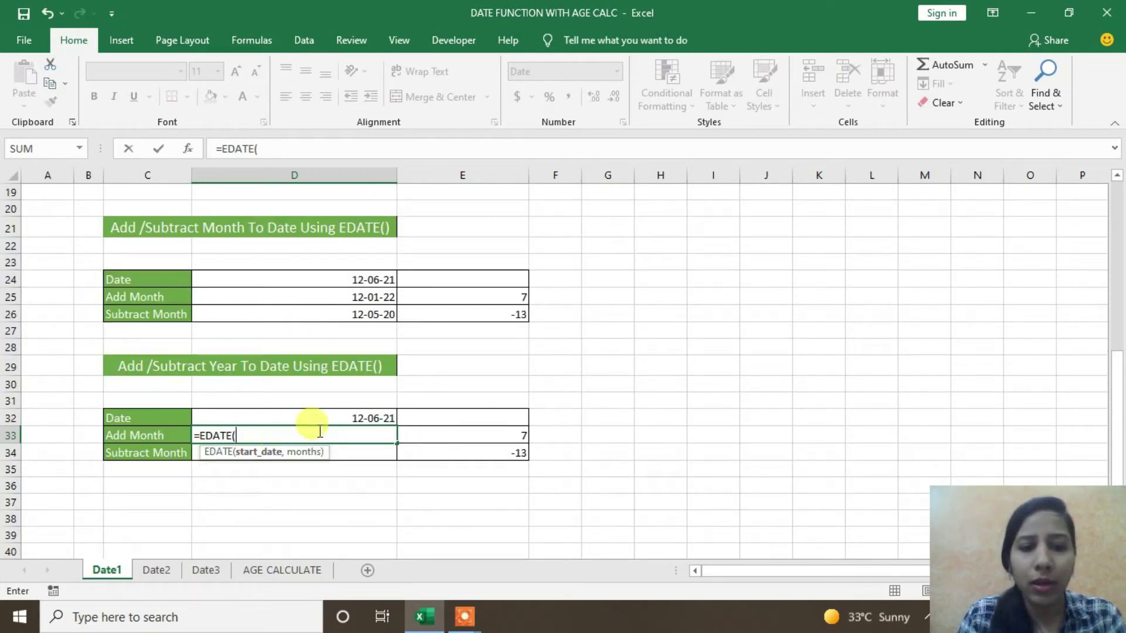
left_click(335, 418)
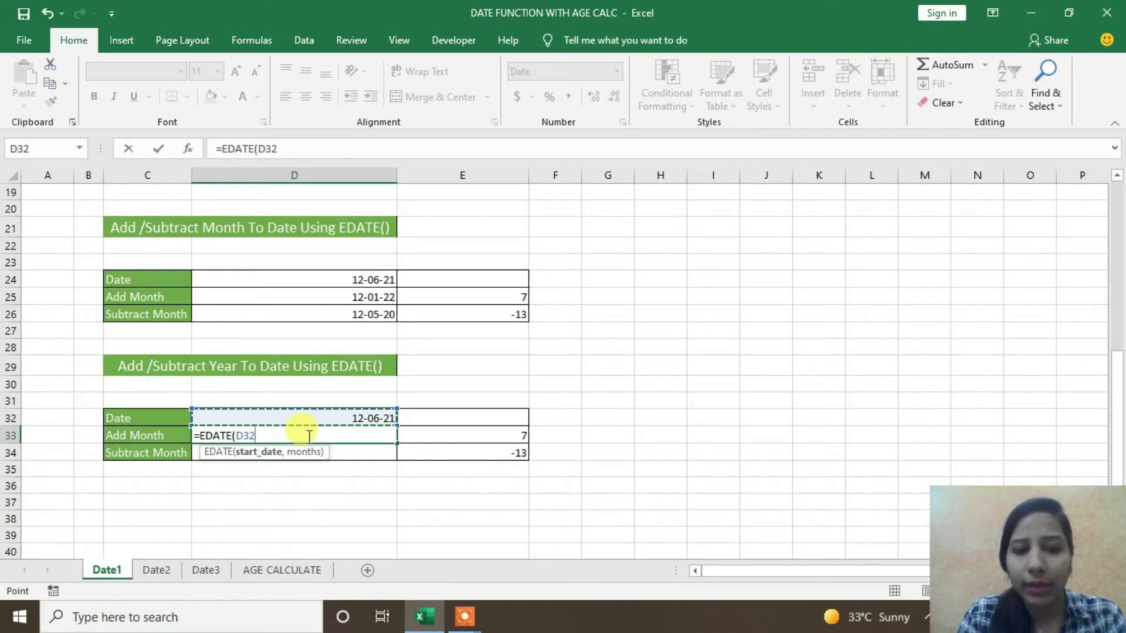
type(",")
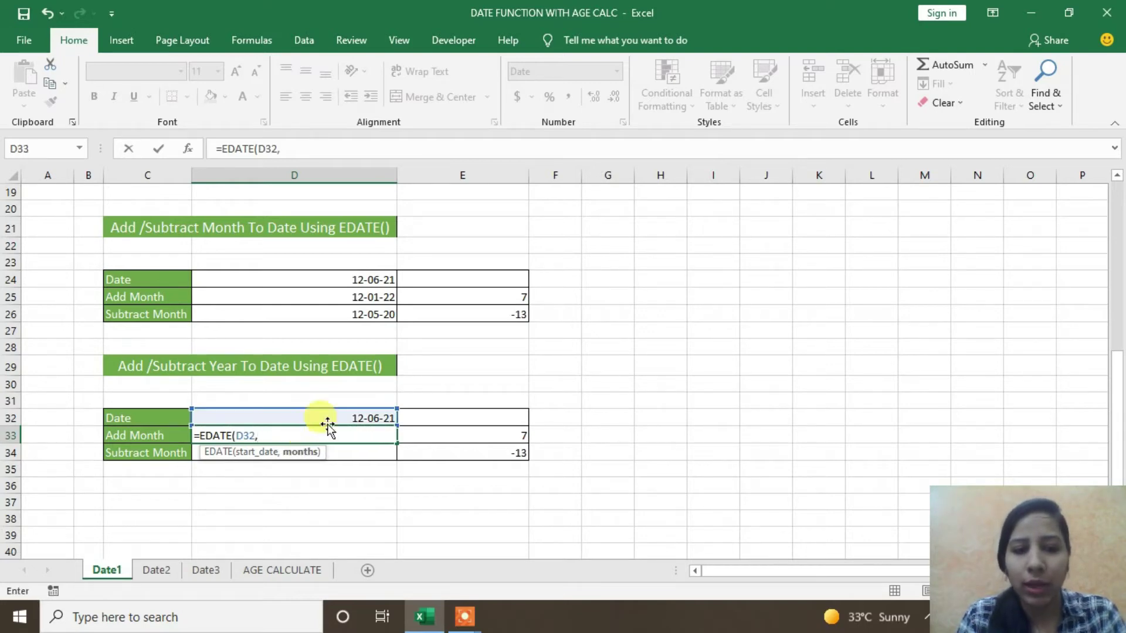
left_click(475, 436)
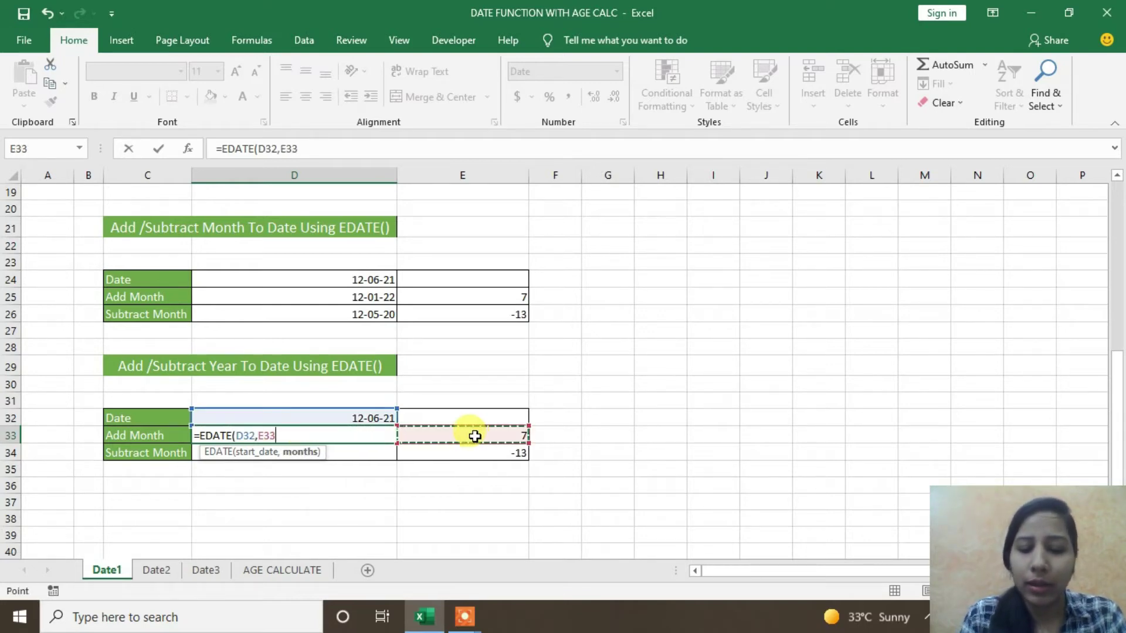
key("BackSpace")
key("BackSpace")
key("BackSpace")
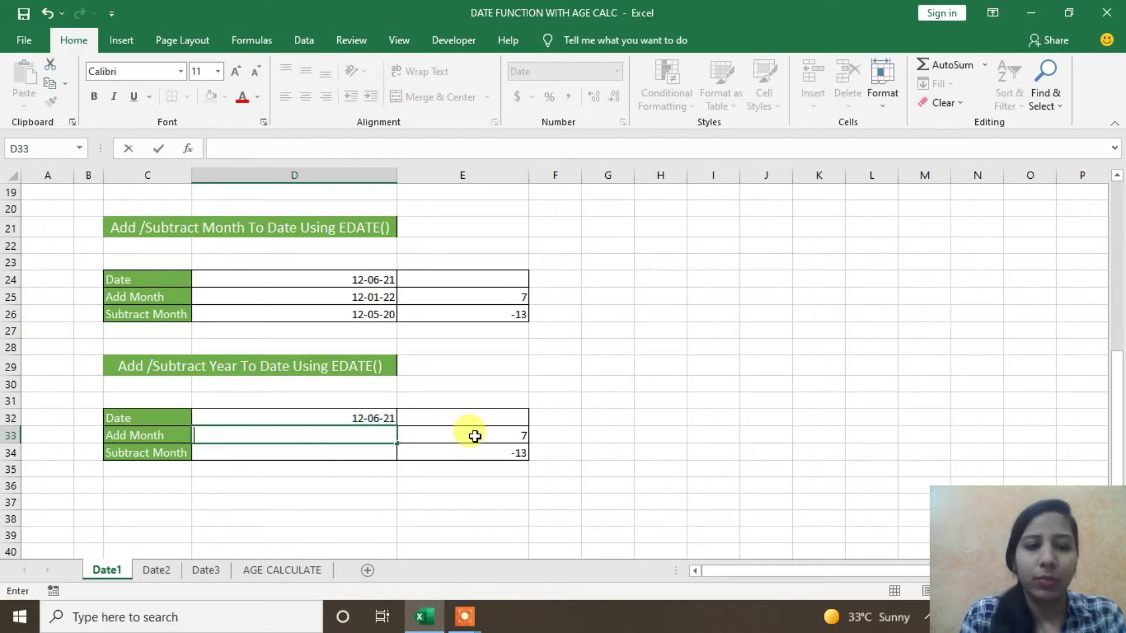
left_click(378, 451)
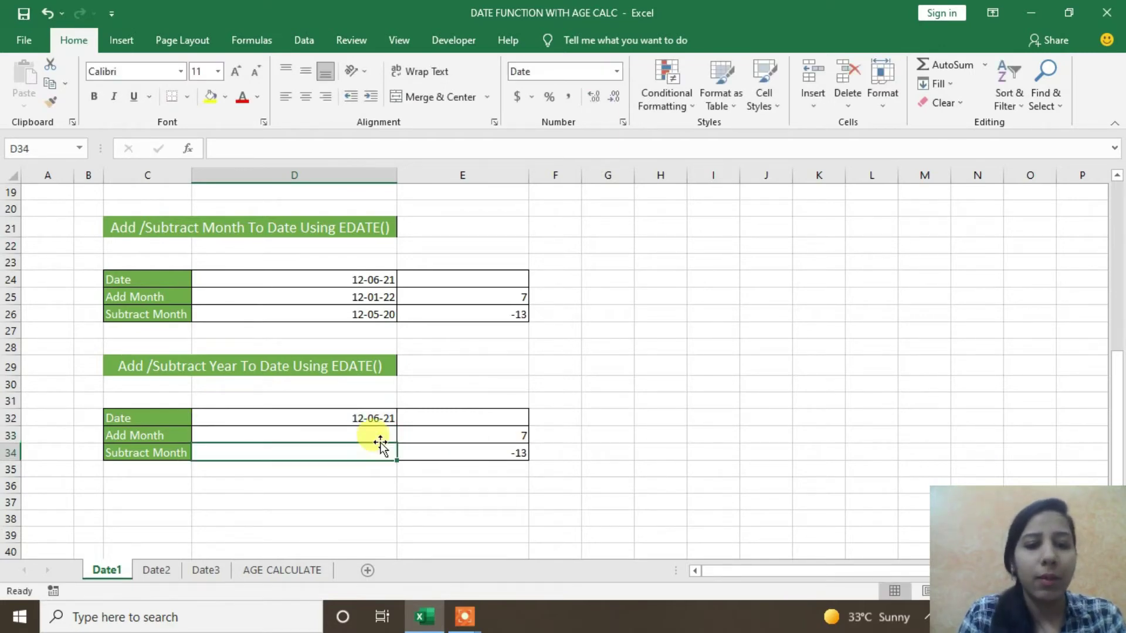
Re-enter =EDATE(D32,E33*12) in D33 to add 7 years, showing 12-06-28
left_click(383, 438)
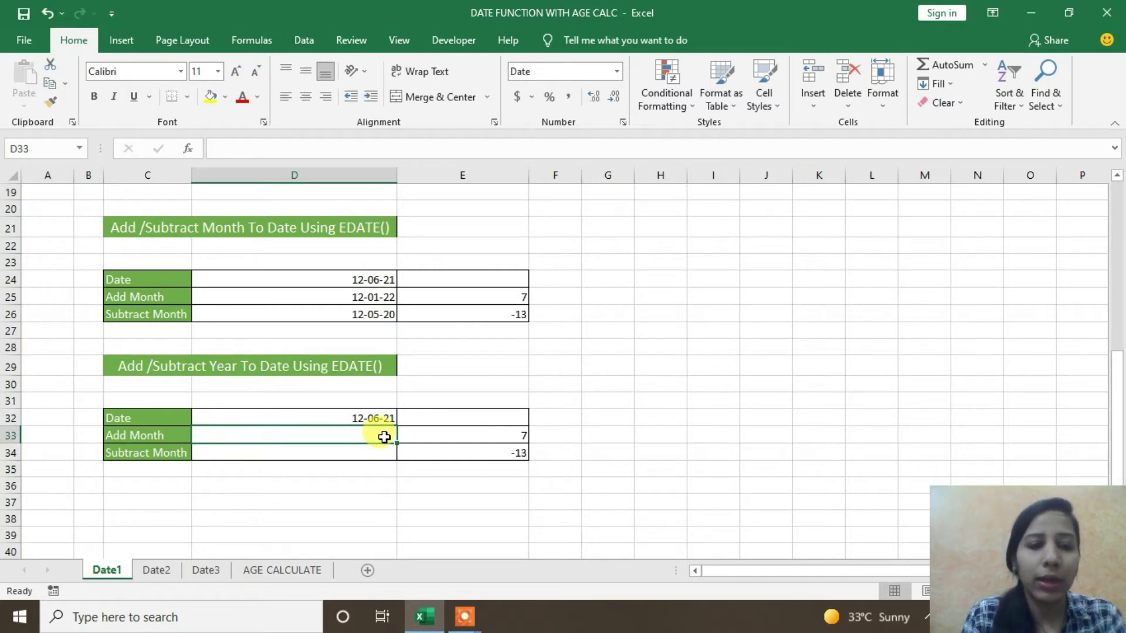
type("=ed")
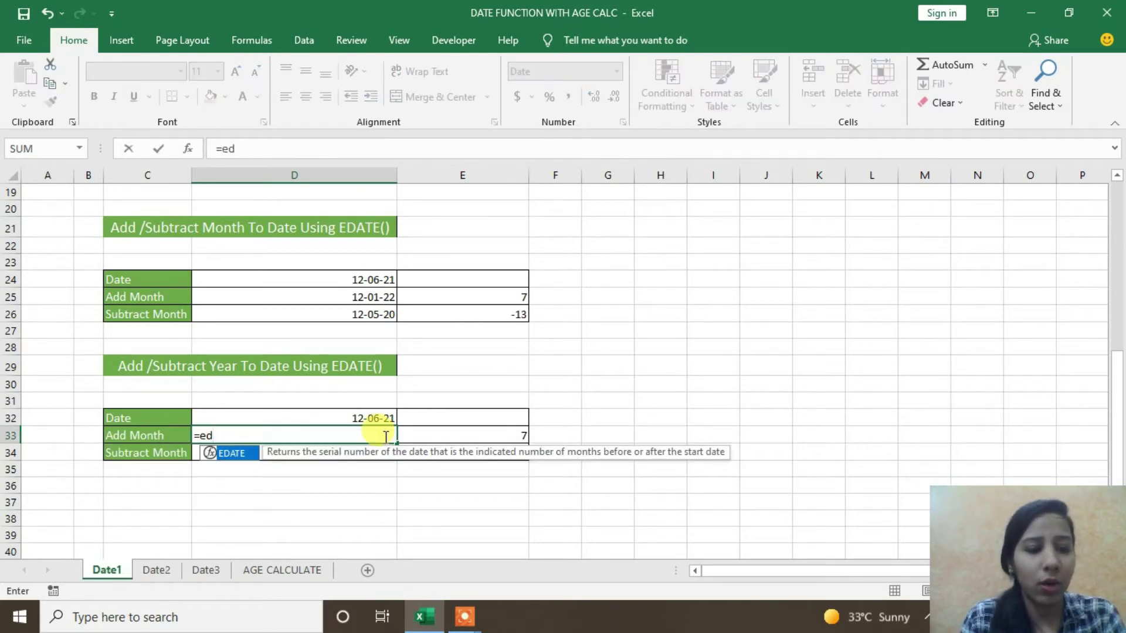
key("Tab")
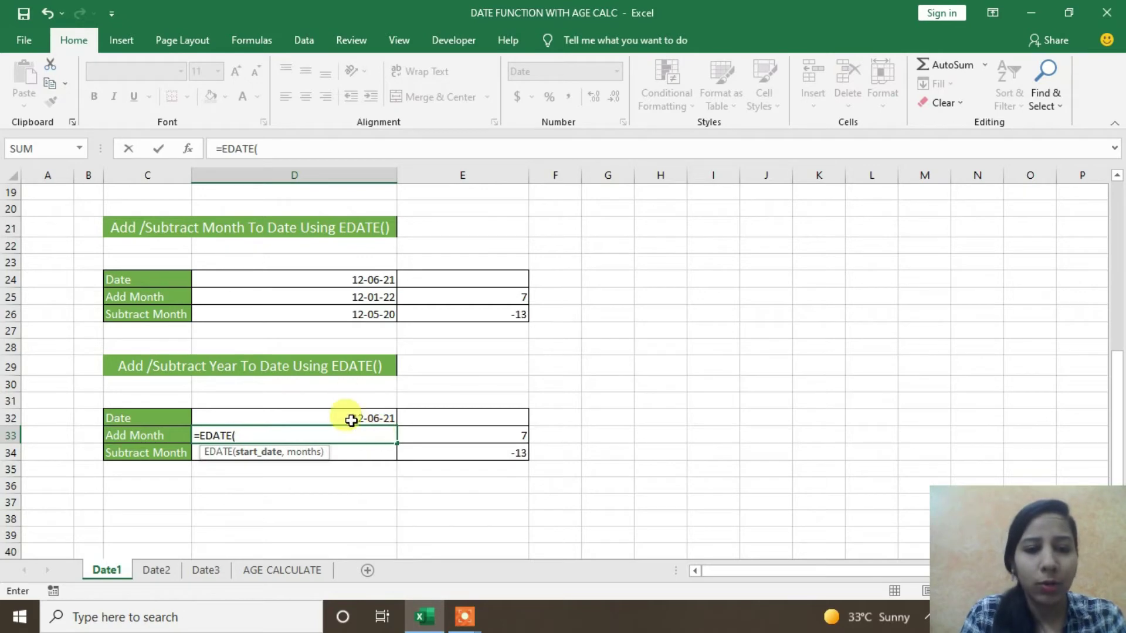
left_click(351, 420)
type(",")
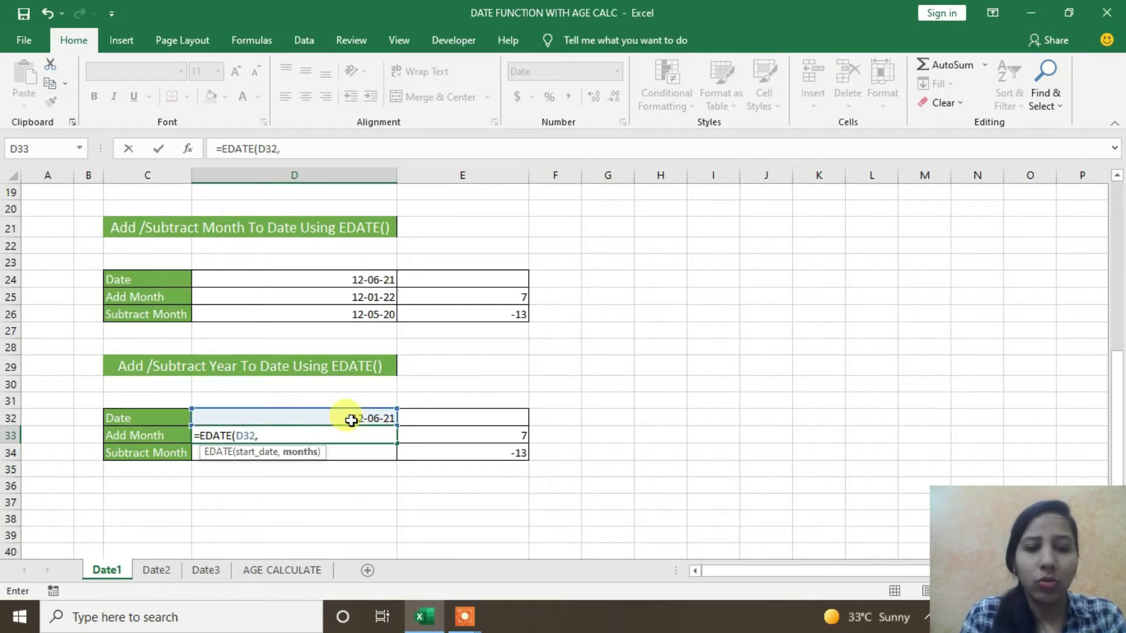
left_click(430, 439)
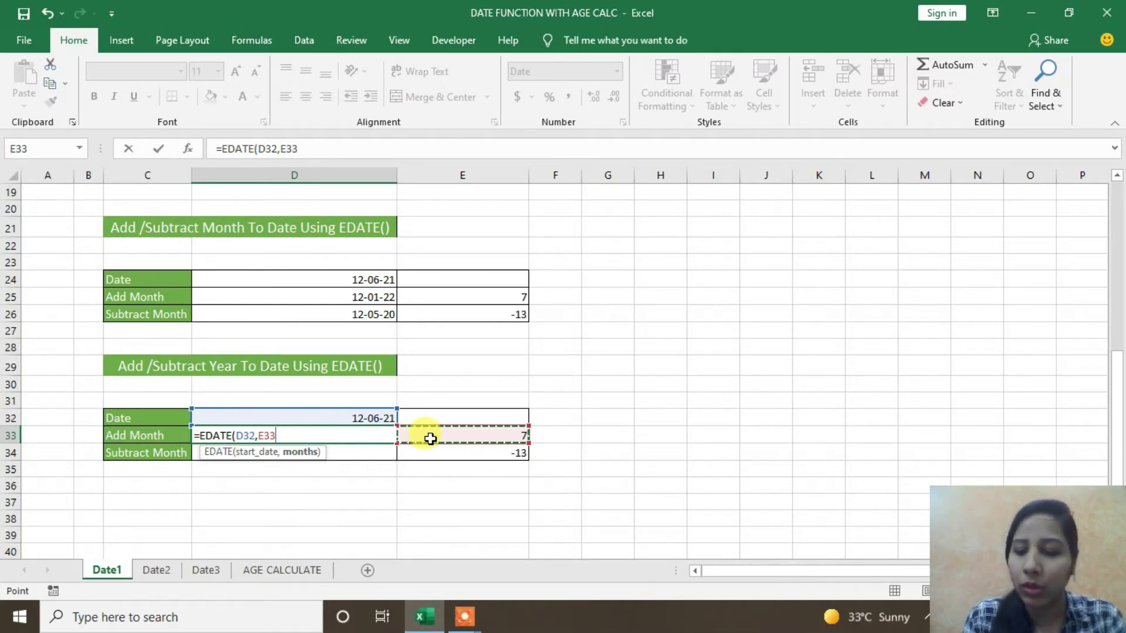
type("*")
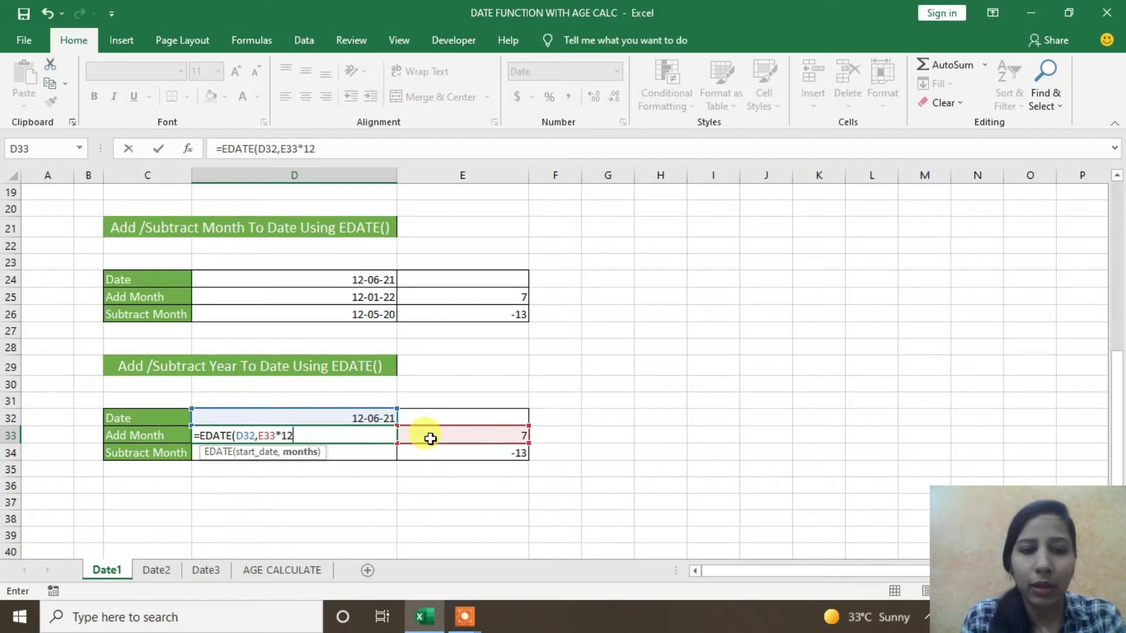
type(")")
key("Return")
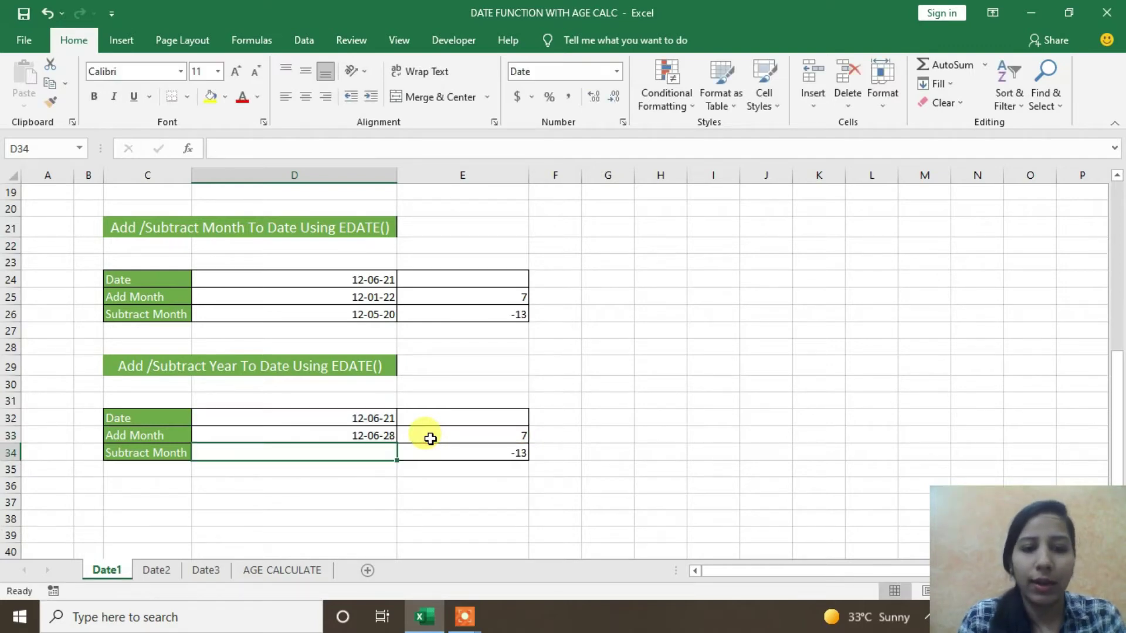
Enter =EDATE(D32,E34*12) in D34 to subtract 13 years, showing 12-06-08
type("=ed")
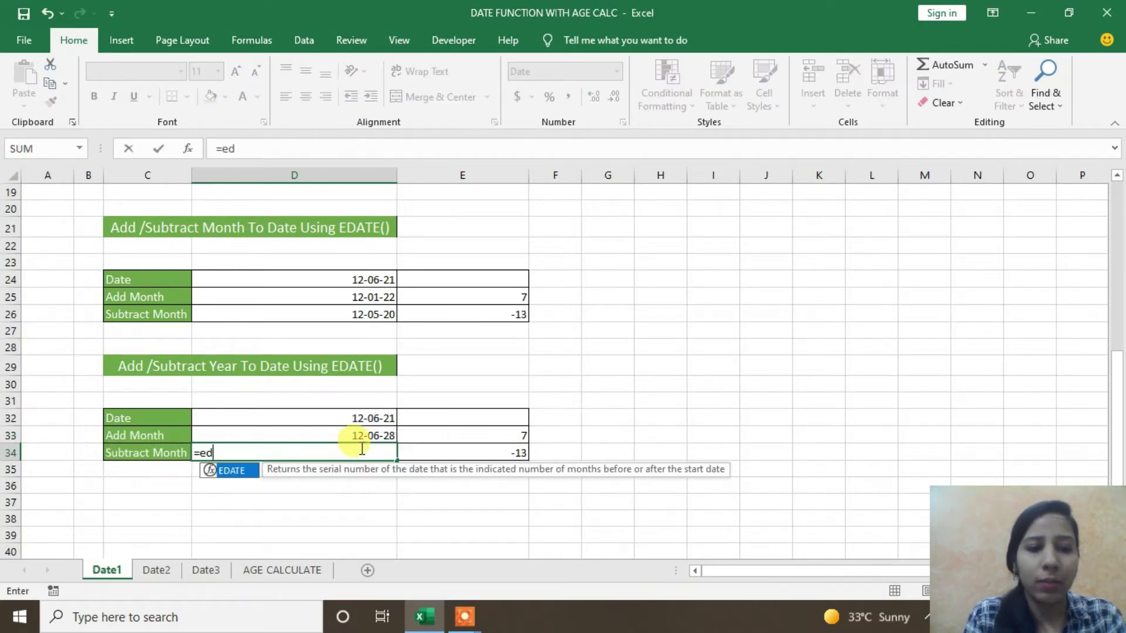
key("Tab")
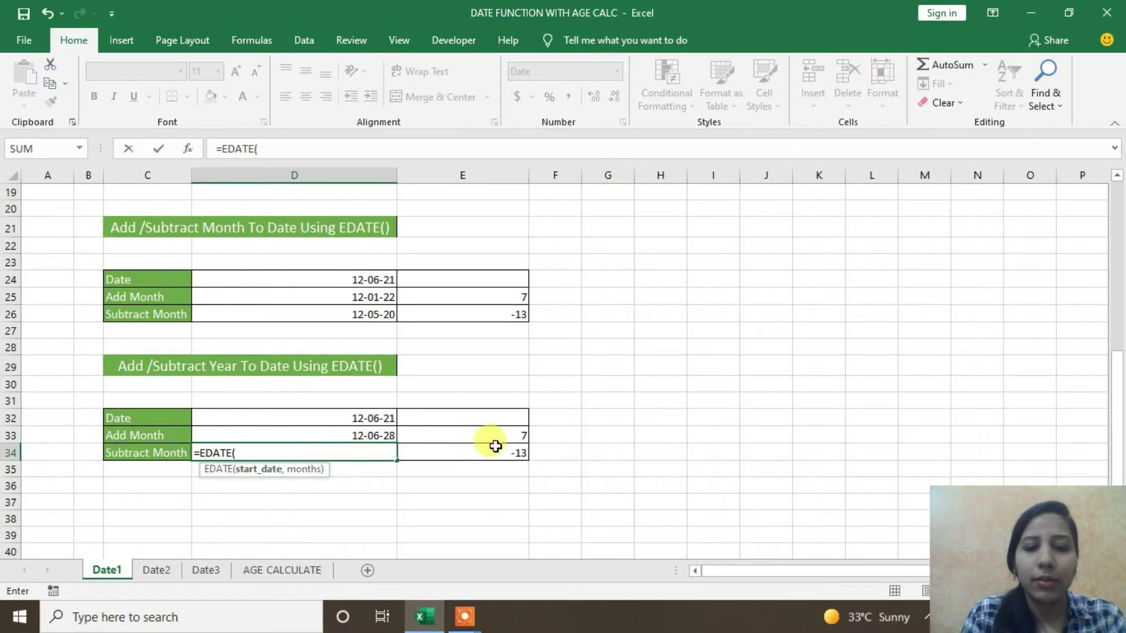
left_click(345, 417)
type(",")
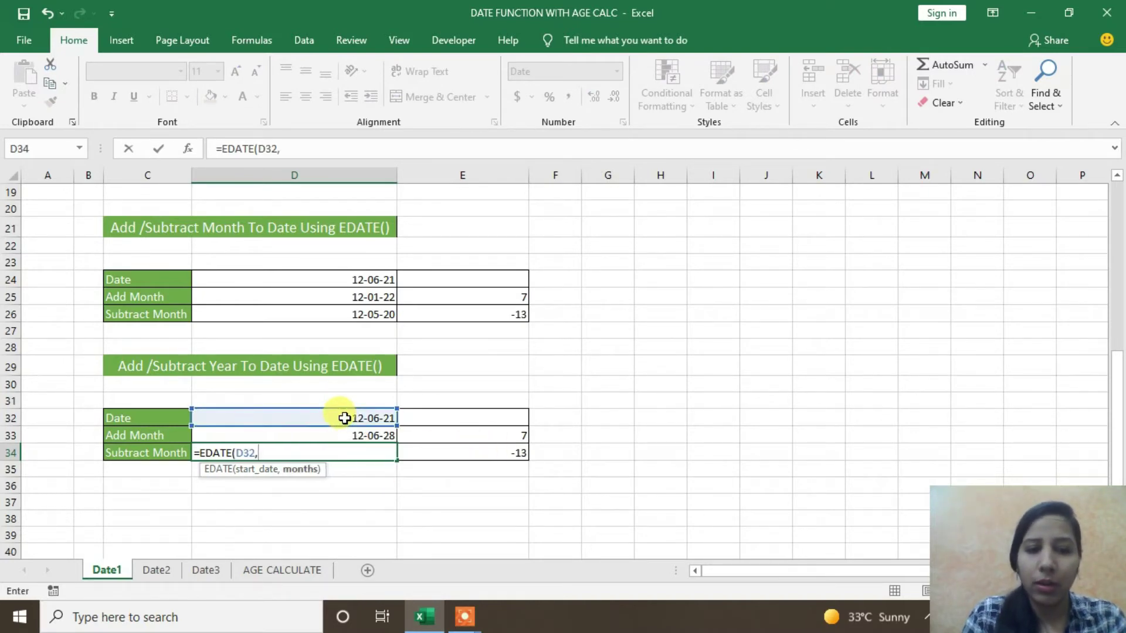
left_click(427, 452)
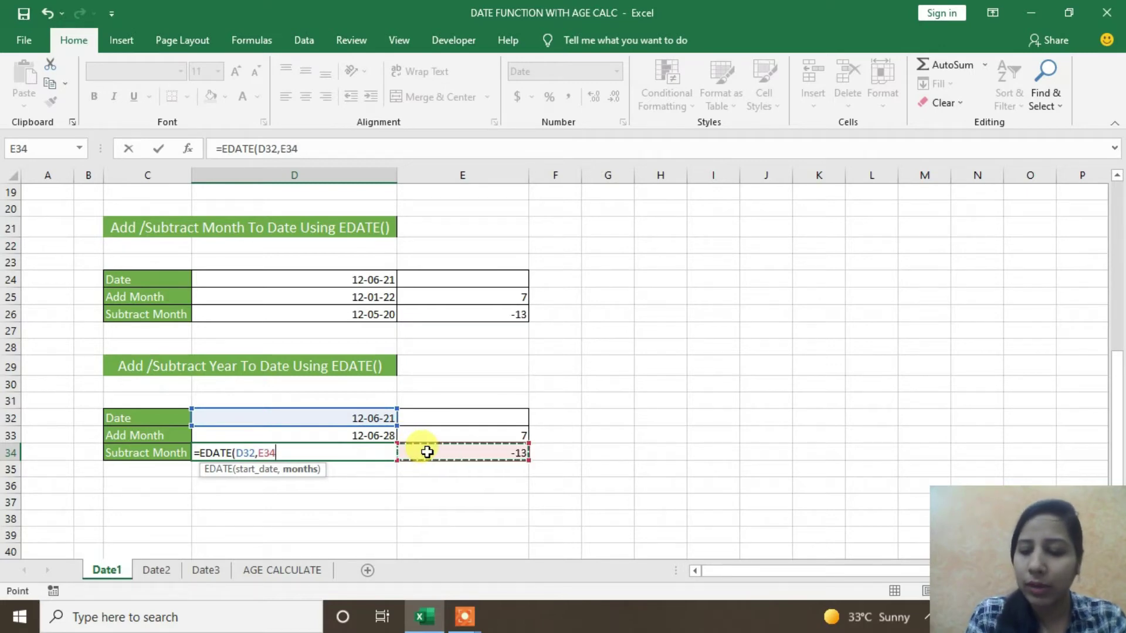
type("*")
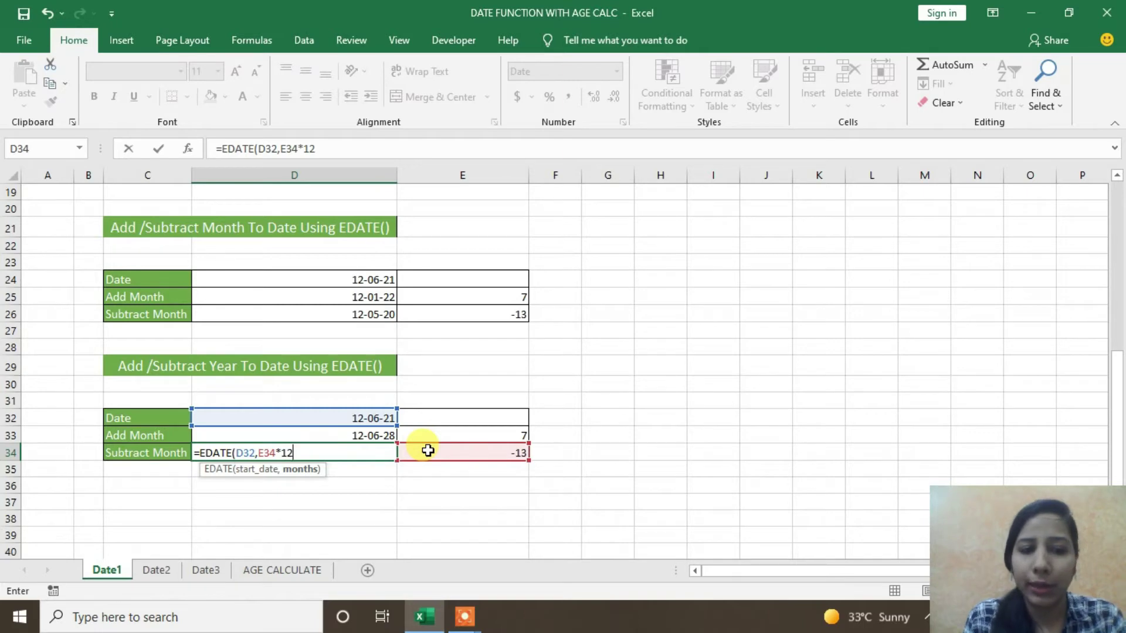
key("Return")
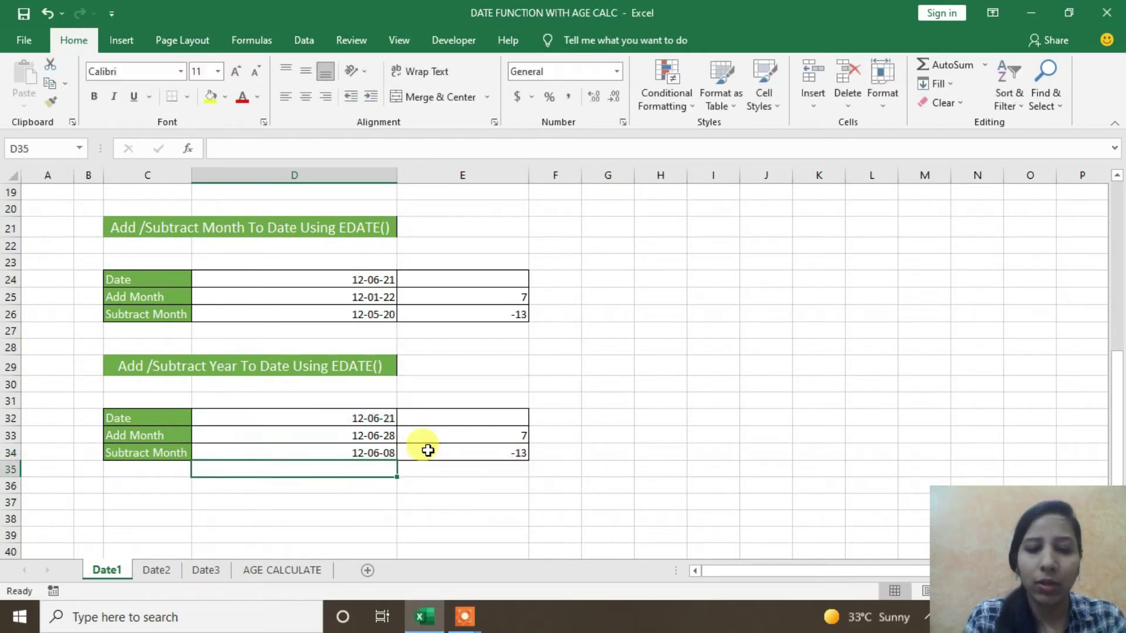
left_click(352, 451)
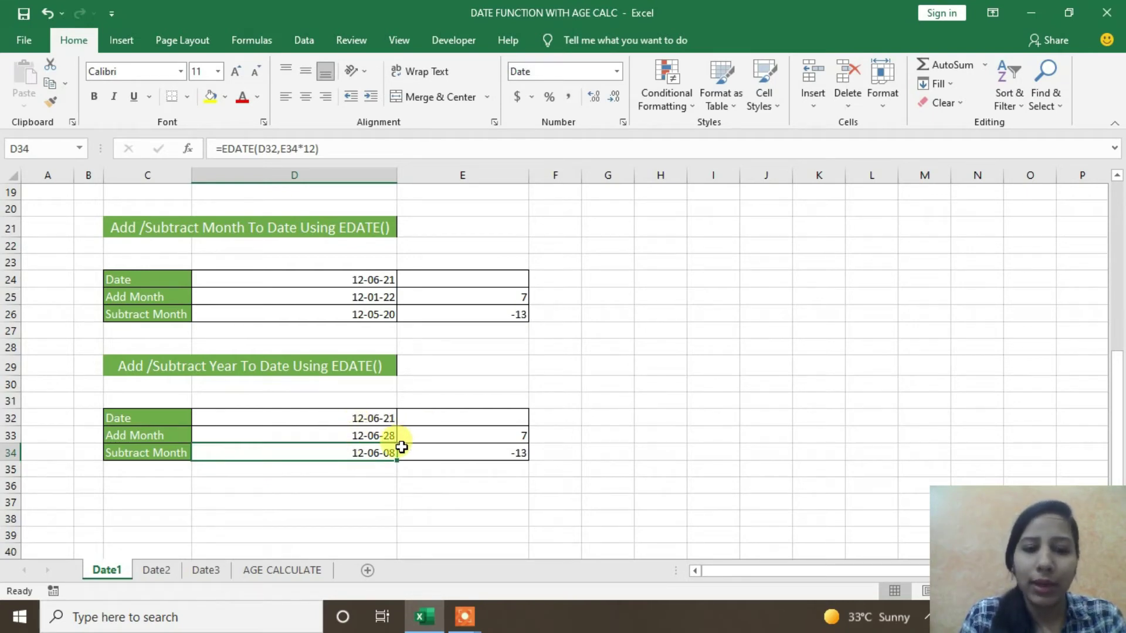
Review the EDATE formulas in D34, D26 and D25, then switch to the Date2 sheet
double_click(334, 453)
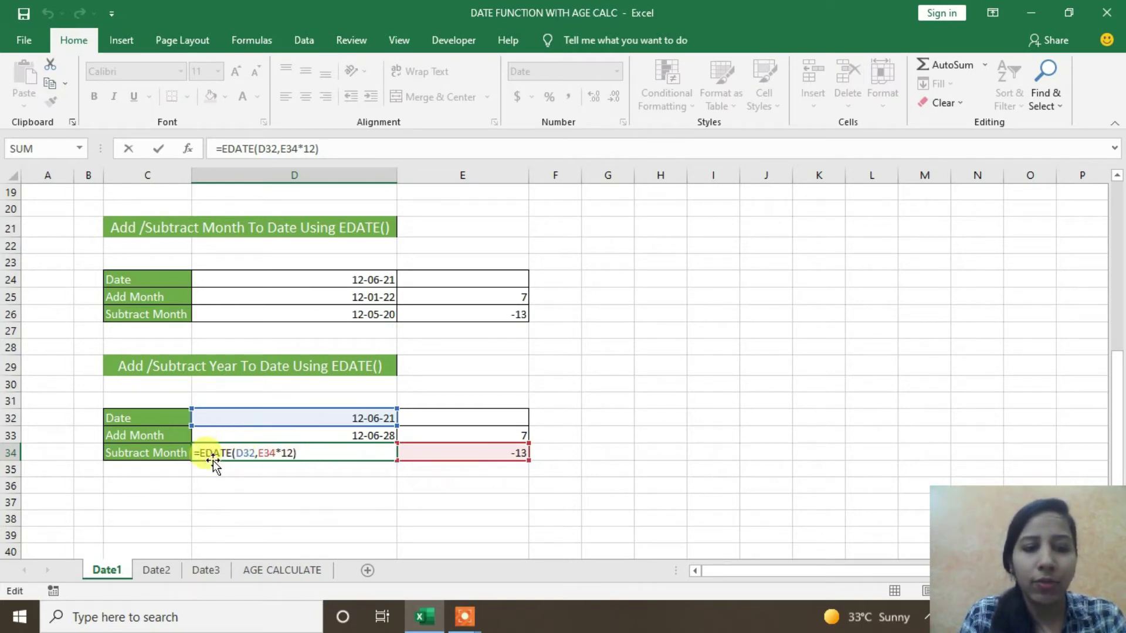
left_click(295, 453)
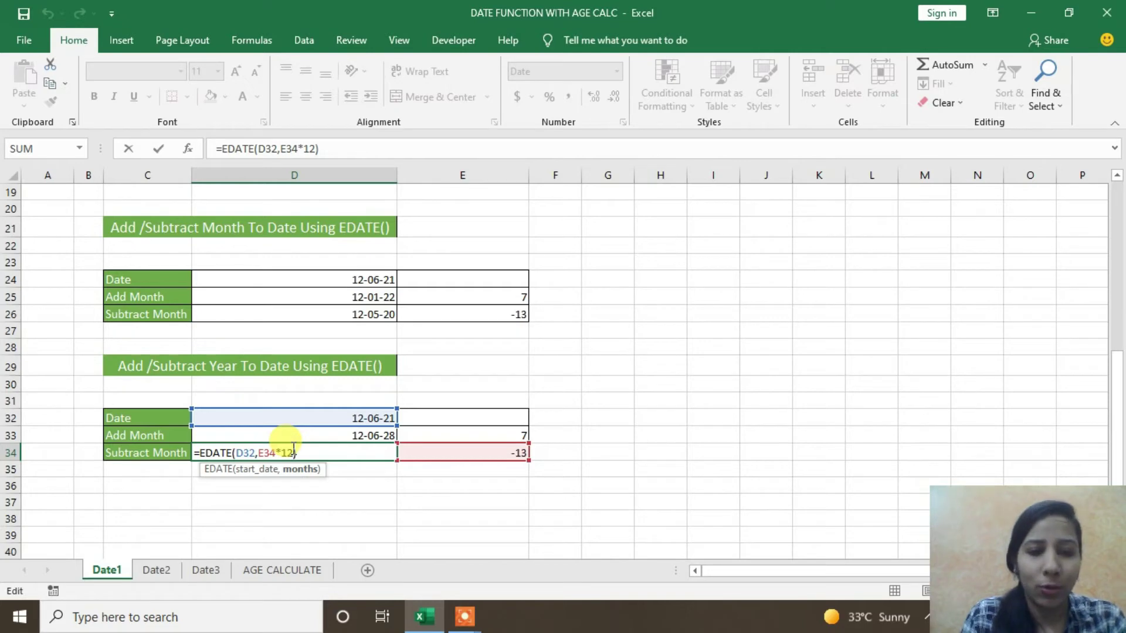
left_click(390, 310)
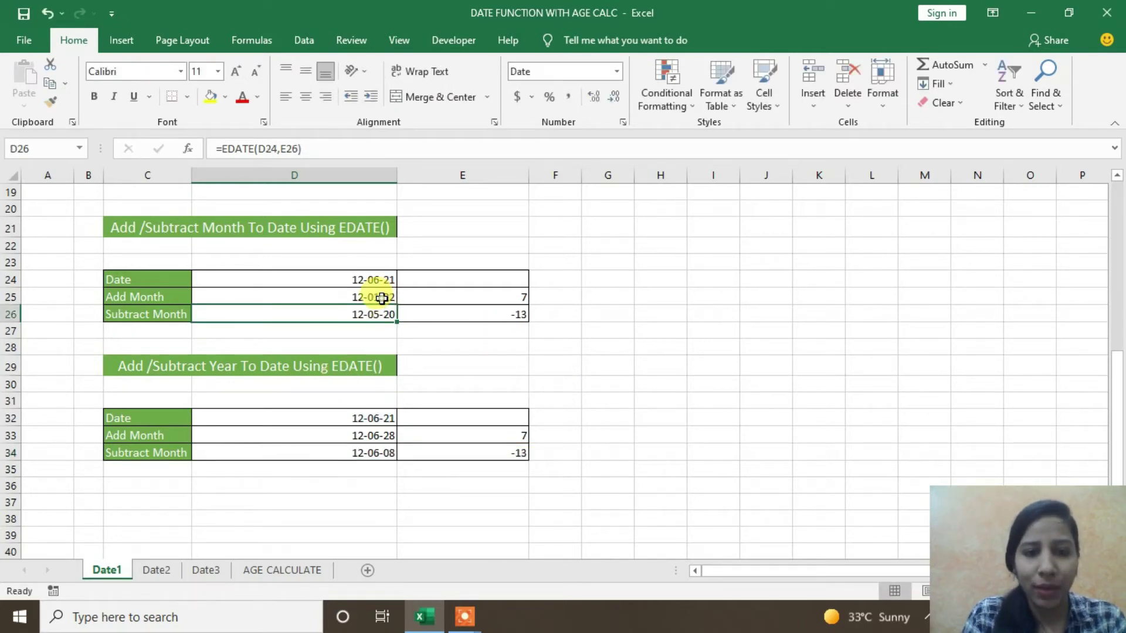
left_click(379, 297)
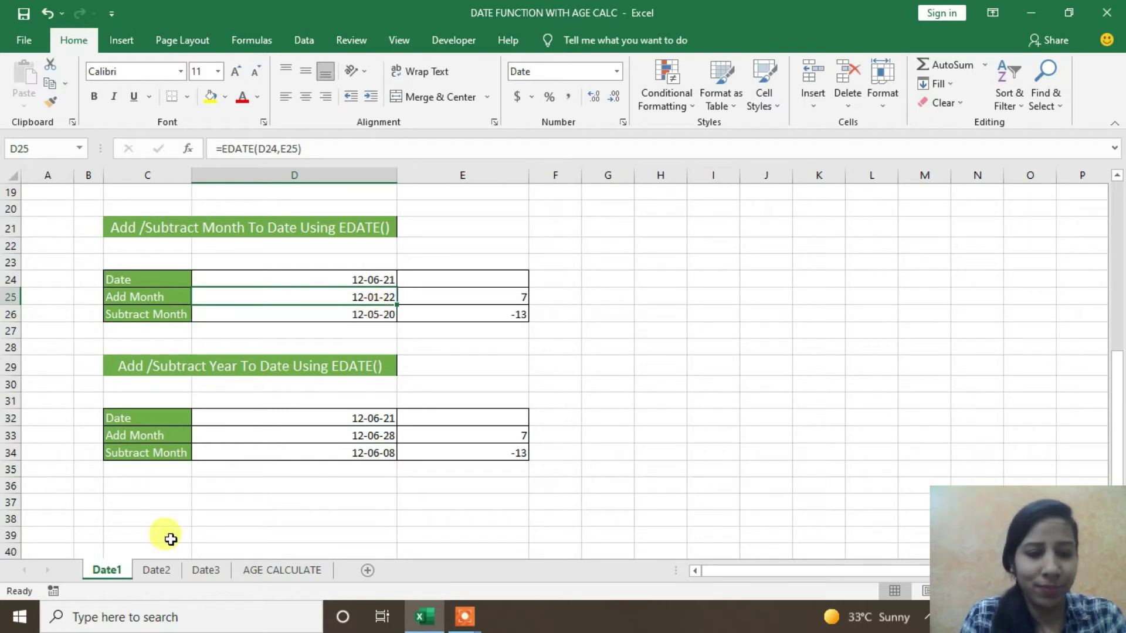
left_click(156, 570)
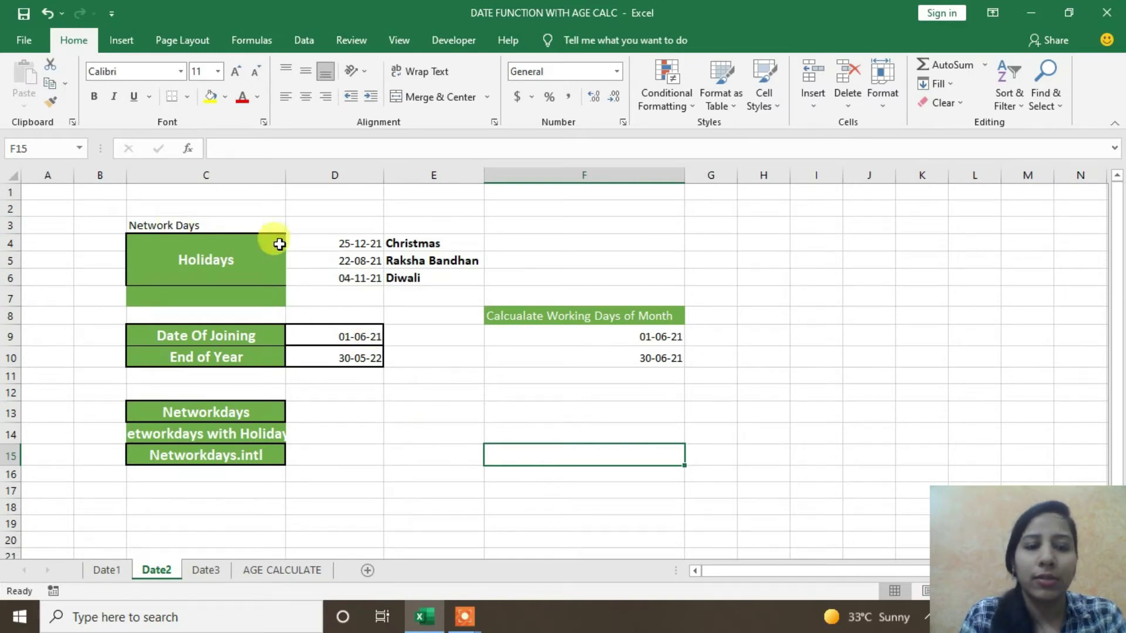
left_click(464, 370)
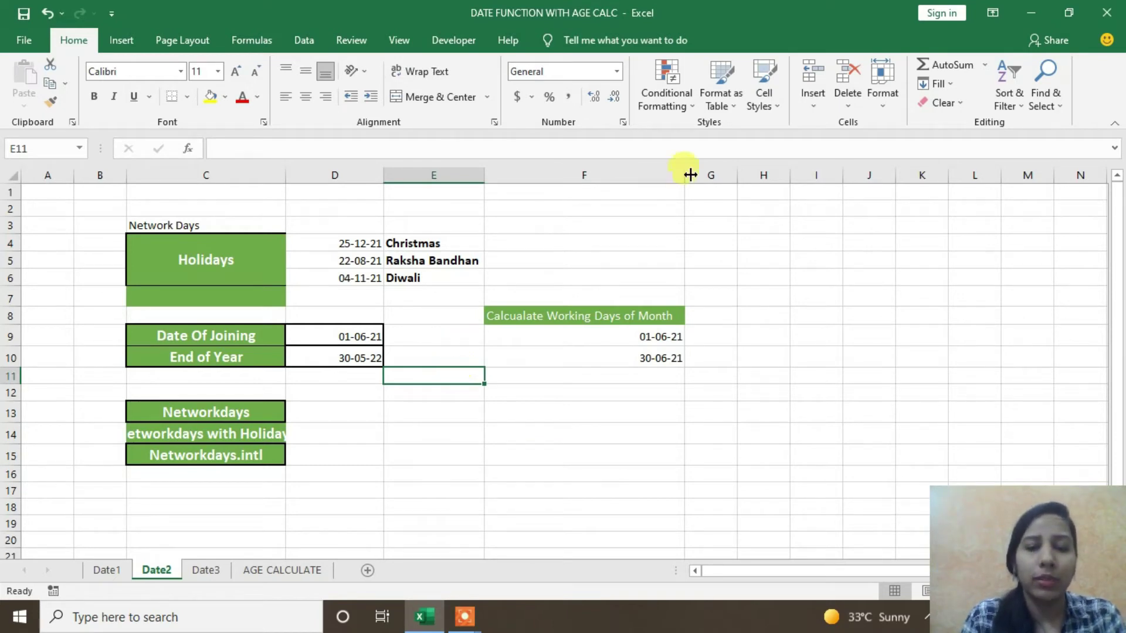
left_click(404, 406)
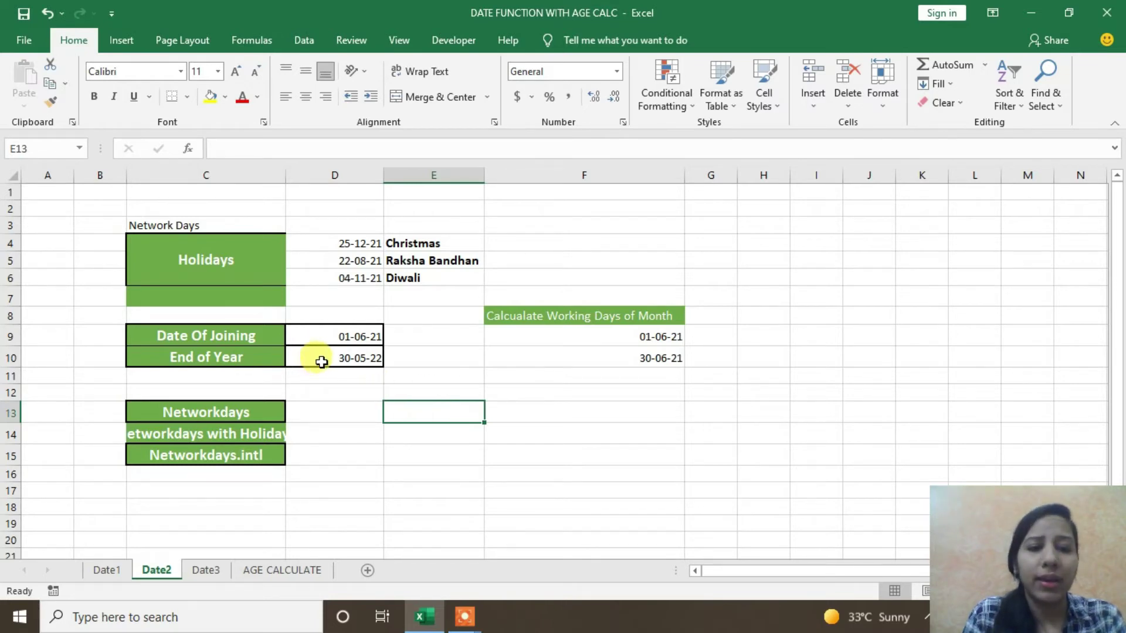
left_click(415, 322)
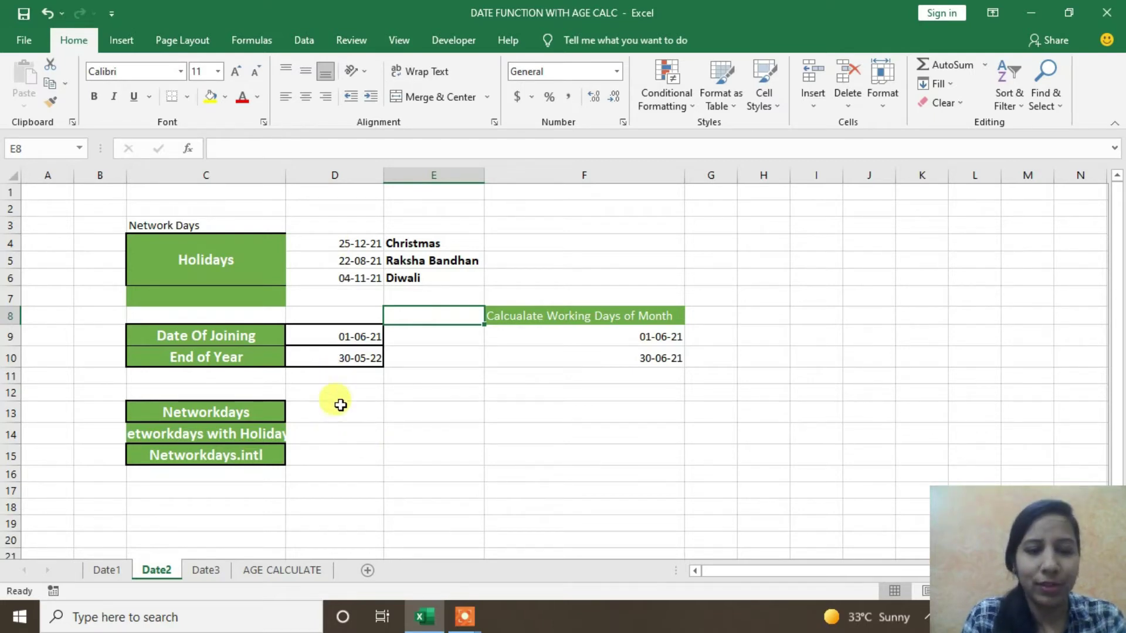
left_click(345, 418)
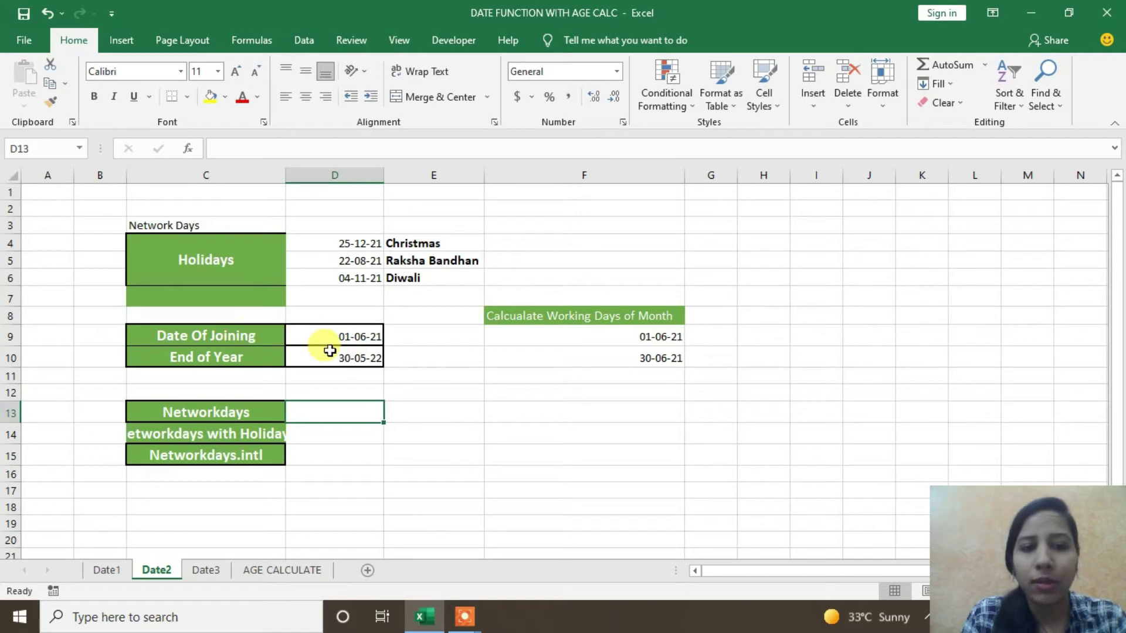
left_click(328, 338)
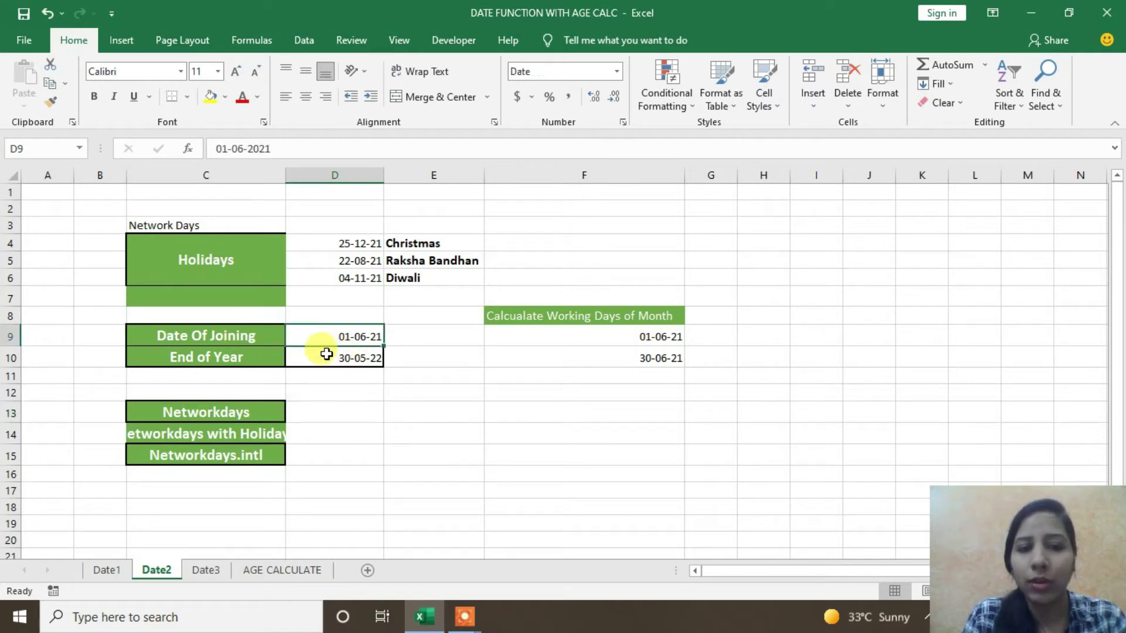
left_click(332, 359)
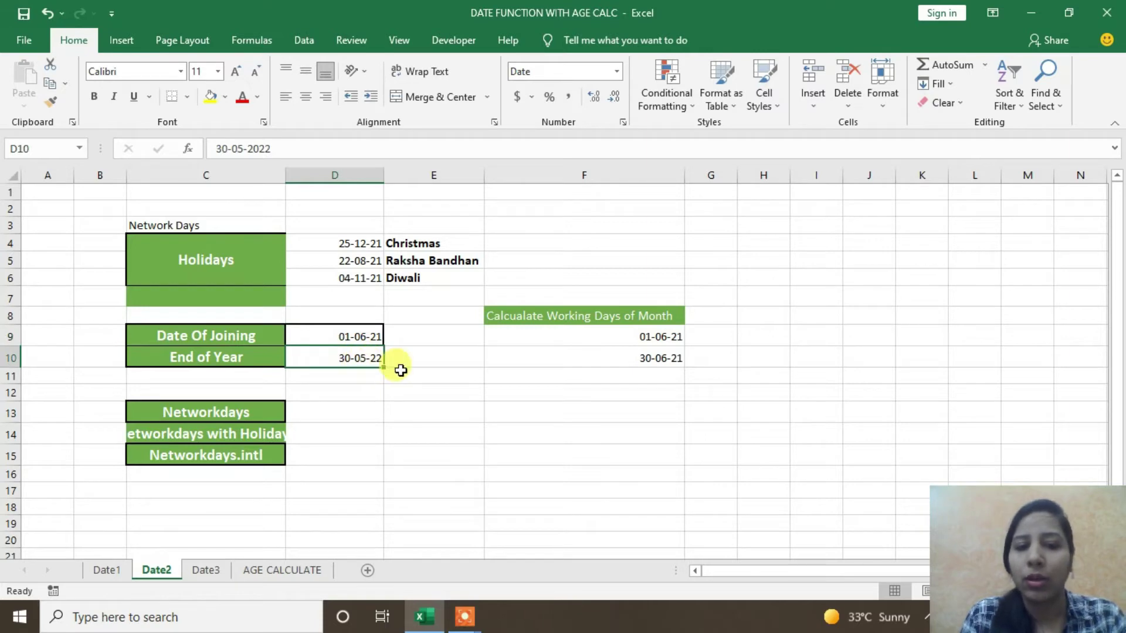
left_click(344, 412)
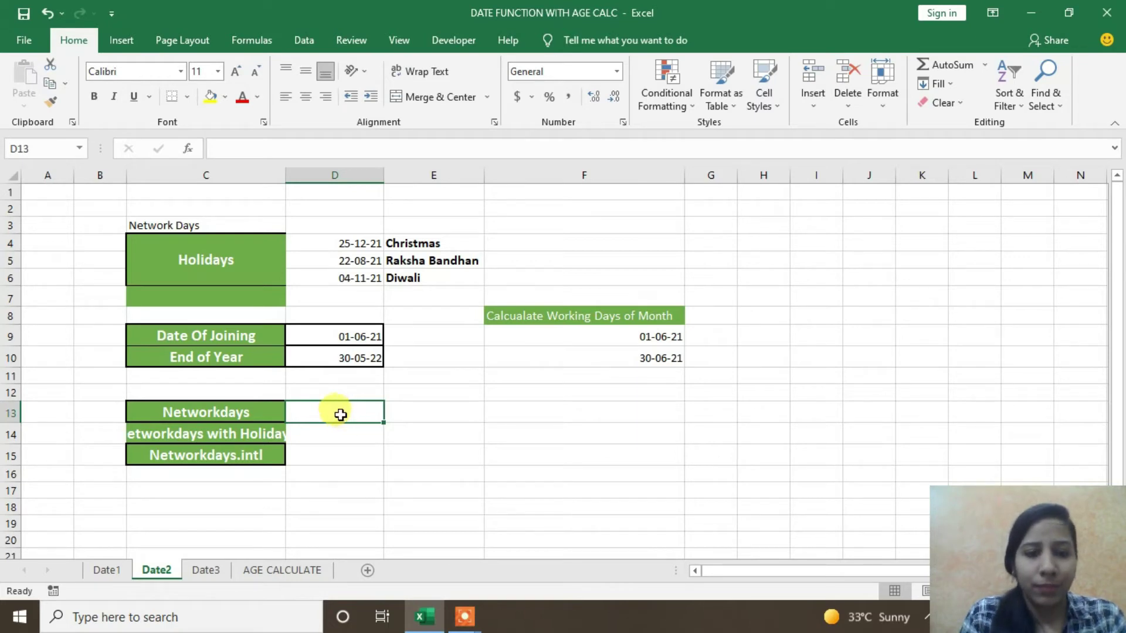
Enter =NETWORKDAYS(D9,D10) in D13, returning 260 working days, and verify the formula
double_click(339, 415)
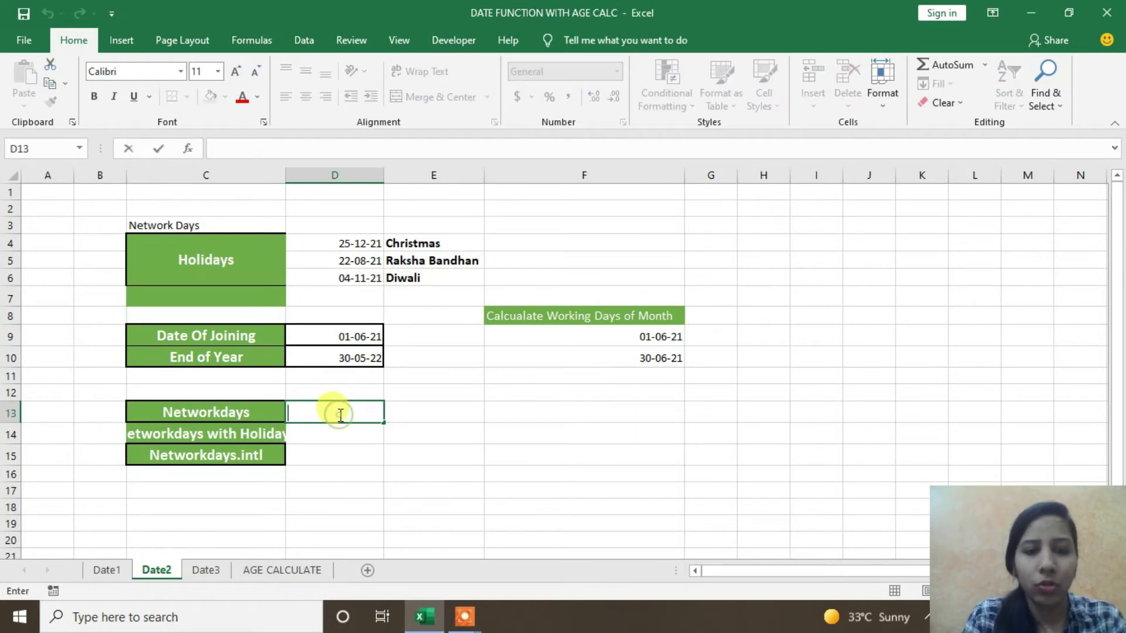
type("=n")
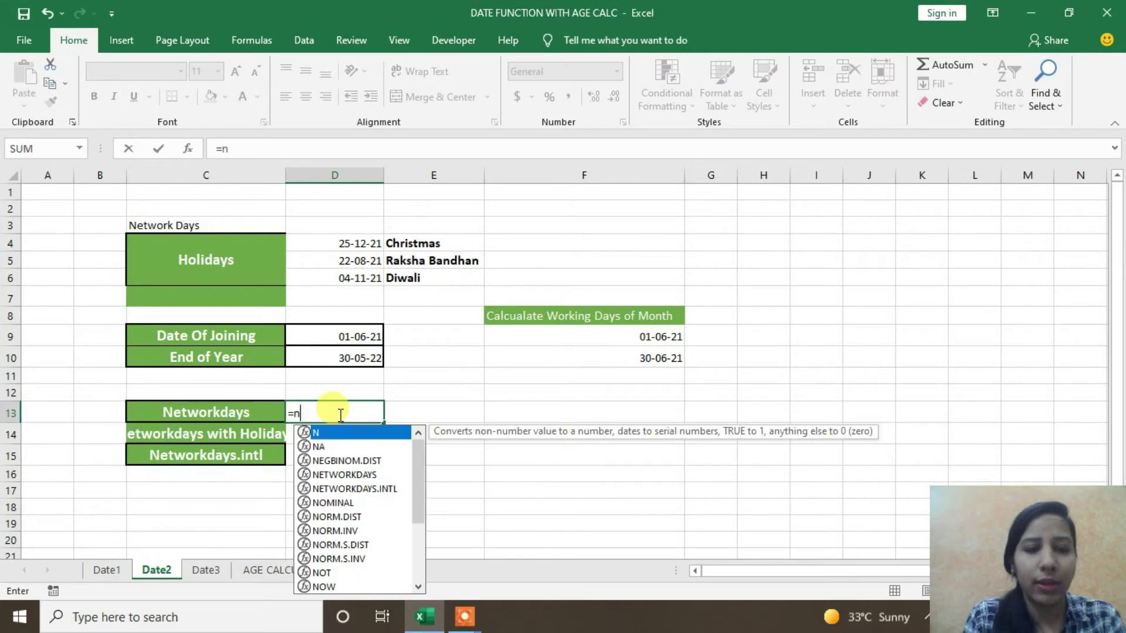
type("et")
key("Tab")
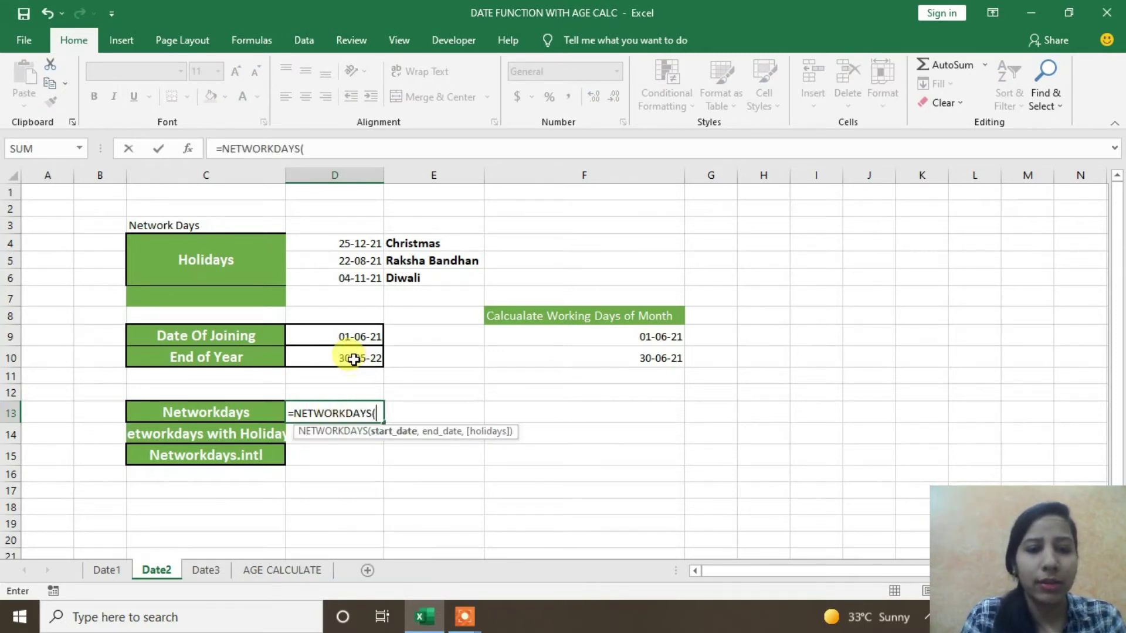
left_click(354, 341)
type(",")
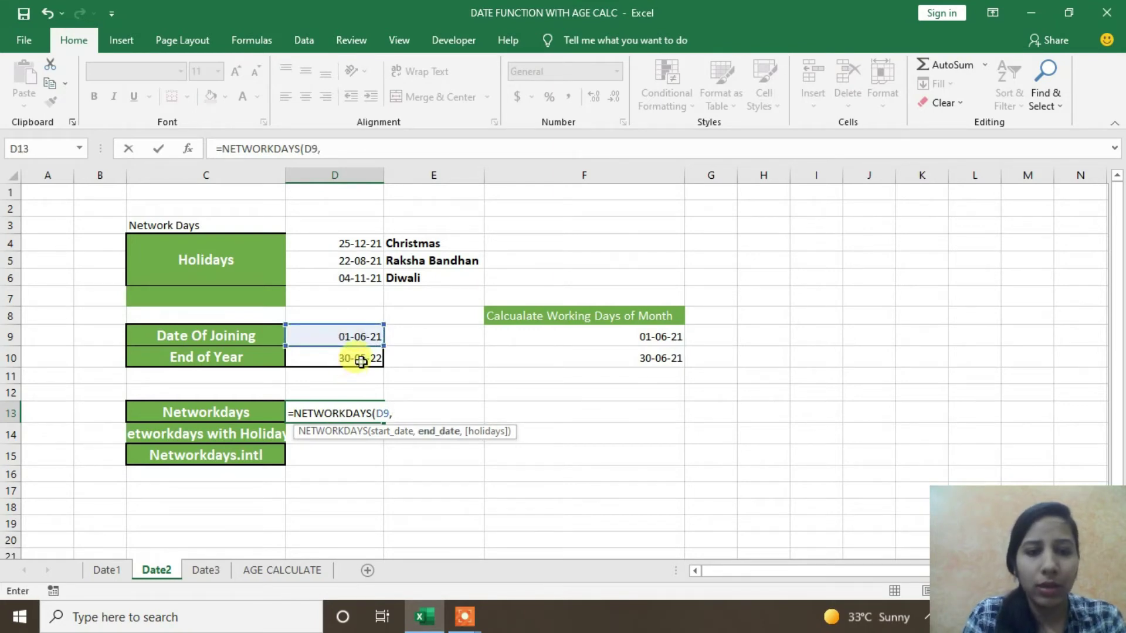
left_click(360, 362)
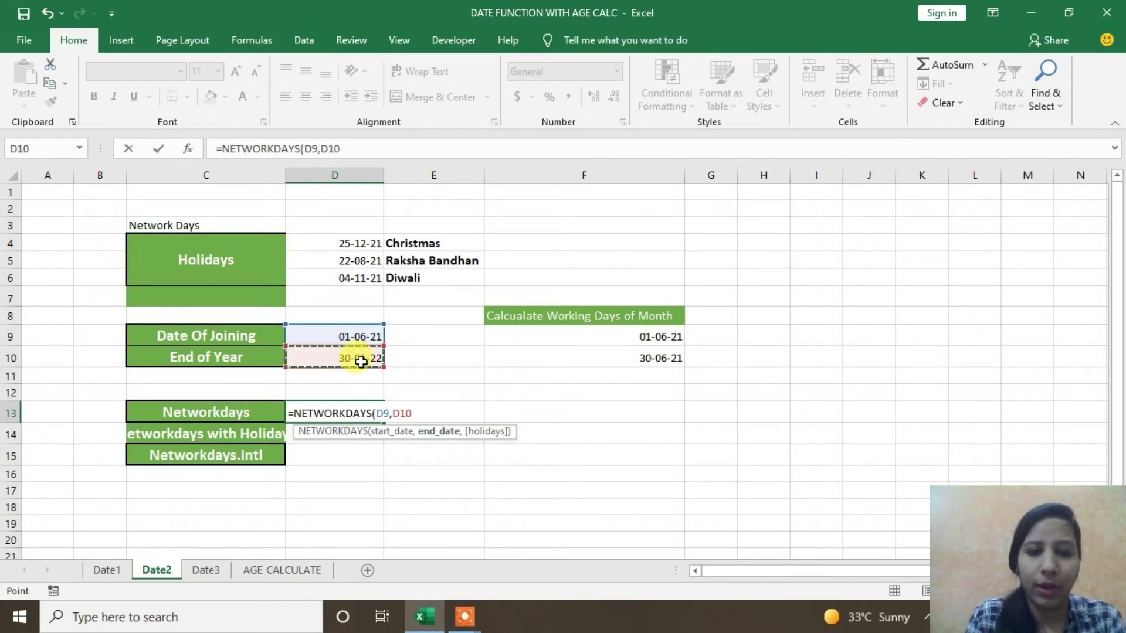
key("Return")
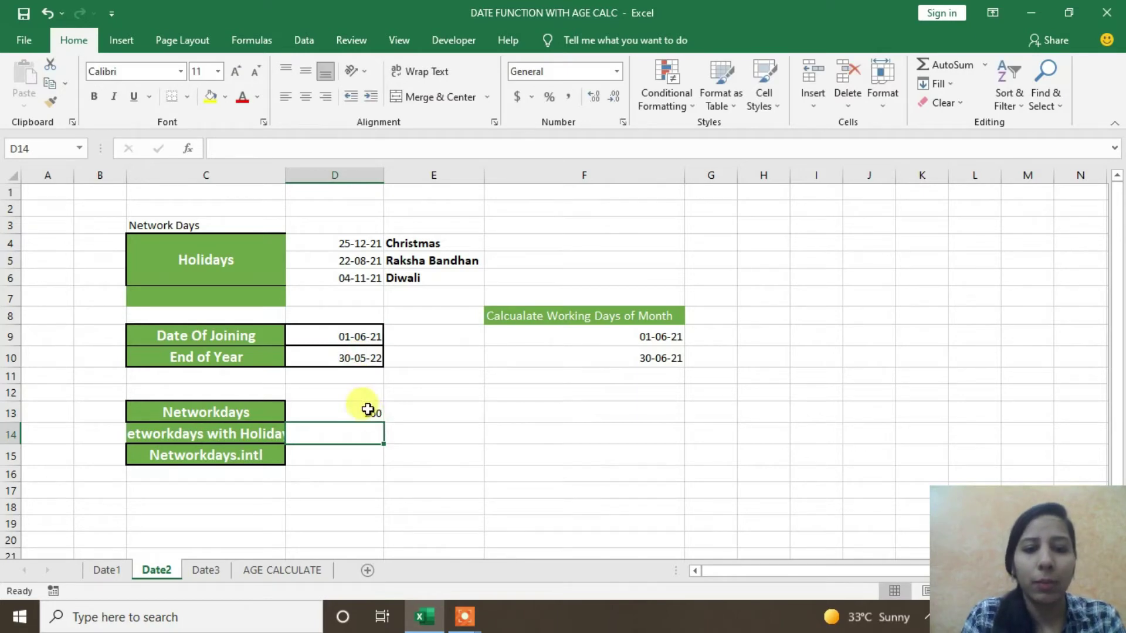
left_click(366, 416)
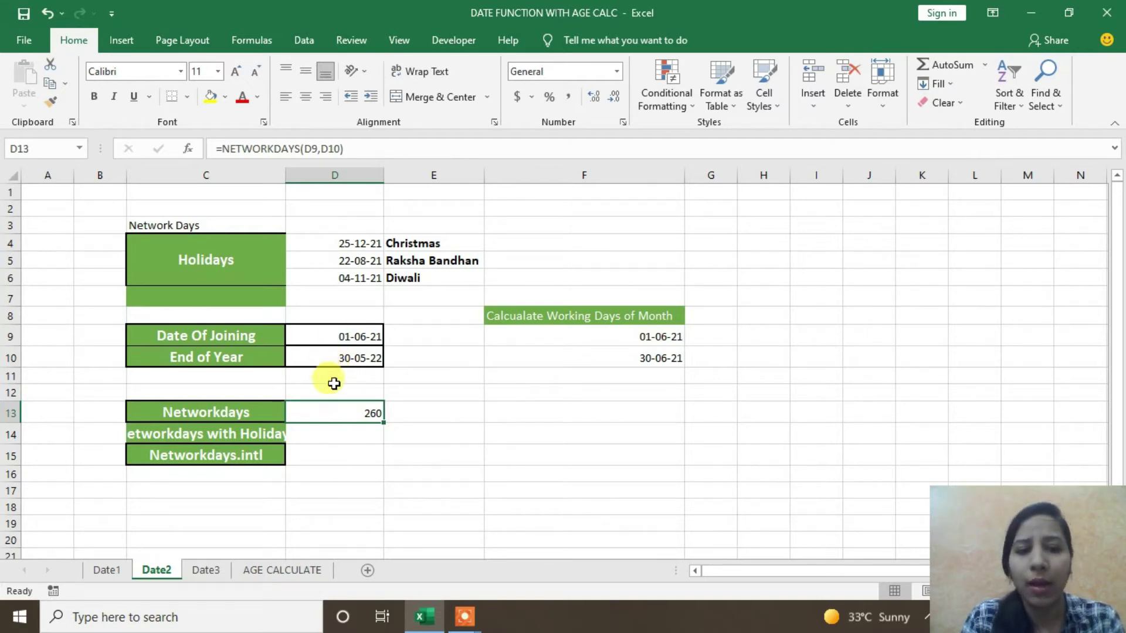
left_click(345, 374)
left_click(356, 413)
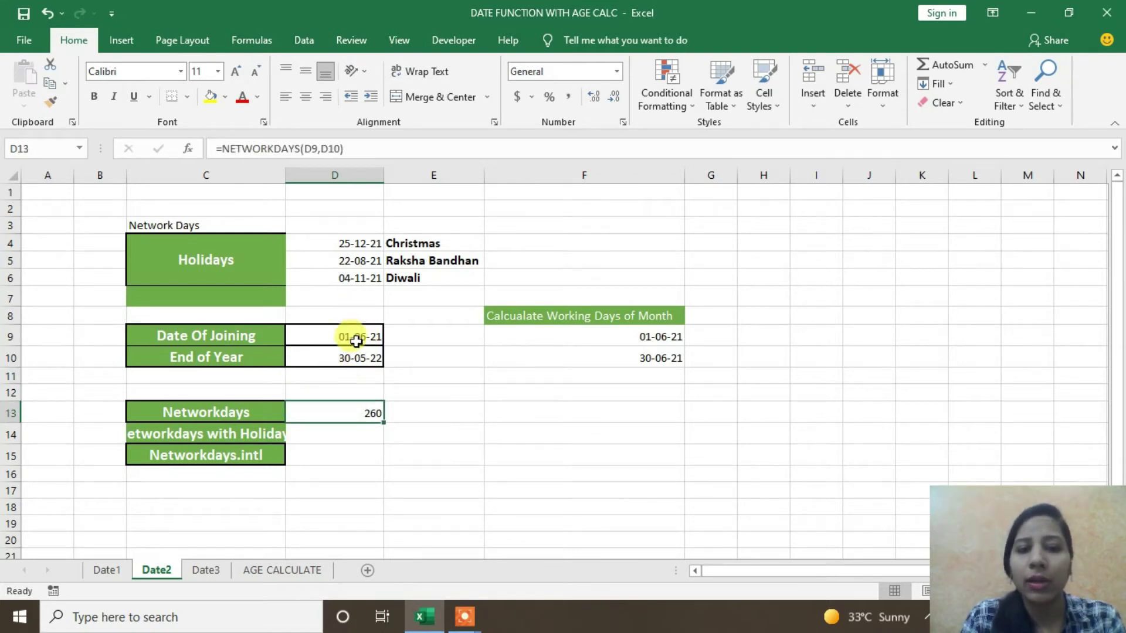
Add notes: 52 weeks in F2, 2 offdays in G2 and 104 days in F3
left_click(598, 203)
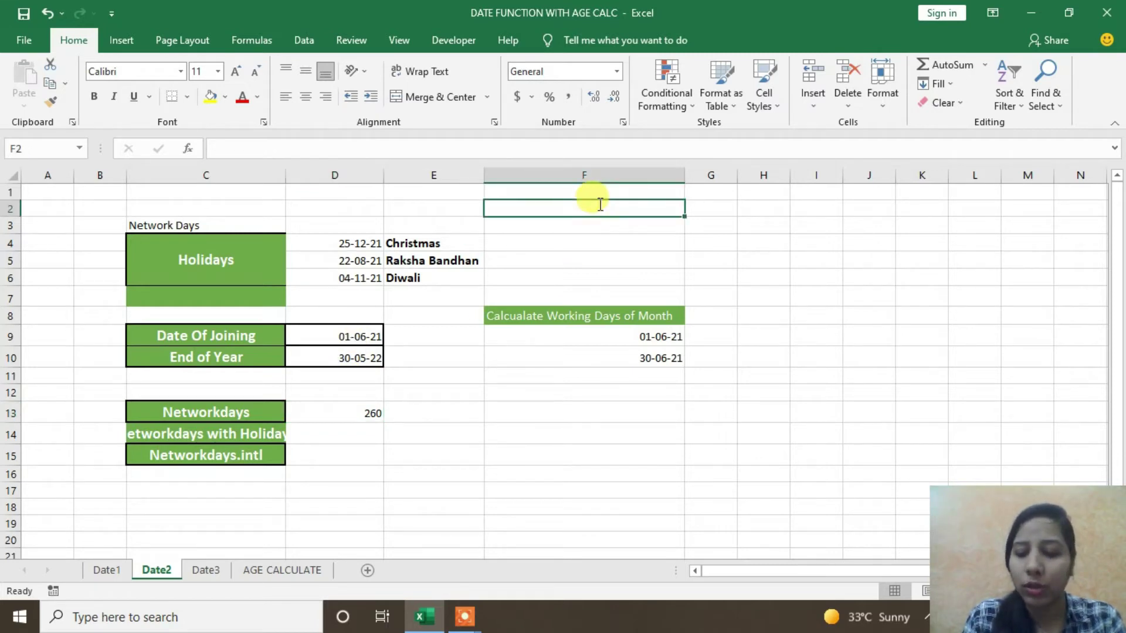
type("52 weeks")
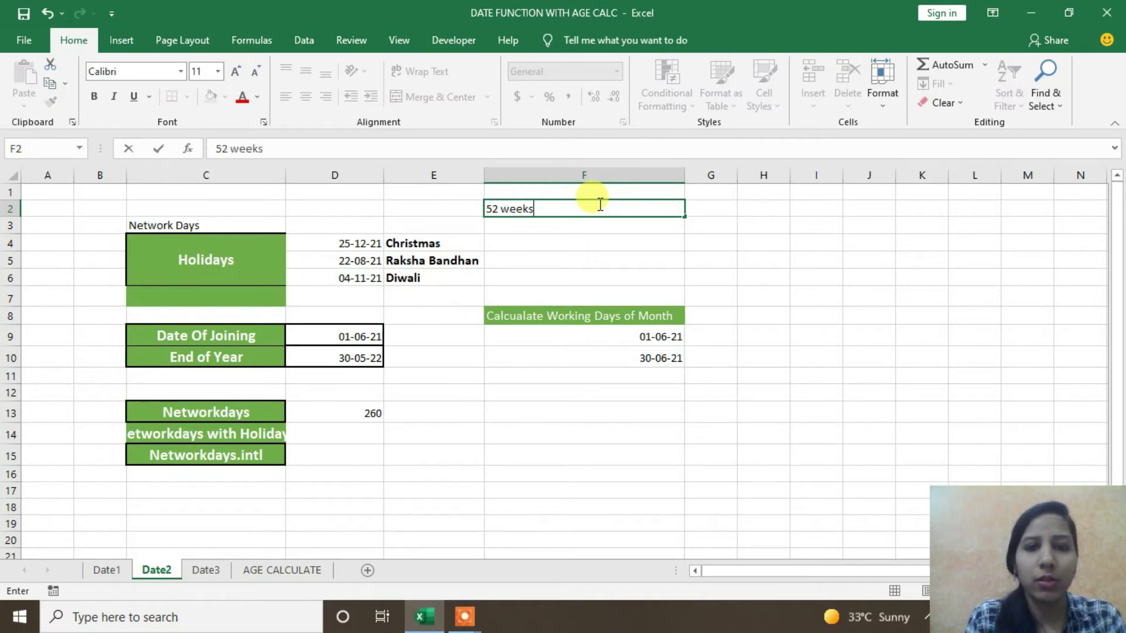
key("Tab")
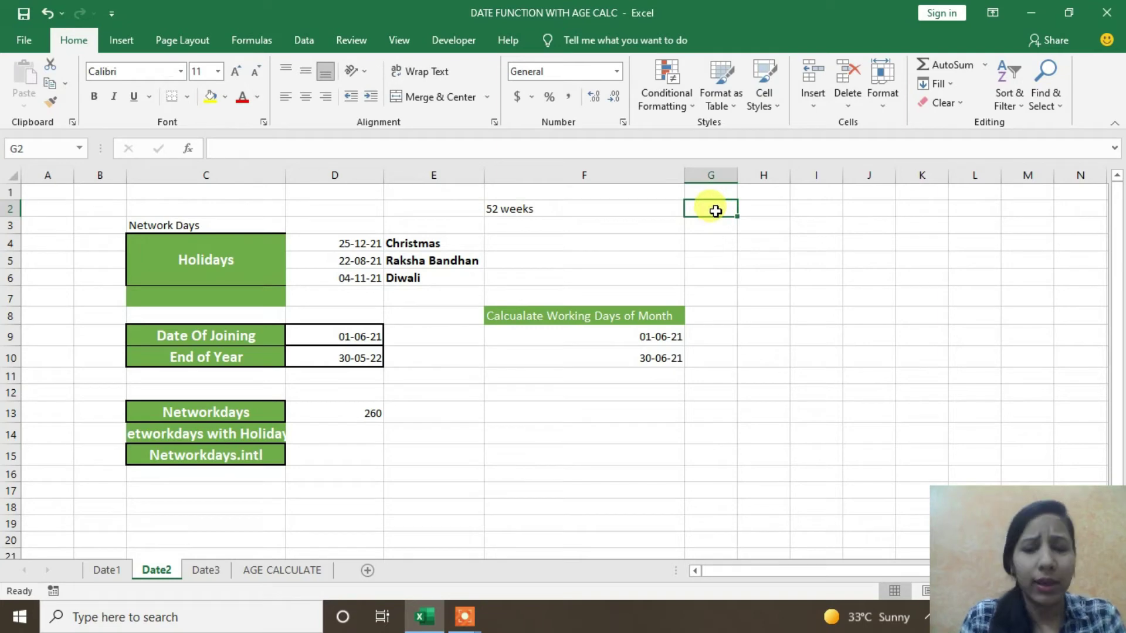
type("2")
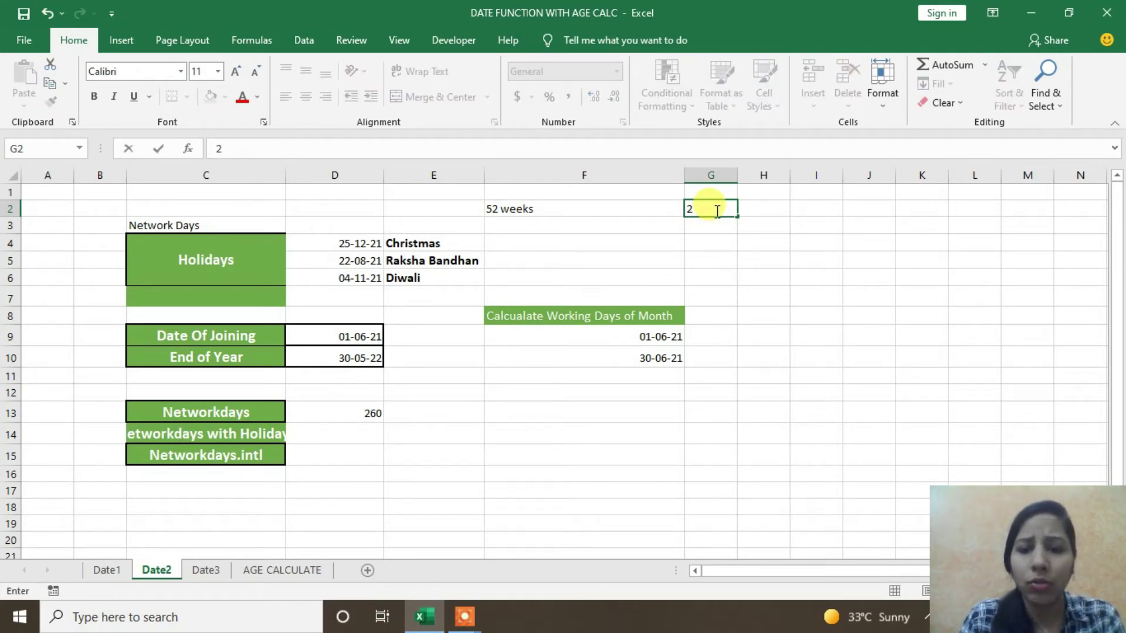
type(" offdays")
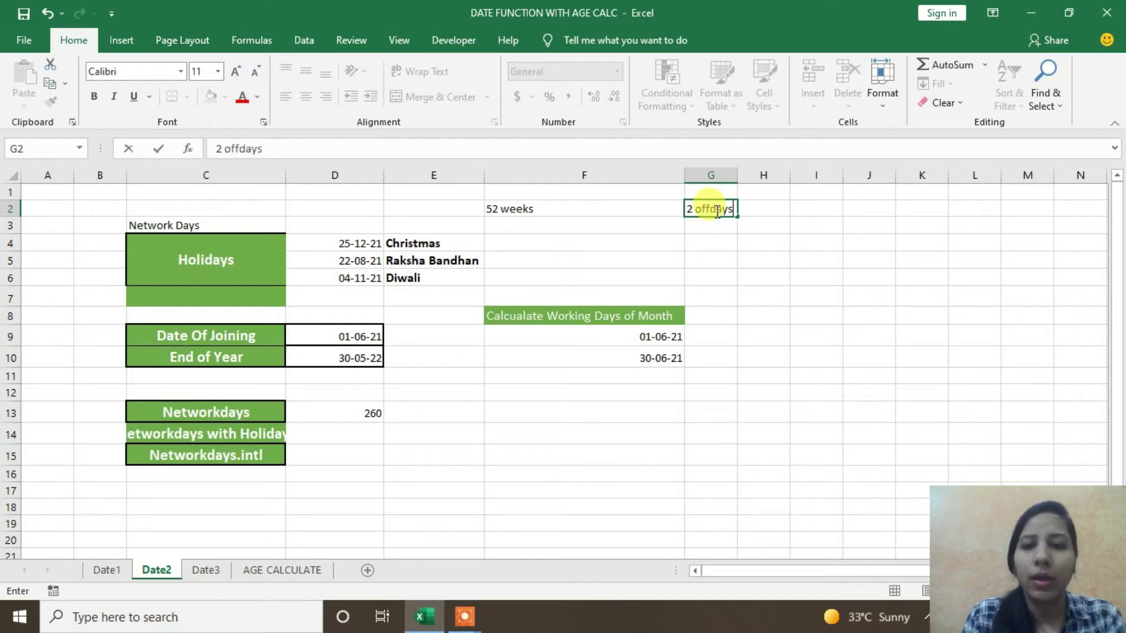
key("Return")
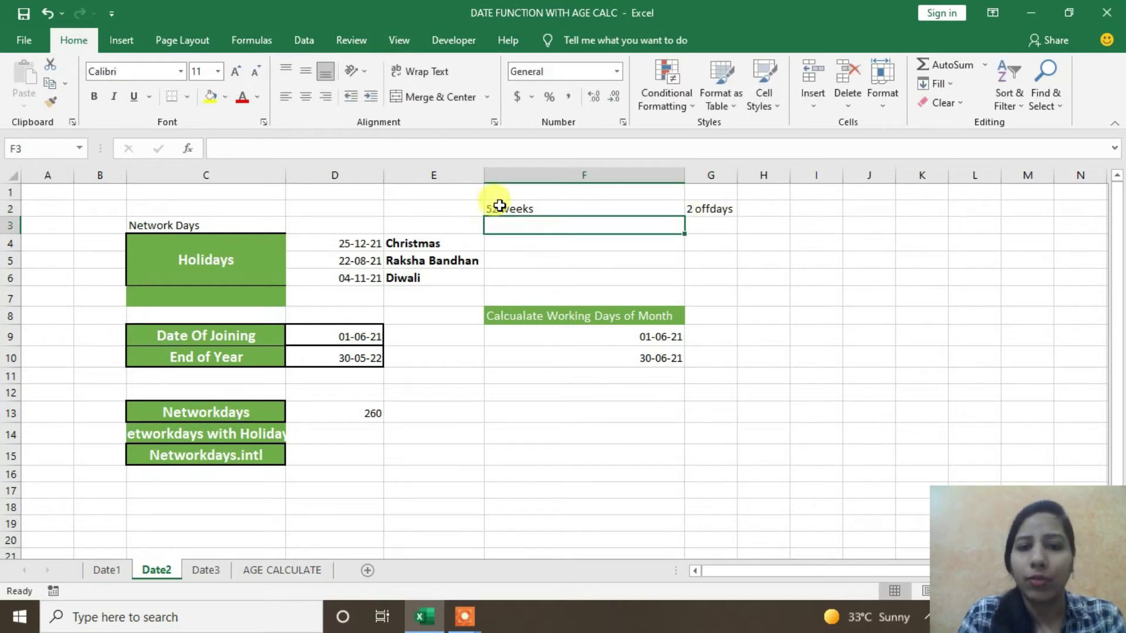
type("1")
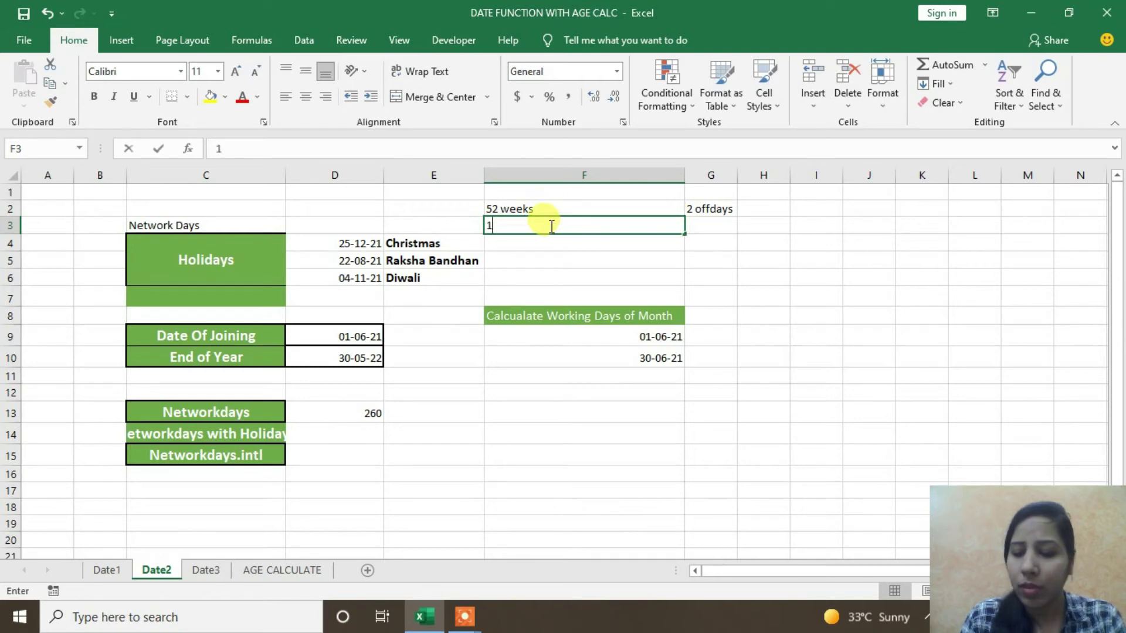
type("04 days")
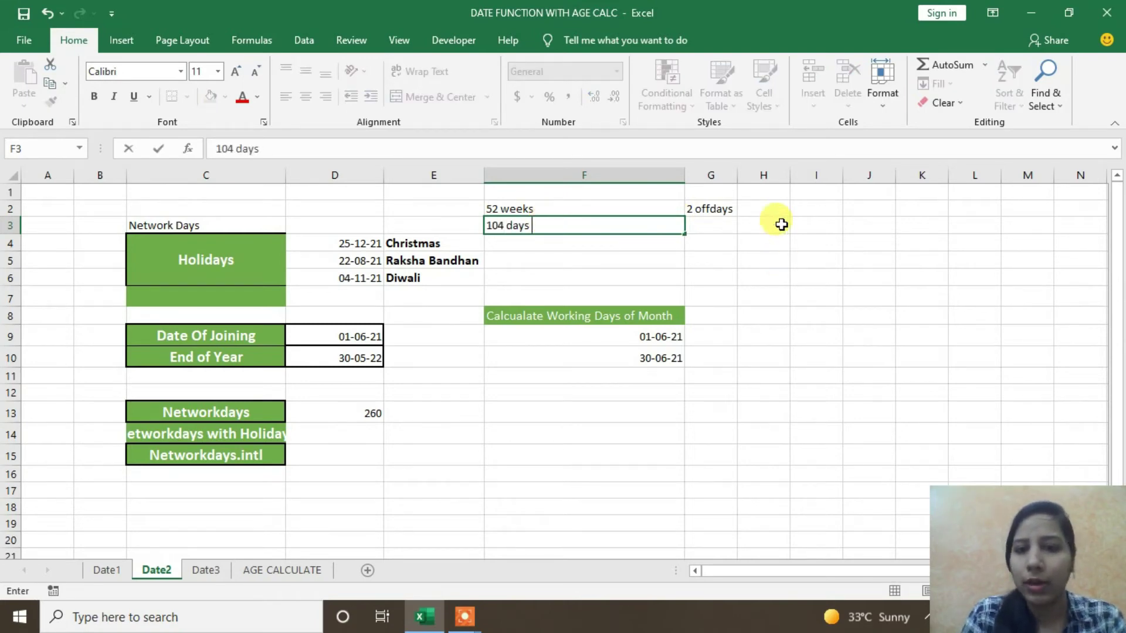
left_click(782, 226)
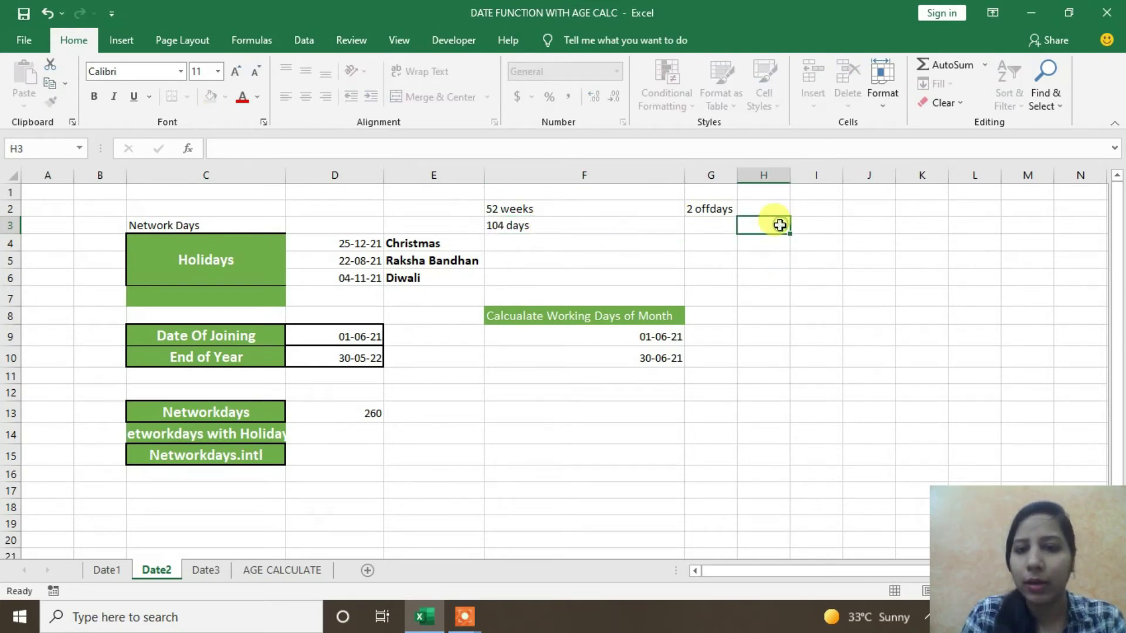
Turn H3 into the formula =365-104, giving 261
type("365-104")
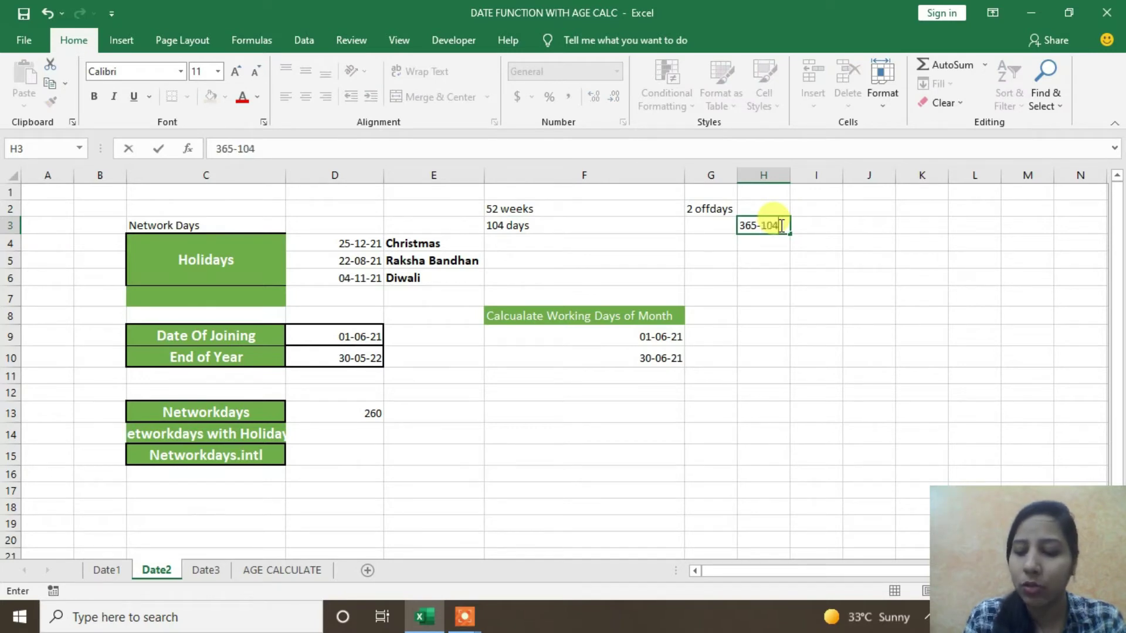
key("Return")
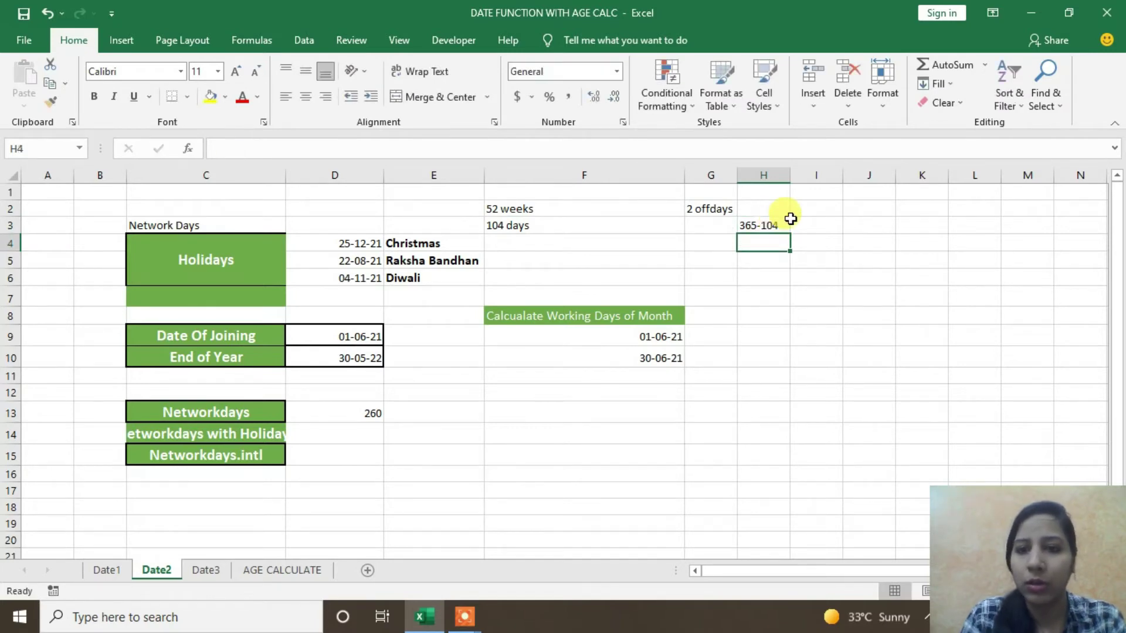
left_click(746, 226)
double_click(746, 226)
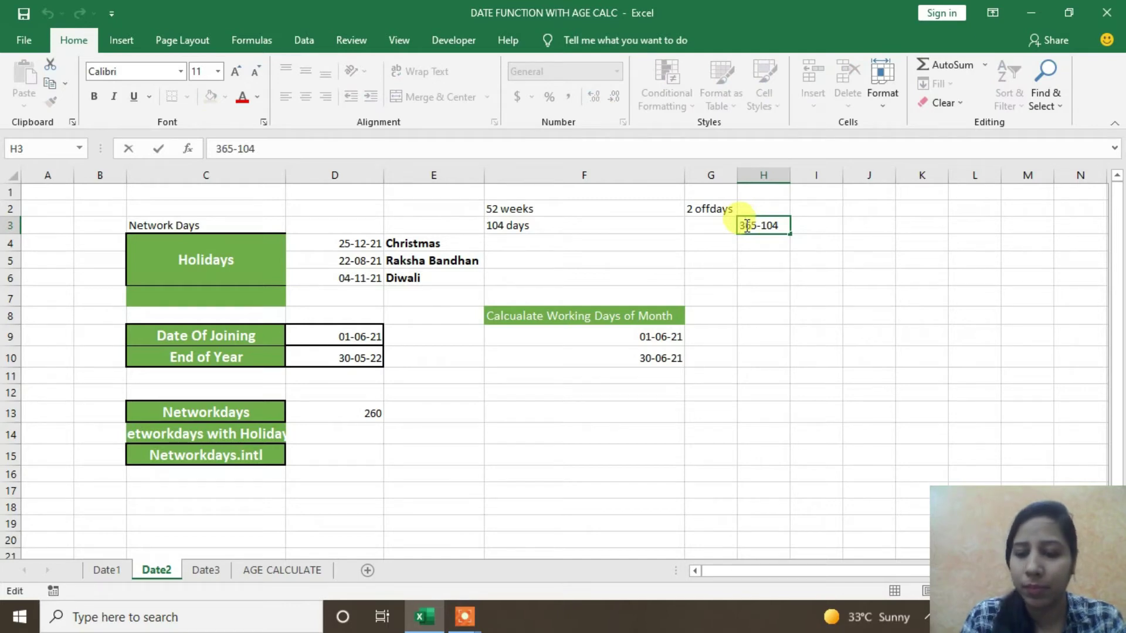
type("=")
key("Return")
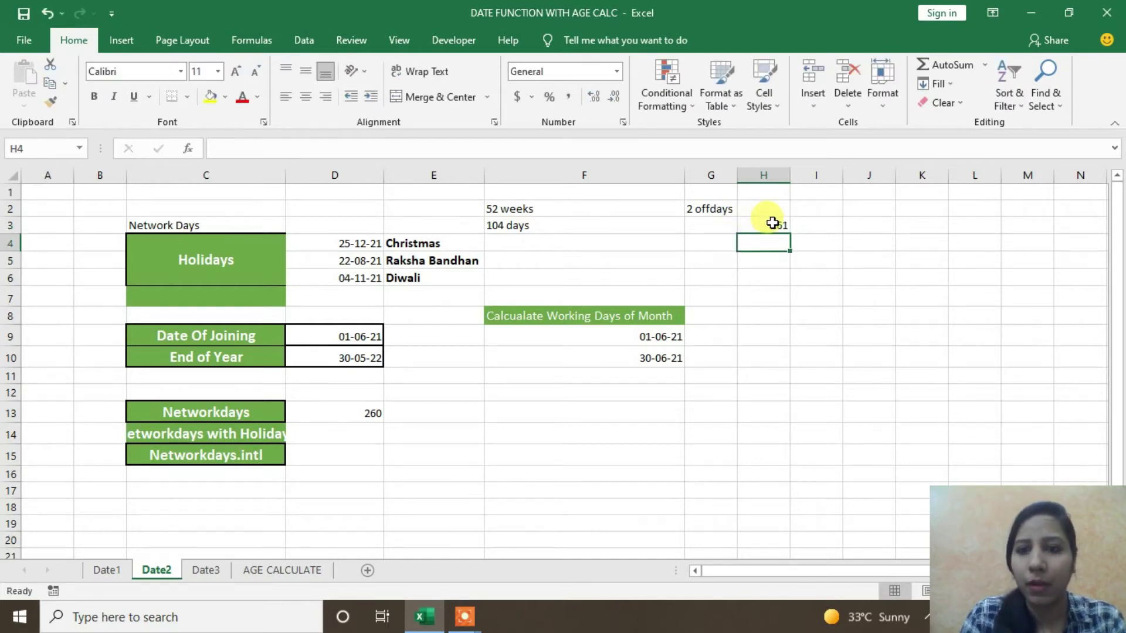
left_click(773, 224)
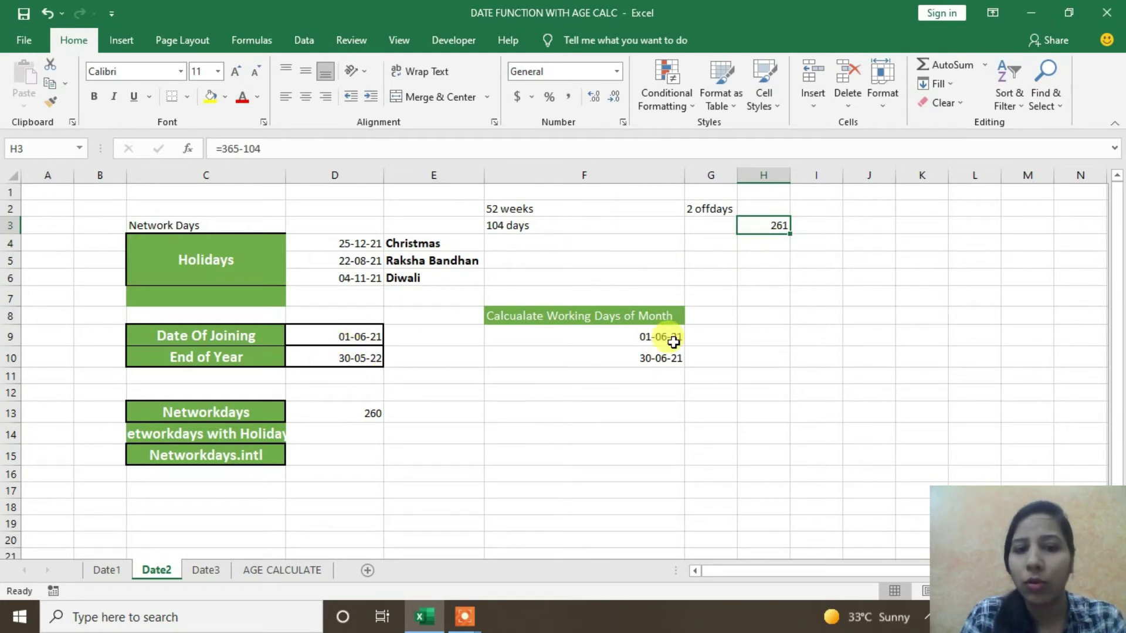
Try adding an F2 reference to the H3 formula, then revert to =365-104
left_click(338, 418)
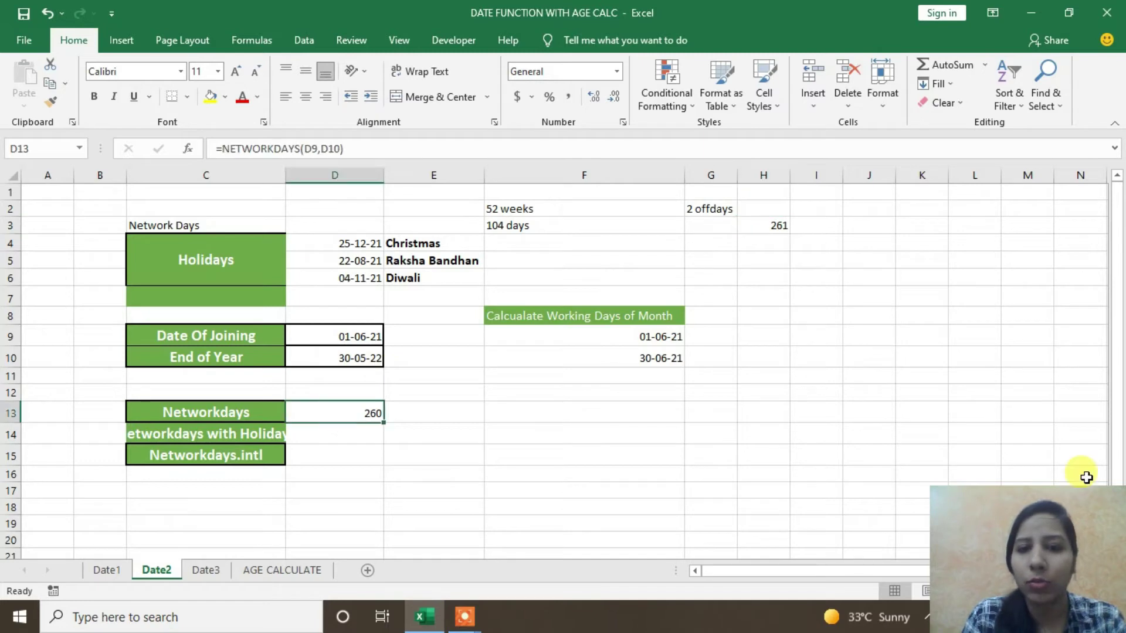
double_click(766, 225)
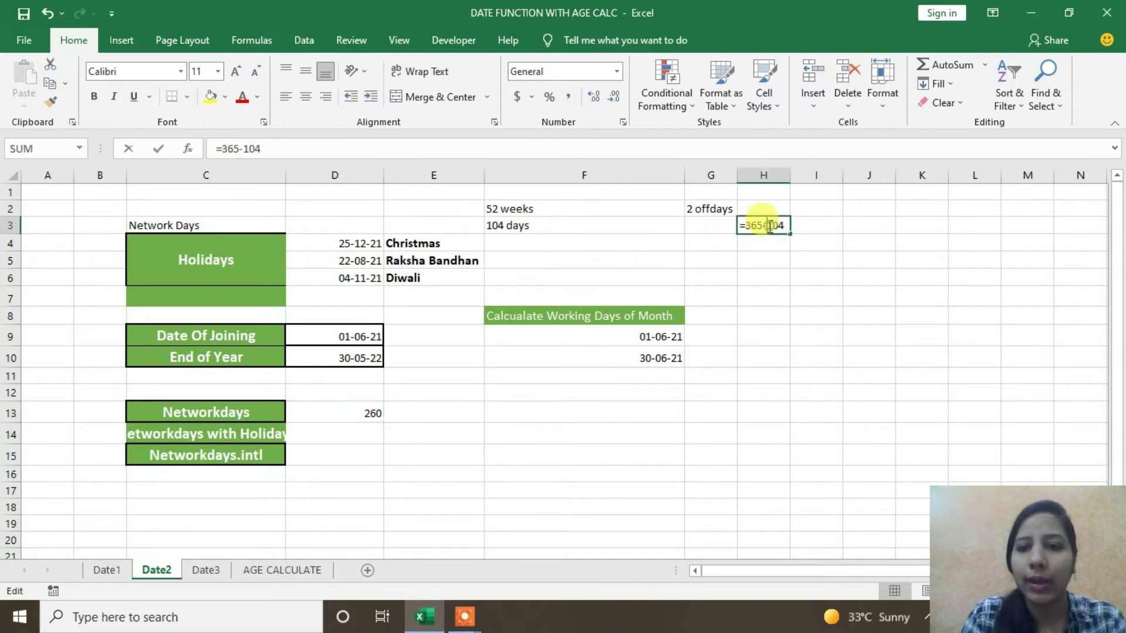
left_click(516, 209)
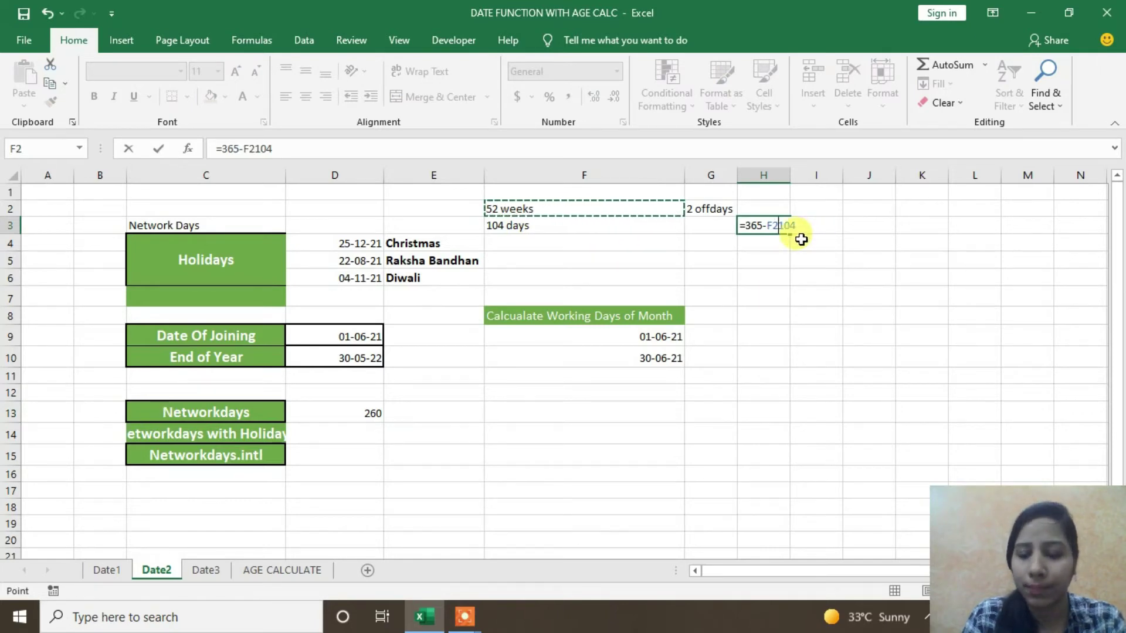
key("BackSpace")
key("BackSpace")
key("Return")
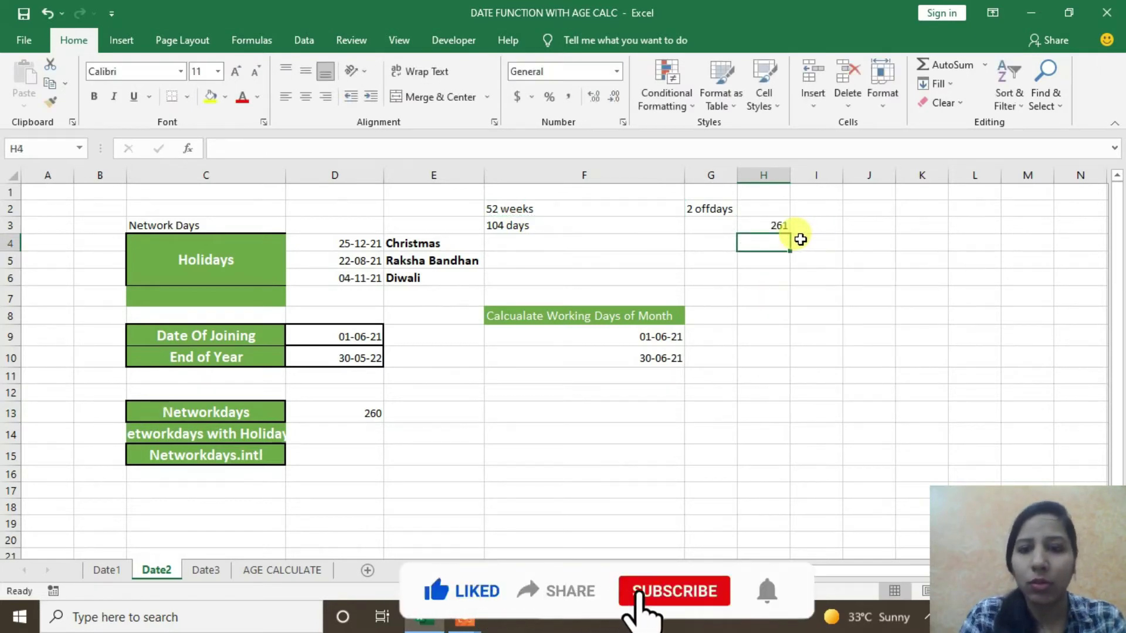
Review the F2 and F3 notes and H3's 261 result against D13's Networkdays value
left_click(518, 209)
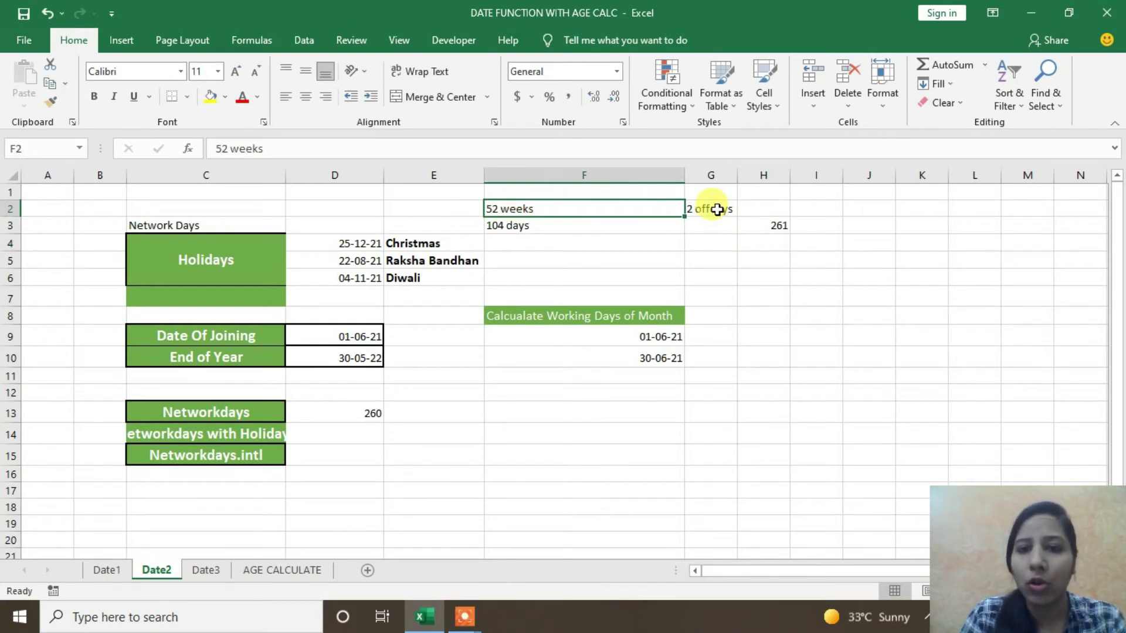
left_click(558, 226)
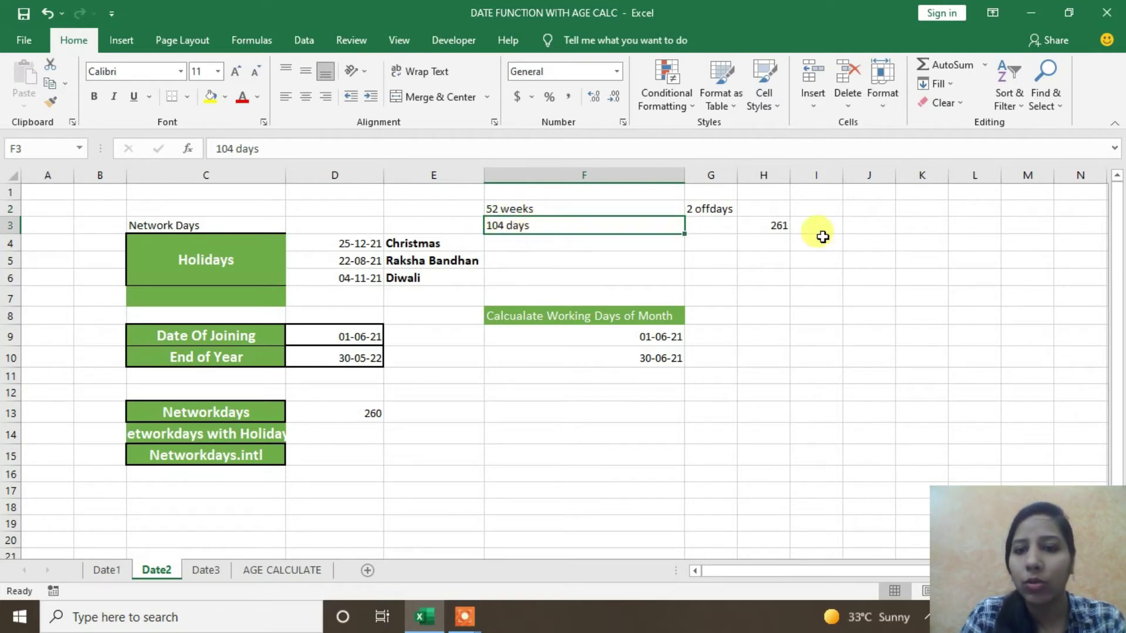
left_click(754, 225)
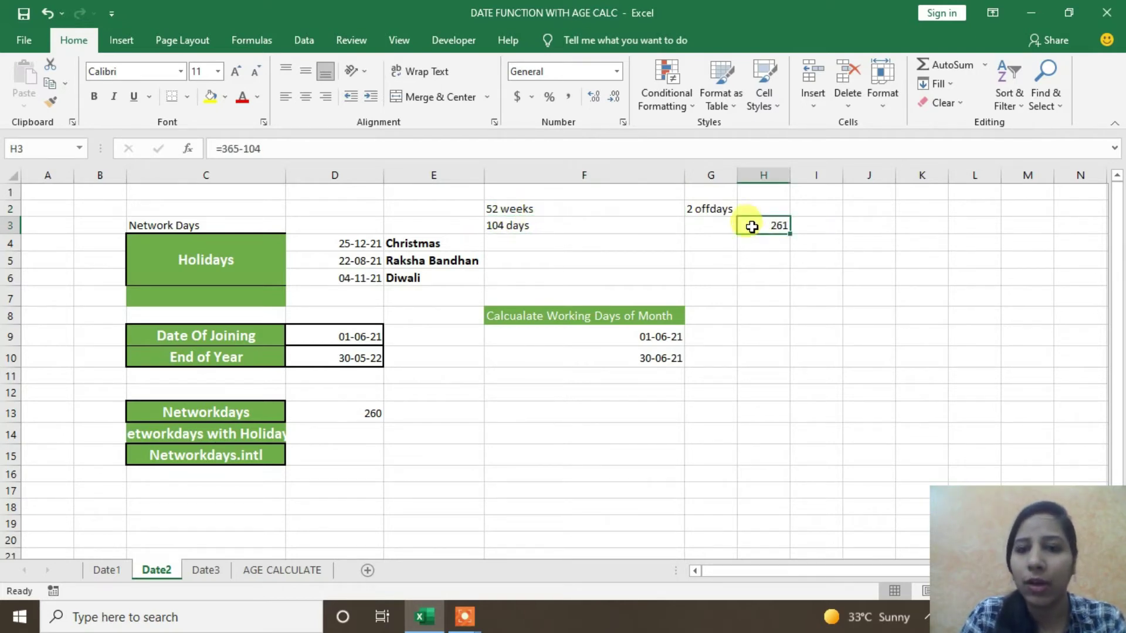
double_click(752, 226)
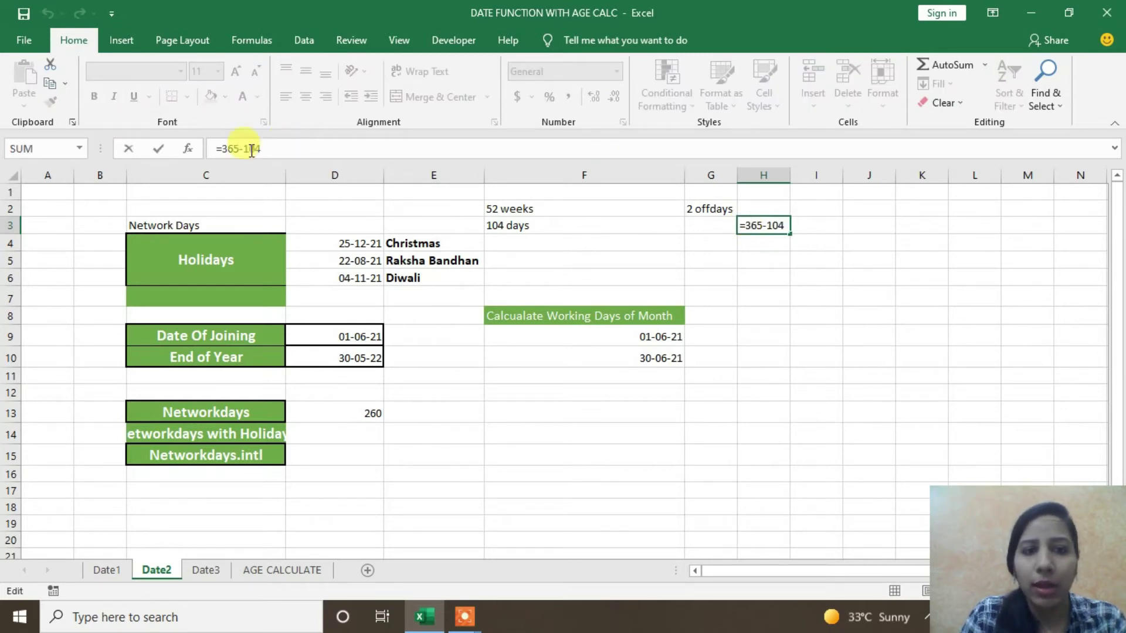
left_click(326, 151)
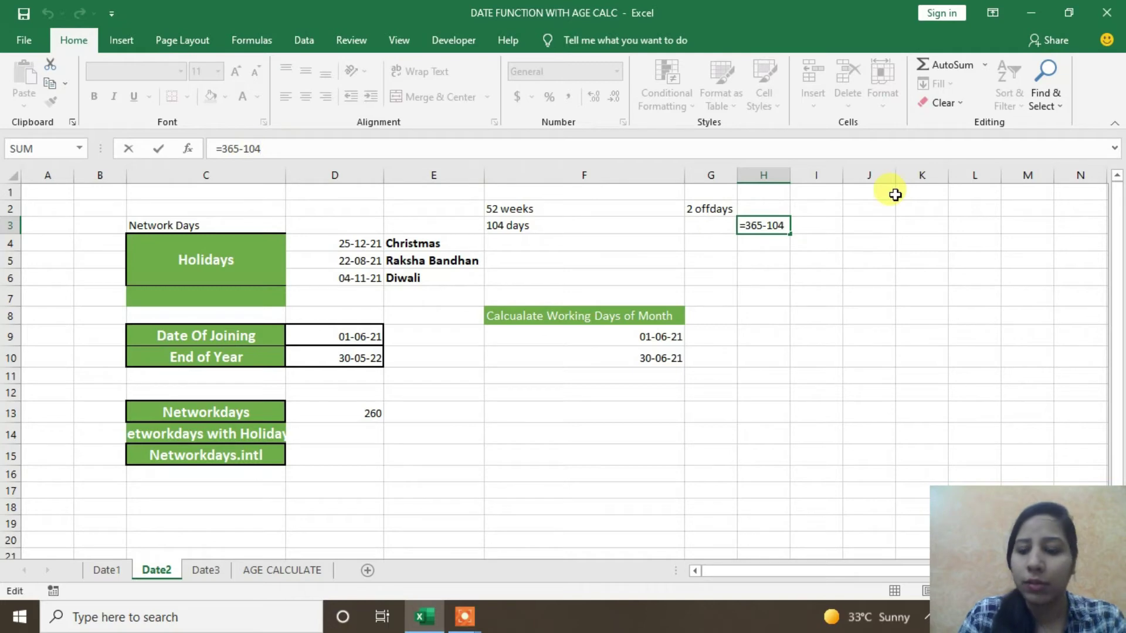
key("Return")
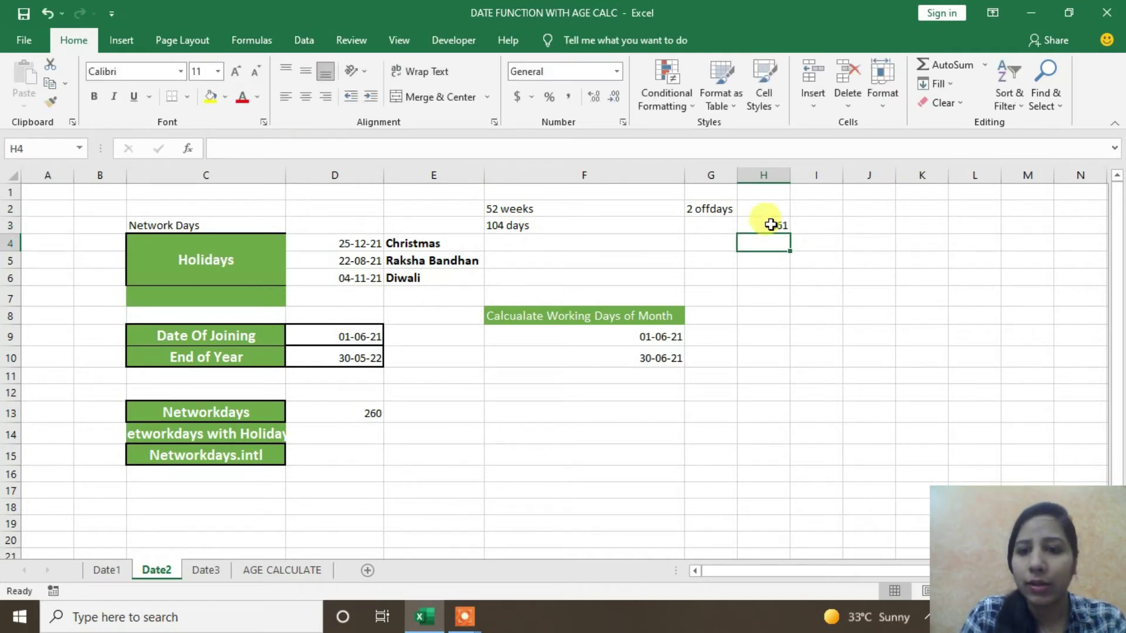
left_click(768, 225)
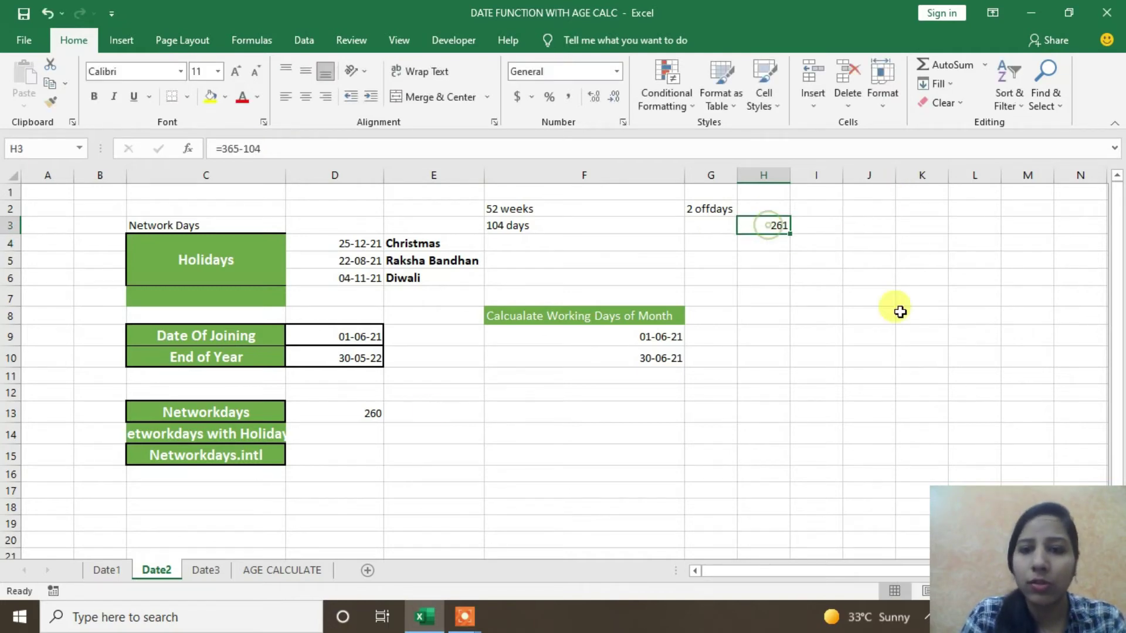
left_click(359, 419)
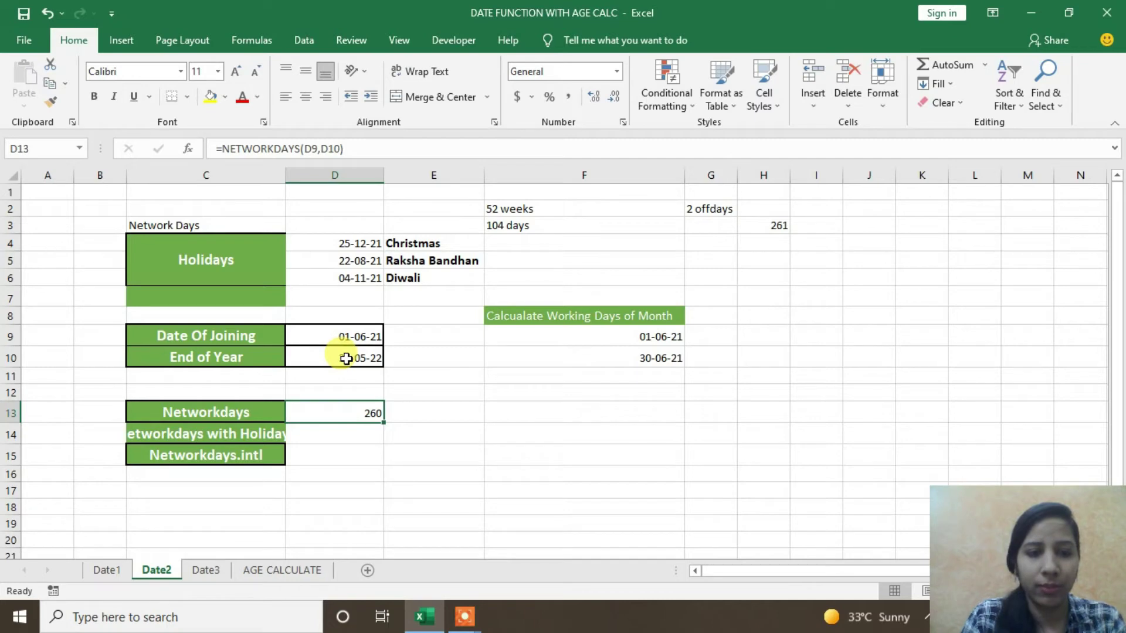
left_click(332, 437)
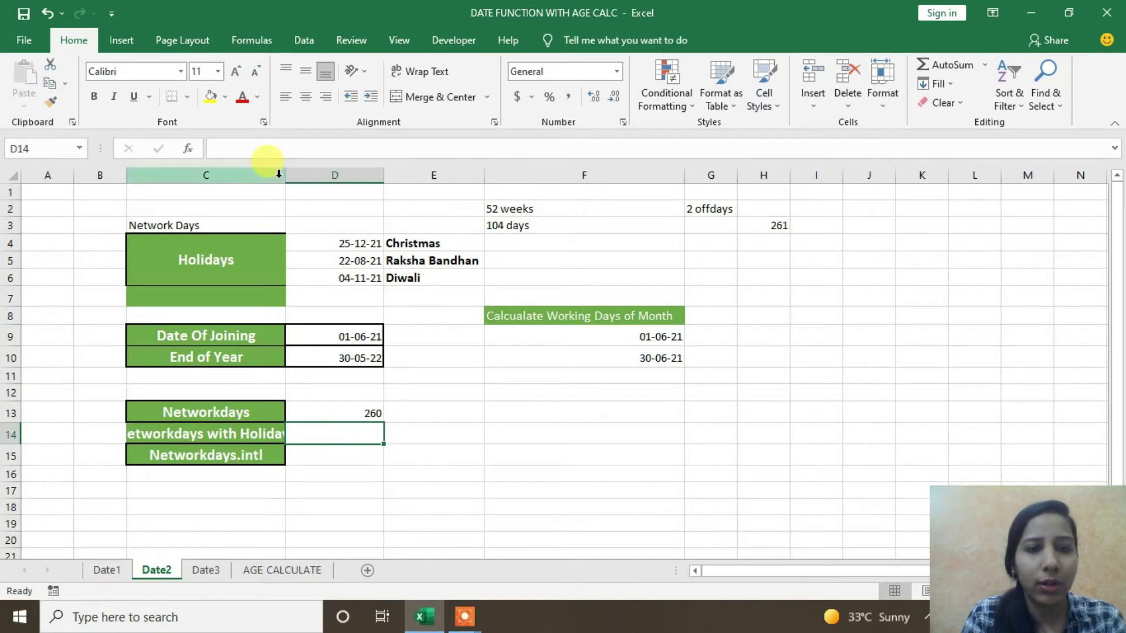
left_click_drag(286, 176, 311, 175)
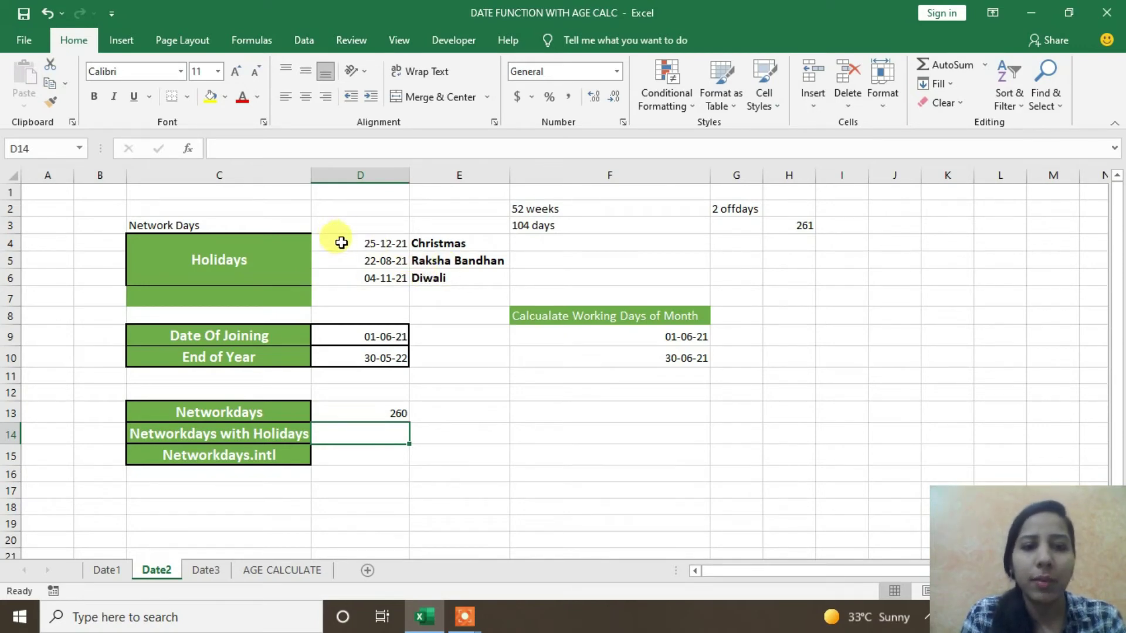
left_click(337, 245)
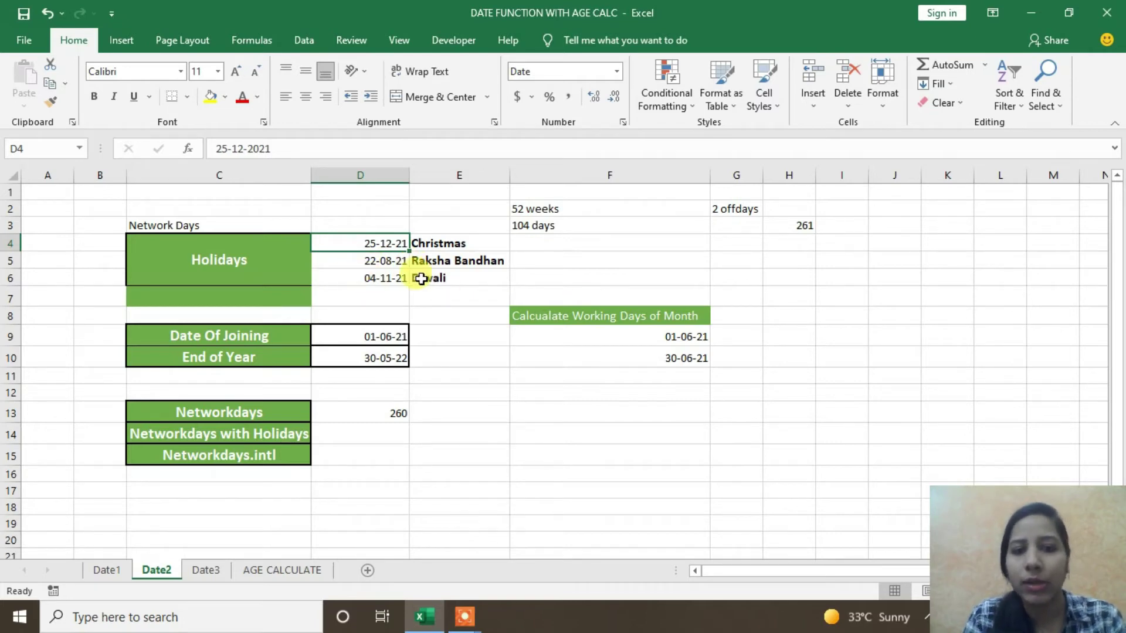
left_click(358, 265)
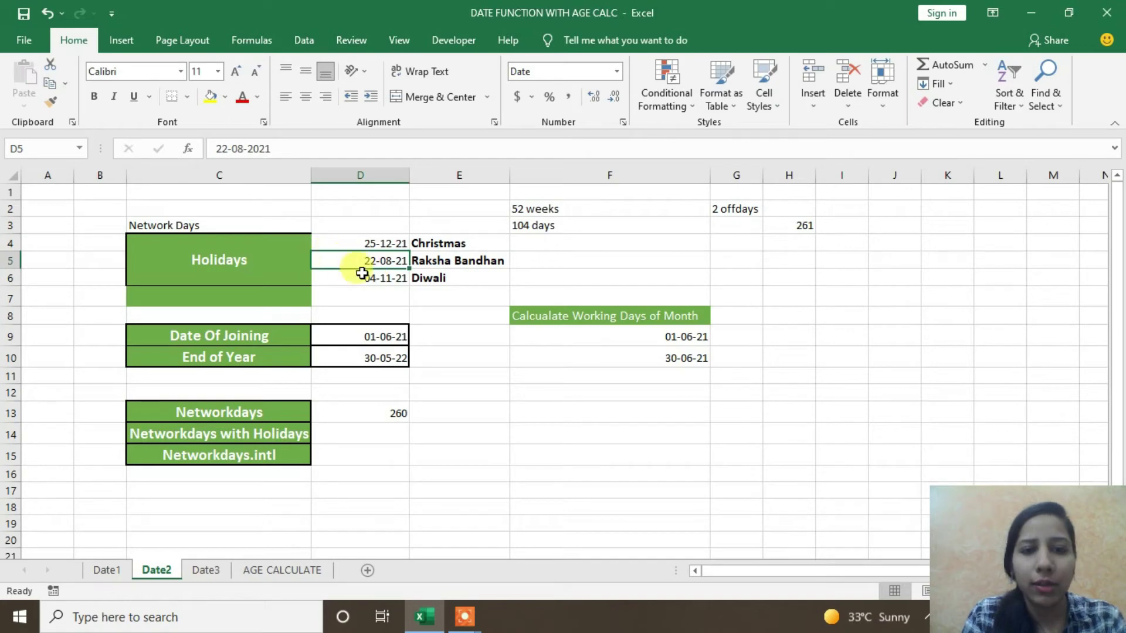
left_click(456, 280)
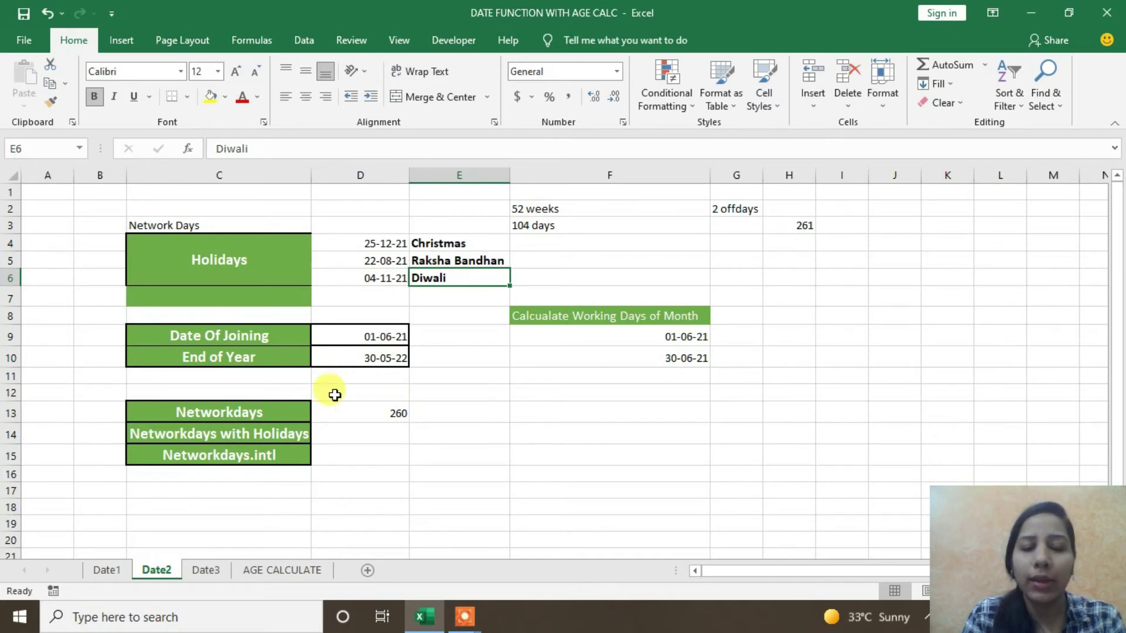
left_click(368, 436)
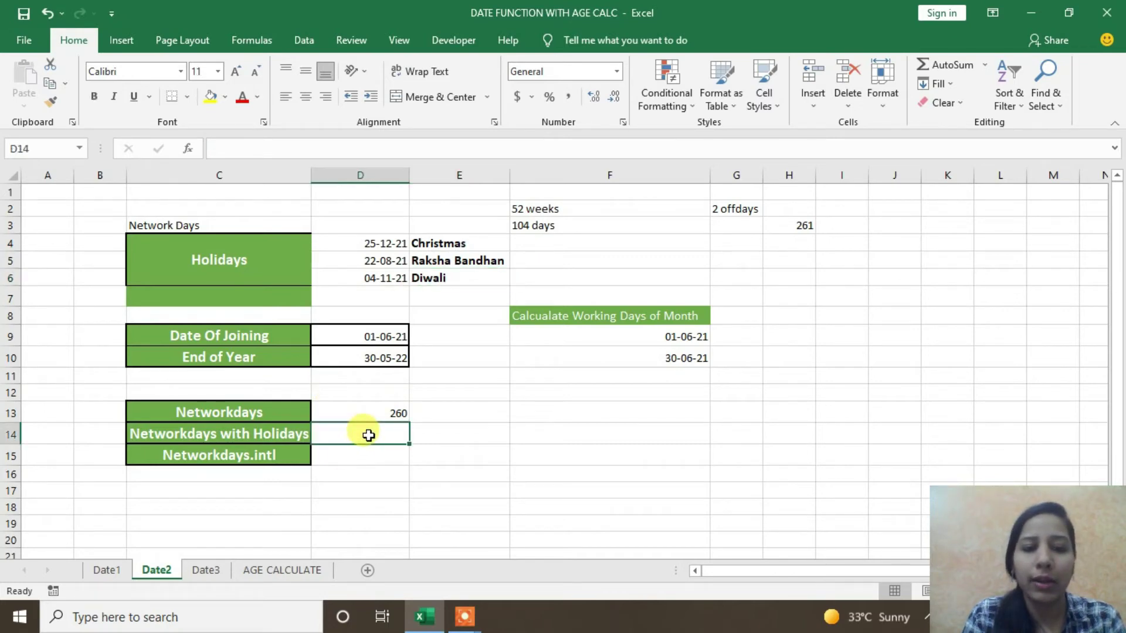
Enter =NETWORKDAYS(D9,D10,D4:D6) in D14 to exclude the three holidays, giving 259
type("=ne")
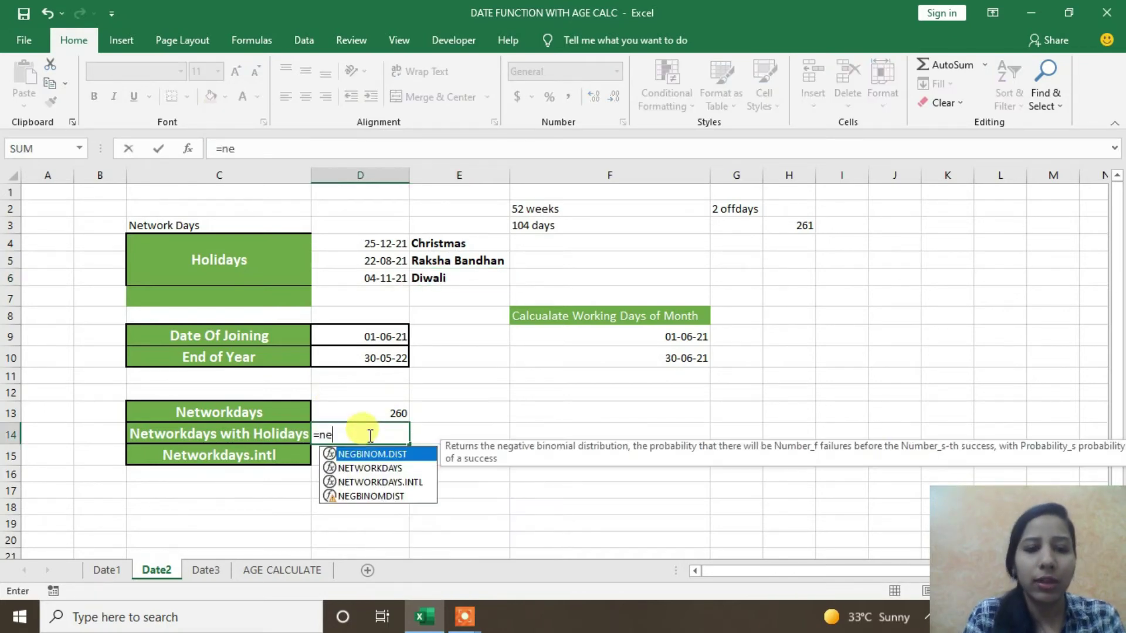
type("t")
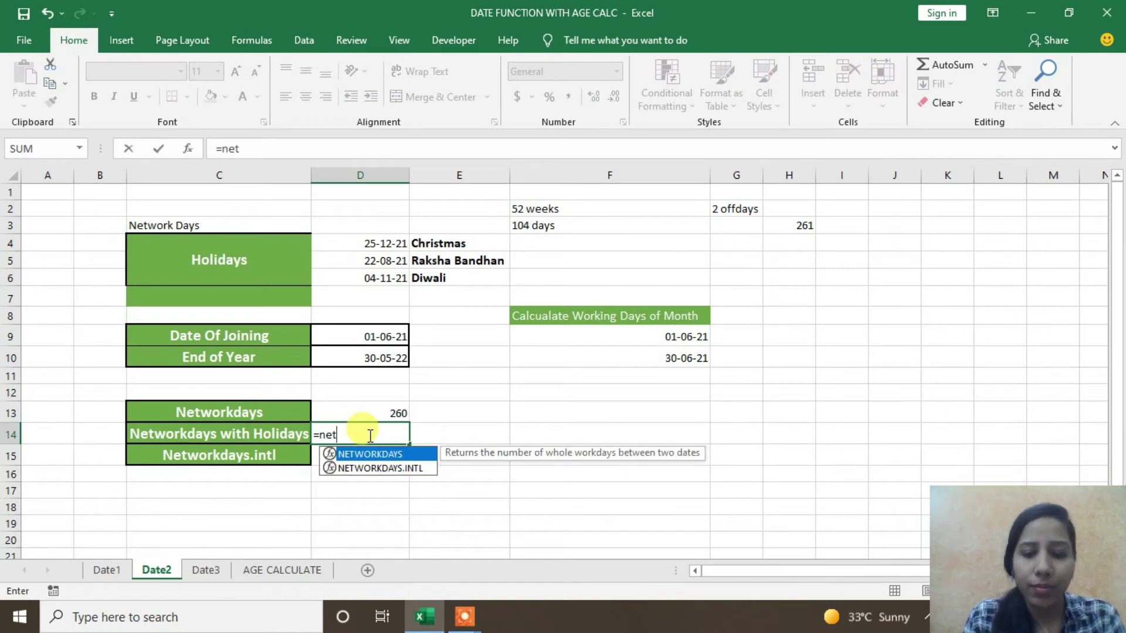
key("Tab")
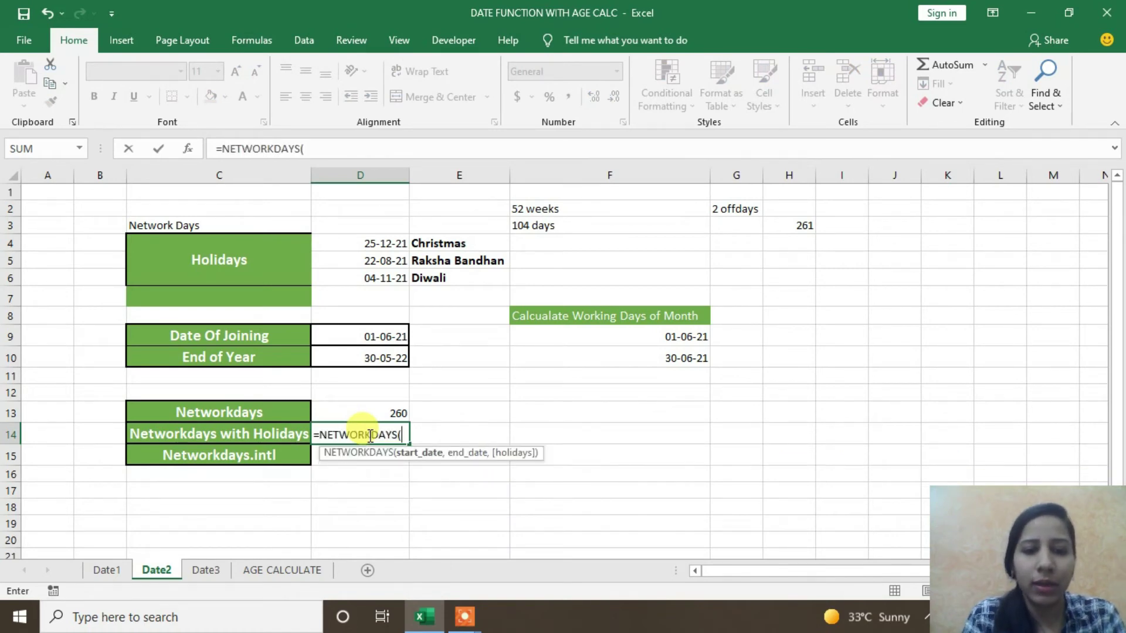
left_click(385, 339)
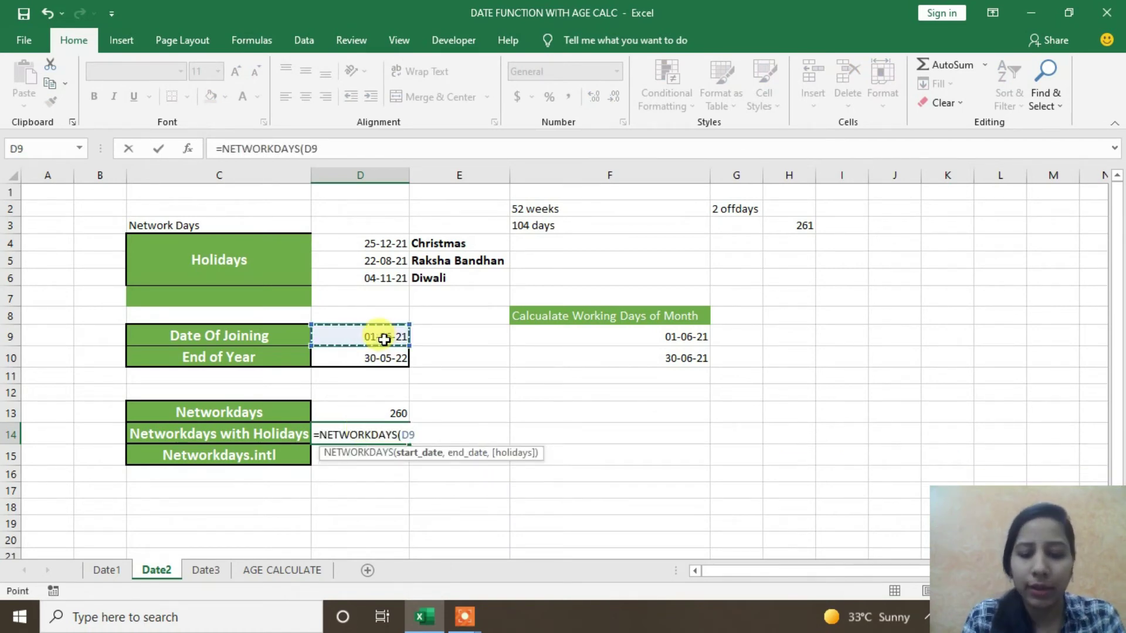
type(",")
left_click(381, 359)
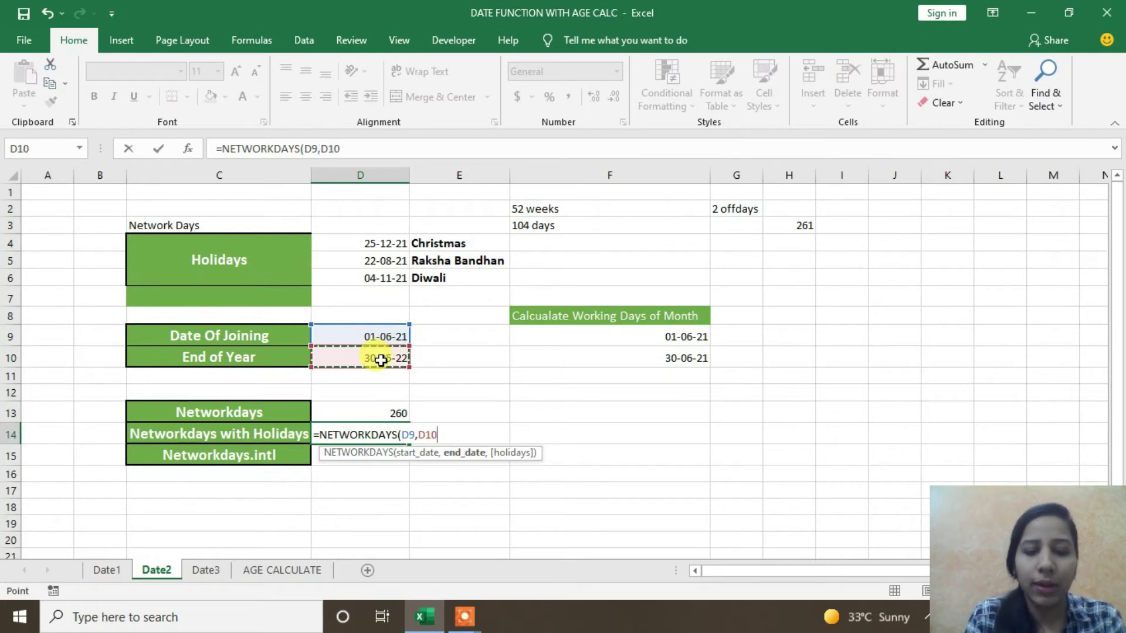
type(",")
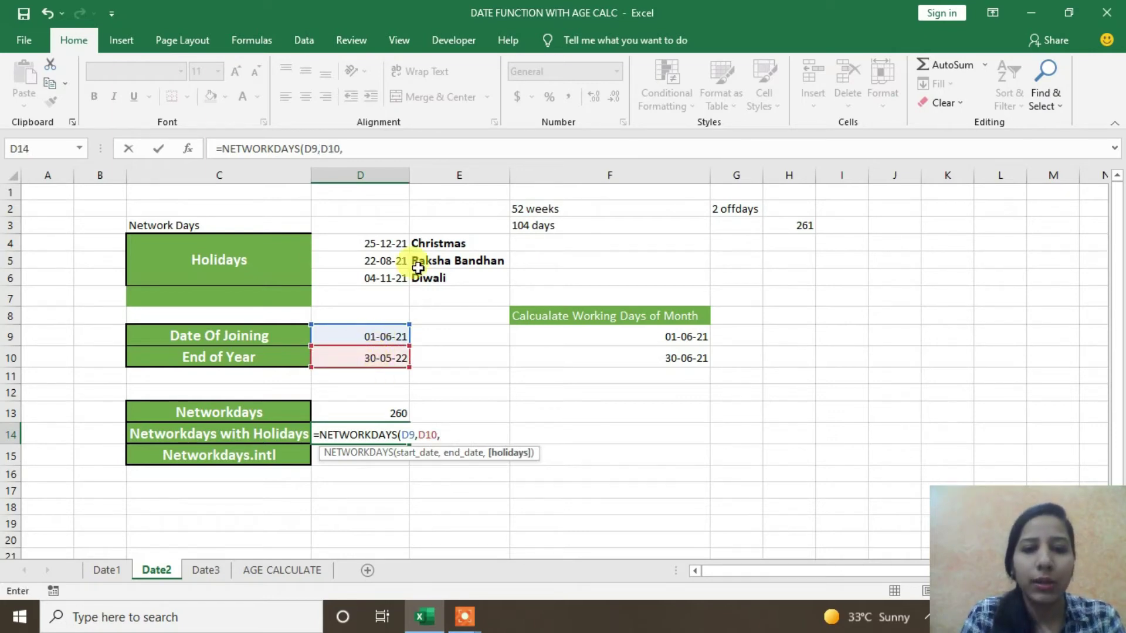
left_click_drag(366, 242, 364, 285)
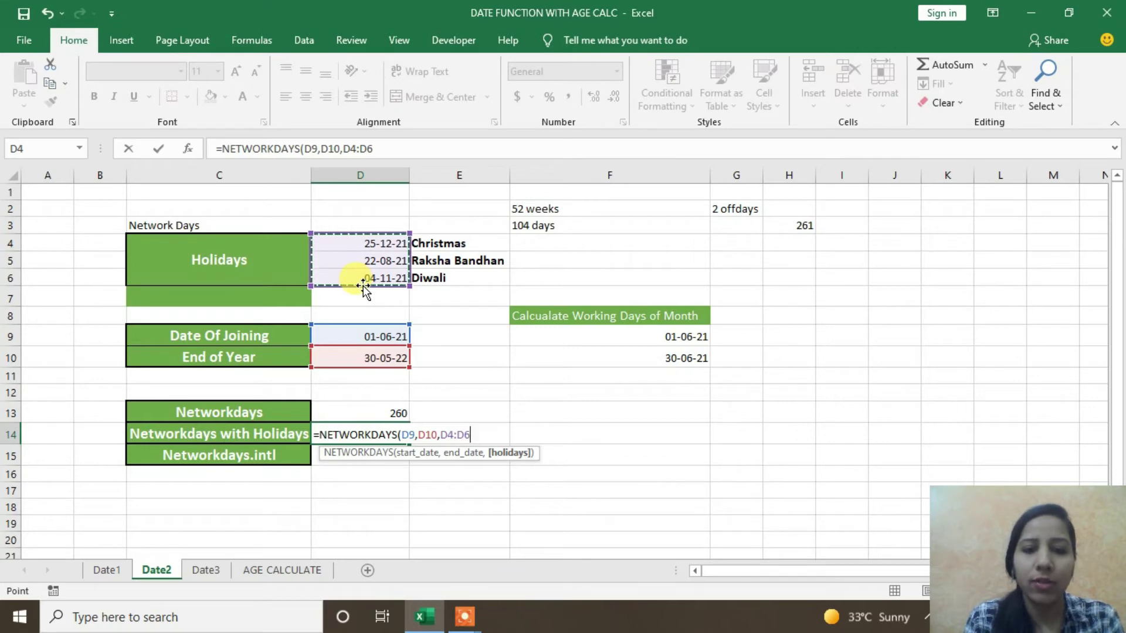
key("Return")
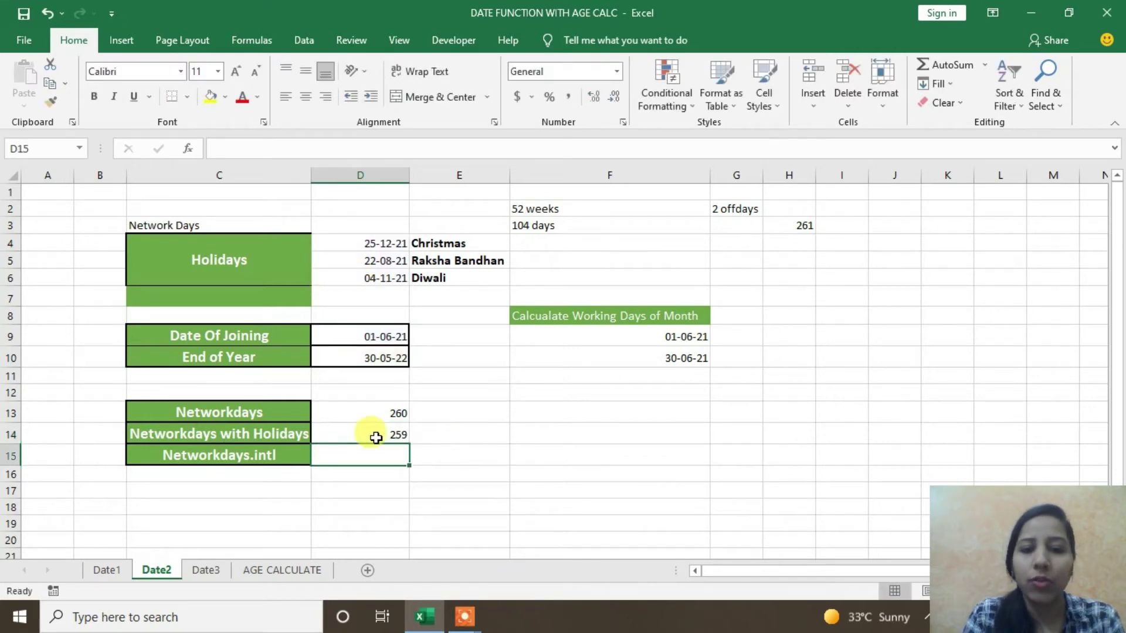
Compare D14's holiday formula with D13's plain NETWORKDAYS result, then select D15
left_click(376, 437)
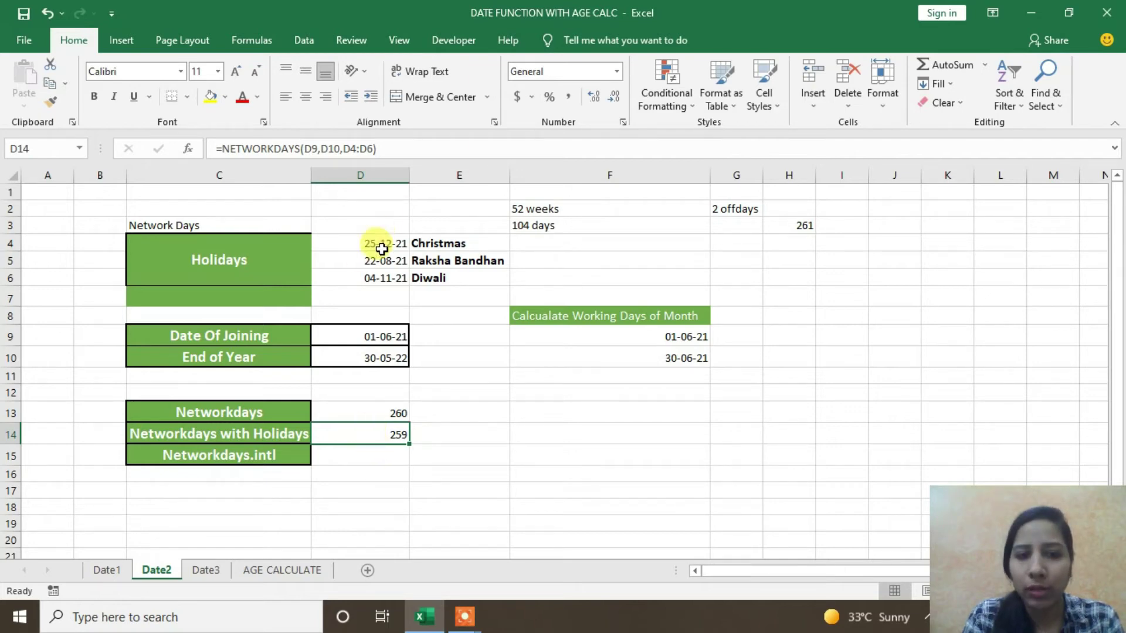
left_click_drag(382, 249, 375, 278)
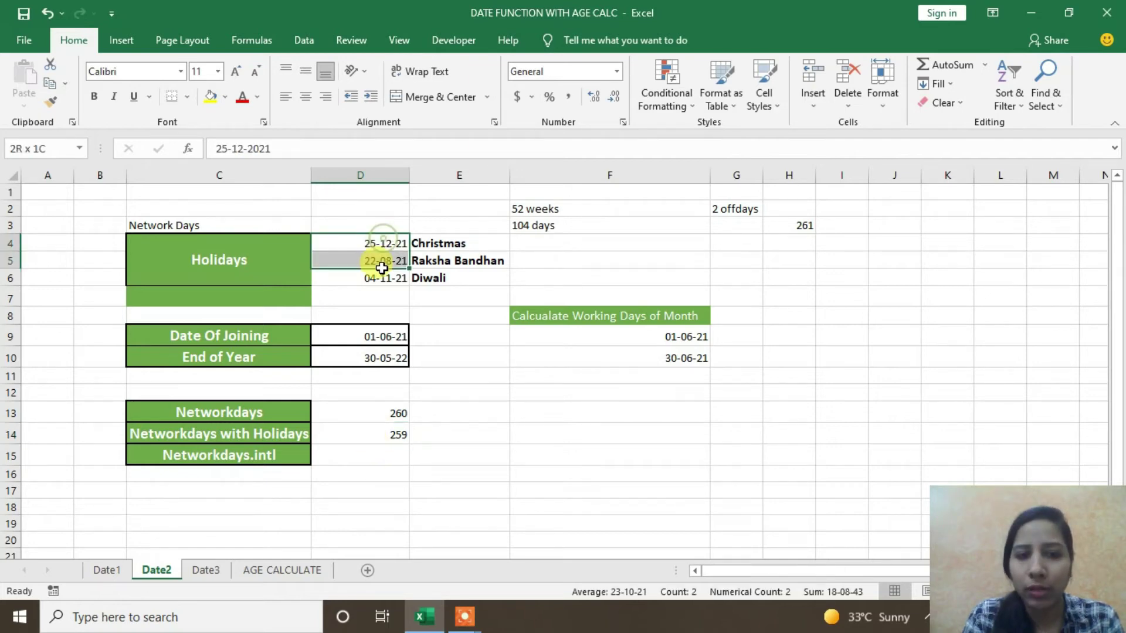
left_click(440, 320)
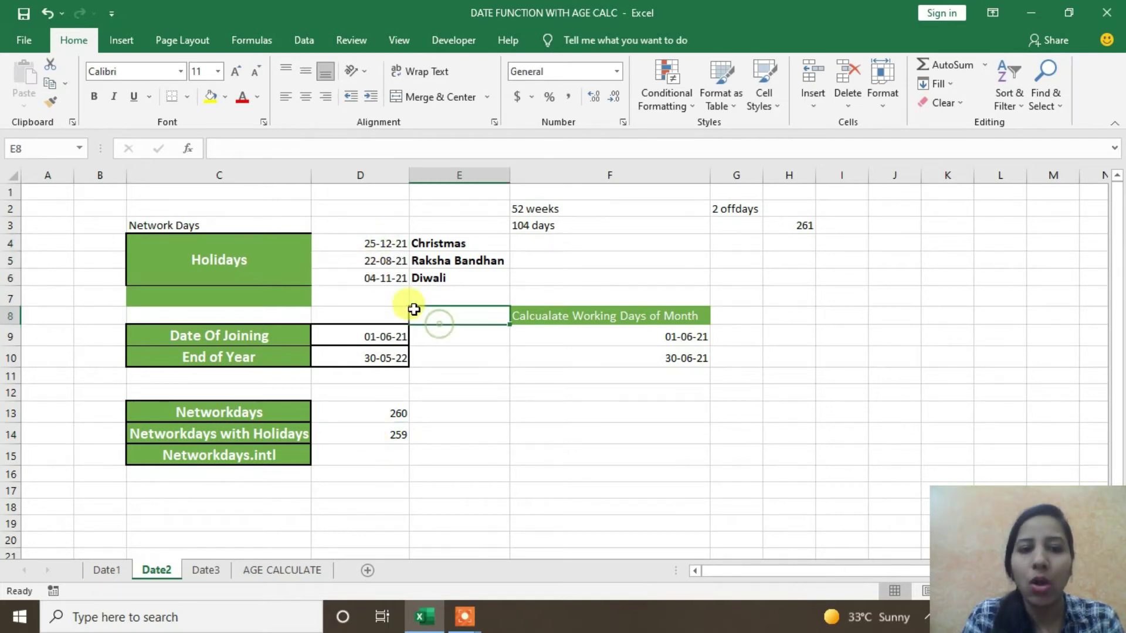
left_click(361, 435)
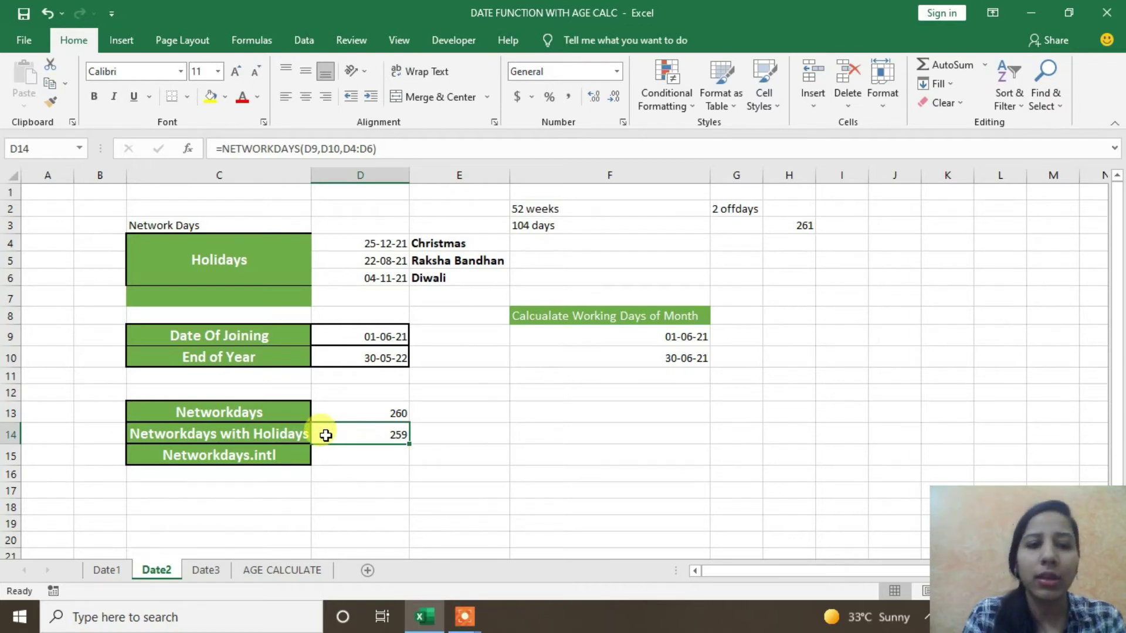
left_click(358, 413)
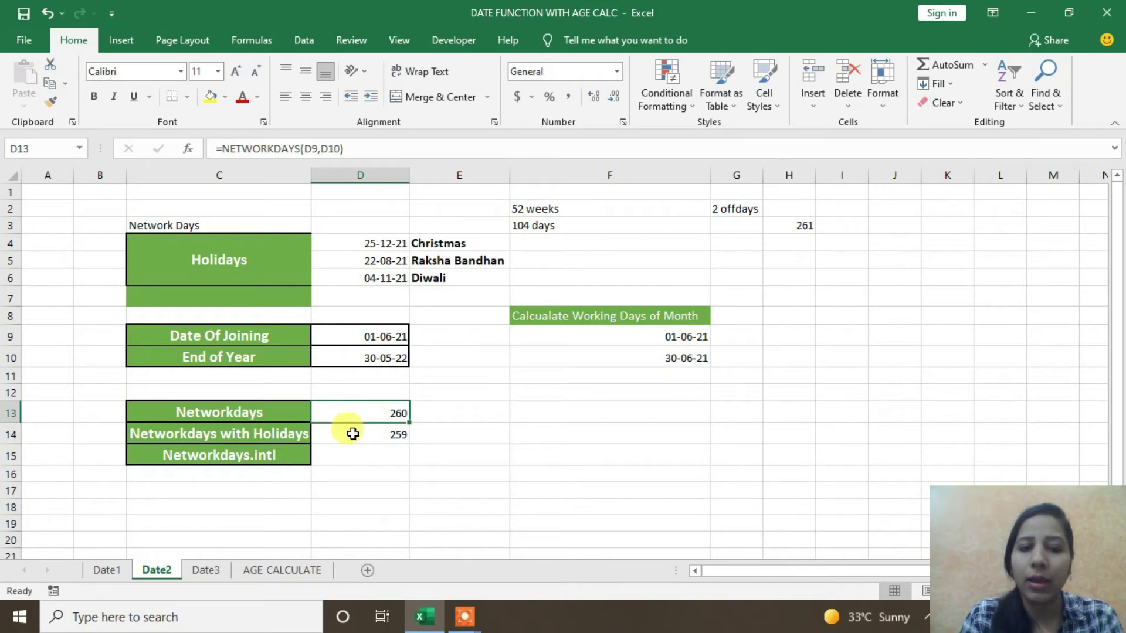
left_click(352, 433)
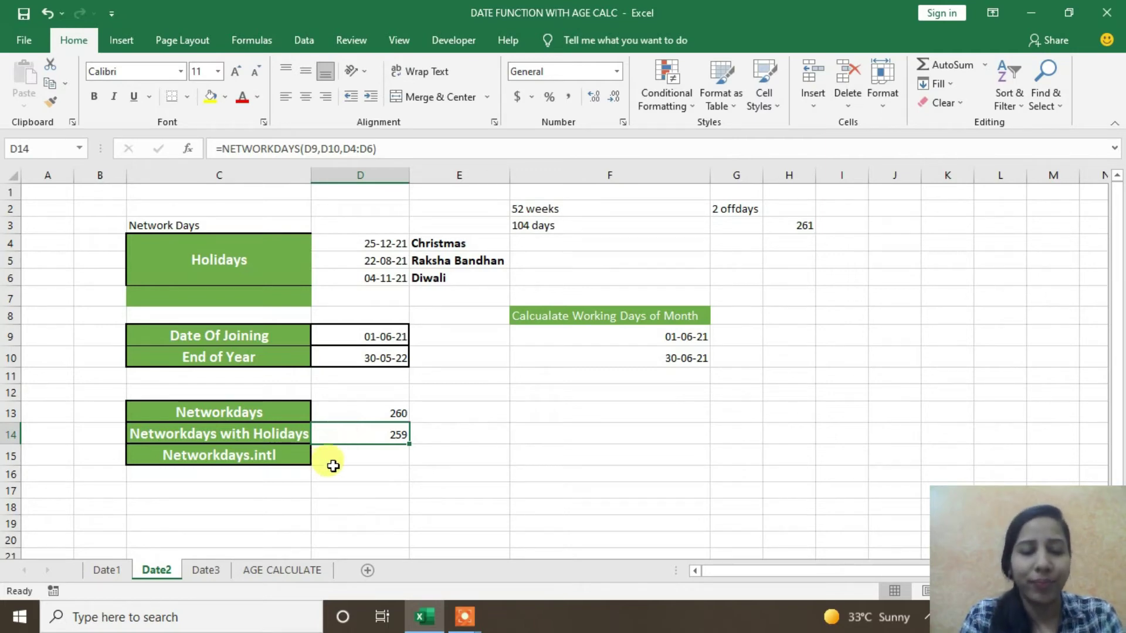
left_click(350, 457)
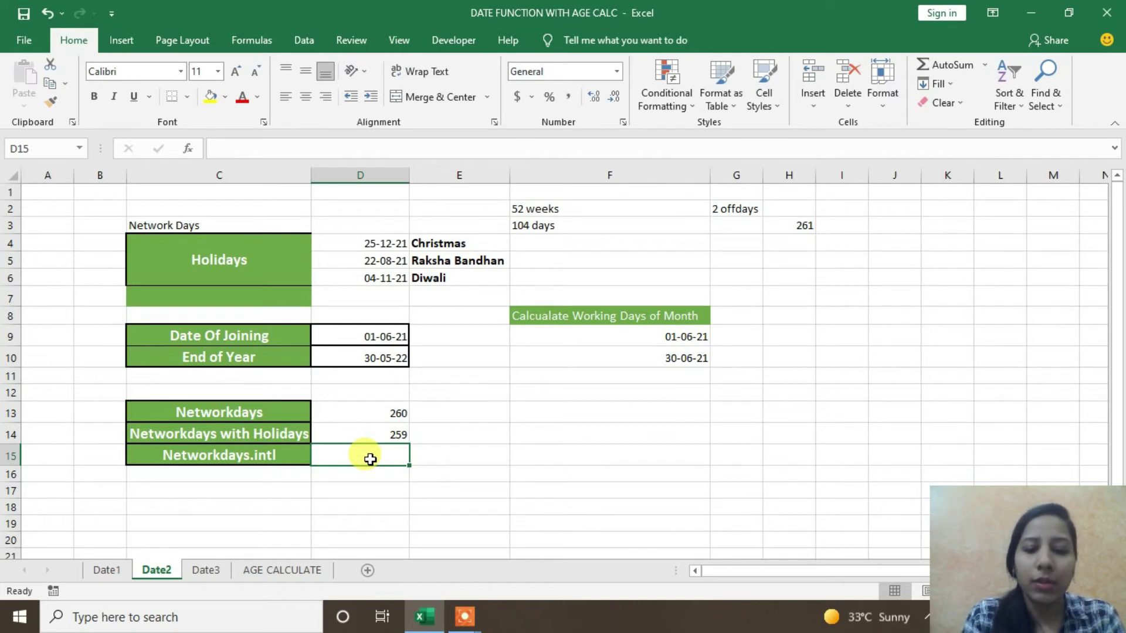
Start =NETWORKDAYS.INTL(D9,D10, in D15 and choose the '7 - Friday, Saturday' weekend type
type("=ne")
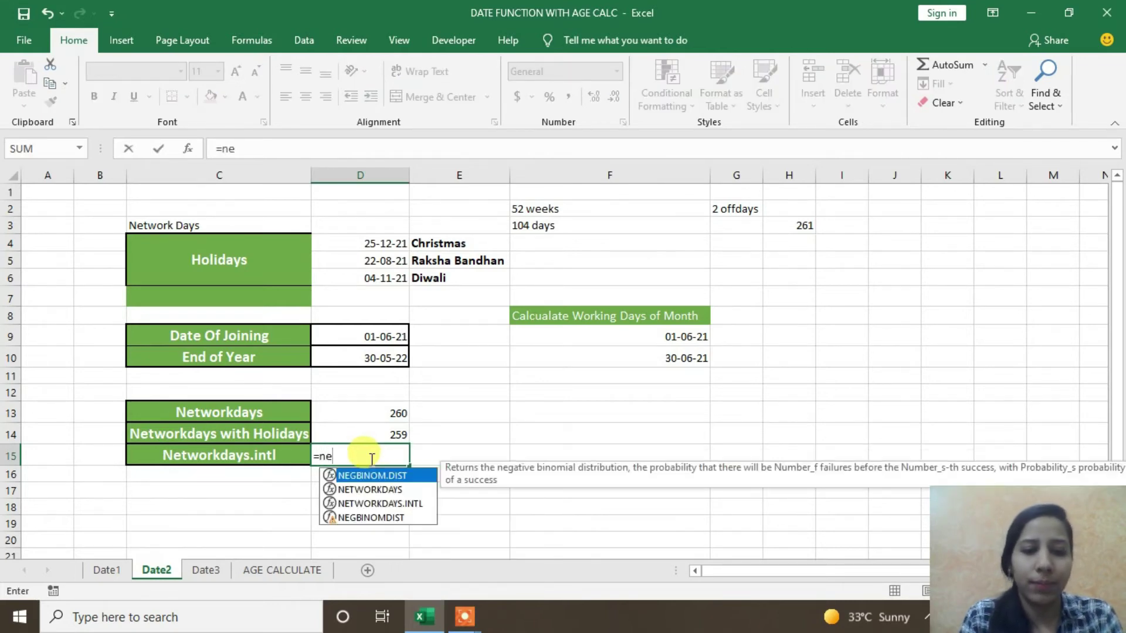
type("tw")
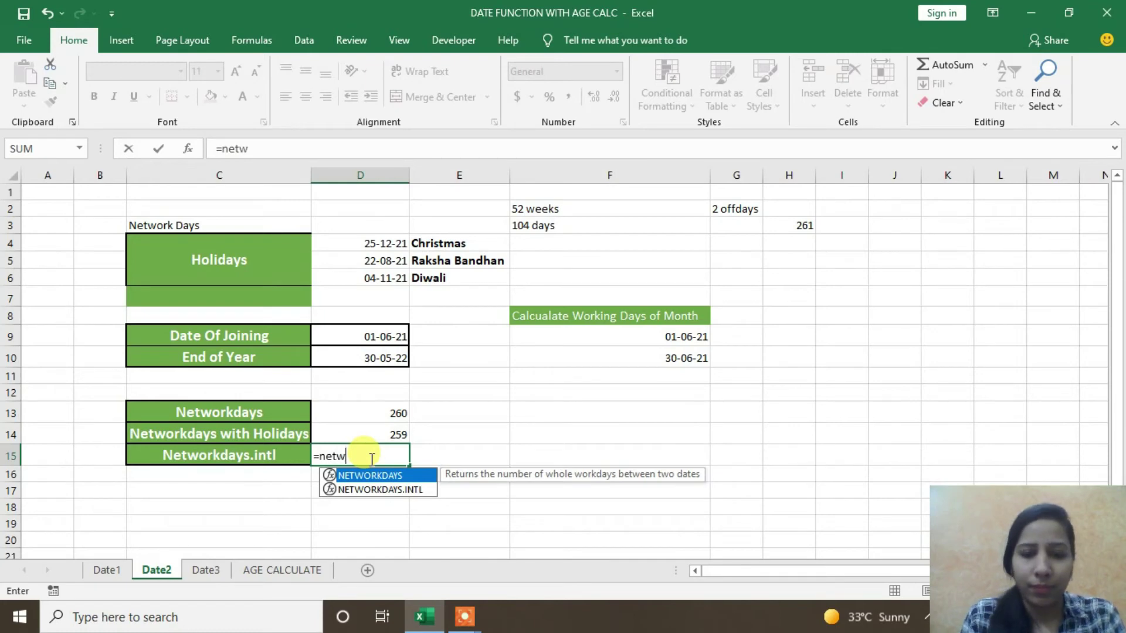
key("Down")
key("Tab")
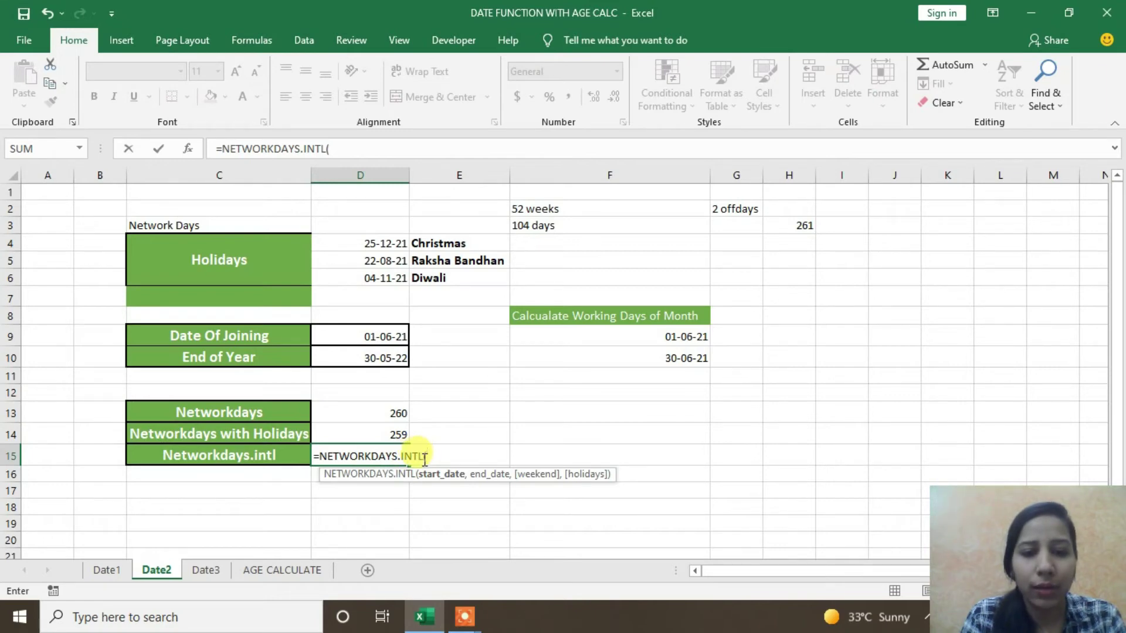
left_click(377, 337)
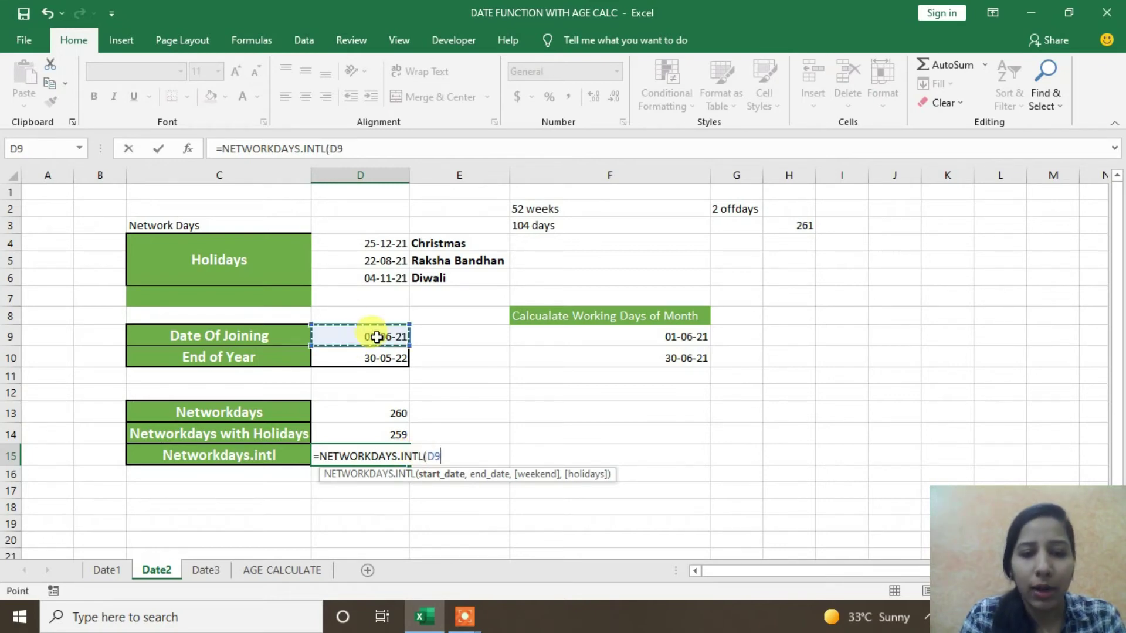
left_click(358, 360)
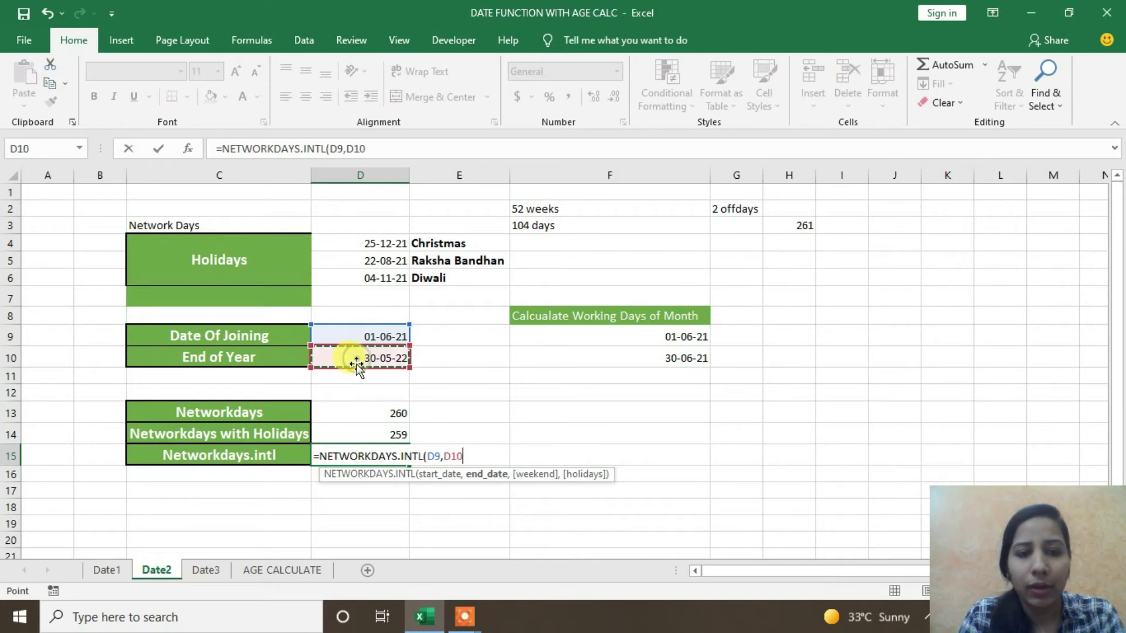
type(",")
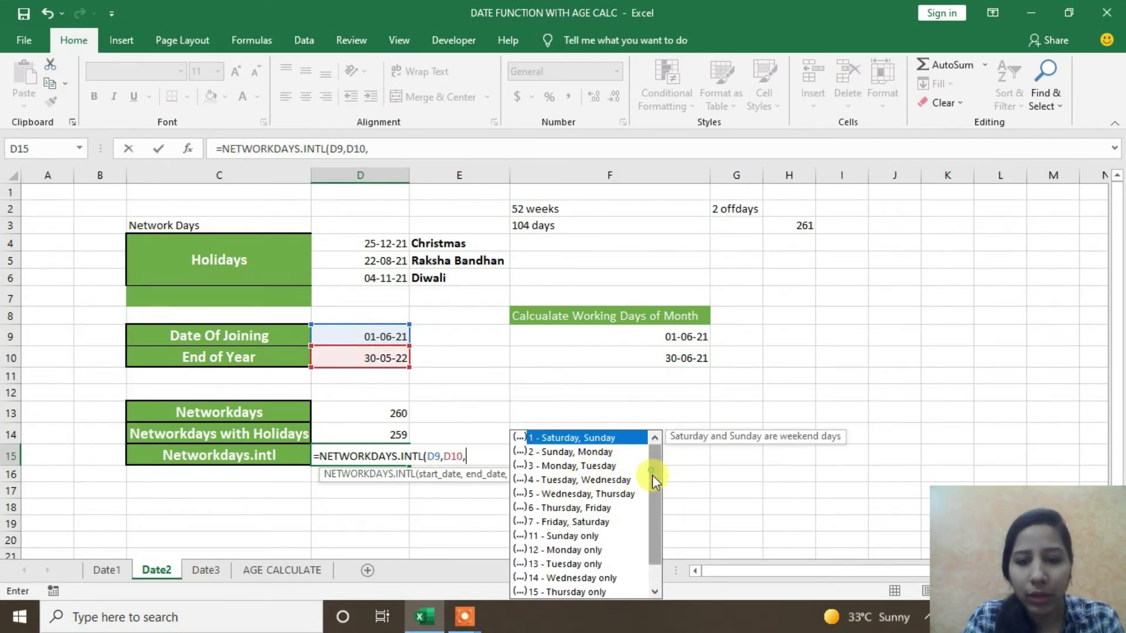
left_click_drag(652, 475, 652, 522)
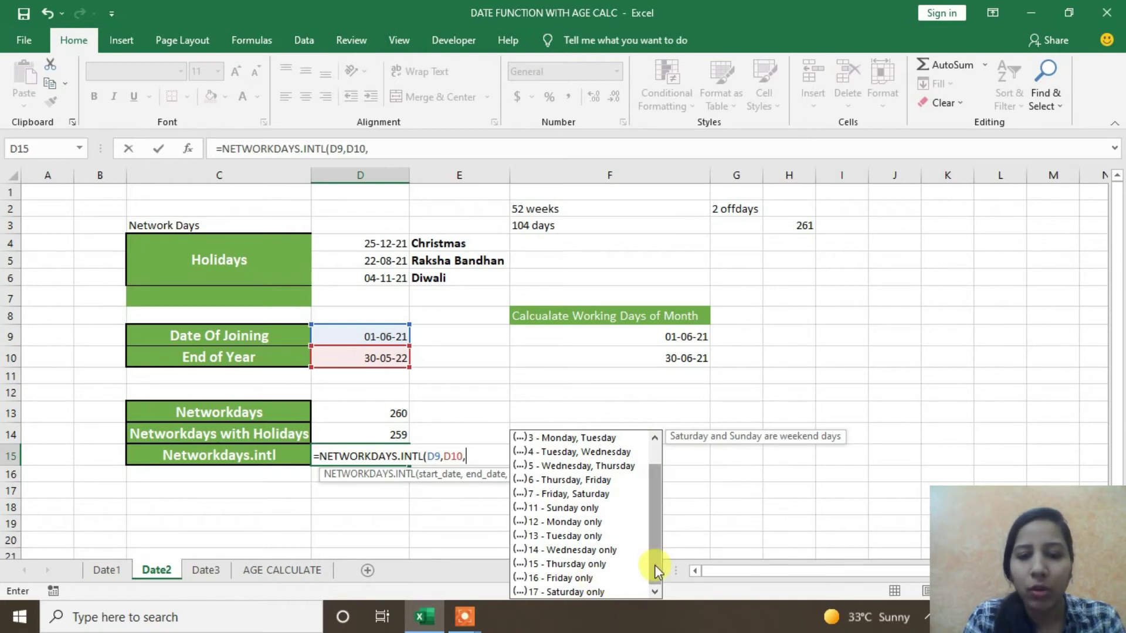
left_click_drag(655, 565, 656, 470)
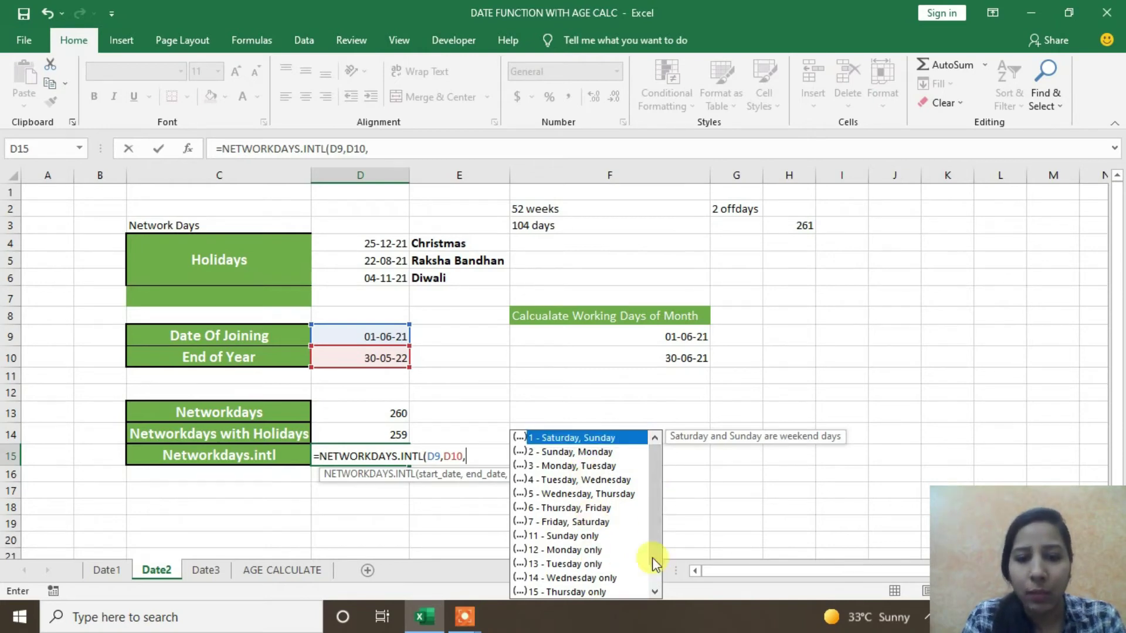
left_click_drag(652, 558, 657, 573)
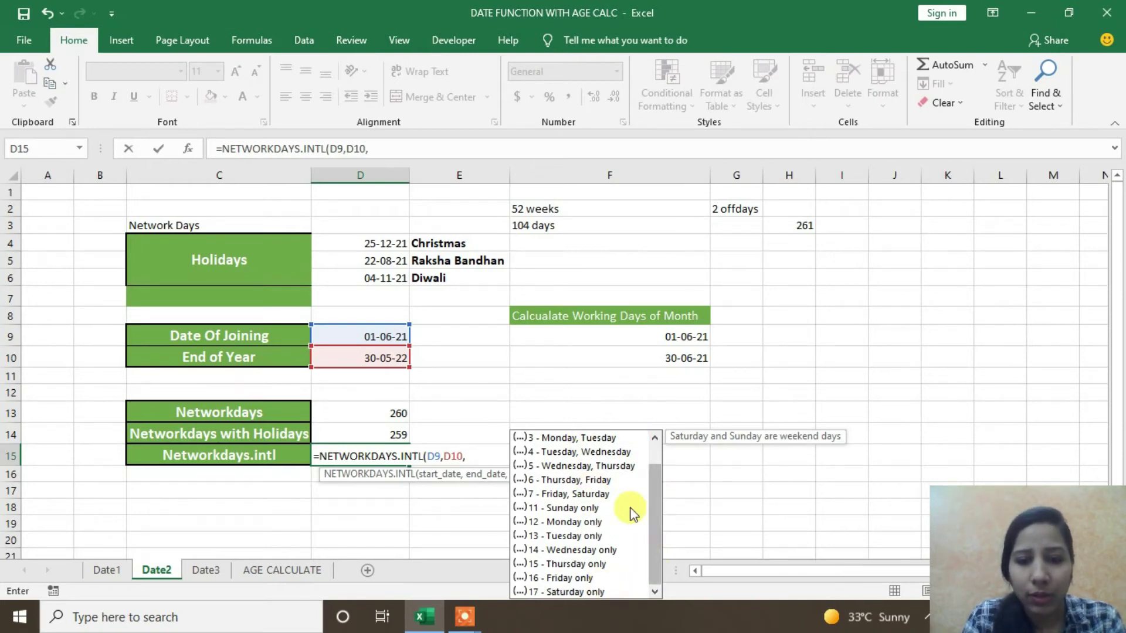
left_click(573, 494)
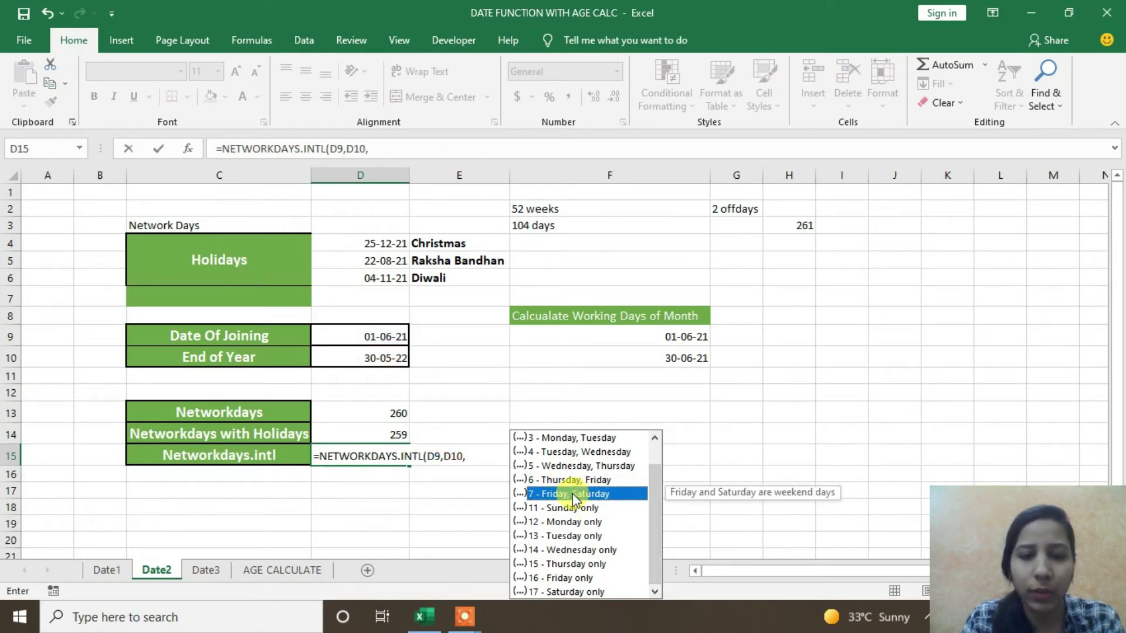
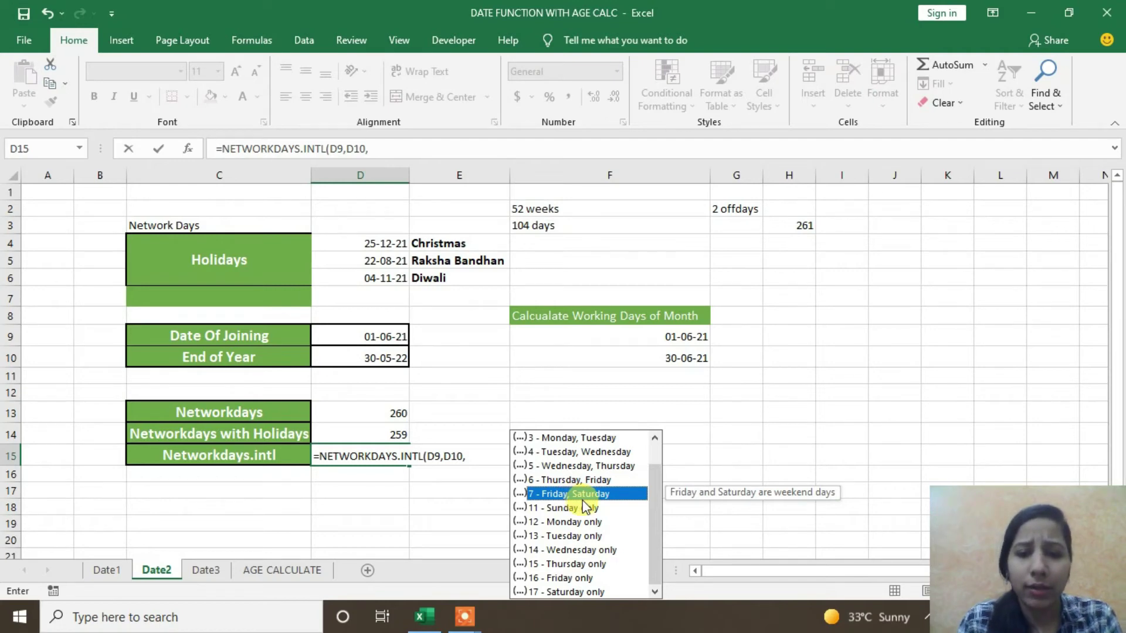
Complete =NETWORKDAYS.INTL(D9,D10,7,D4:D6) in D15 with Friday–Saturday weekends and D4:D6 holidays, giving 258
key("Tab")
key("Return")
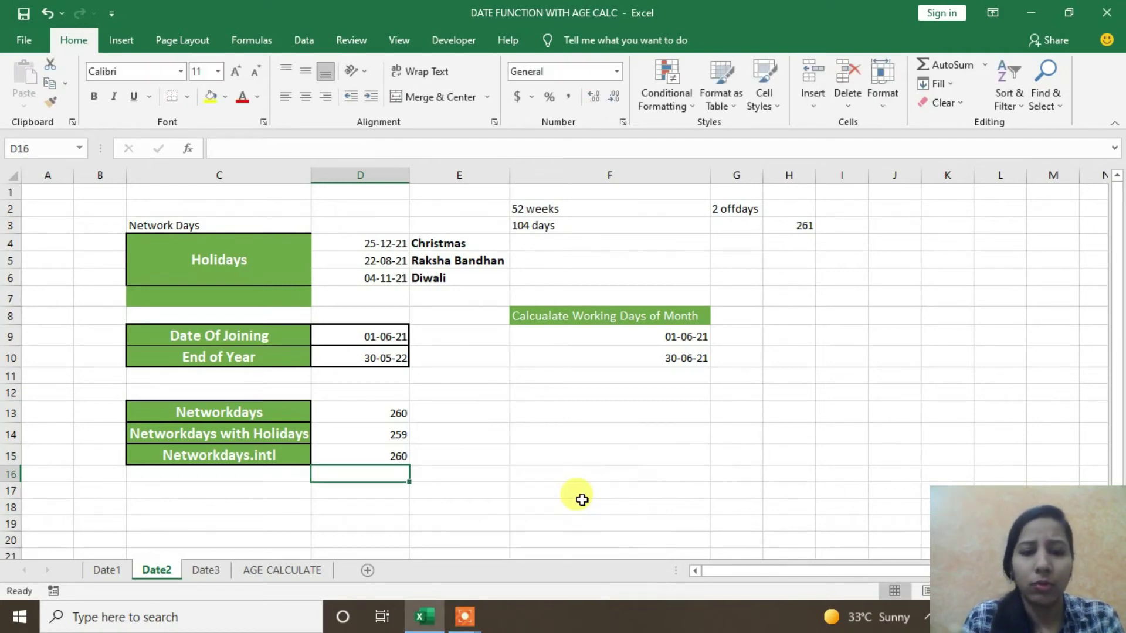
double_click(375, 456)
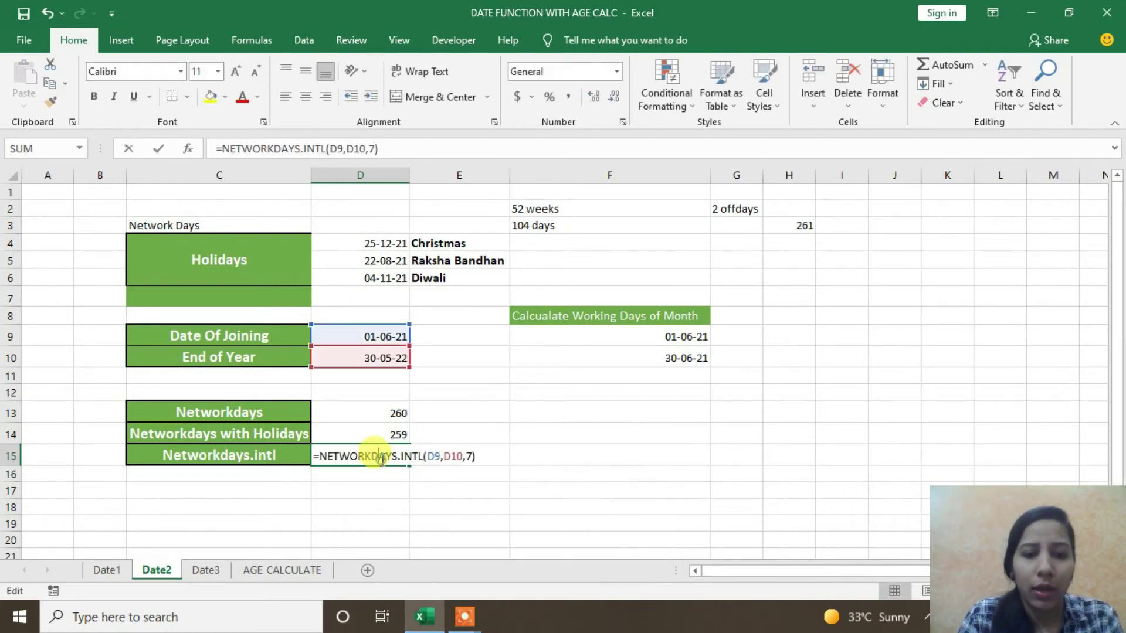
left_click(472, 456)
type(",")
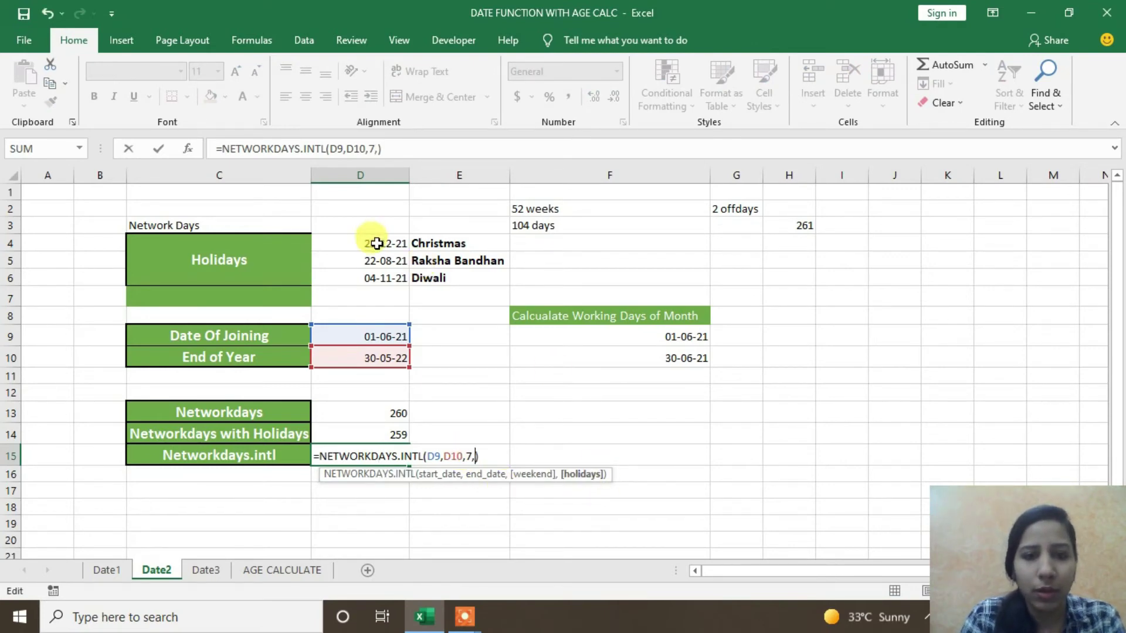
left_click_drag(372, 241, 371, 278)
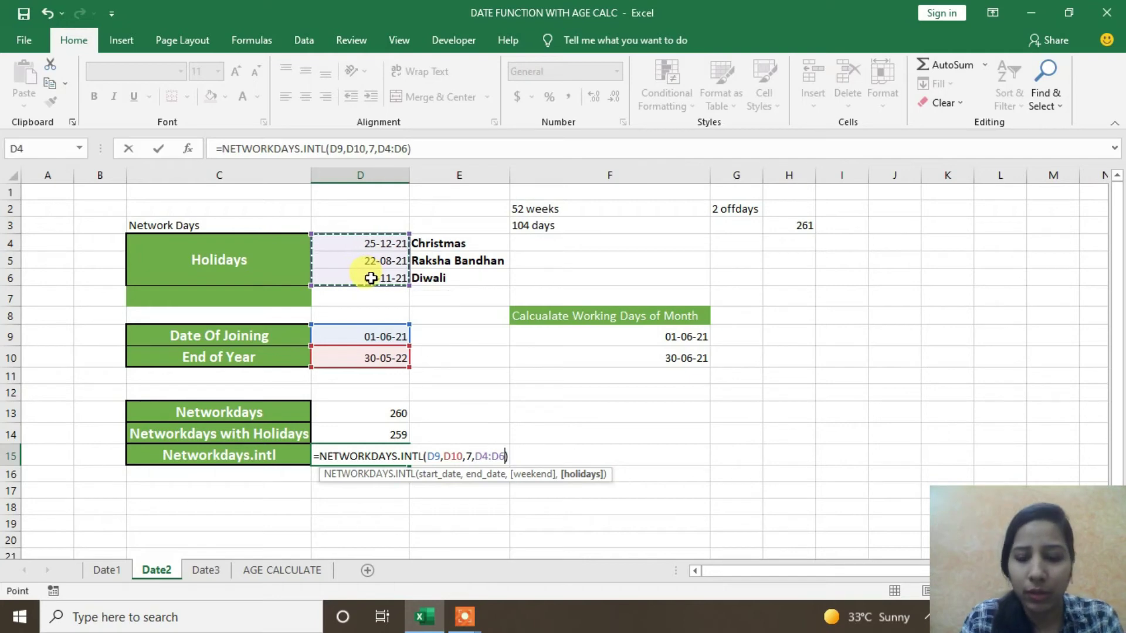
key("Return")
left_click(374, 456)
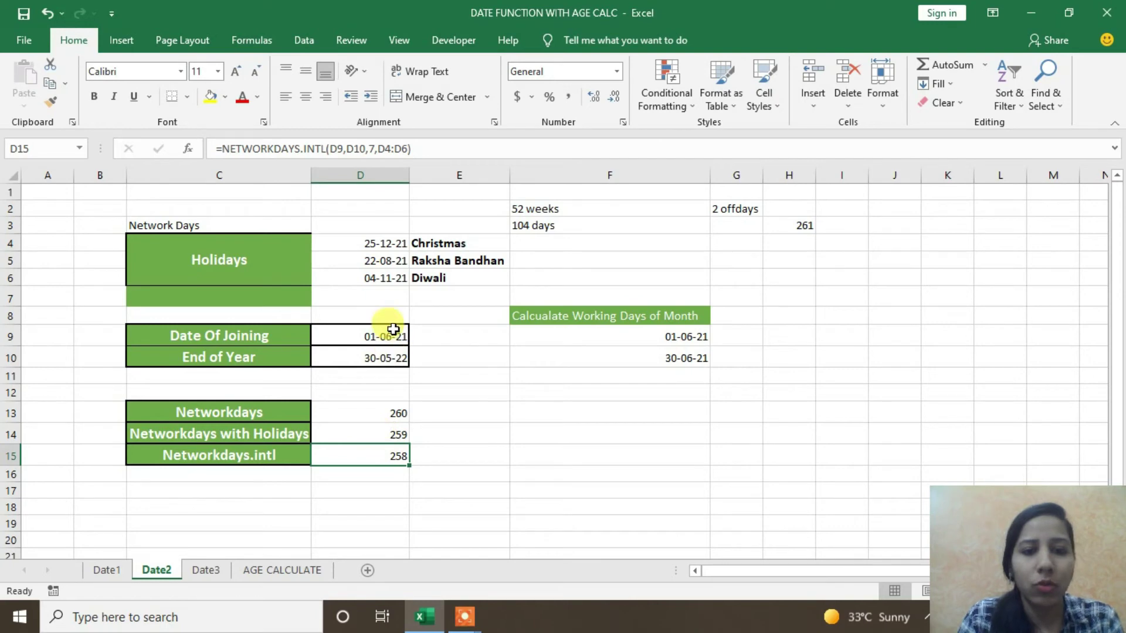
left_click(427, 459)
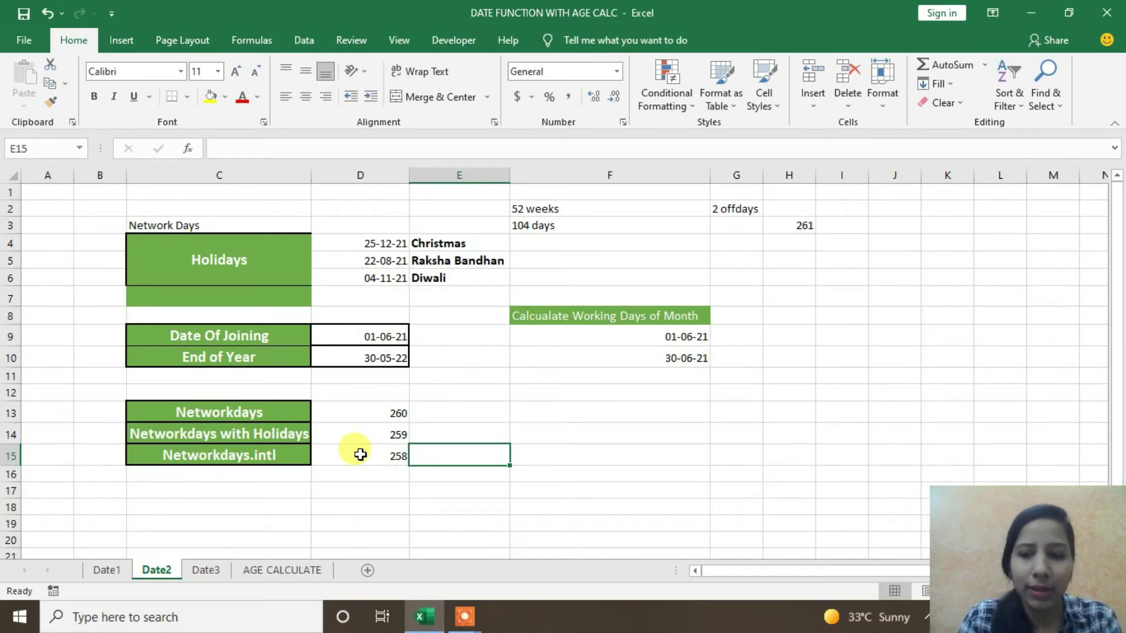
left_click(361, 455)
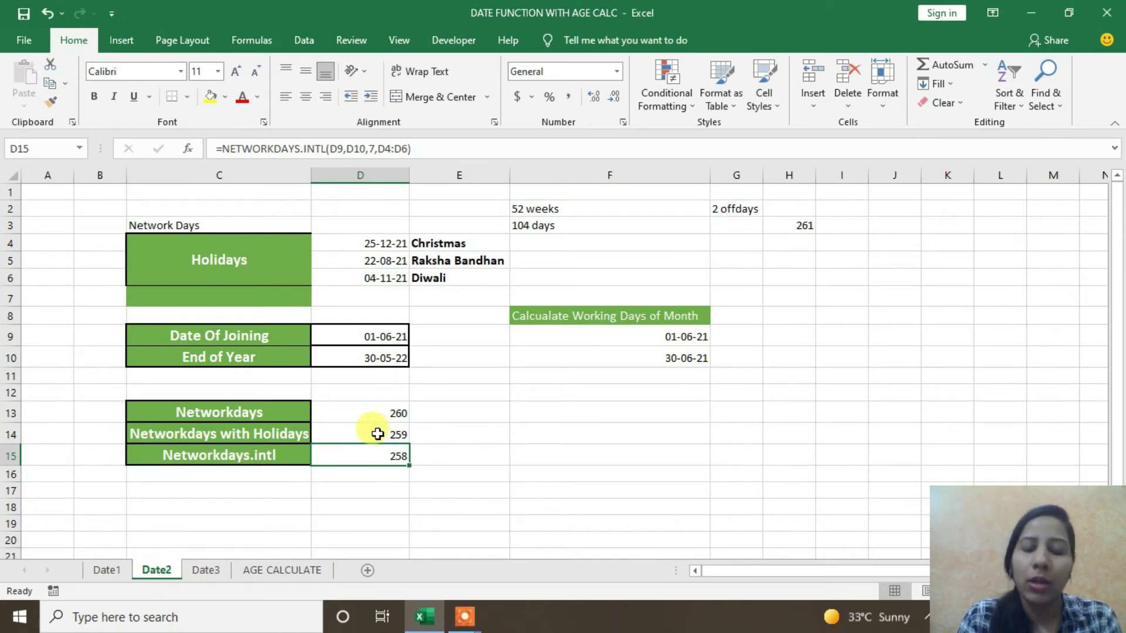
left_click(460, 429)
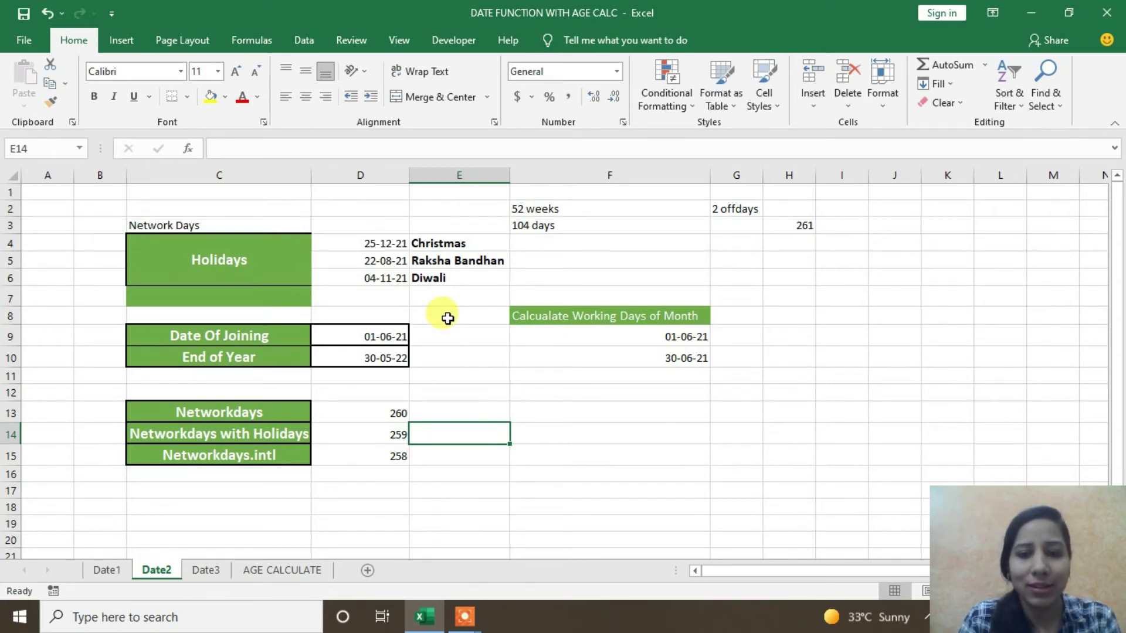
left_click(572, 376)
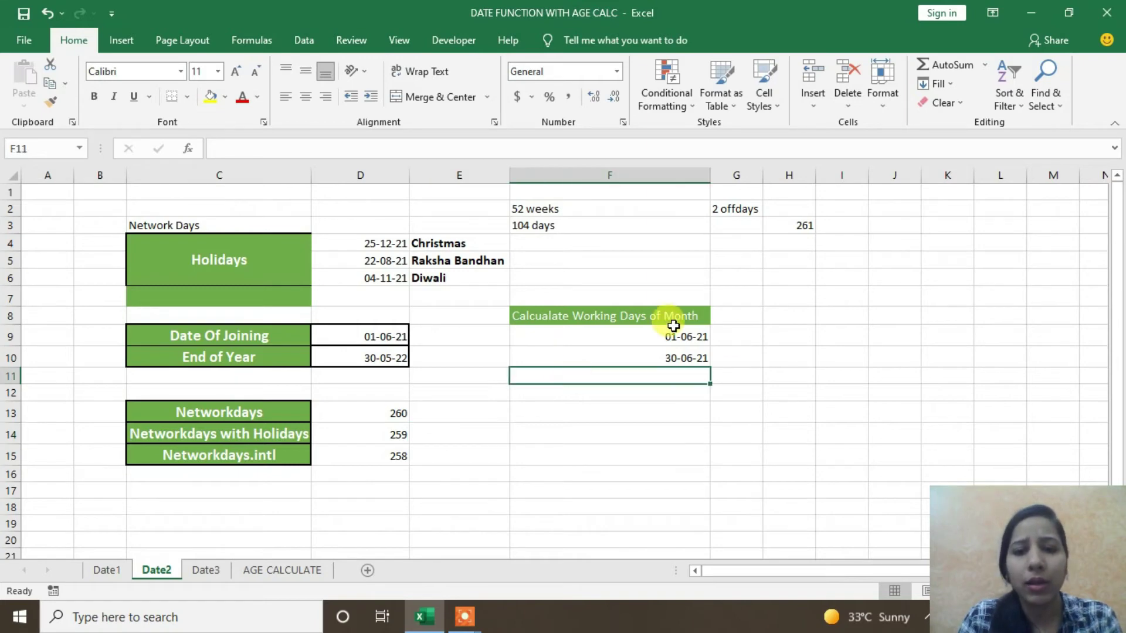
Enter =NETWORKDAYS(F9,F10) in F11 to count June 2021's 22 working days
left_click(633, 359)
left_click(631, 371)
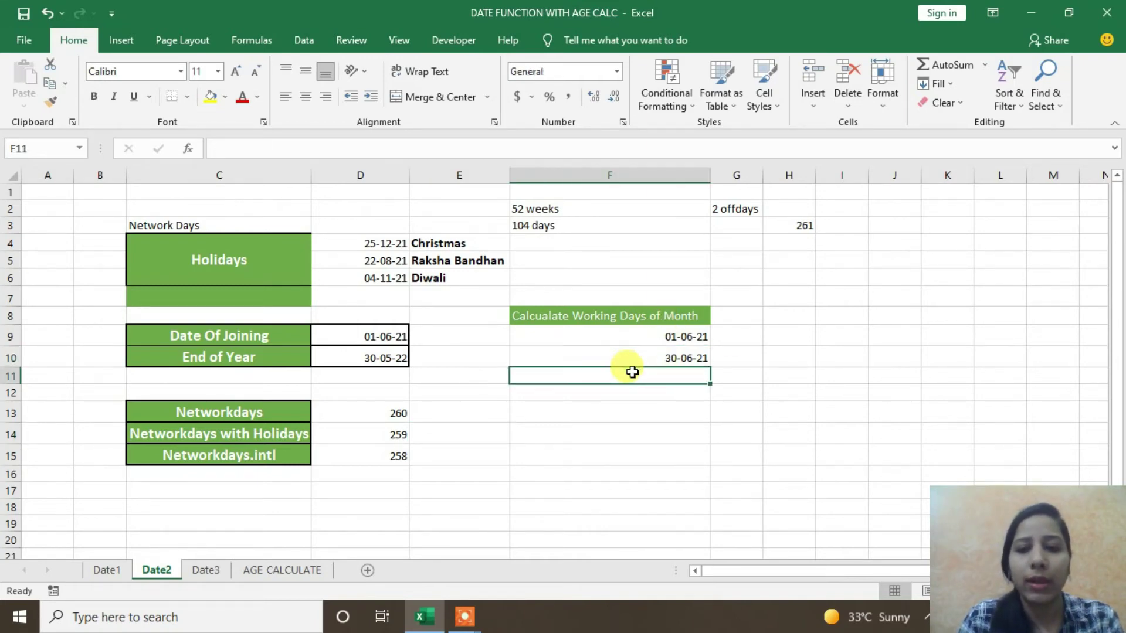
type("=")
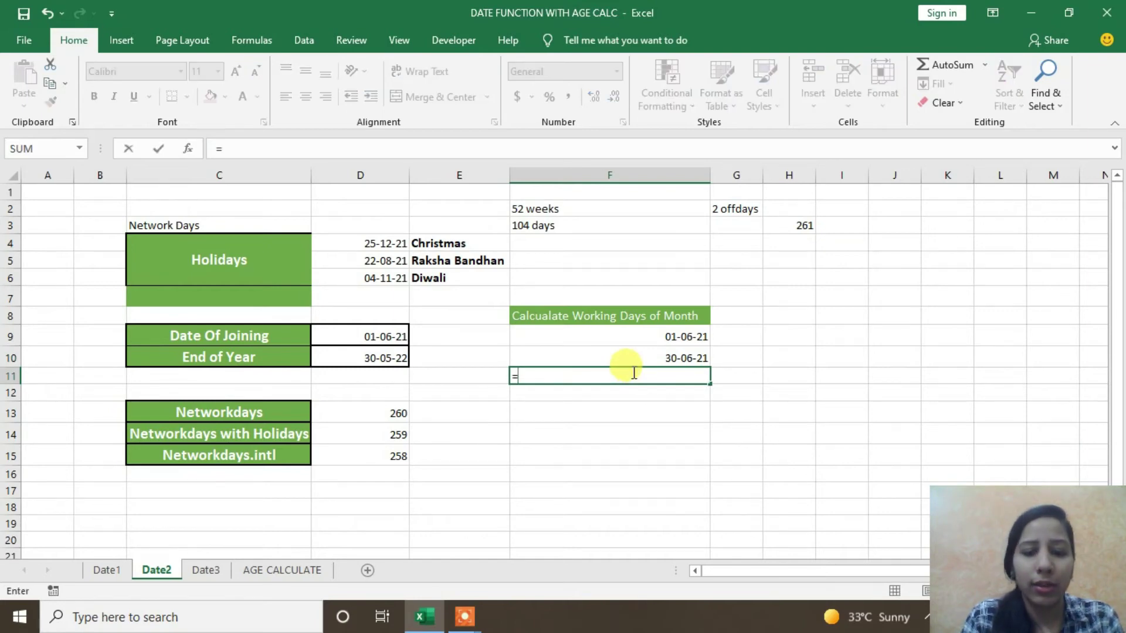
type("ne")
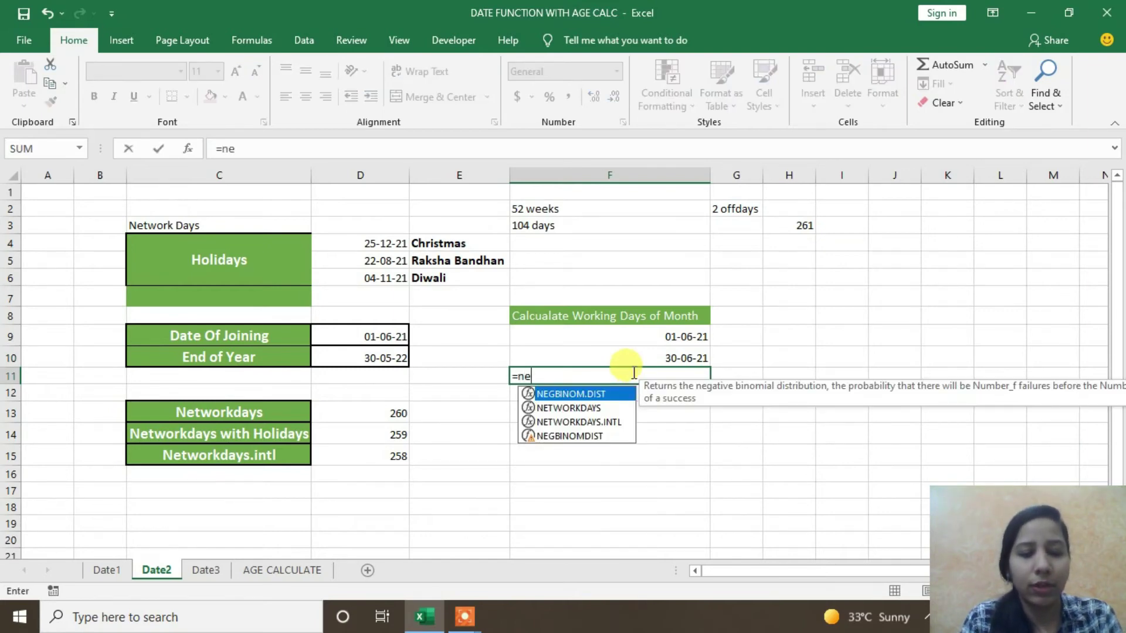
type("t")
key("Tab")
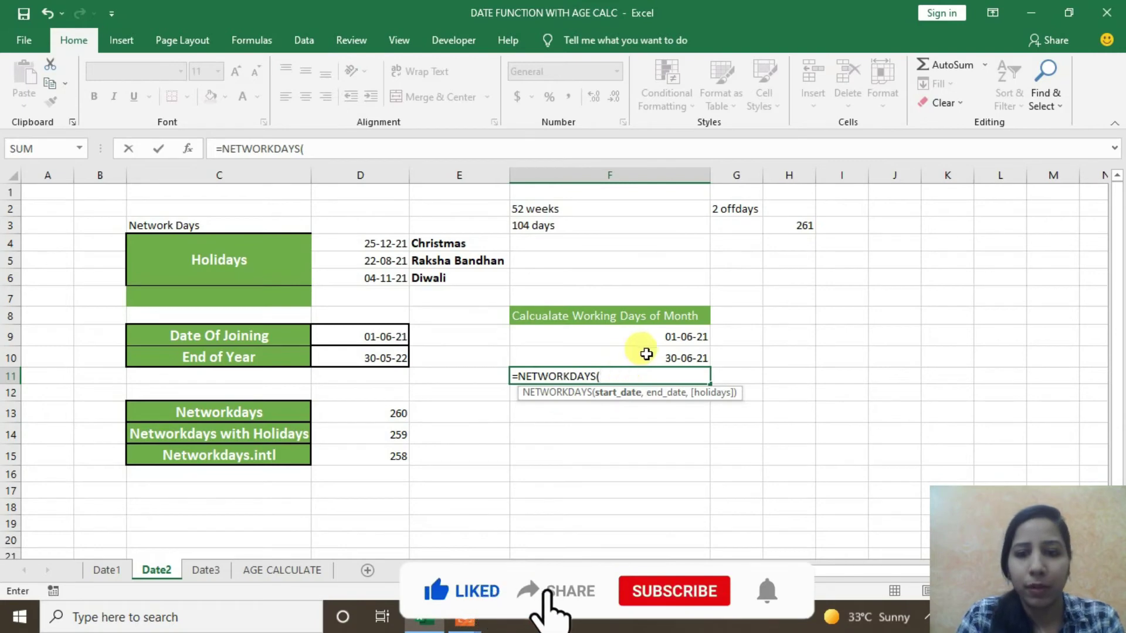
left_click(653, 337)
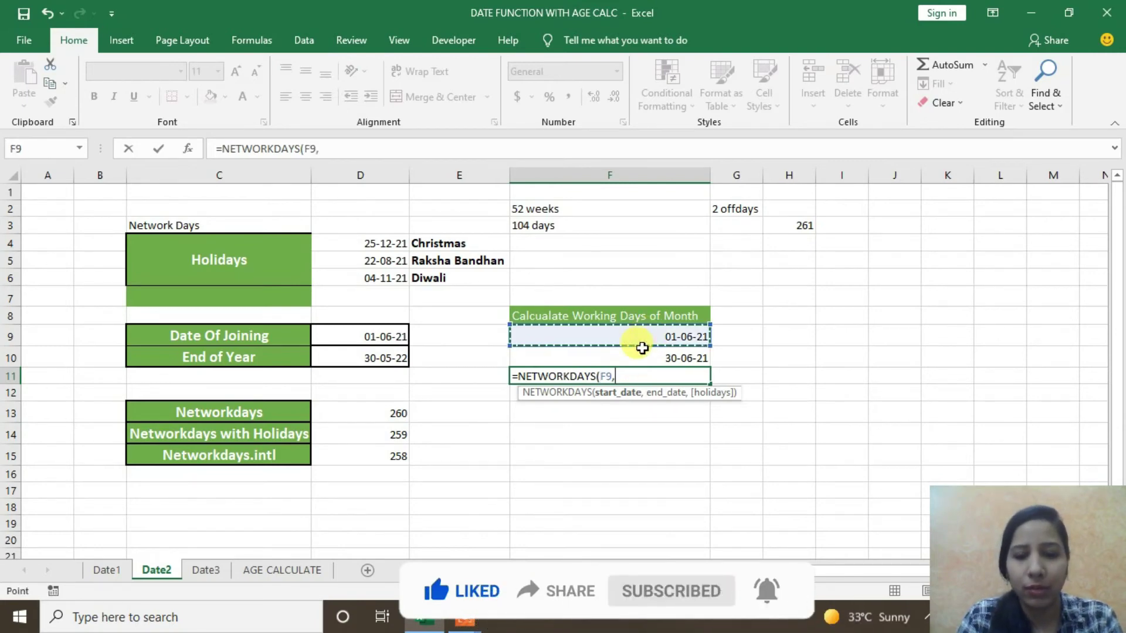
type(",")
left_click(640, 360)
type(")")
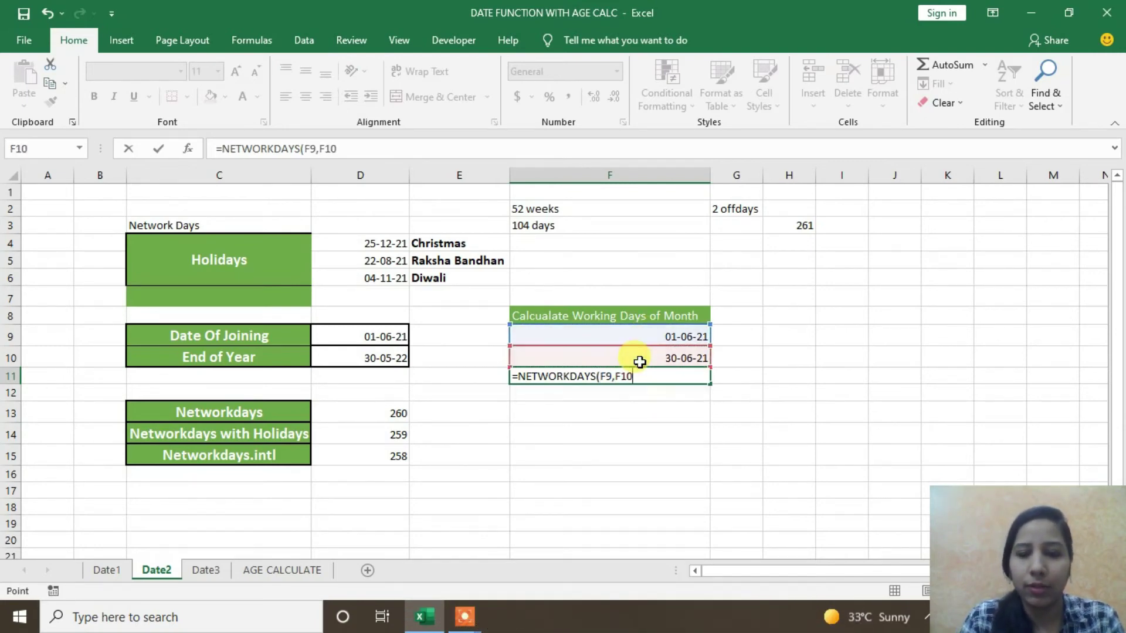
key("Return")
Review the F11 result against the F9 and F10 dates and the D15 formula
left_click(655, 375)
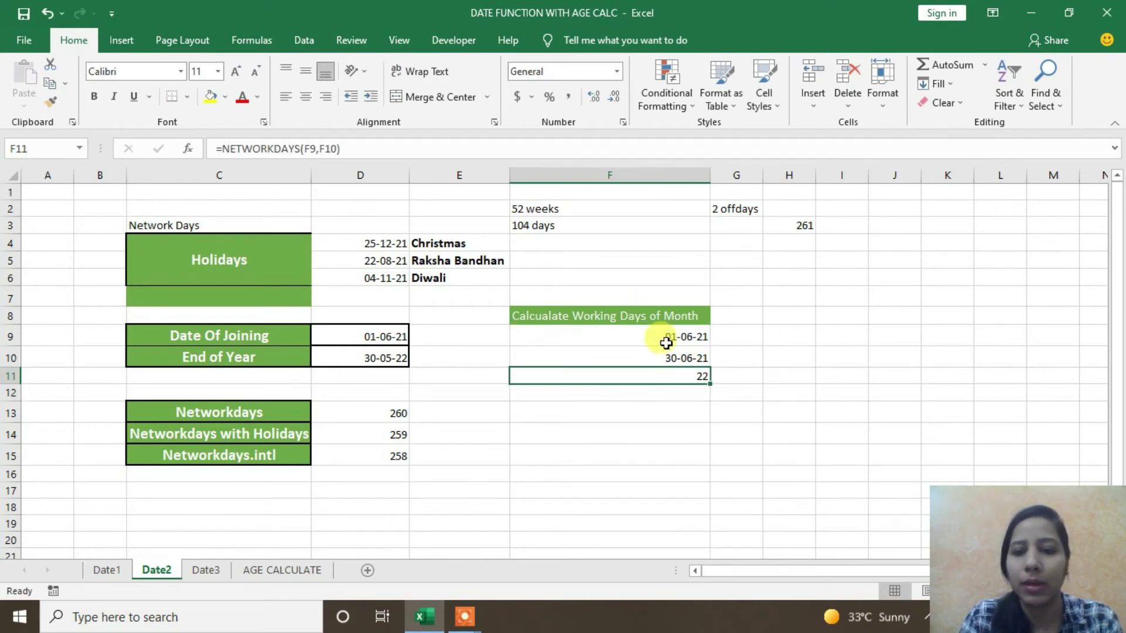
left_click(637, 333)
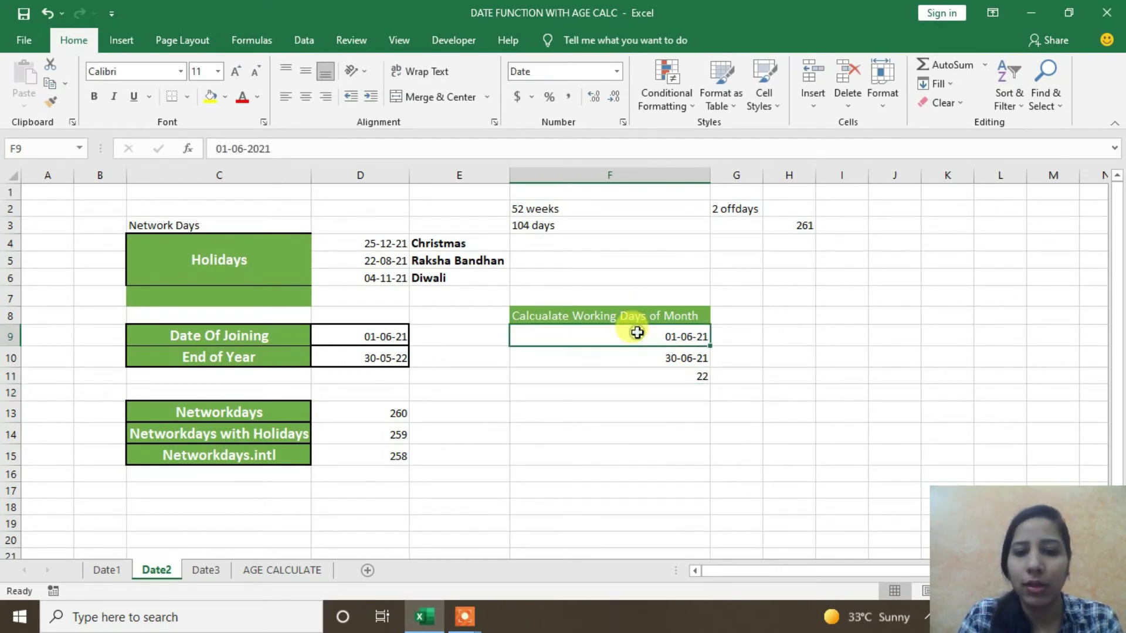
left_click(642, 377)
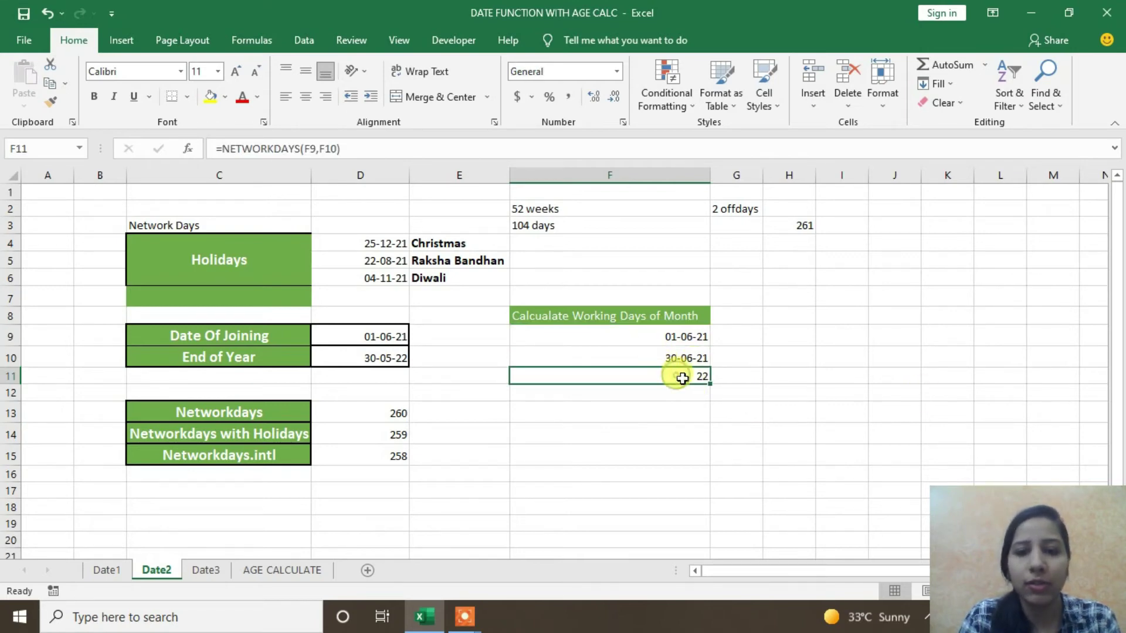
left_click(339, 452)
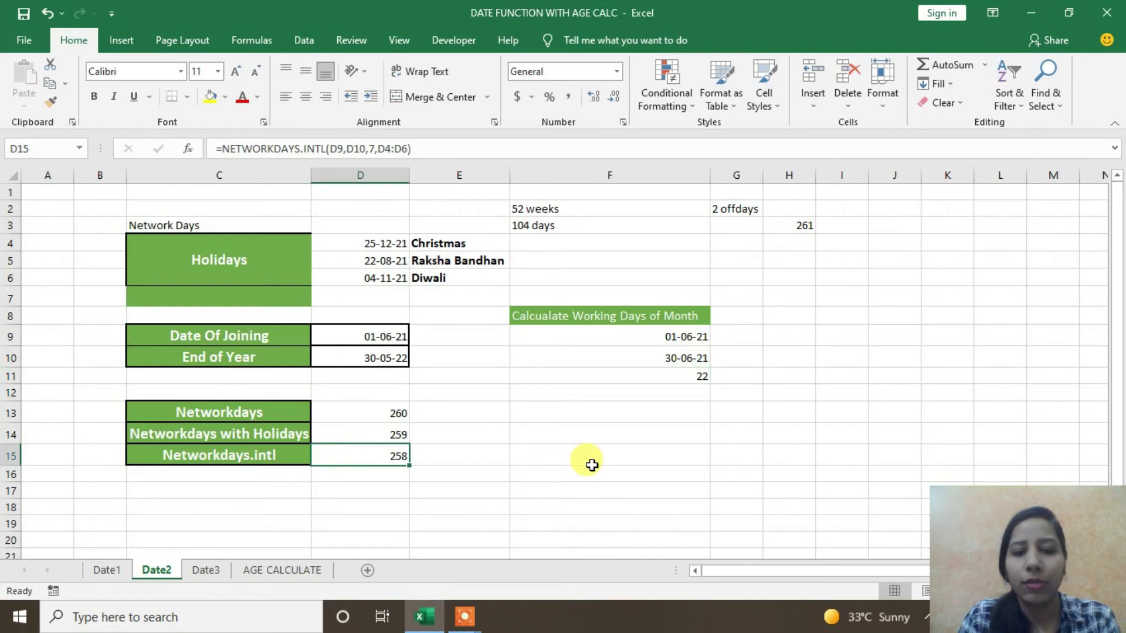
left_click(663, 376)
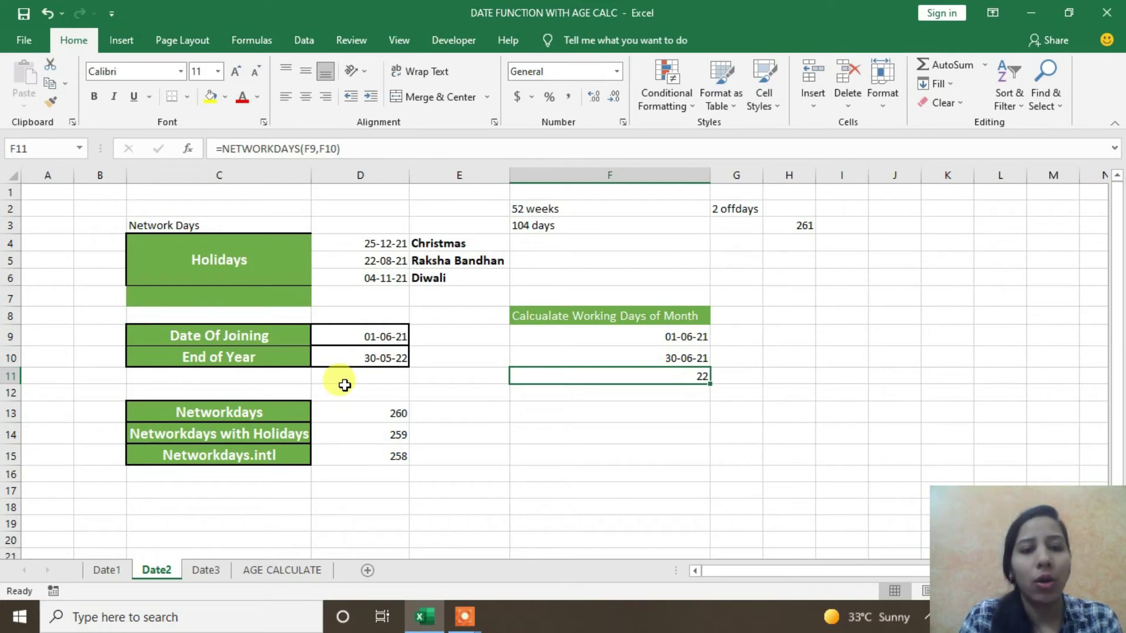
left_click(345, 383)
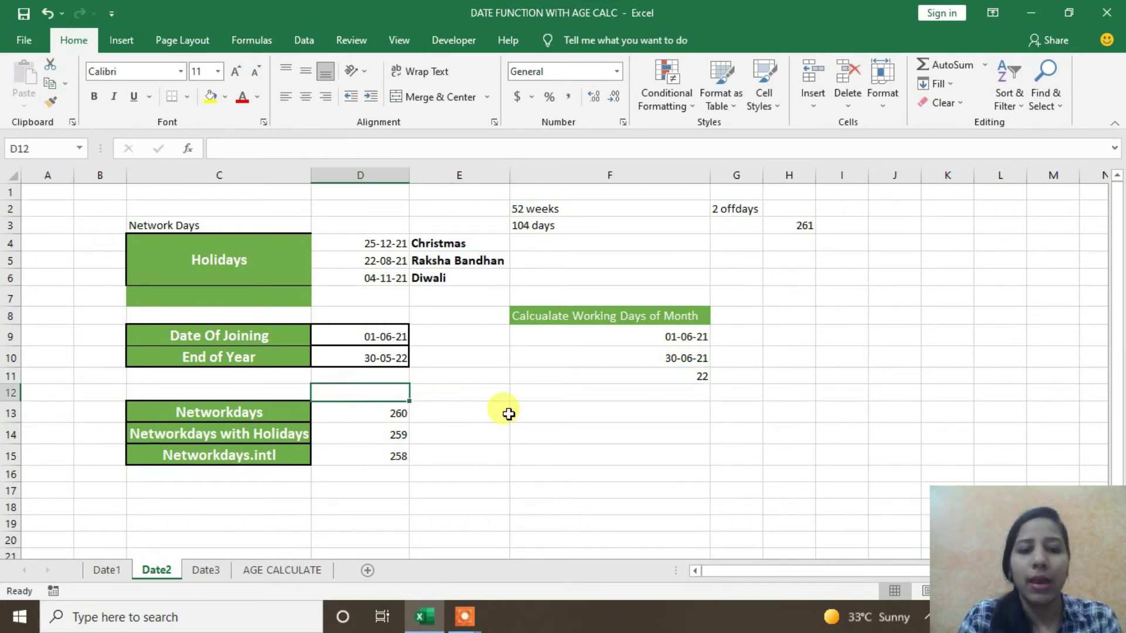
left_click(475, 398)
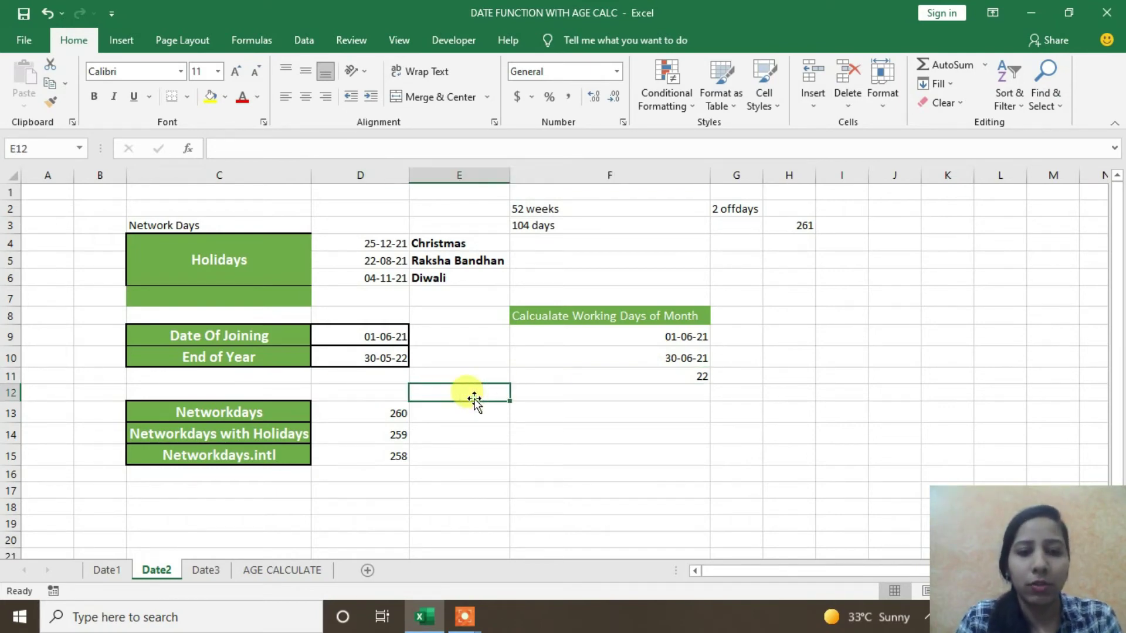
left_click(428, 418)
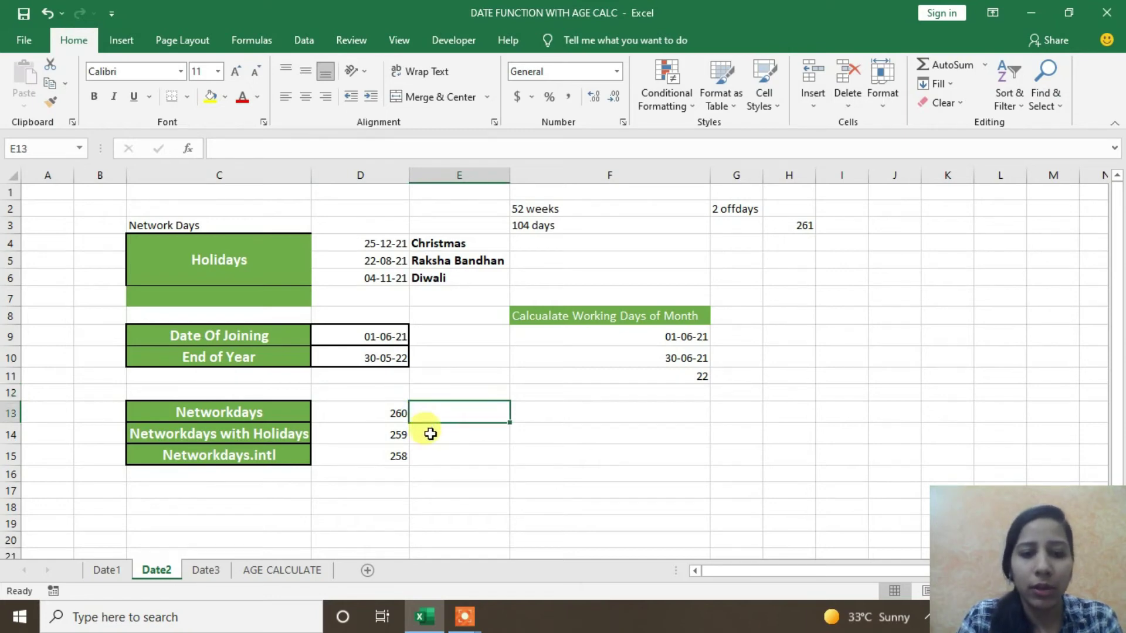
left_click(430, 434)
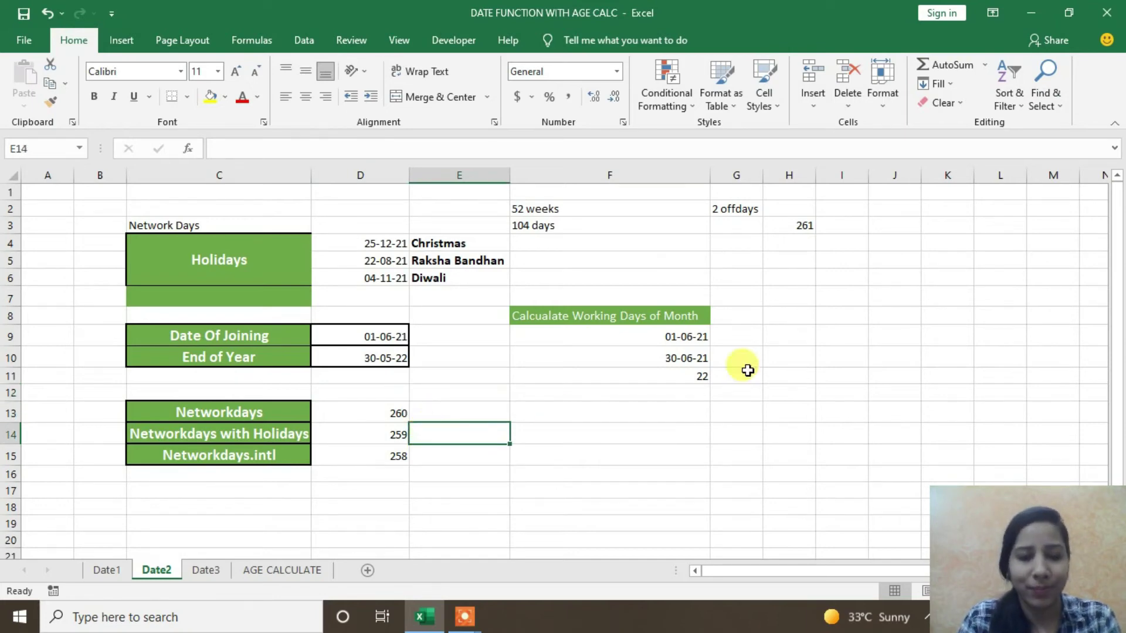
Go to the Date3 sheet and pick G5 beside the dates and Days Name column
left_click(209, 570)
left_click(334, 328)
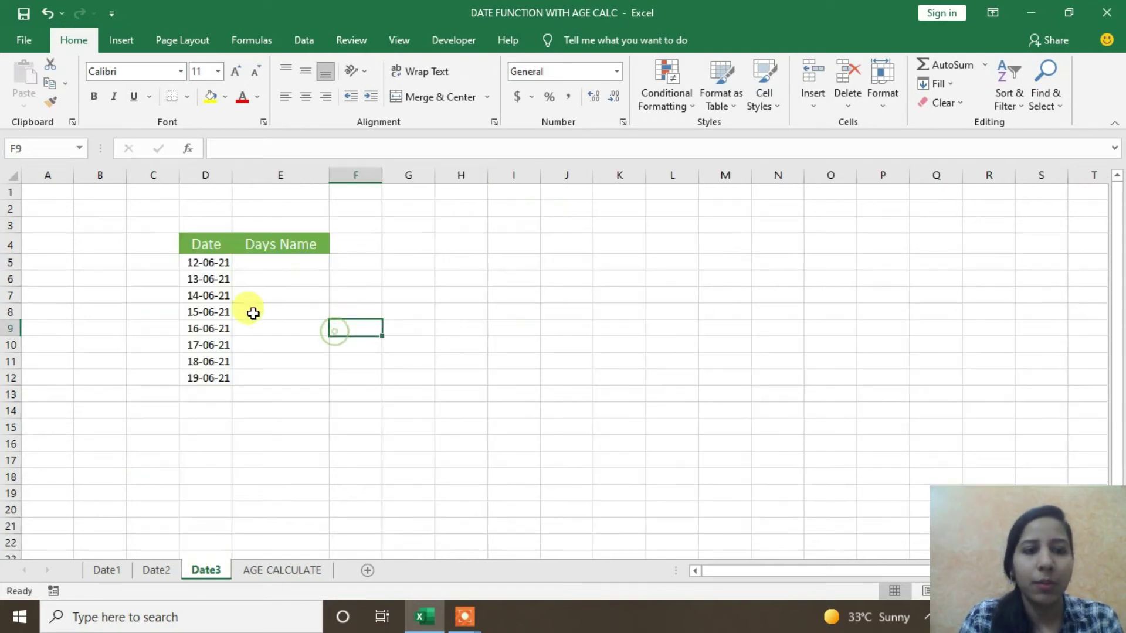
left_click(221, 263)
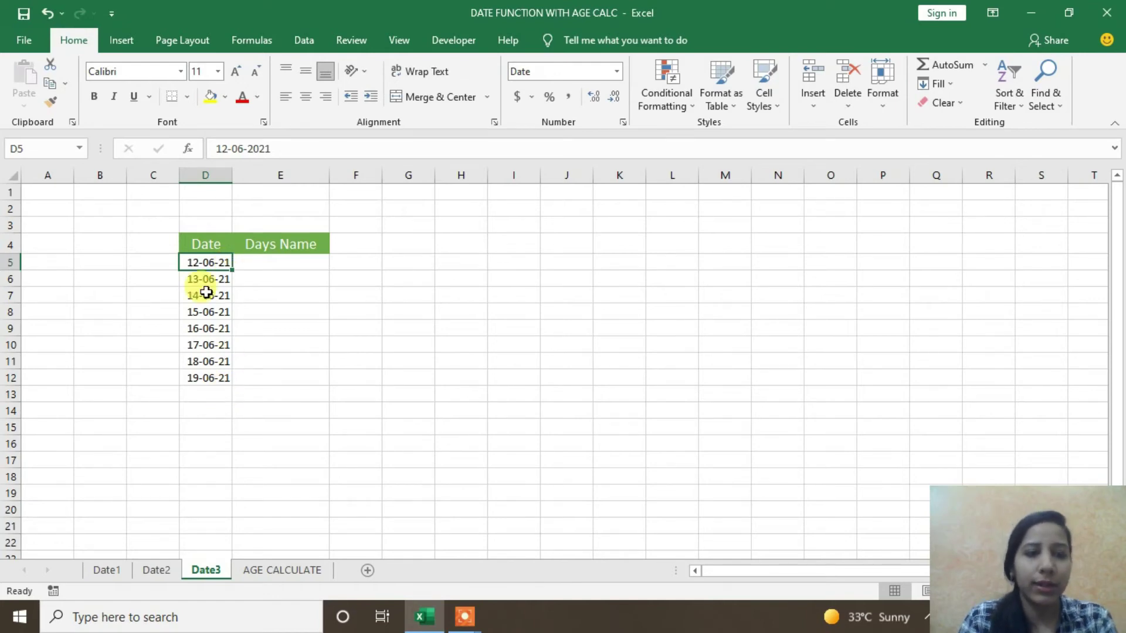
left_click(267, 267)
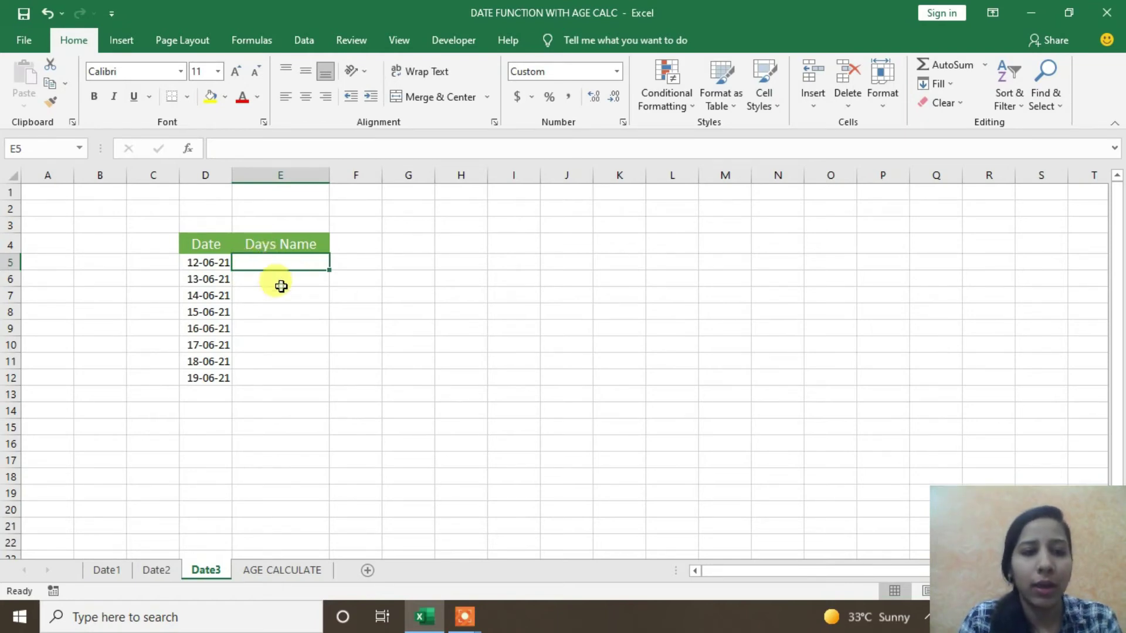
key("Right")
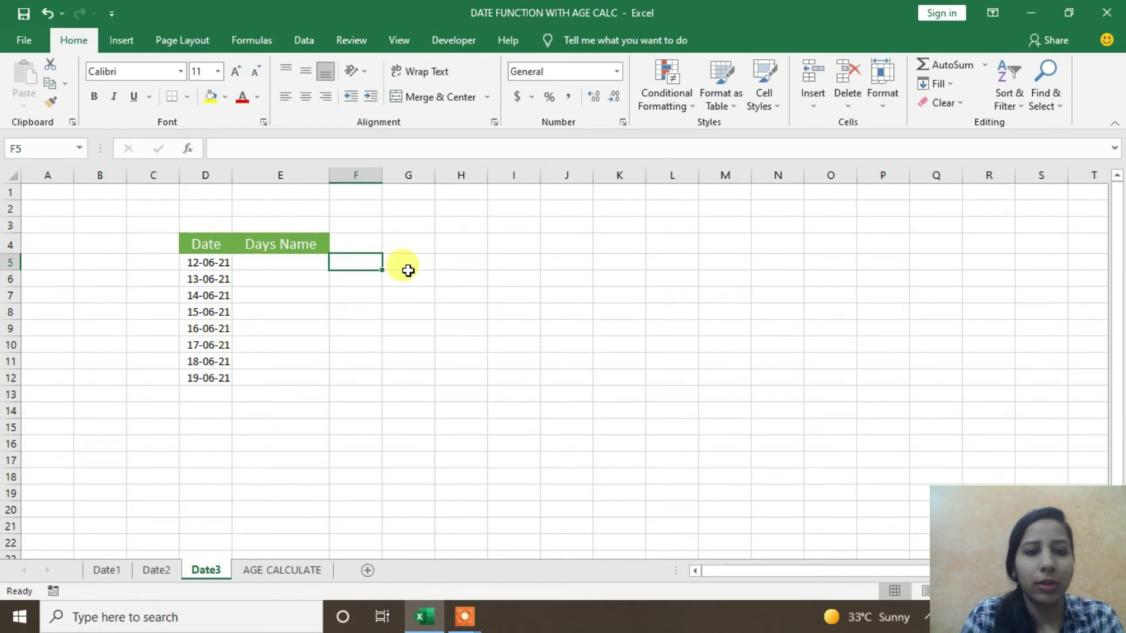
left_click(408, 265)
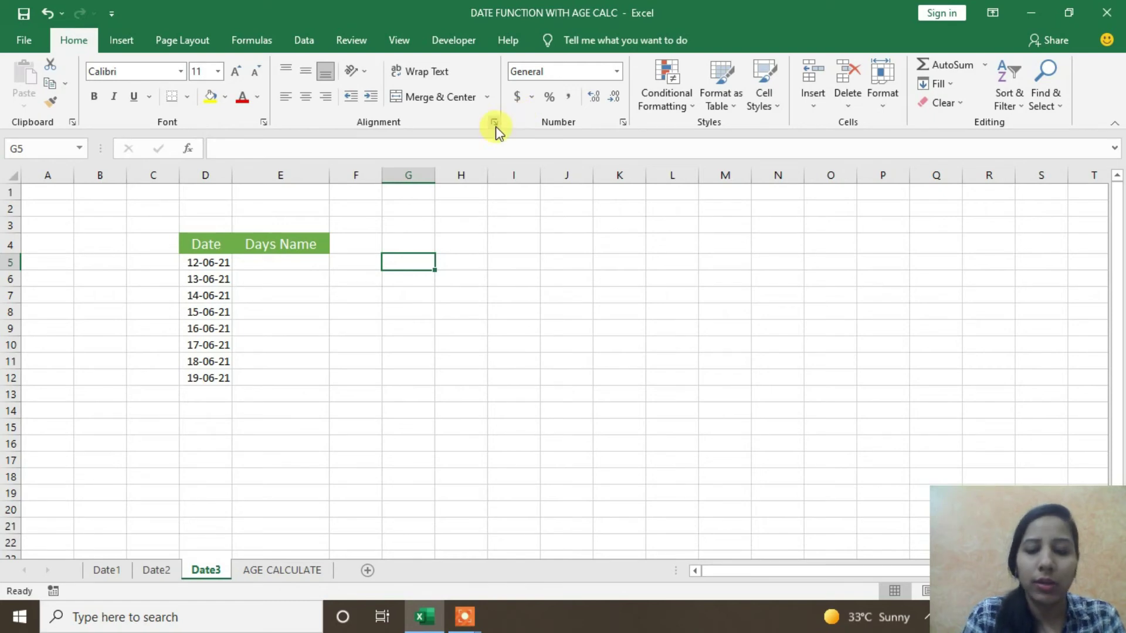
Enter =D5 in G5 and fill it down to G12, copying dates 12-06-21 through 19-06-21
type("=D5")
key("Return")
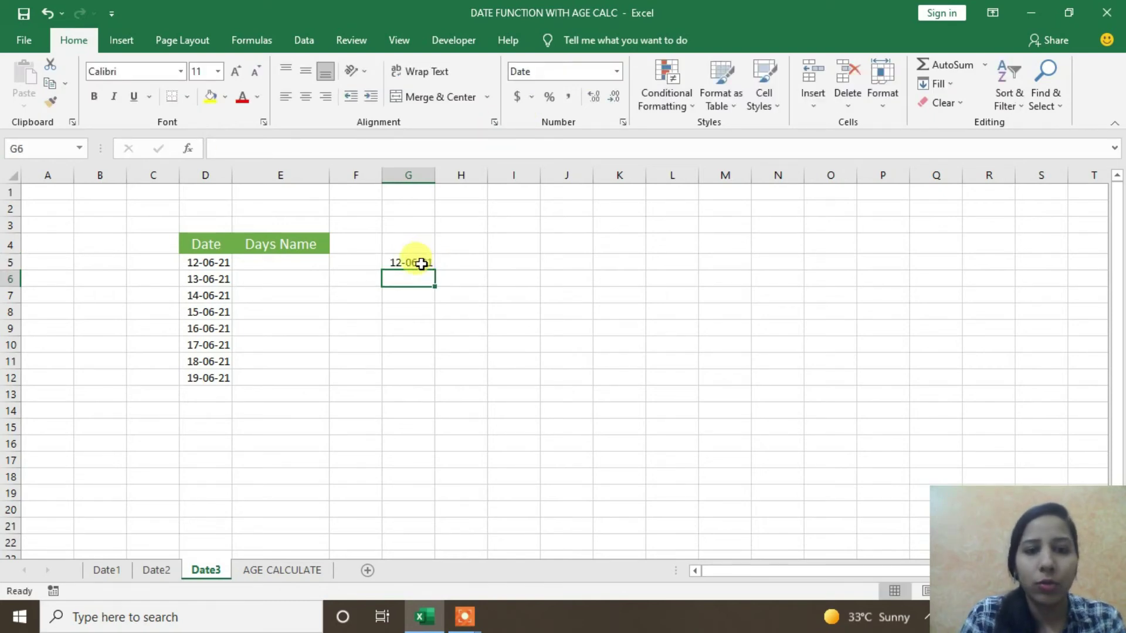
left_click(422, 264)
left_click_drag(434, 270, 410, 381)
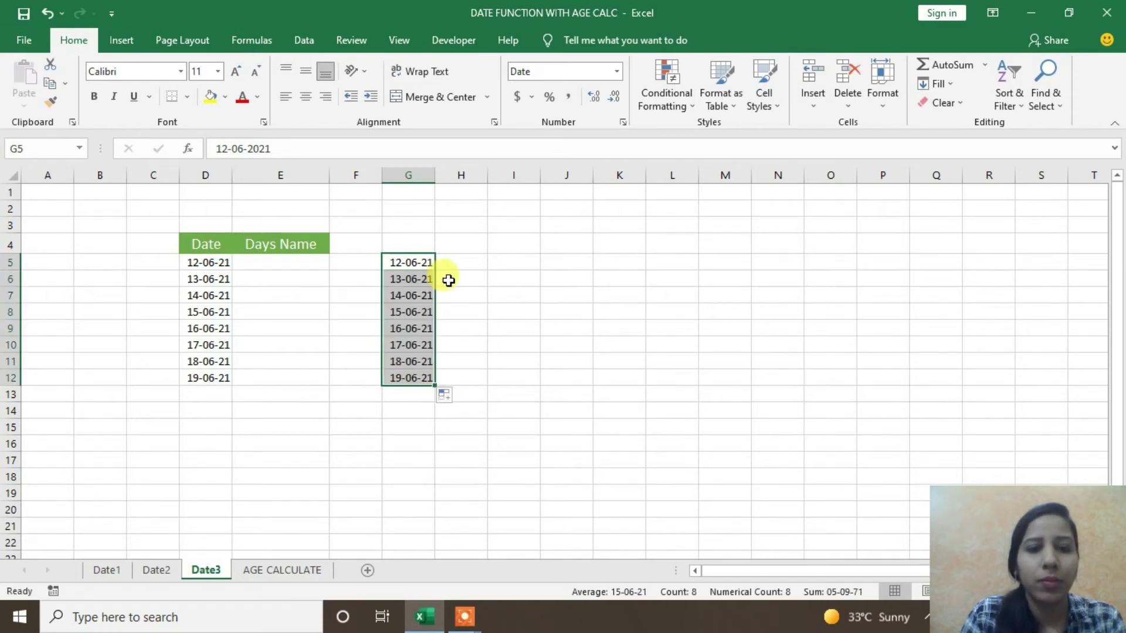
left_click(410, 262)
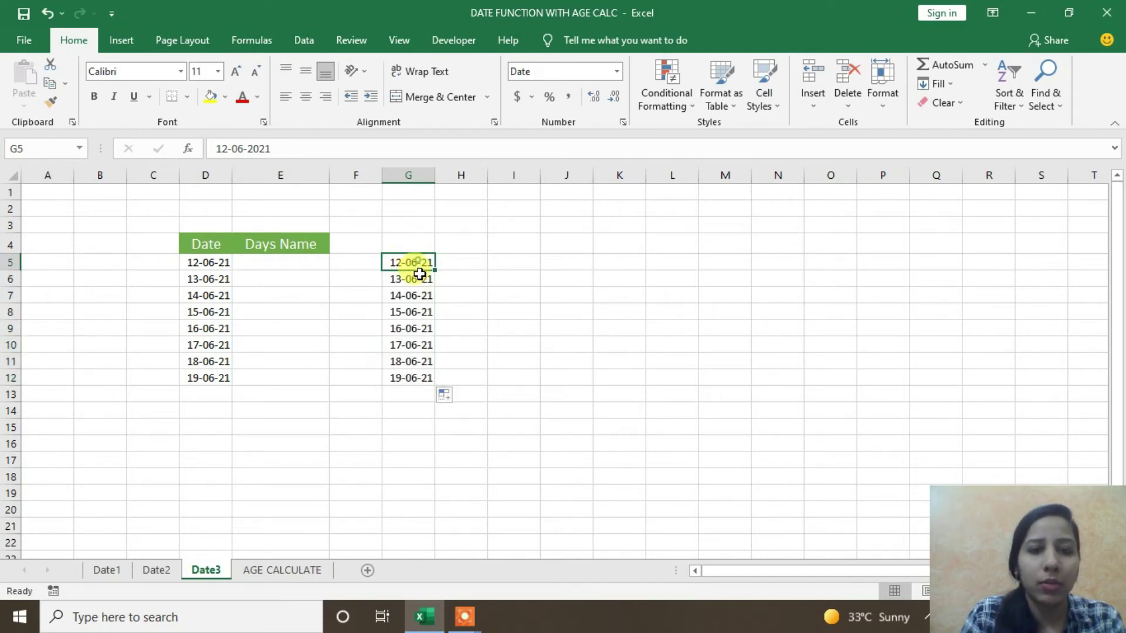
left_click_drag(419, 269, 410, 376)
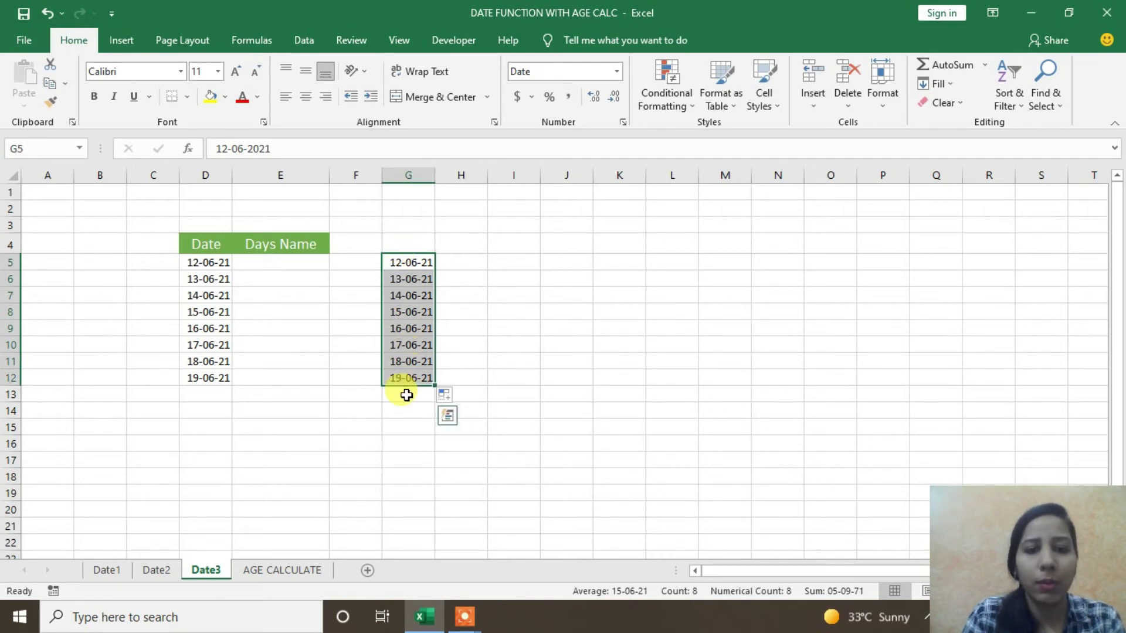
Format G5:G12 with the long date type *Wednesday, March 14, 2012
left_click(622, 124)
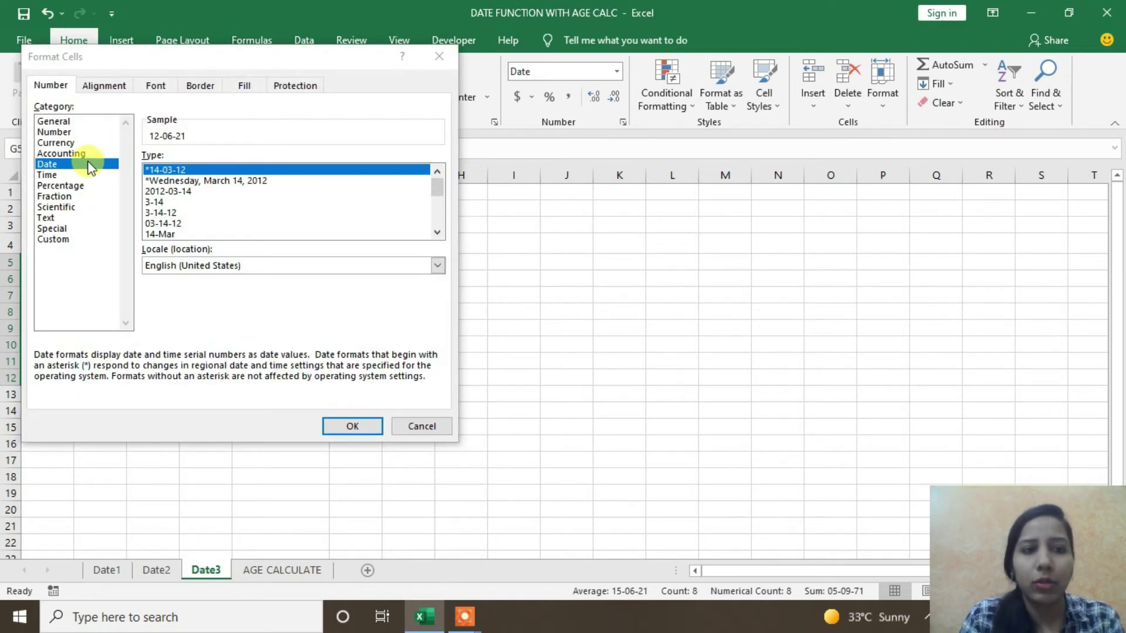
left_click(223, 182)
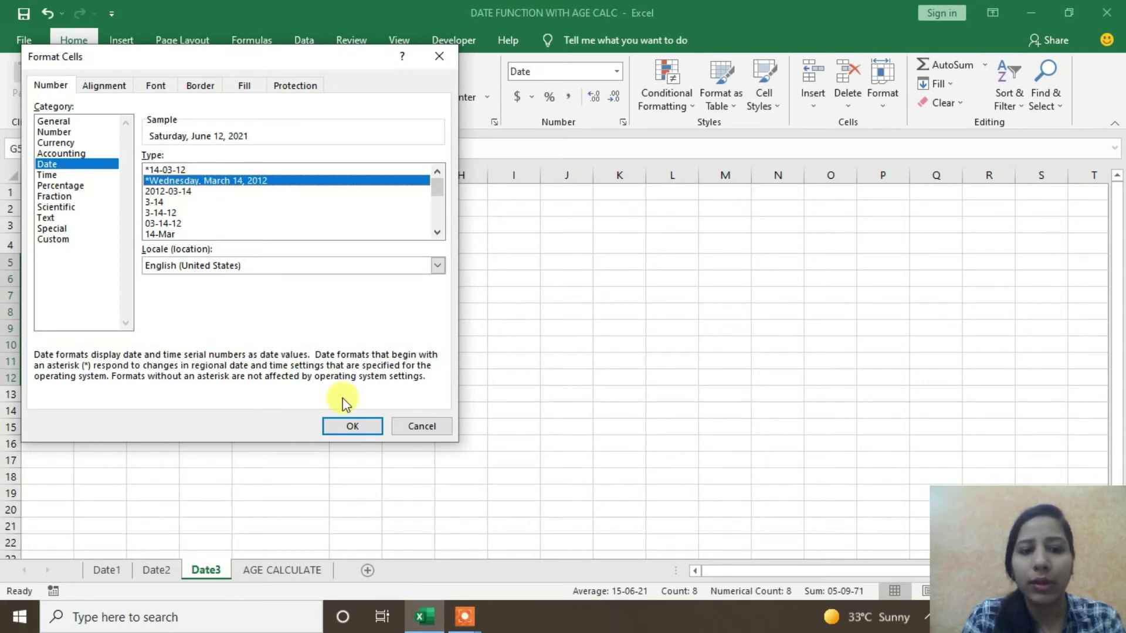
left_click(365, 430)
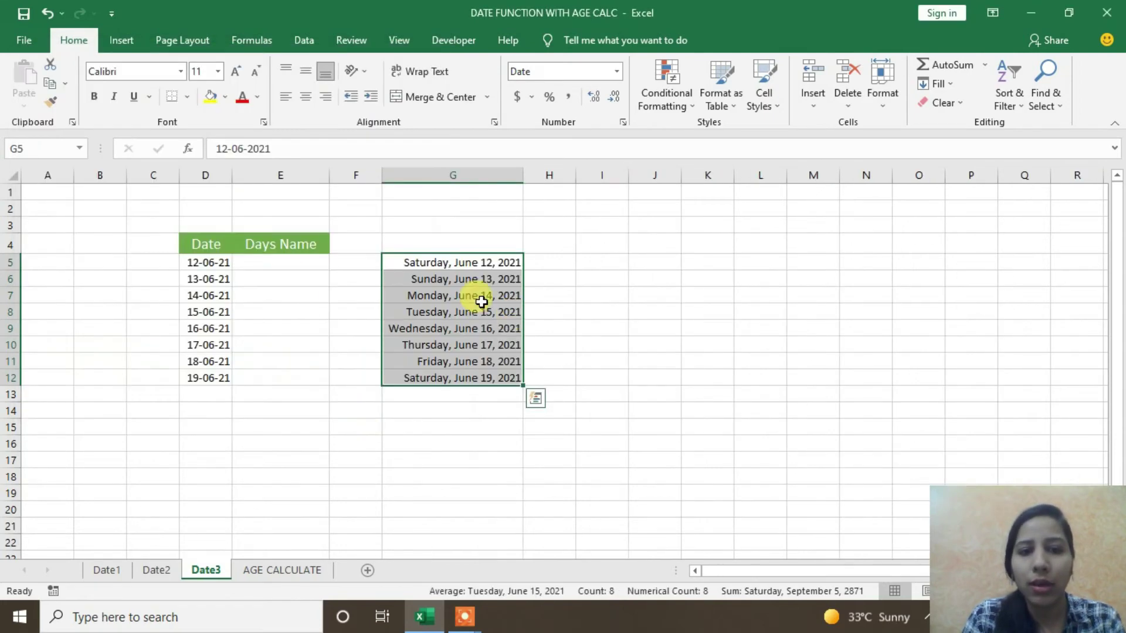
Browse the Custom format codes, previewing dd-mm-yy, dd-mmm-yy, mmm-yy and h:mm variants
left_click(623, 122)
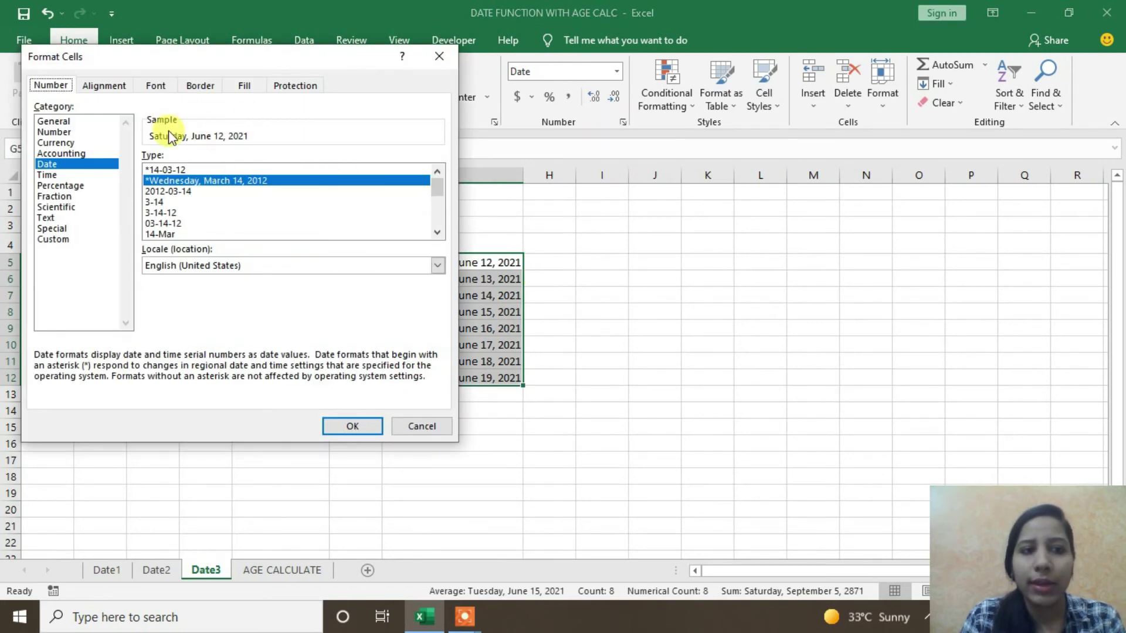
left_click(53, 239)
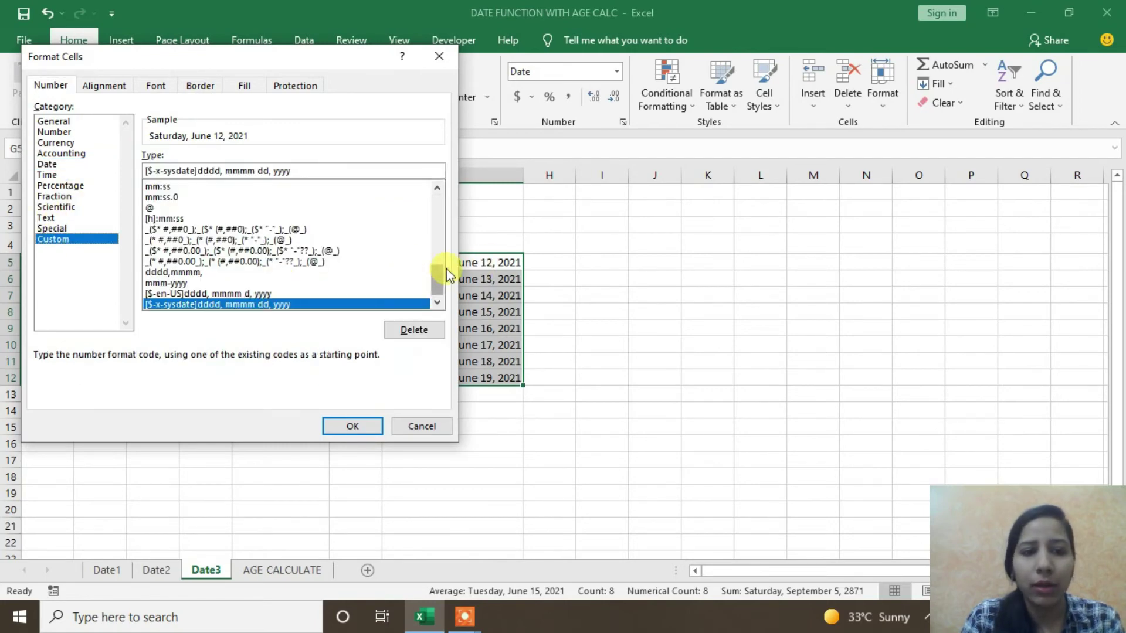
mouse_move(438, 280)
left_mouse_down()
mouse_move(438, 202)
mouse_move(437, 249)
left_mouse_up()
left_click(160, 221)
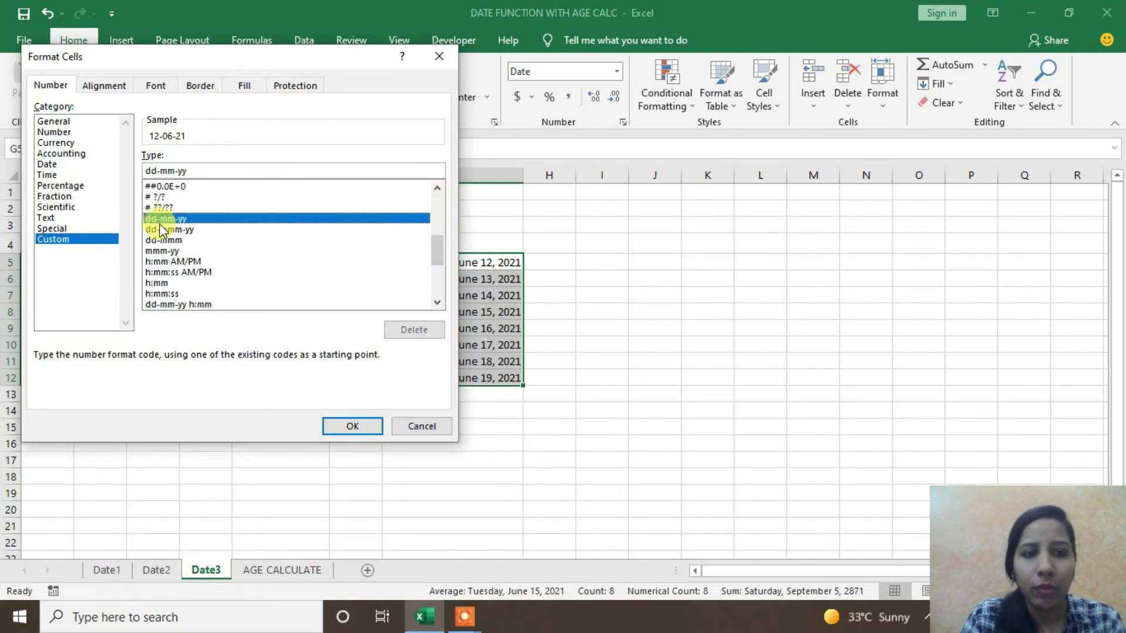
left_click(173, 230)
left_click(169, 241)
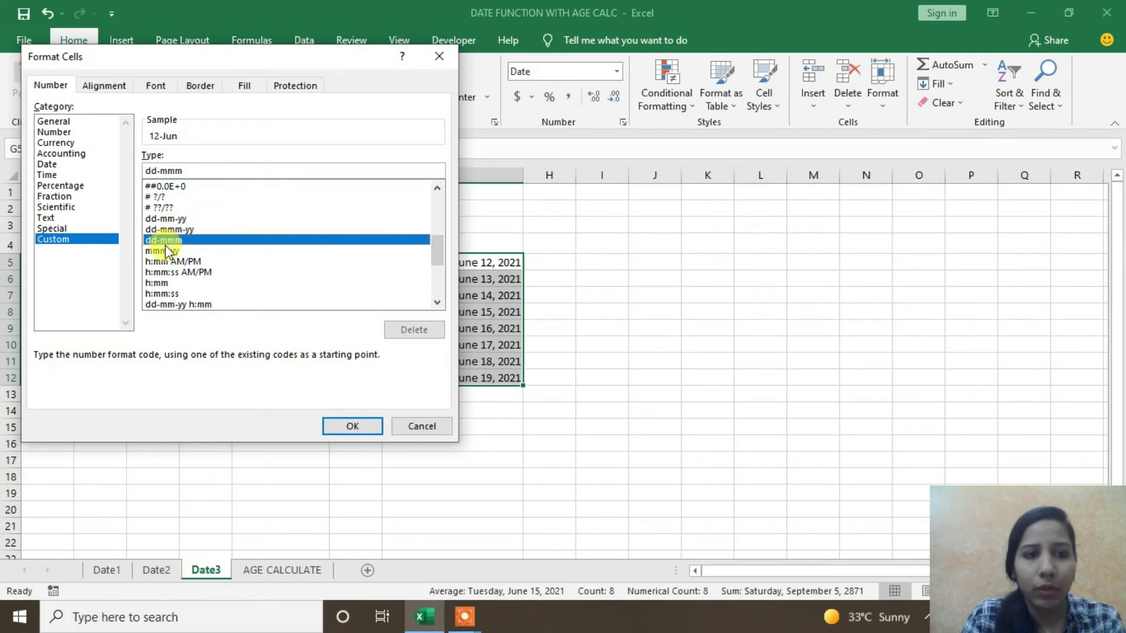
left_click(167, 252)
left_click(167, 261)
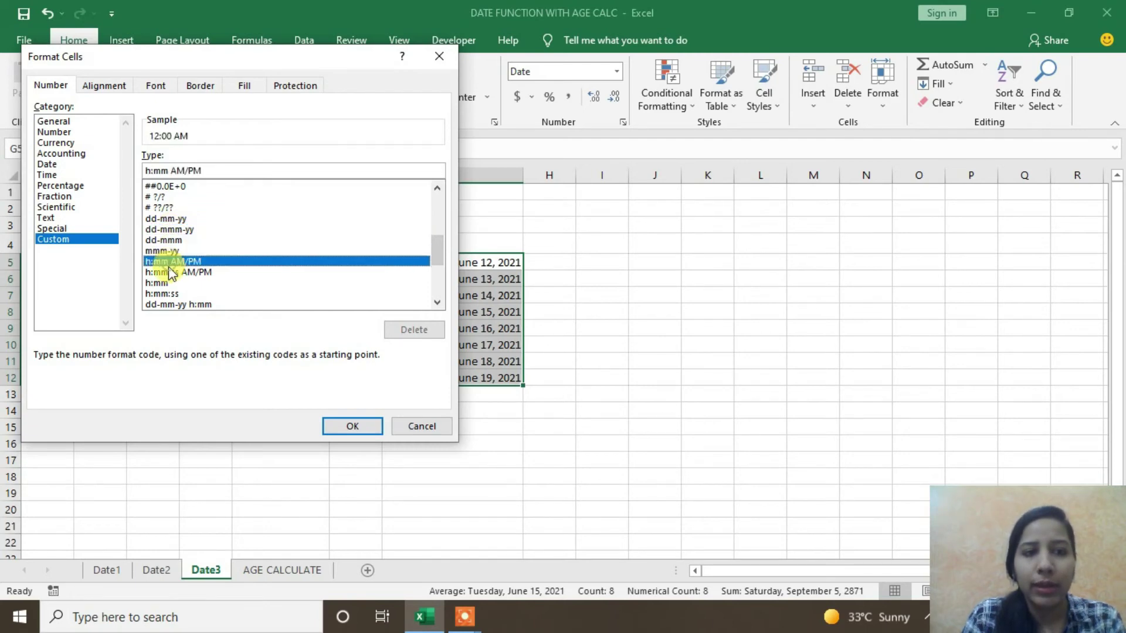
left_click(167, 272)
left_click(166, 293)
left_click(170, 304)
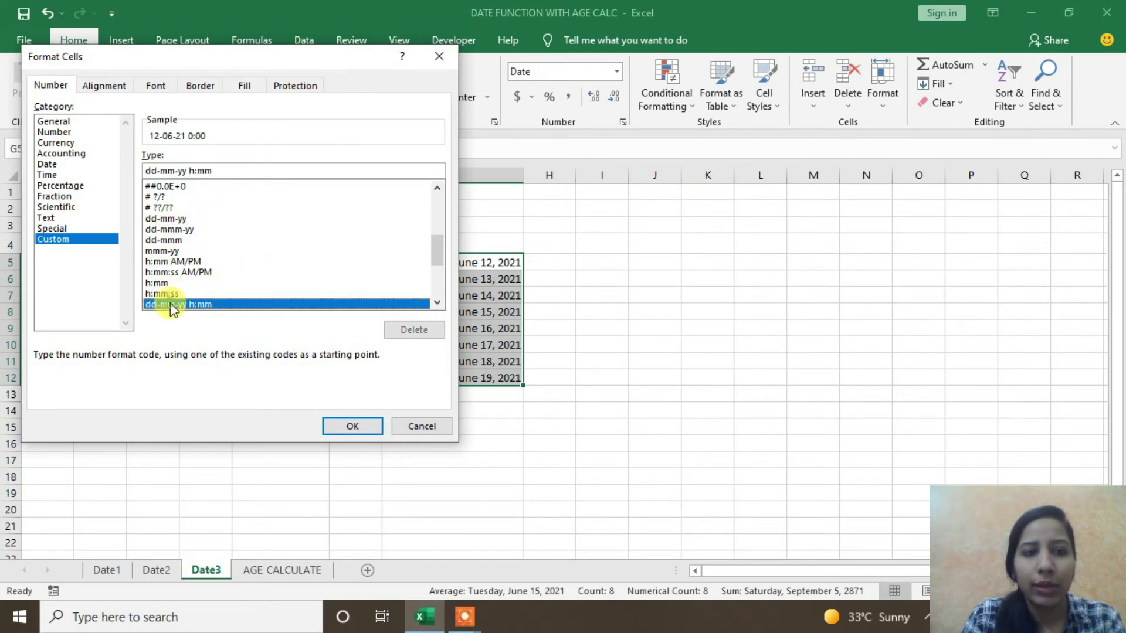
Replace the custom type with dddd so G5:G12 show only weekday names
left_click(226, 171)
key("BackSpace")
key("BackSpace")
type("dddd")
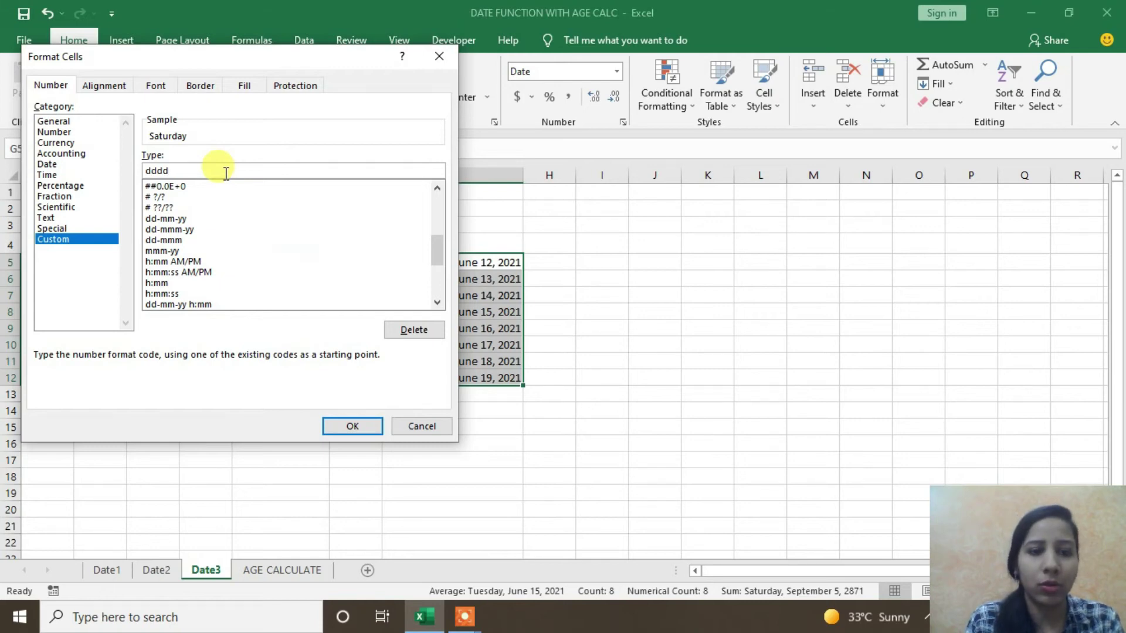
key("Return")
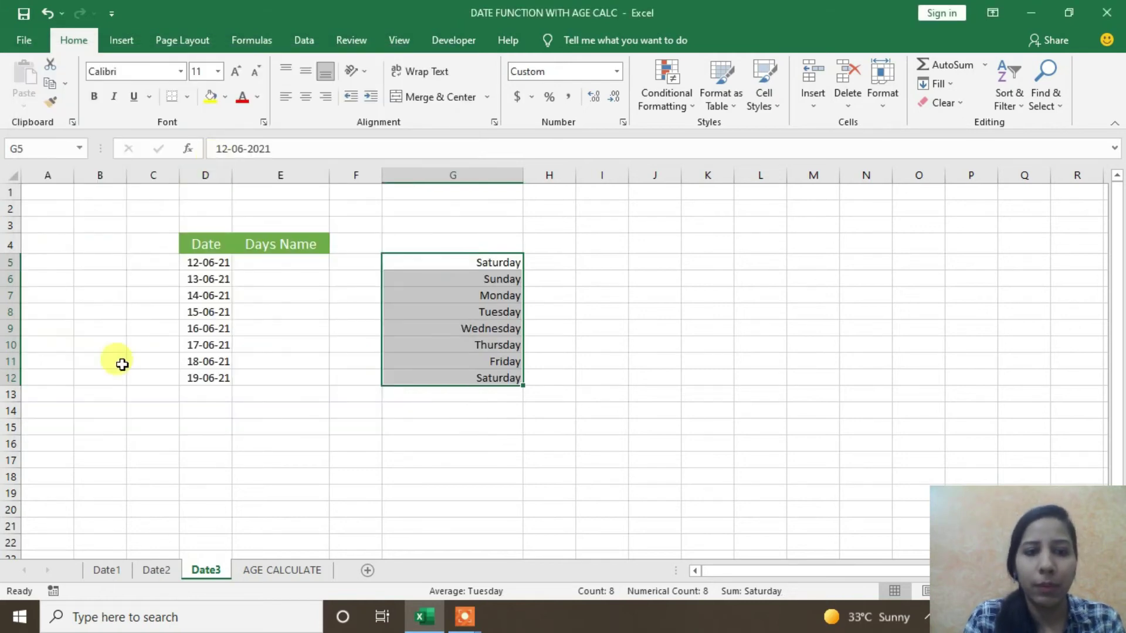
Check the source dates, then enter 12-06-2021 in H5
left_click(226, 259)
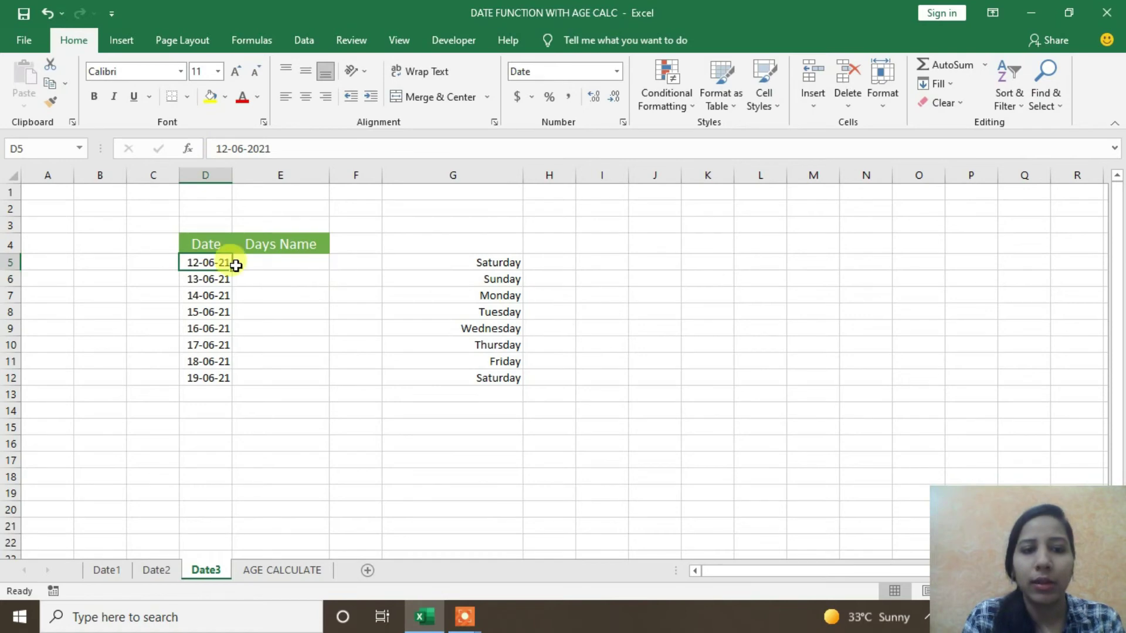
left_click(488, 263)
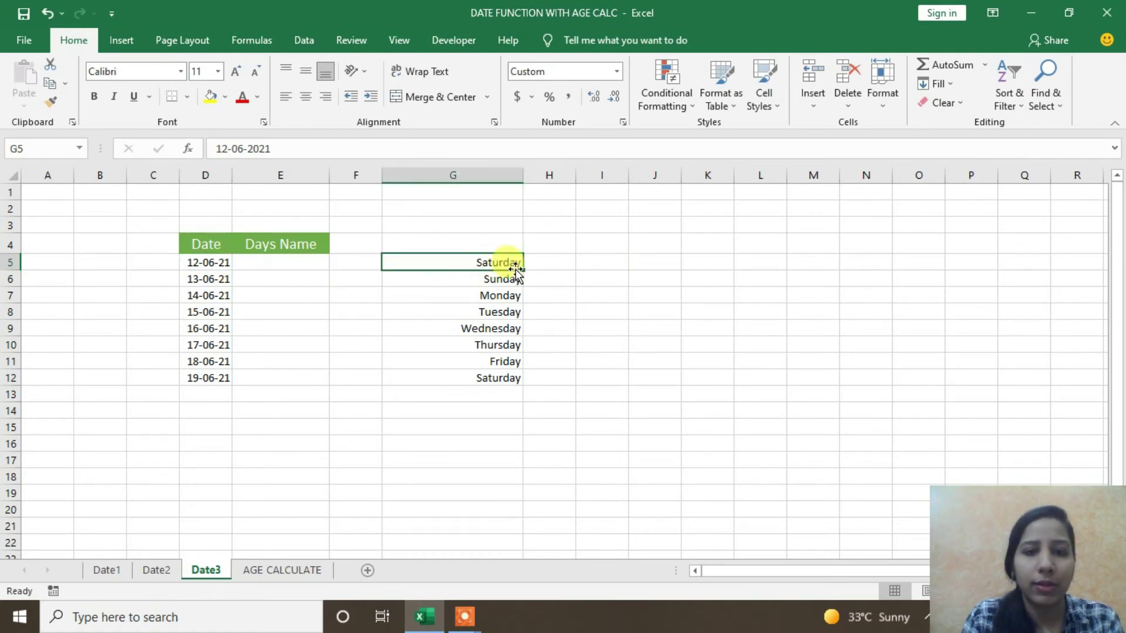
left_click(542, 267)
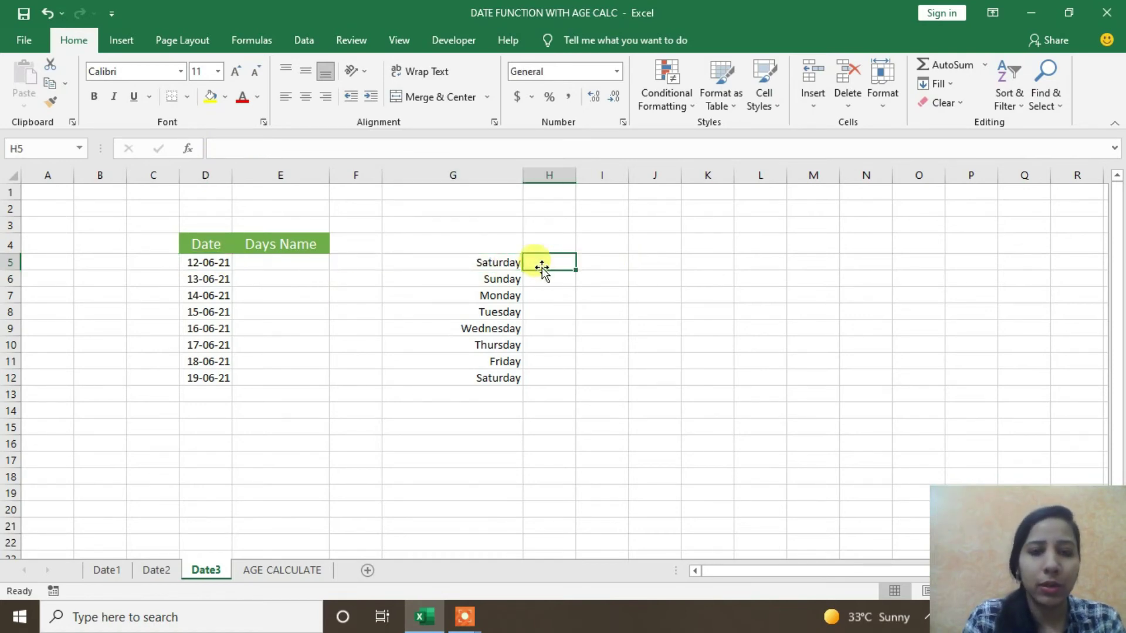
type("12-0")
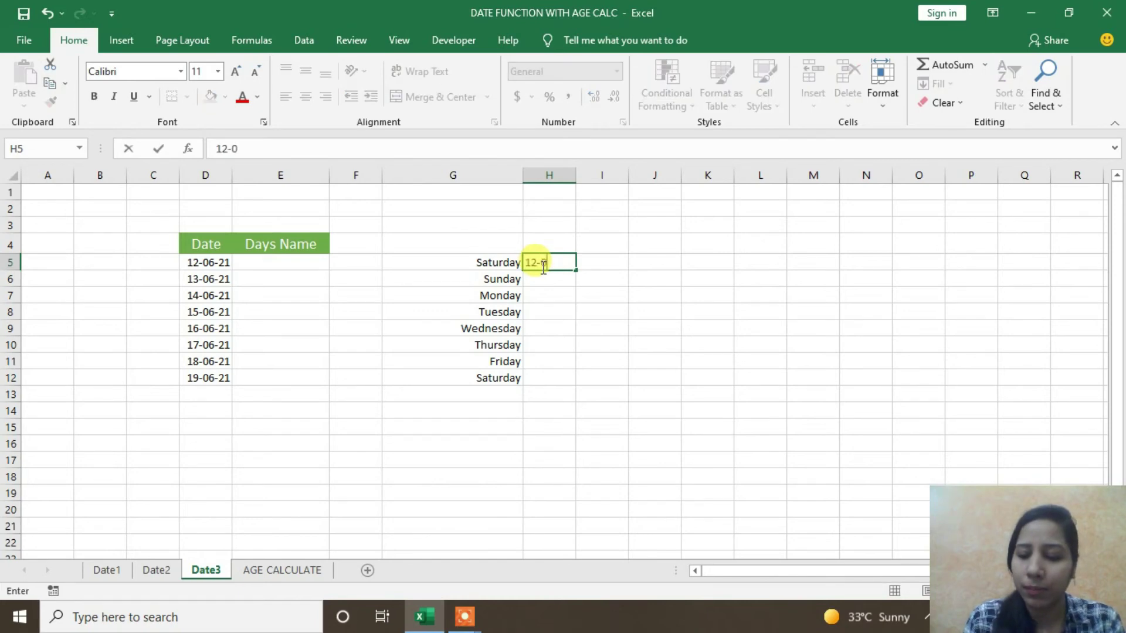
type("6-2021")
key("Return")
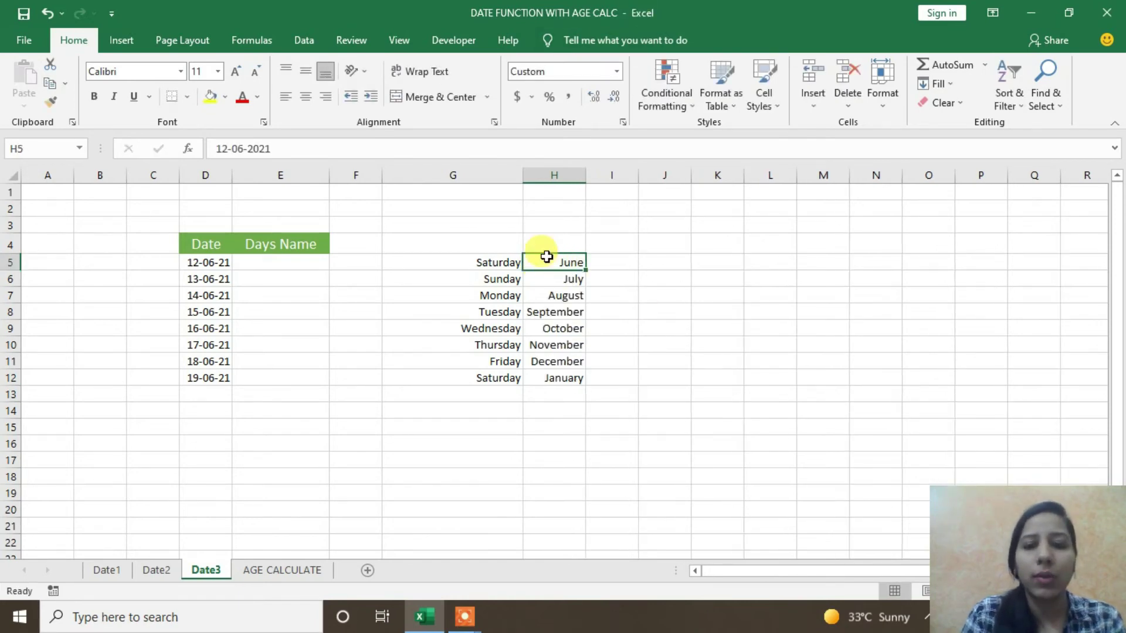
Review the month names June through January in H5:H12 beside the weekday names
left_click_drag(546, 264, 551, 375)
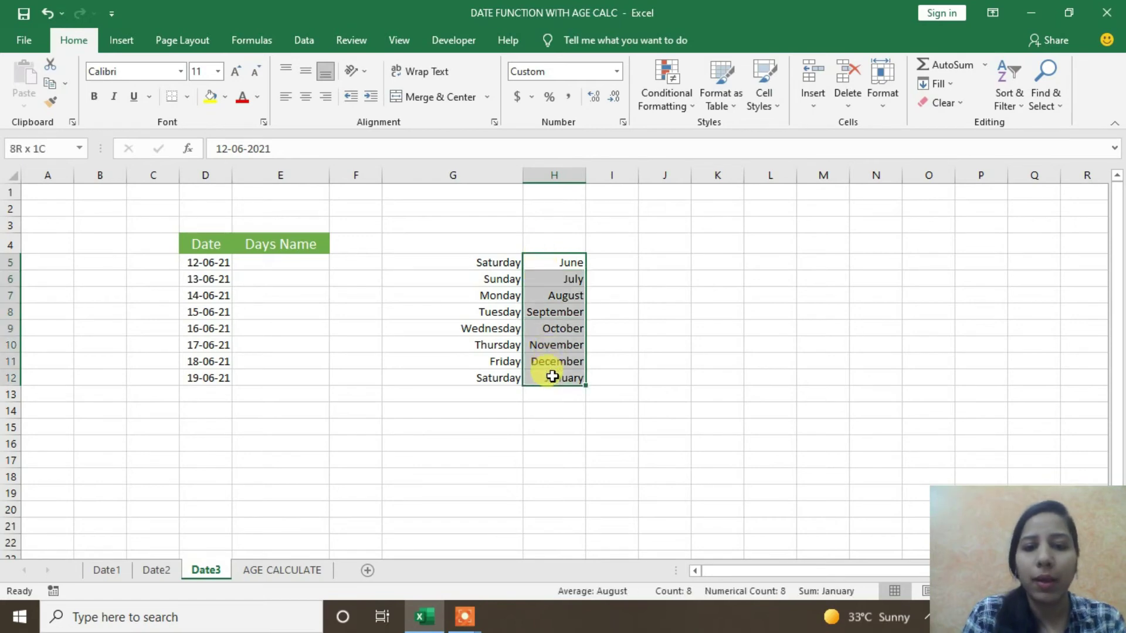
left_click(611, 373)
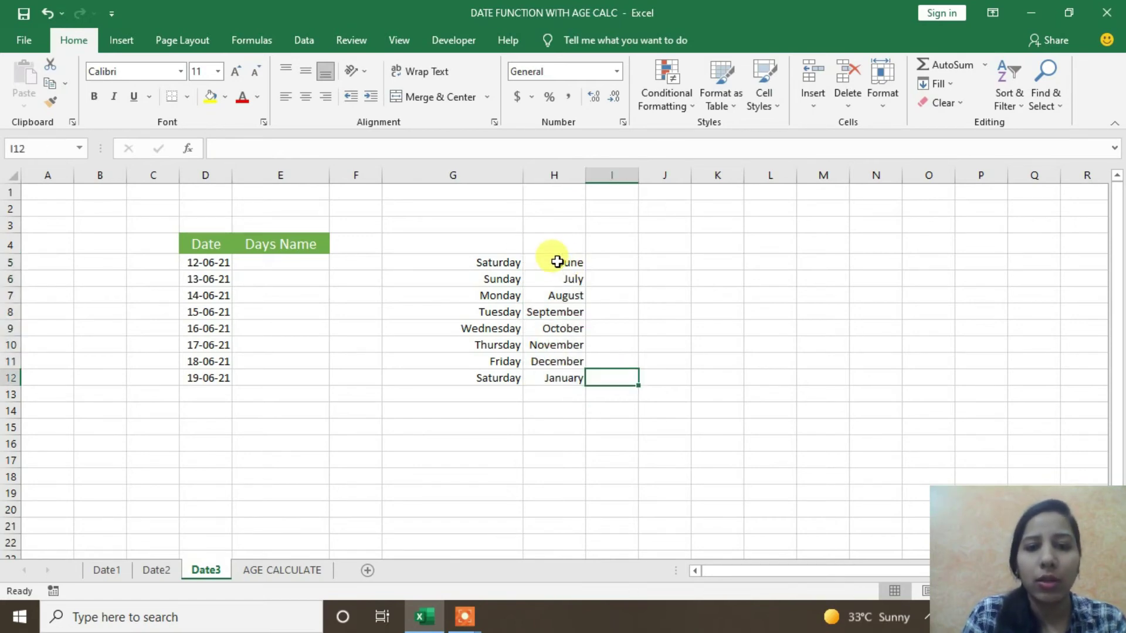
left_click(494, 262)
left_click(572, 261)
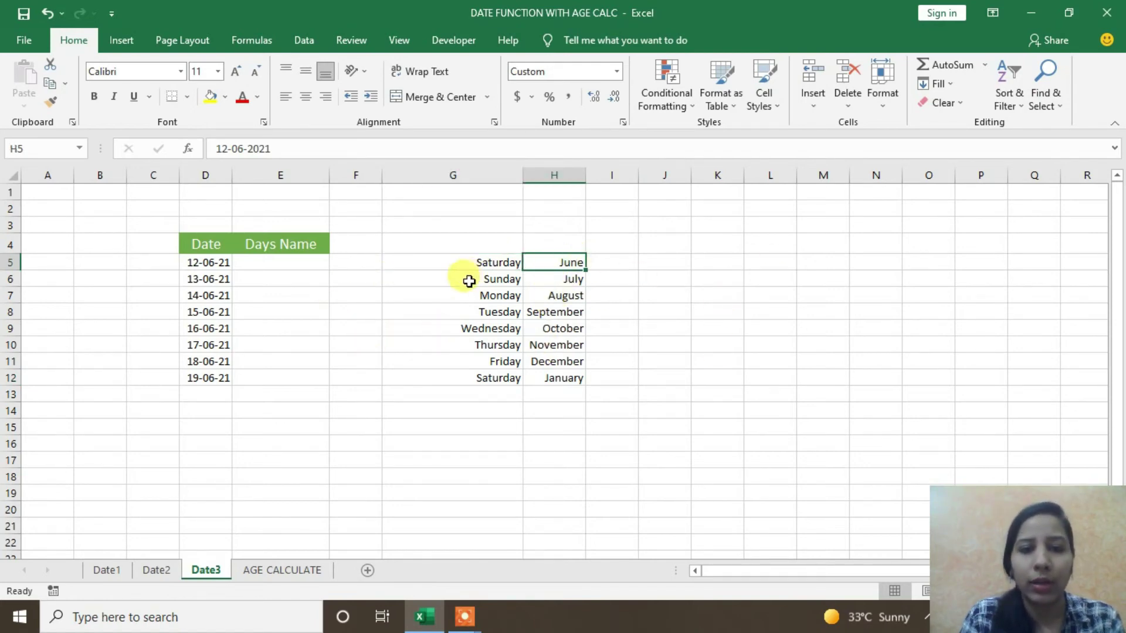
left_click(467, 258)
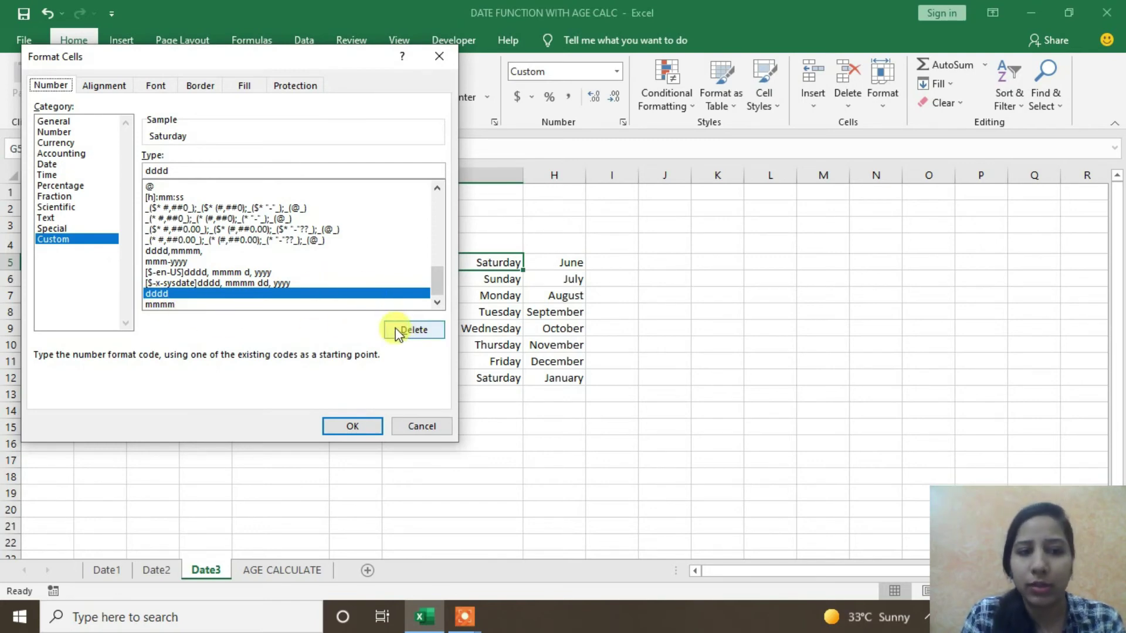
left_click(408, 427)
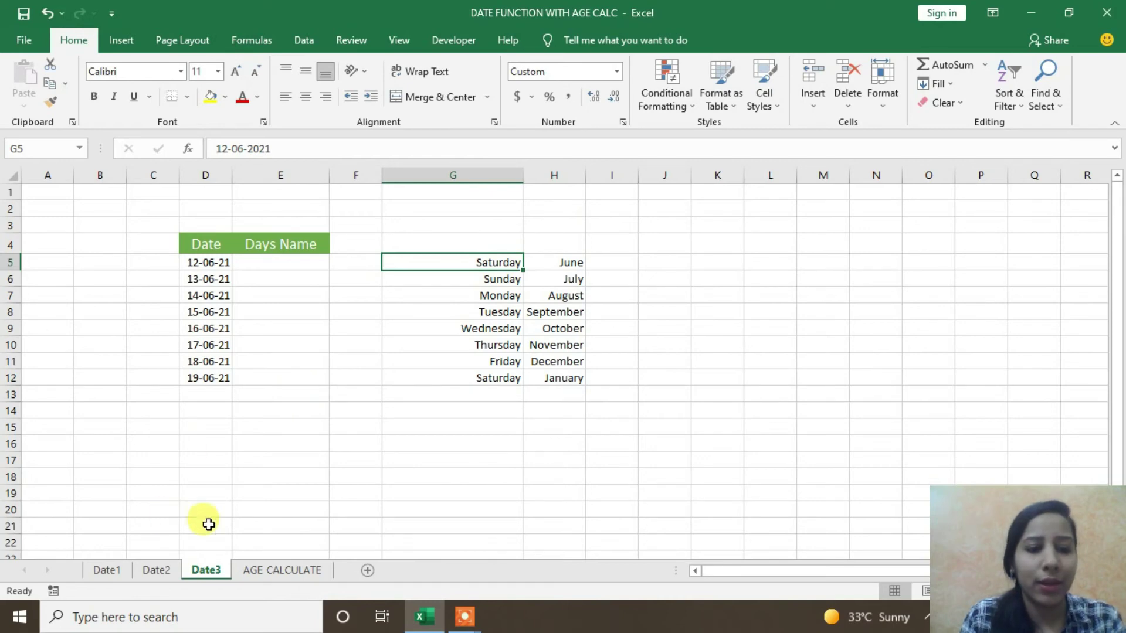
left_click(289, 569)
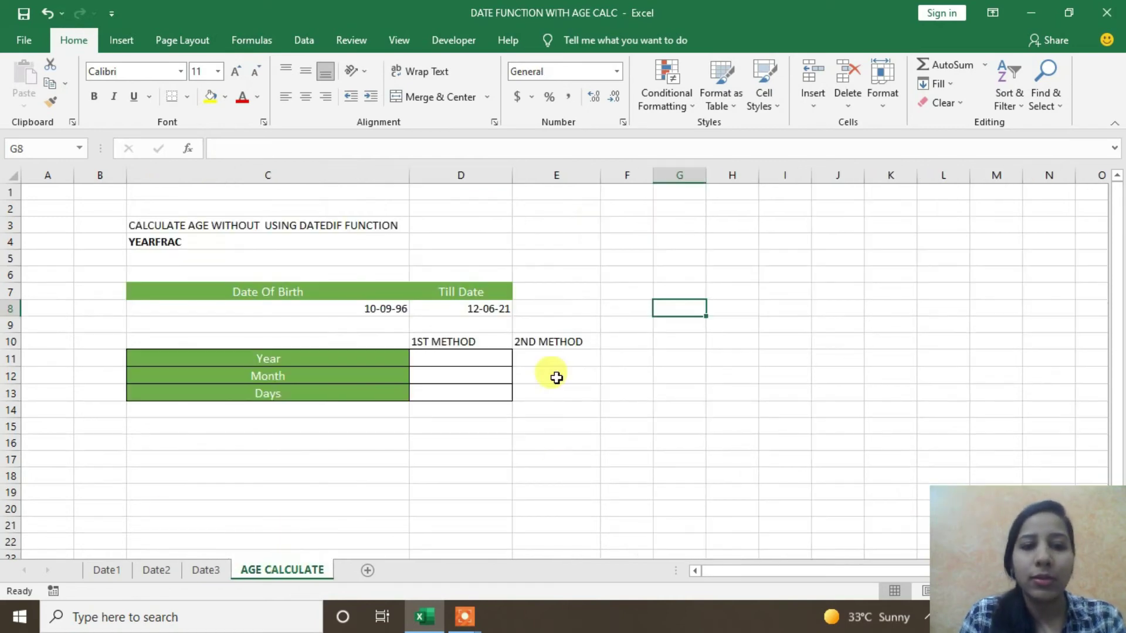
left_click(258, 241)
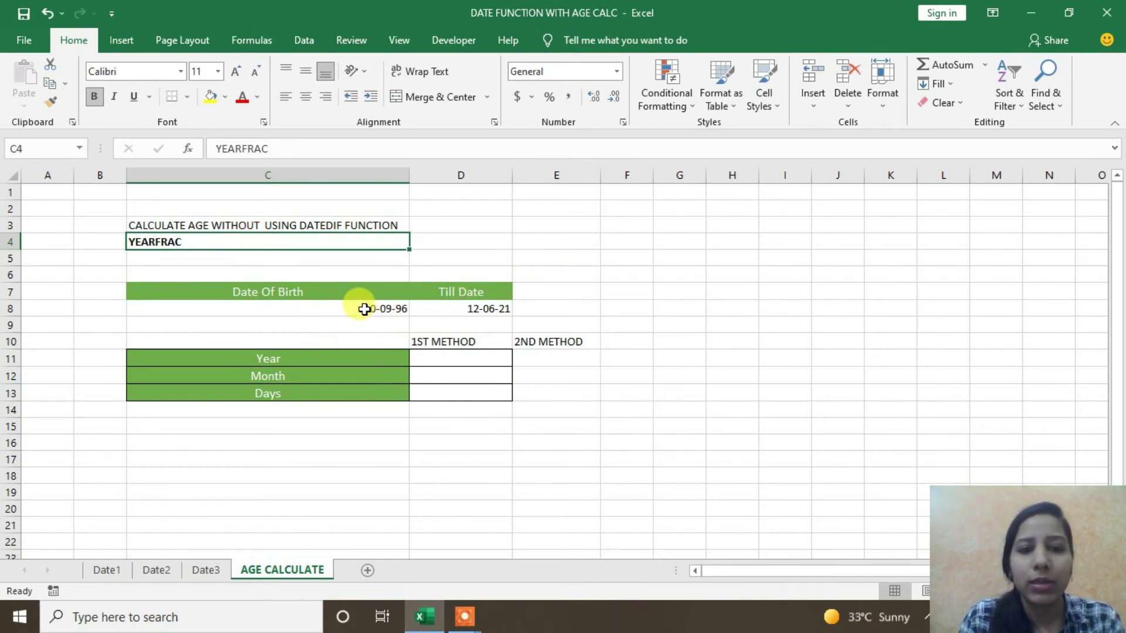
left_click(367, 308)
left_click(505, 308)
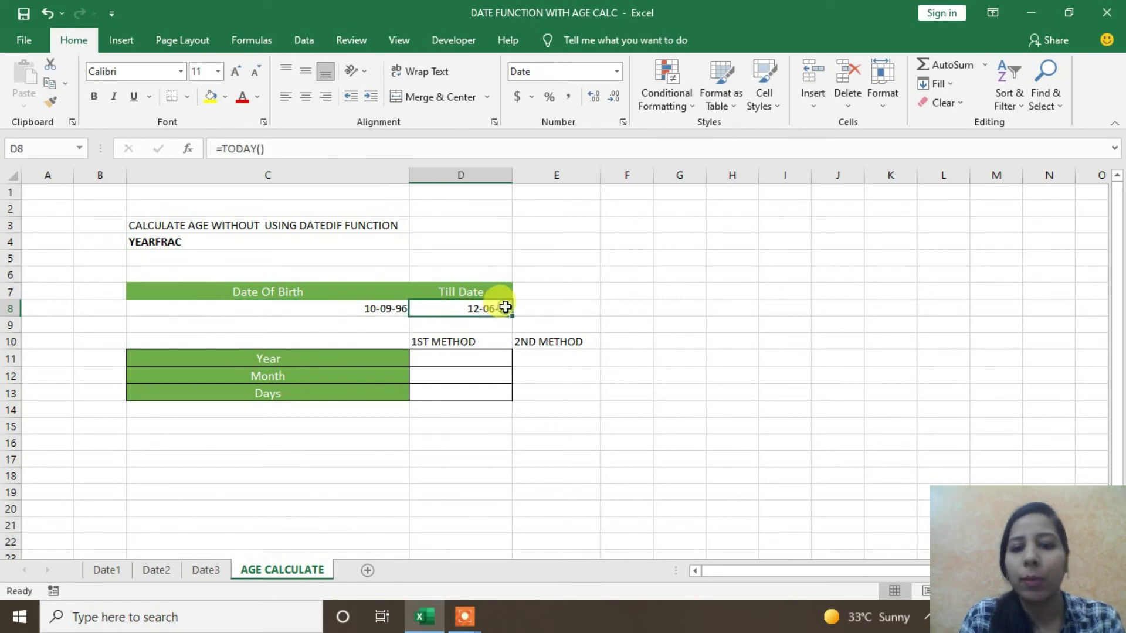
left_click(358, 312)
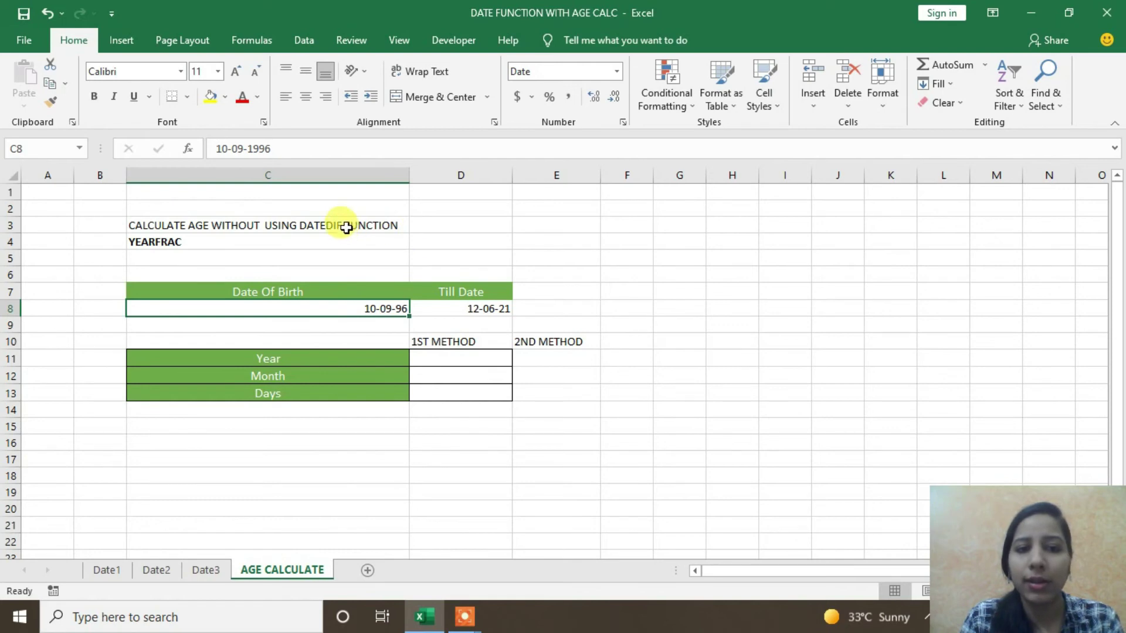
Write the note datedif in F4 beside the age table
left_click(641, 244)
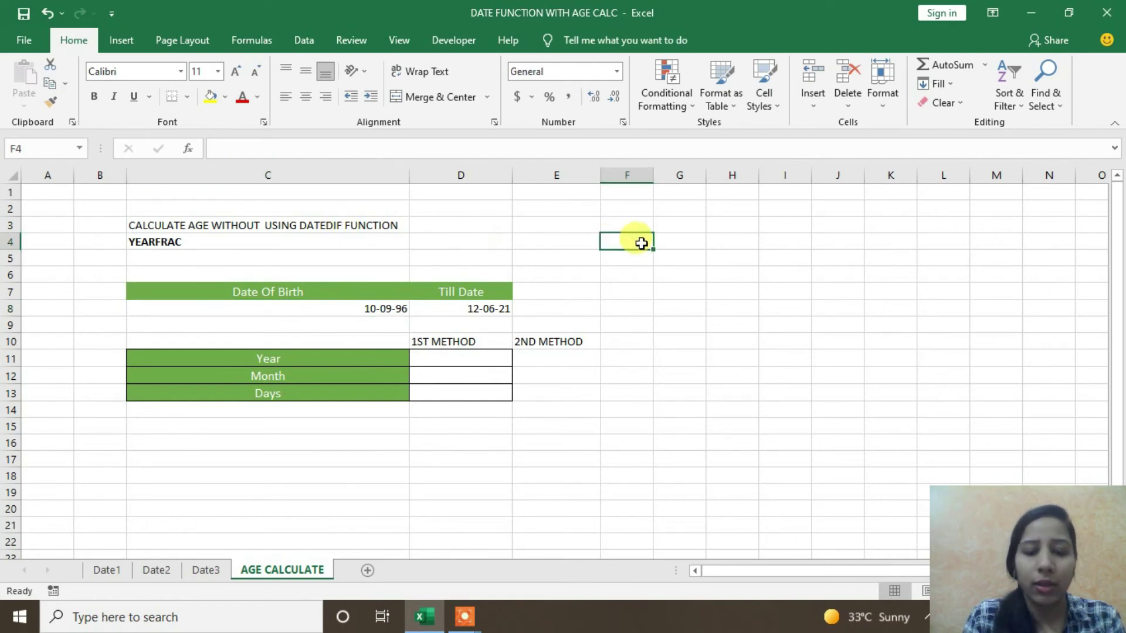
type("dat")
right_click(641, 244)
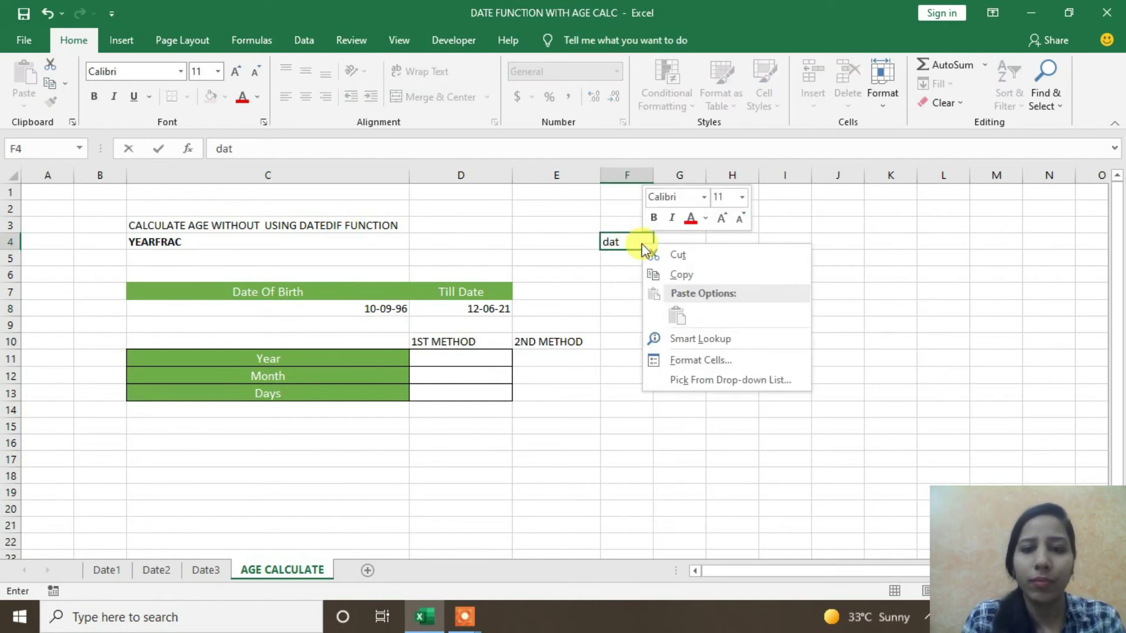
left_click(625, 240)
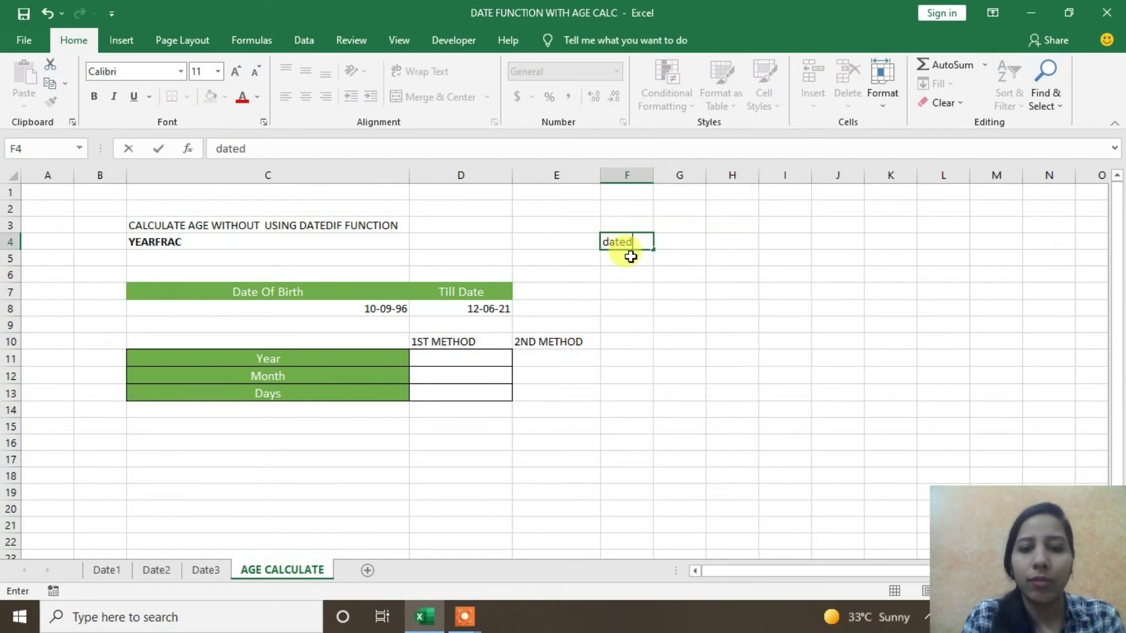
left_click(709, 243)
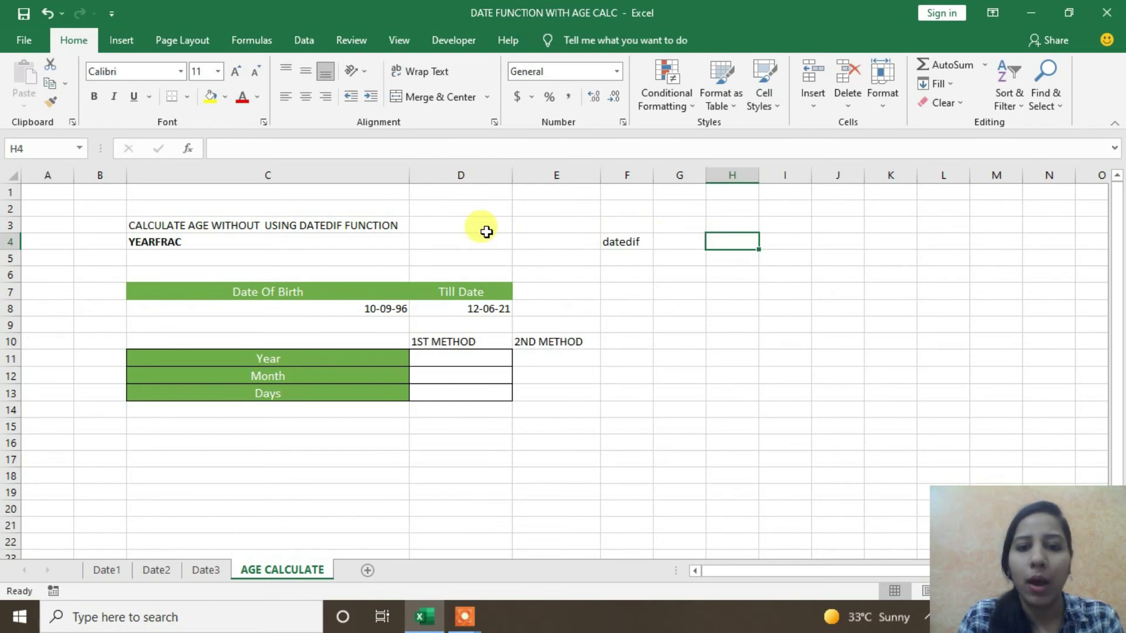
left_click(477, 236)
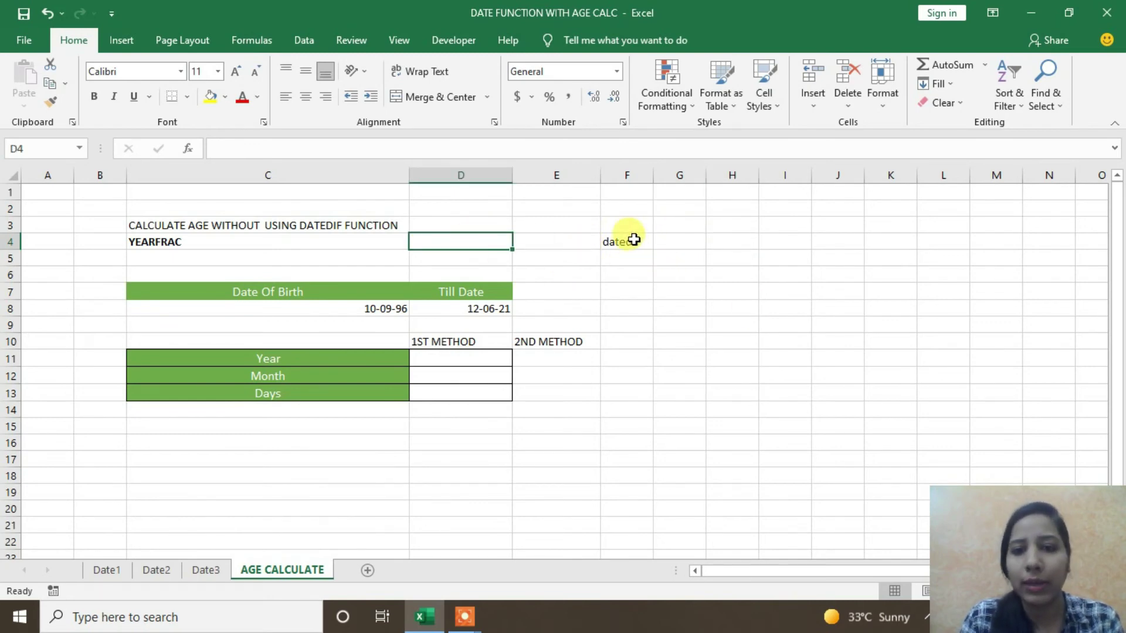
left_click(636, 241)
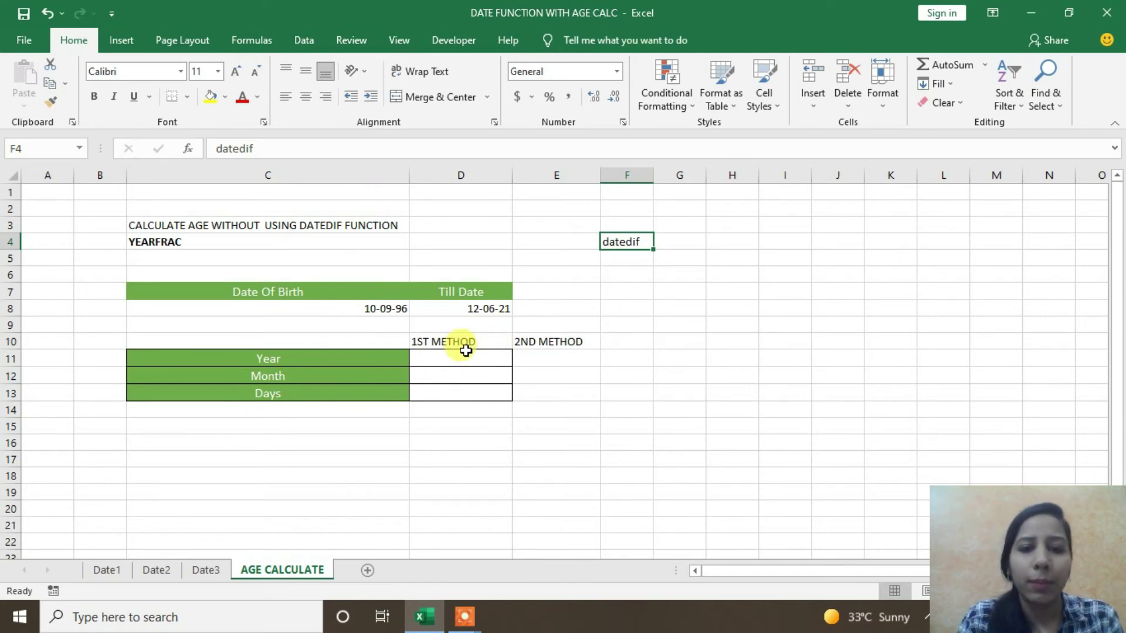
Review the 1ST METHOD heading, the C8 birth date and the =TODAY() till date in D8
left_click(433, 344)
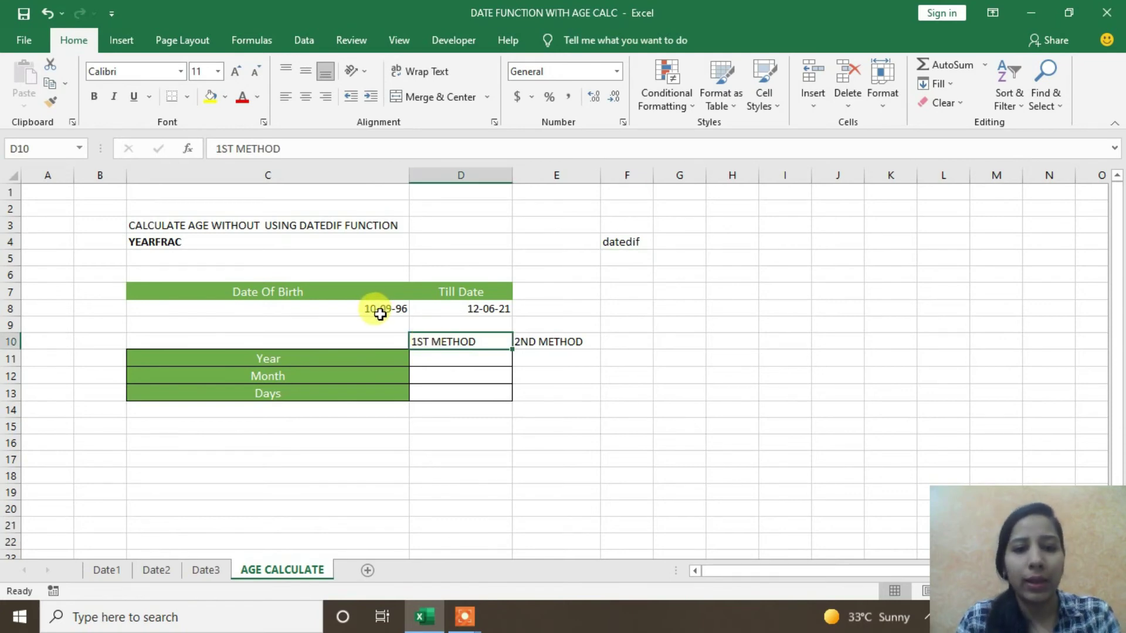
left_click(320, 302)
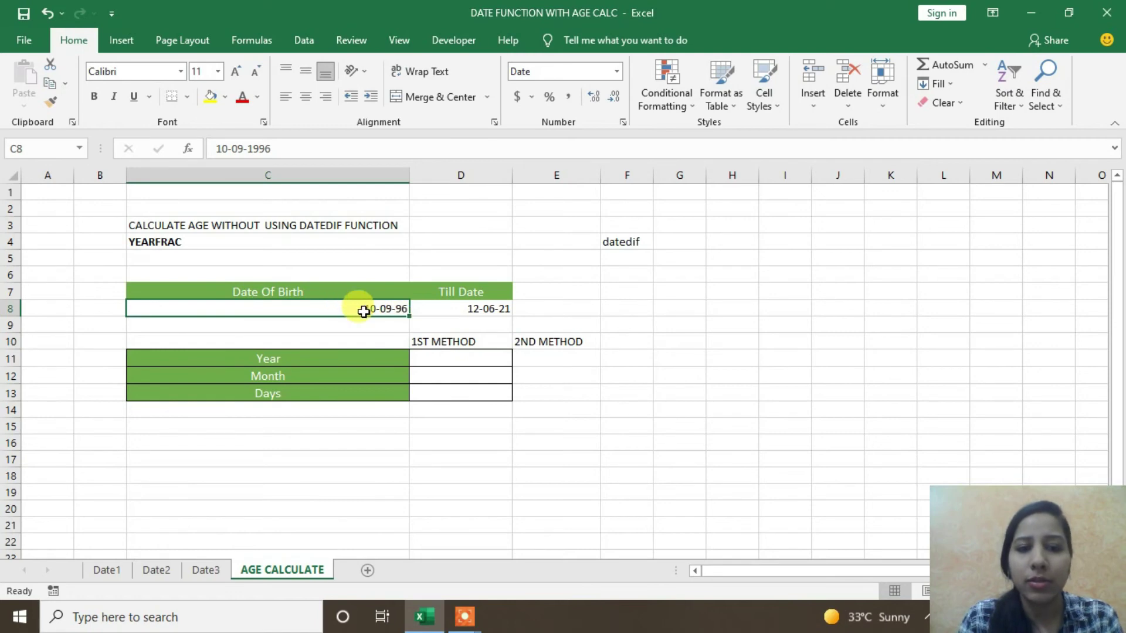
left_click(460, 307)
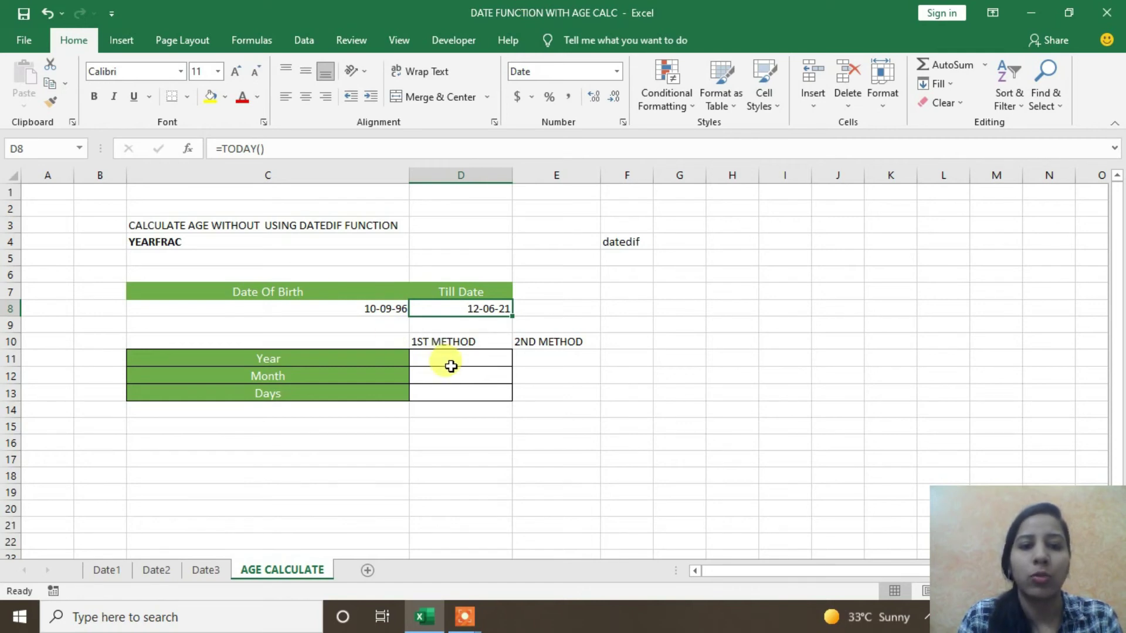
left_click(457, 359)
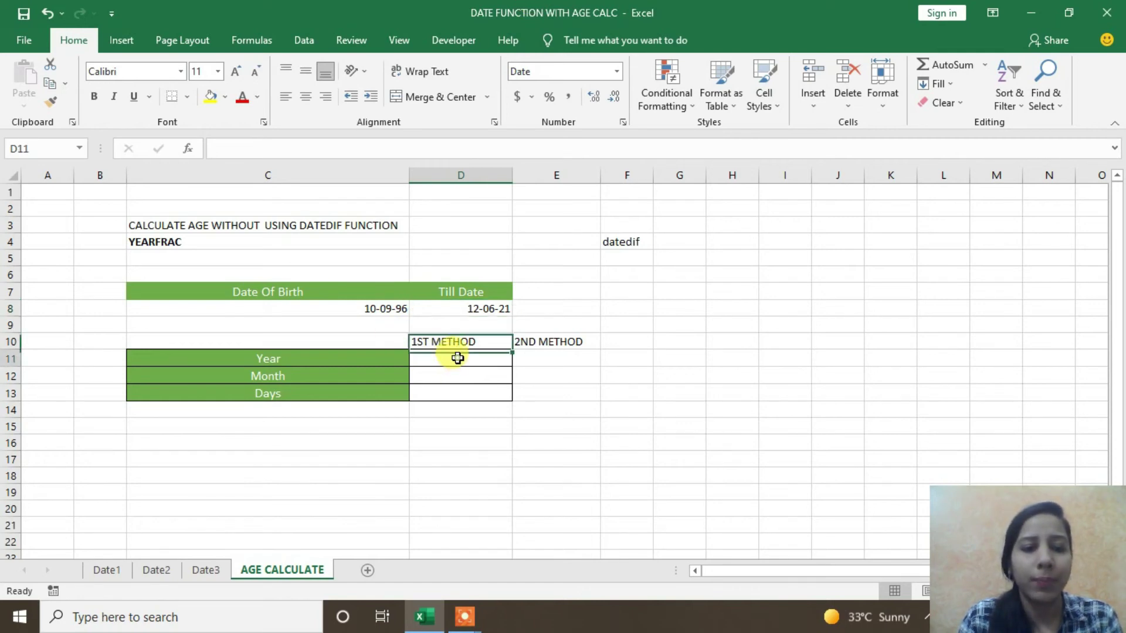
Build =D8-C8/365 in the Year cell D11, returning 44262.23836
type("=")
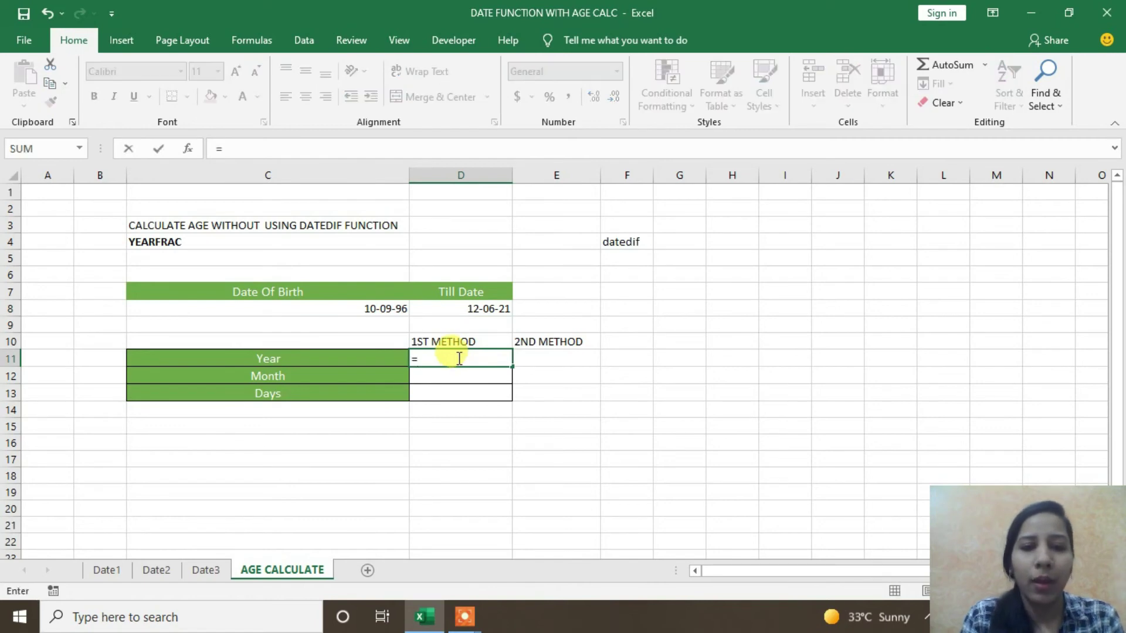
left_click(458, 310)
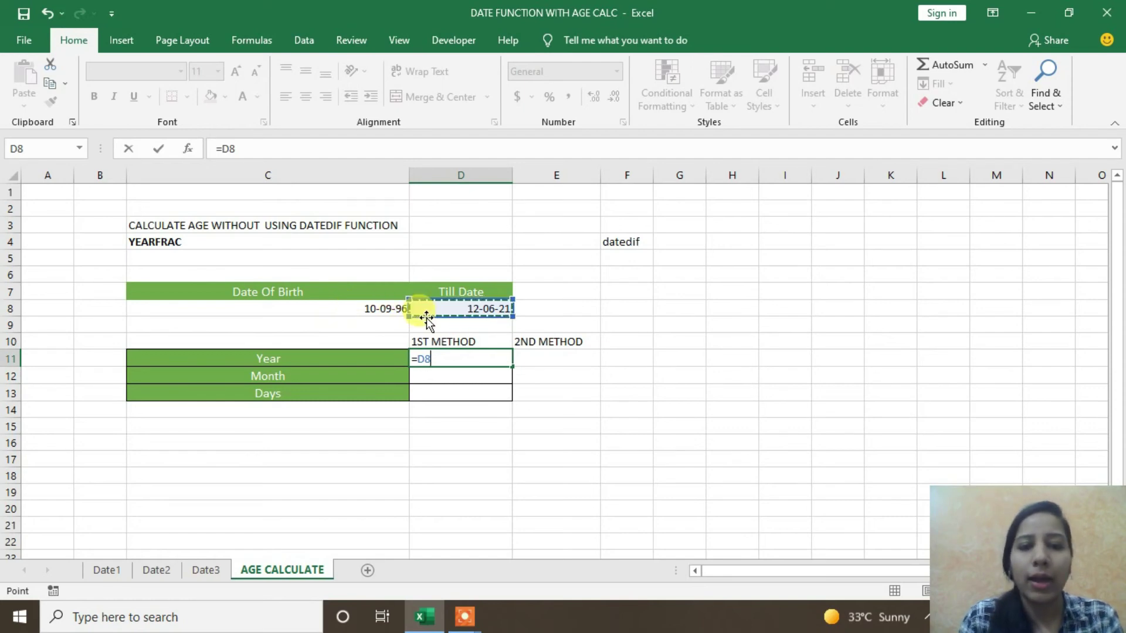
type("-")
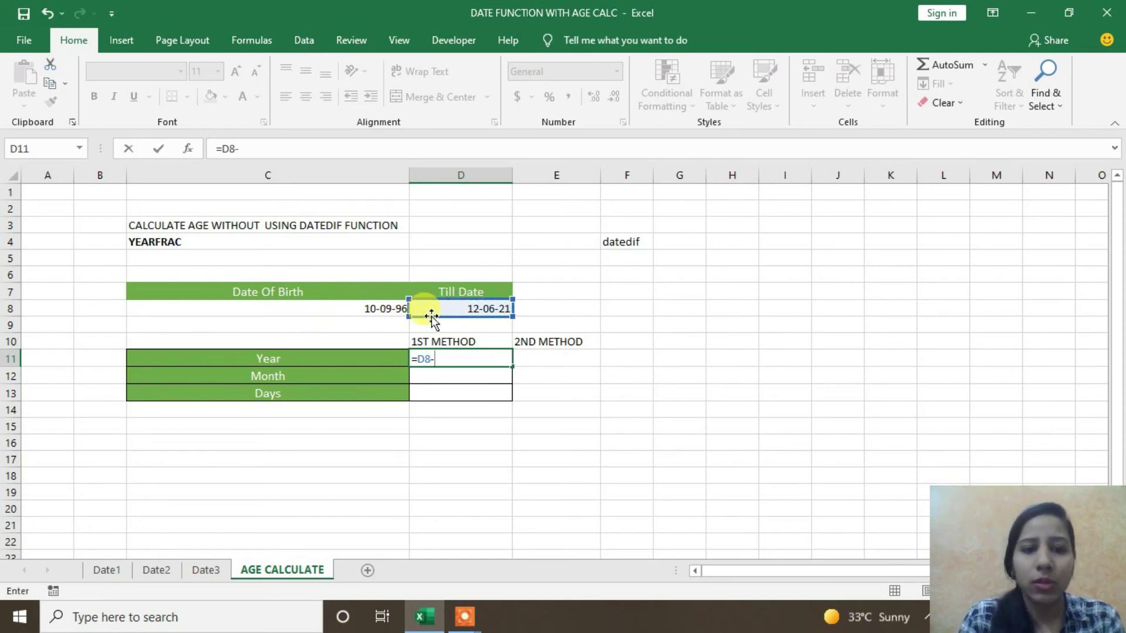
left_click(357, 305)
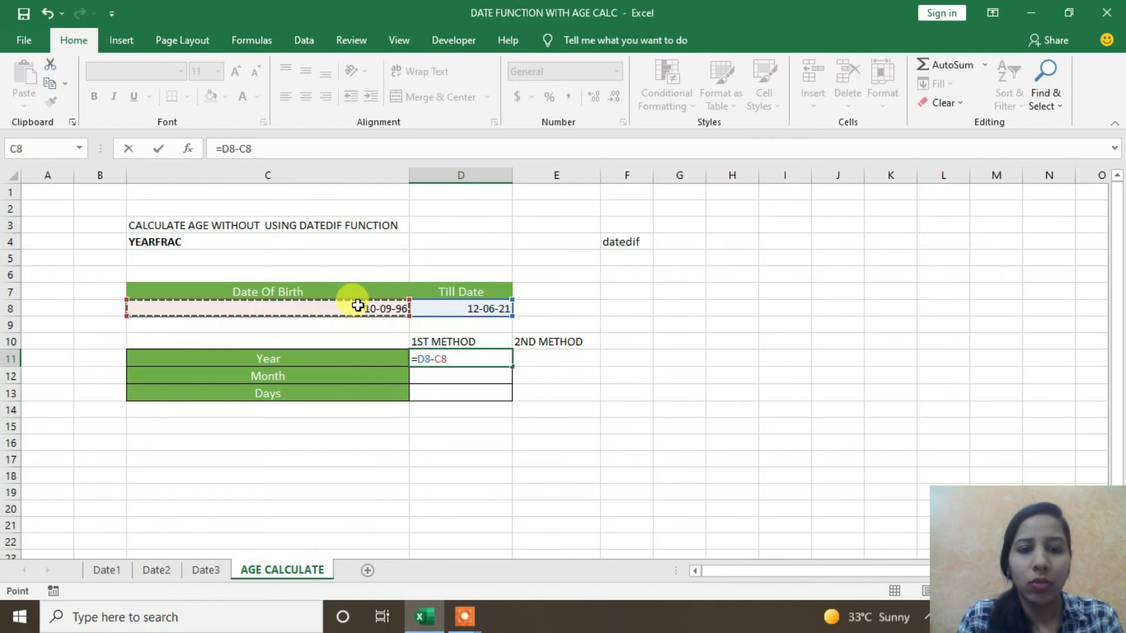
key("Return")
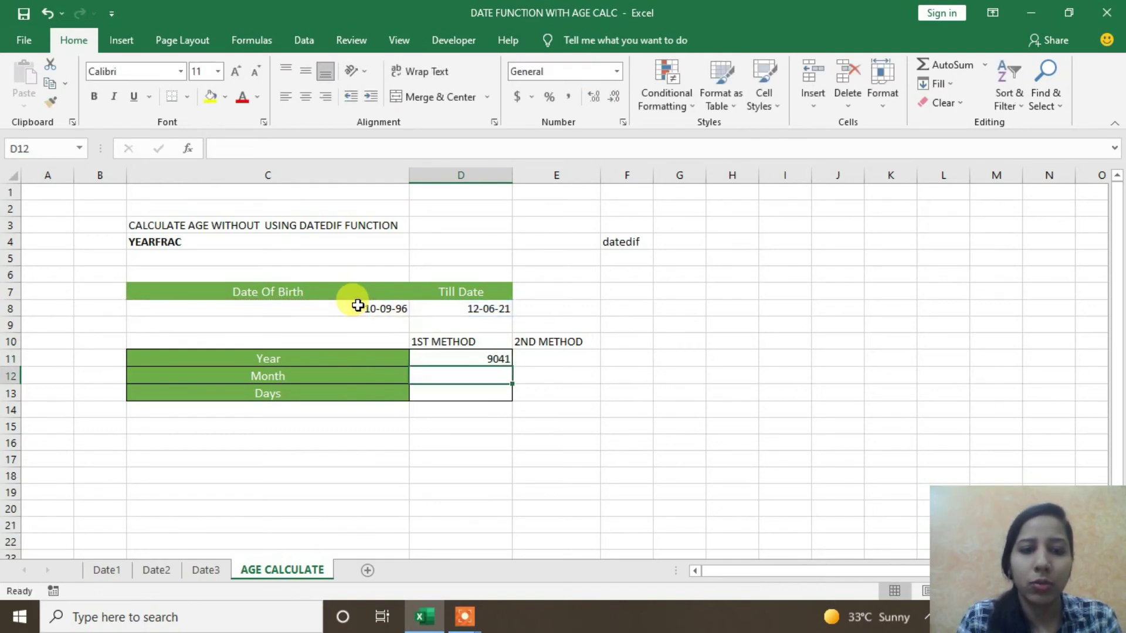
left_click(463, 358)
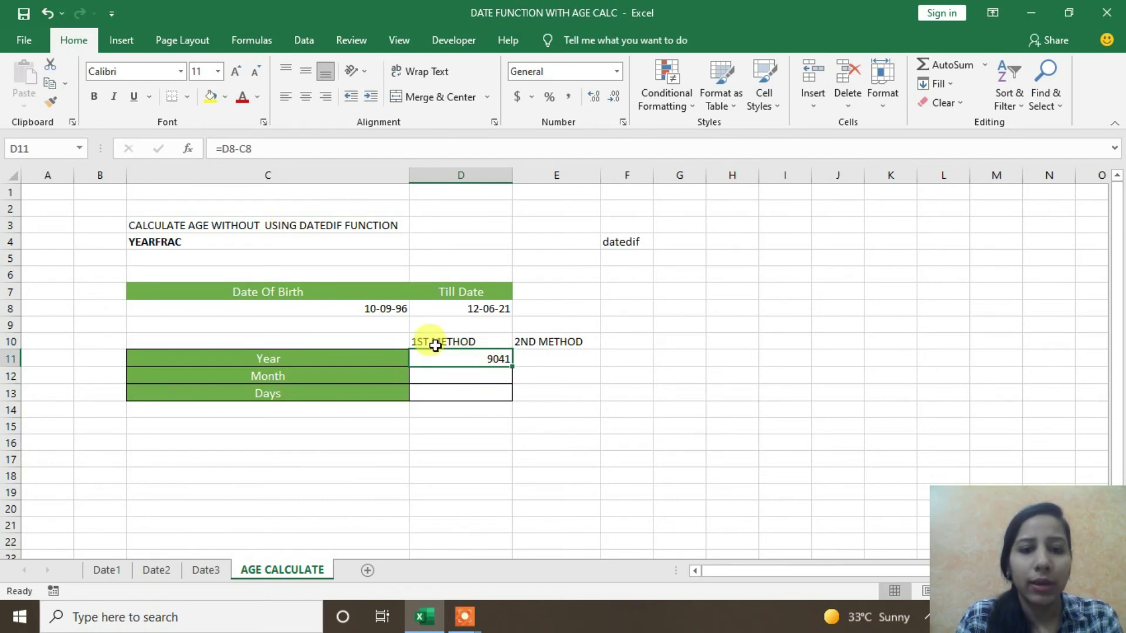
double_click(485, 363)
type("/365")
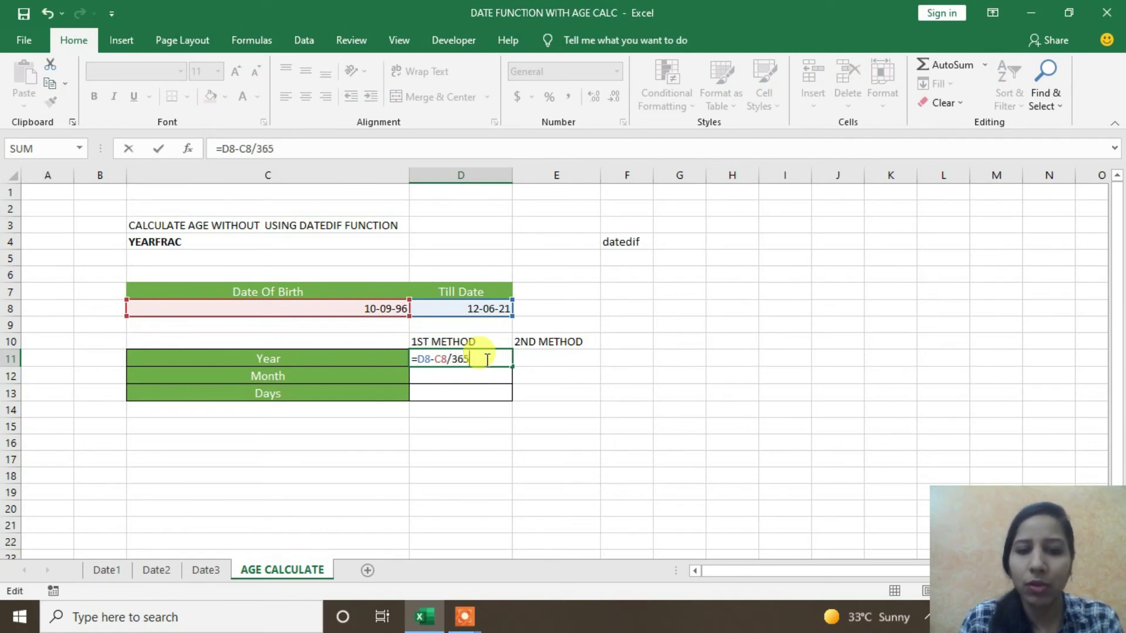
key("Return")
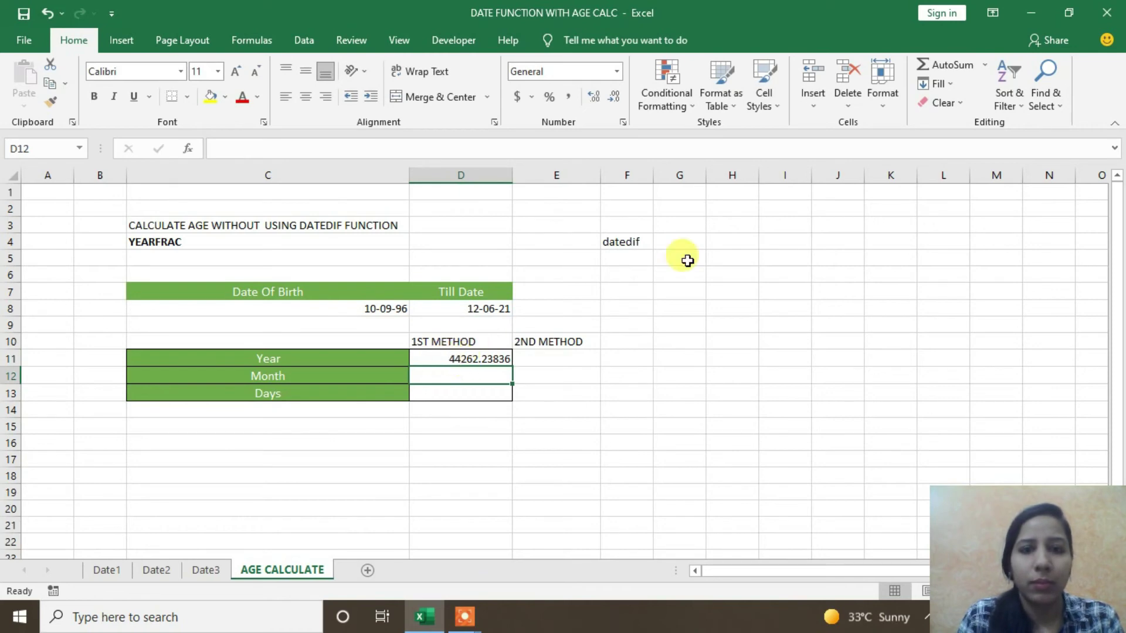
Apply the Short Date number format to D12
left_click(616, 73)
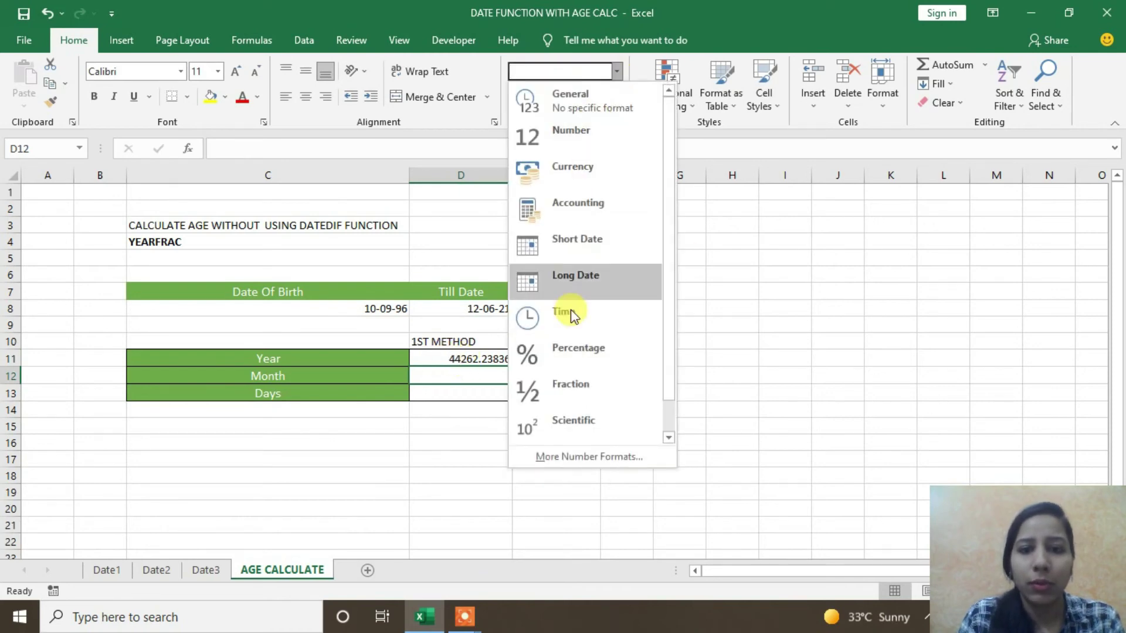
left_click(583, 242)
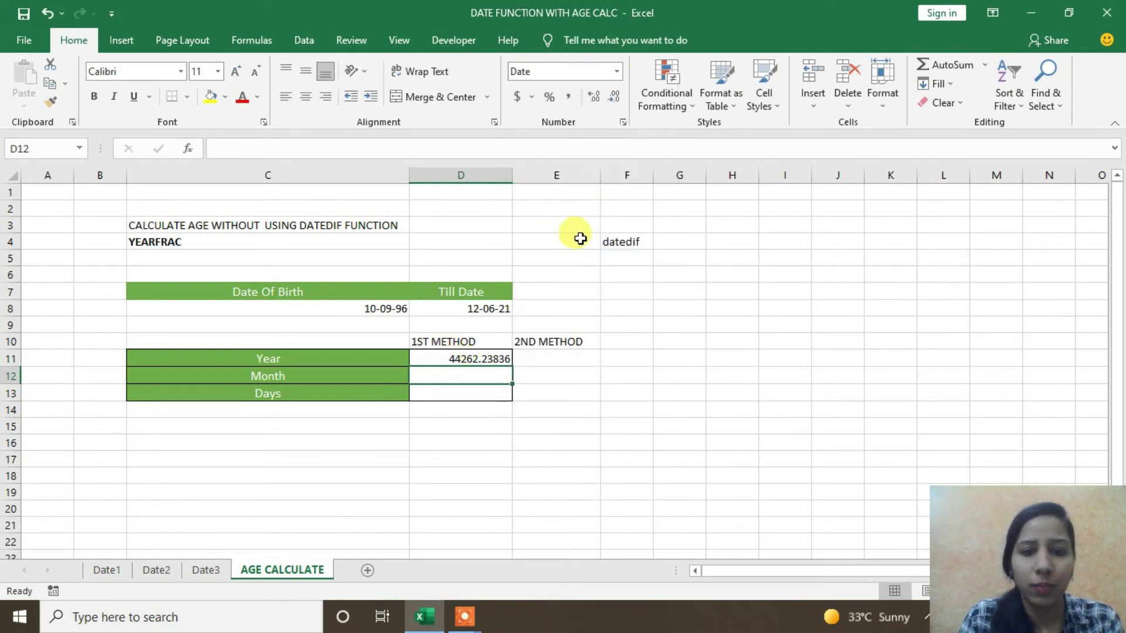
left_click(452, 359)
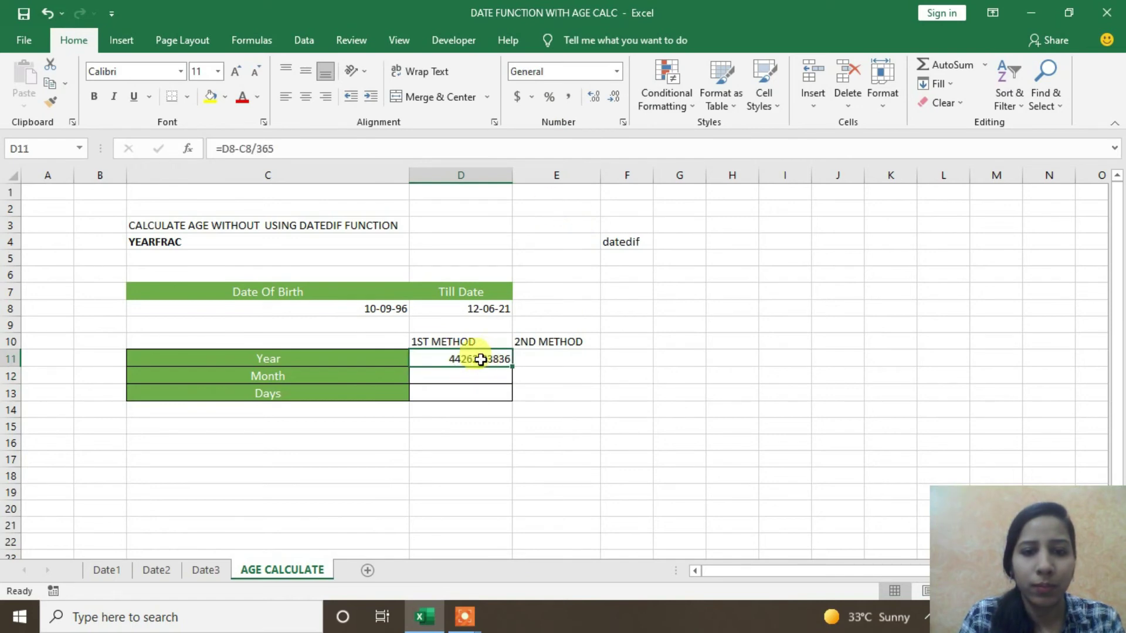
Correct D11 to =(D8-C8)/365, giving an age of 24.76986301 years
double_click(464, 358)
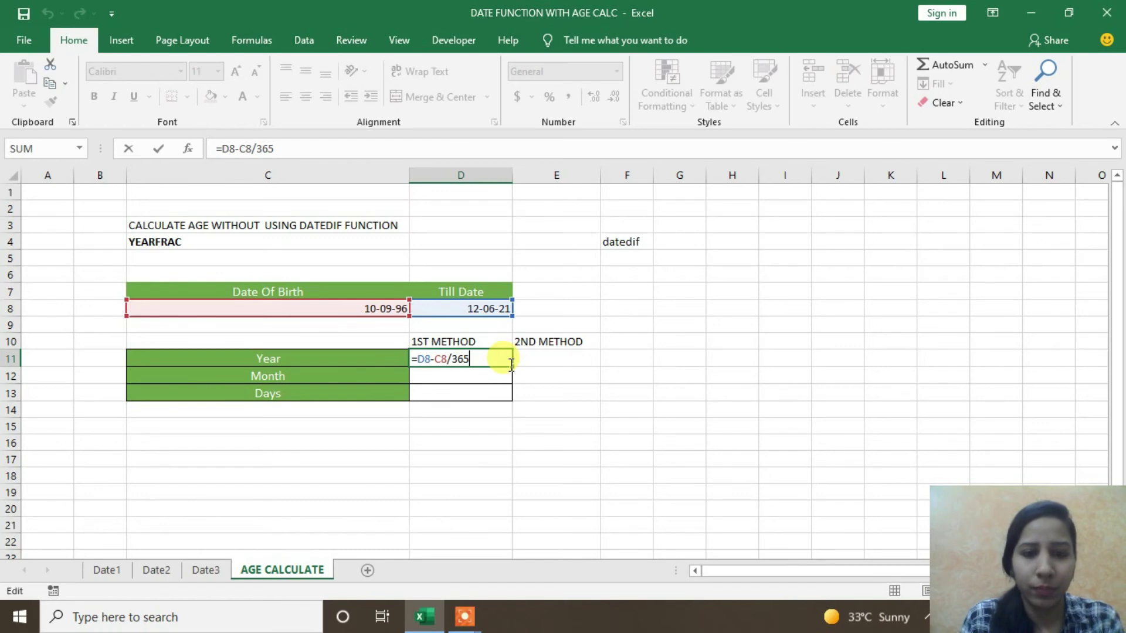
left_click(447, 359)
type(")")
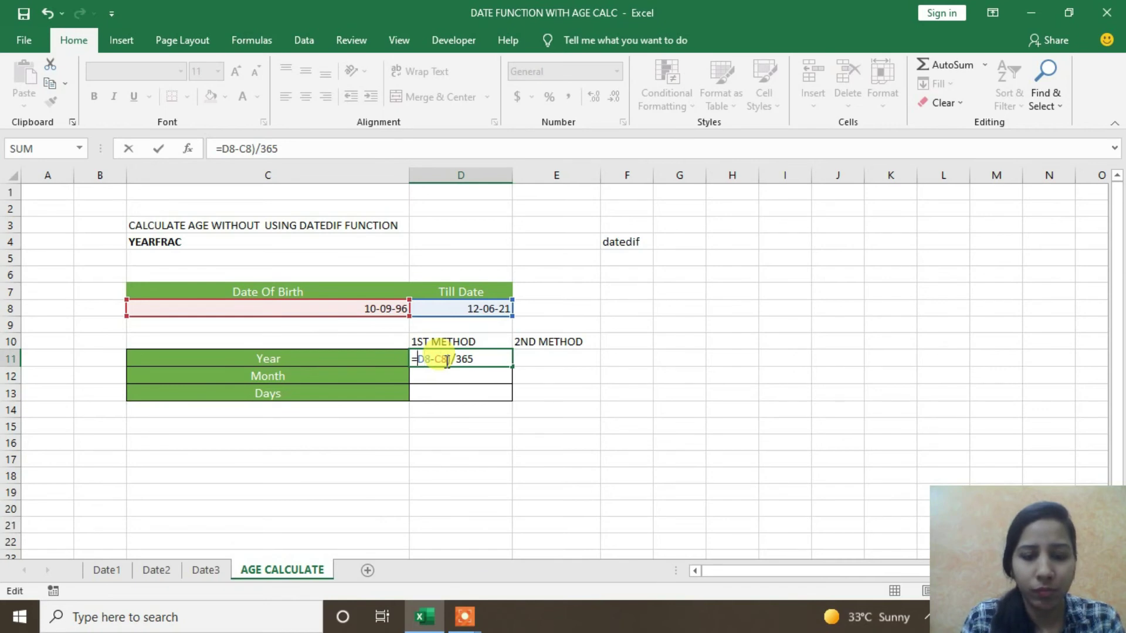
key("Return")
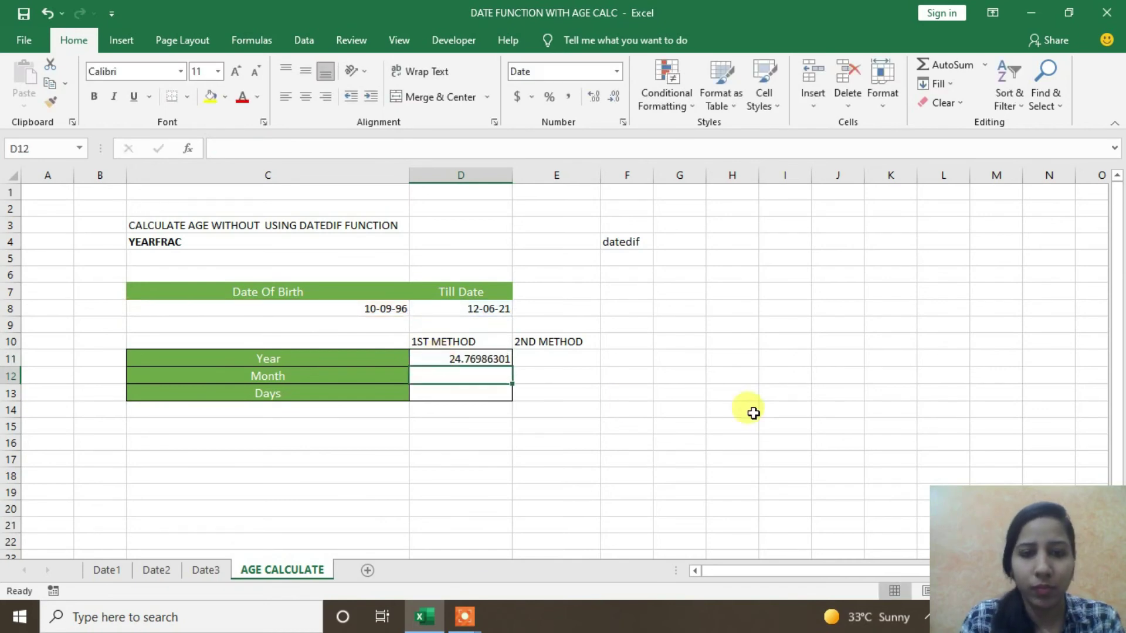
left_click(489, 355)
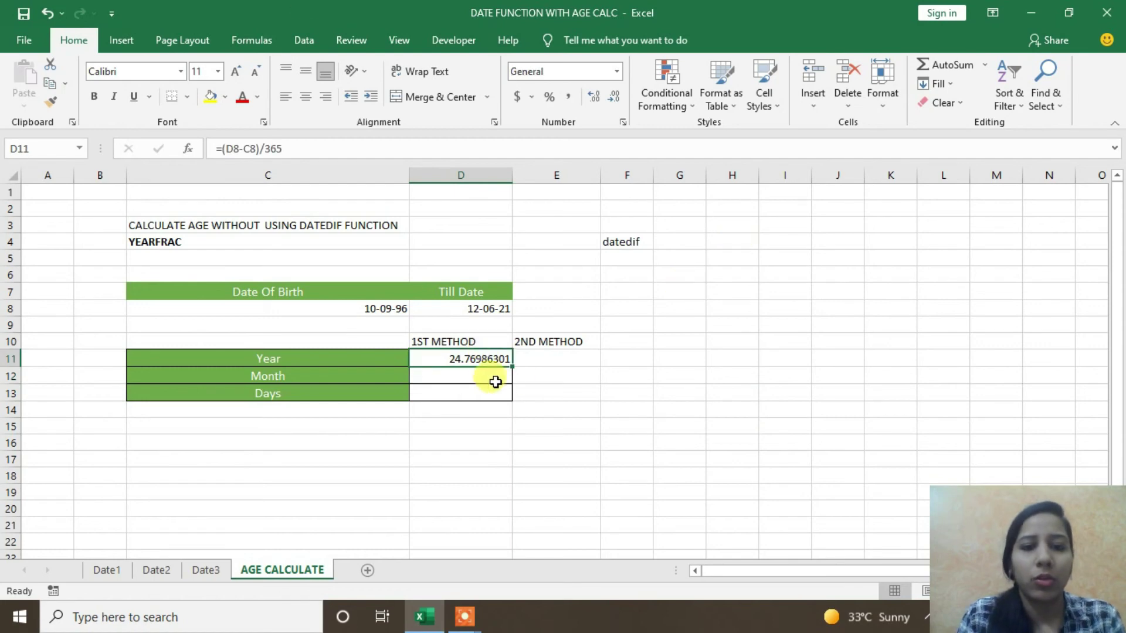
double_click(446, 359)
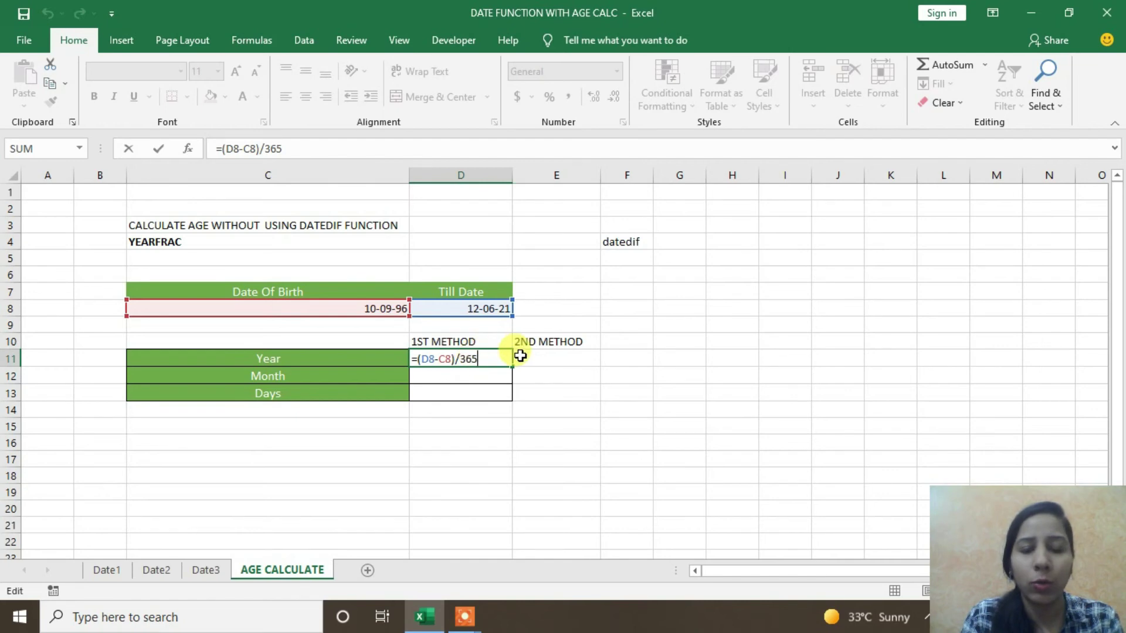
key("ctrl+Return")
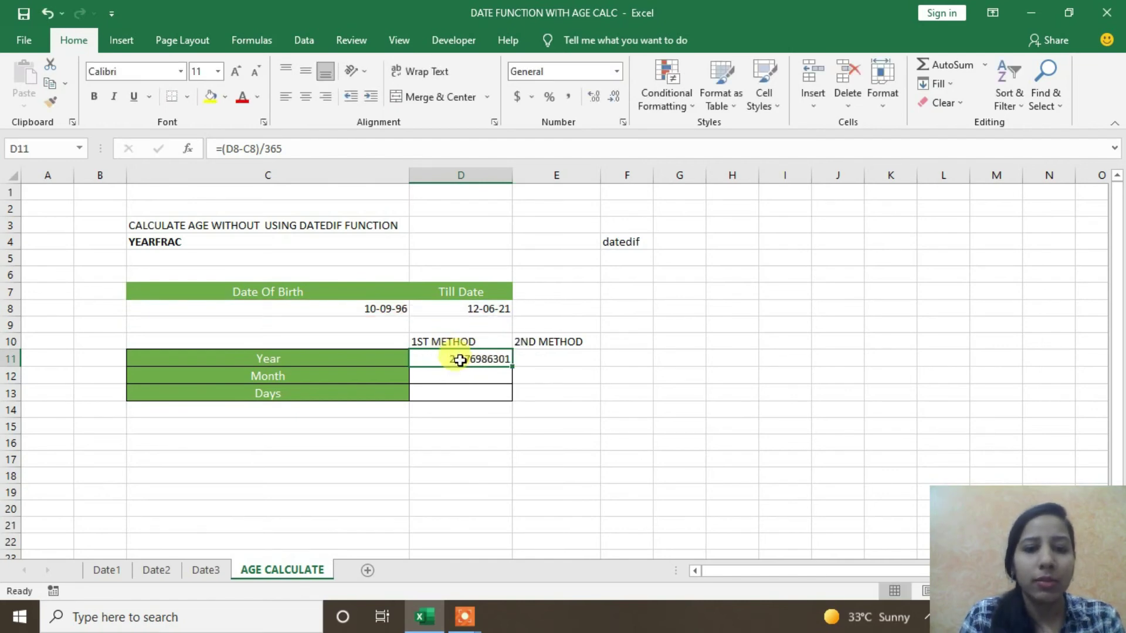
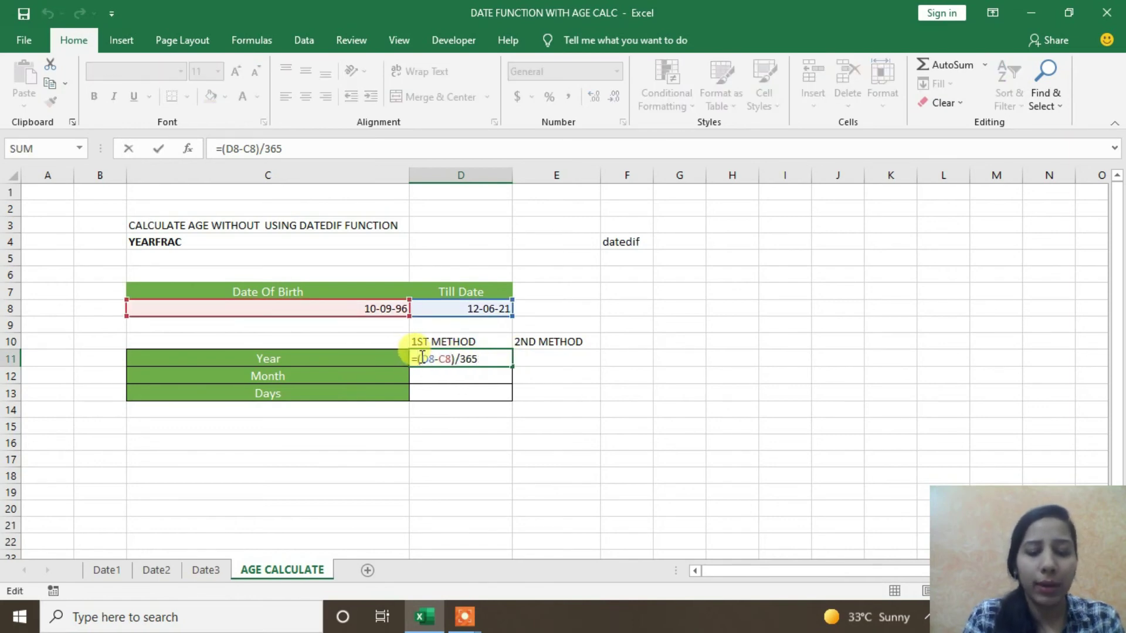
Wrap D11's formula as =INT((D8-C8)/365) so it shows 24 whole years
type("int")
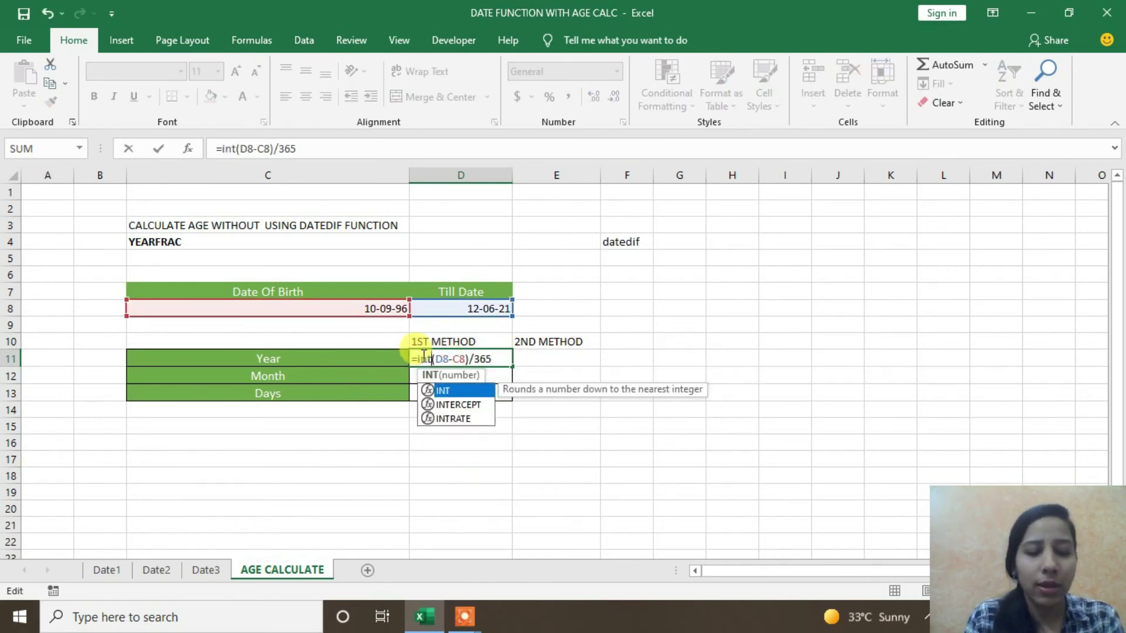
type("(")
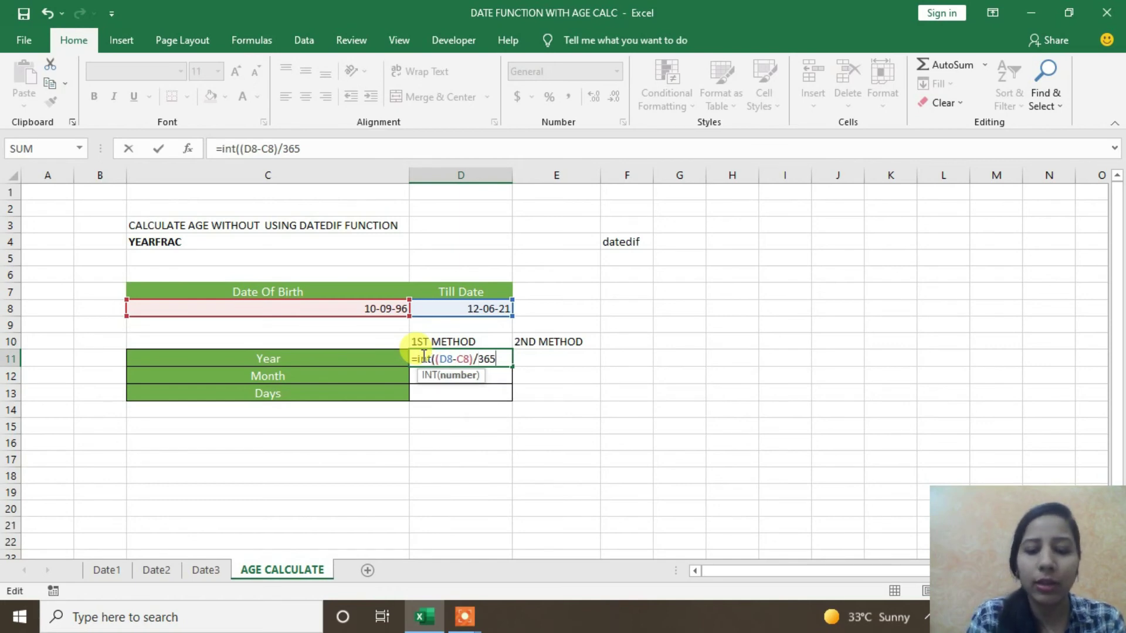
type(")")
key("Return")
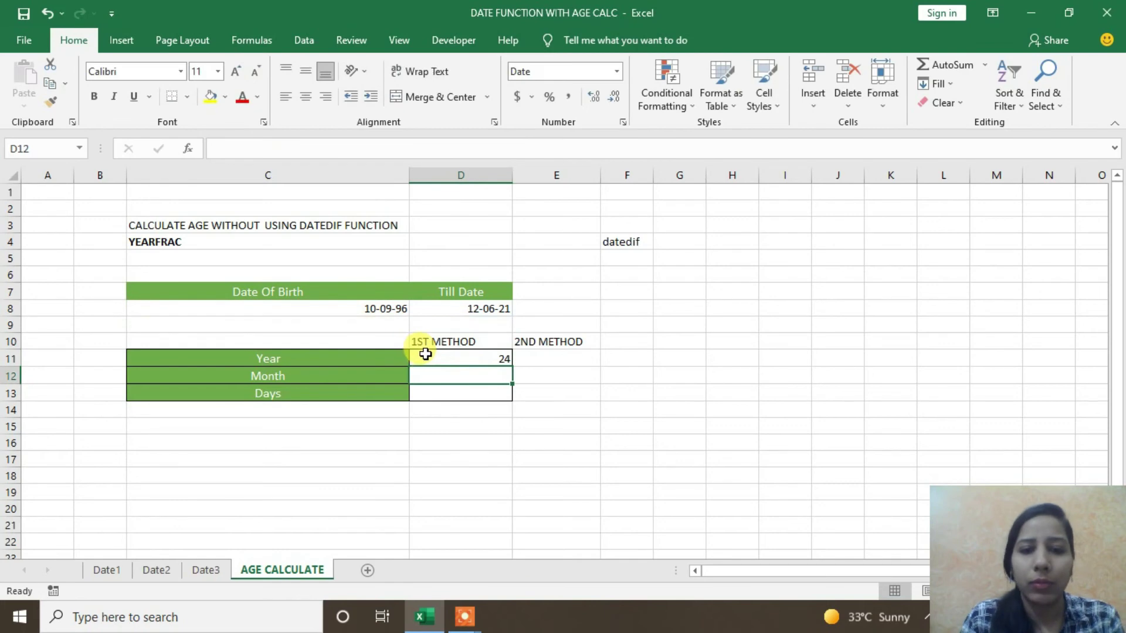
left_click(438, 354)
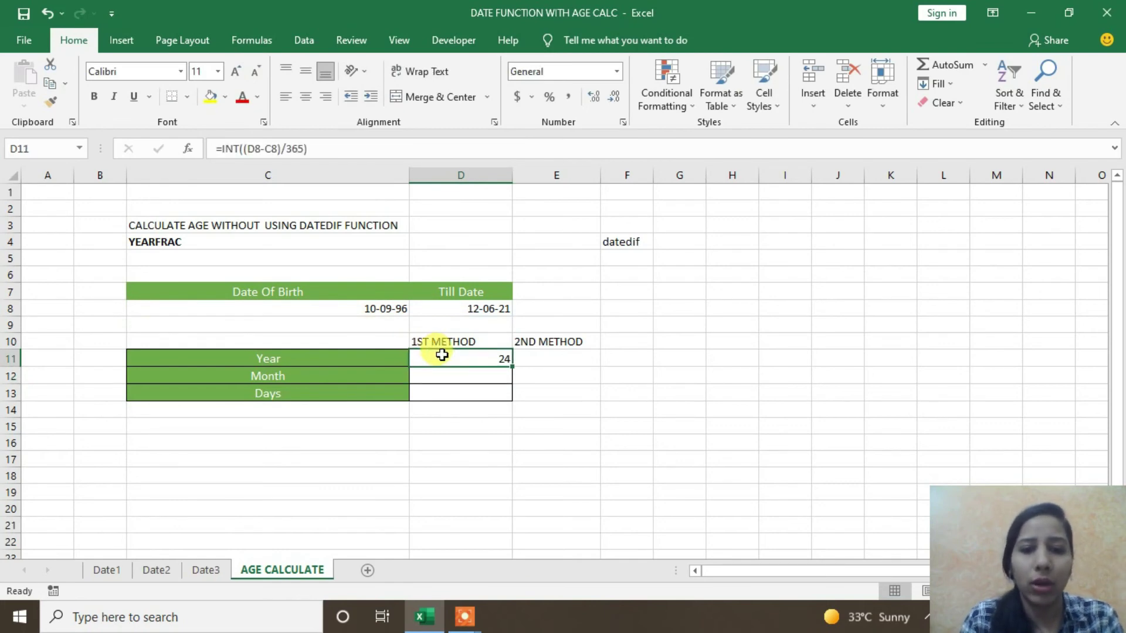
left_click(547, 361)
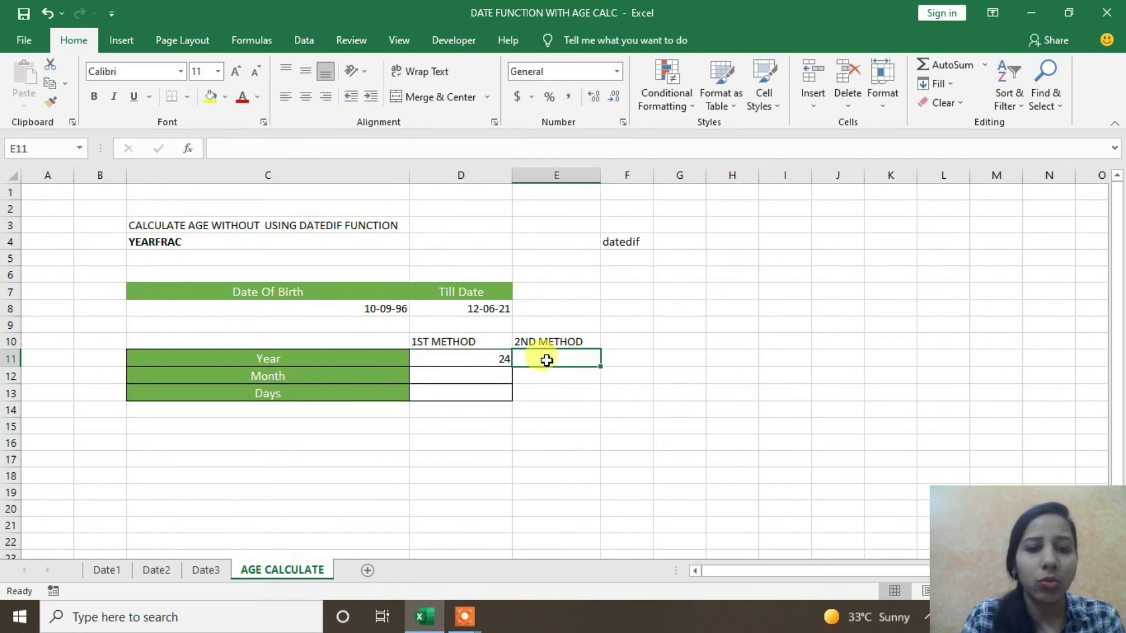
Enter =YEARFRAC(D8,C8) in E11 using the till date and birth date
type("=")
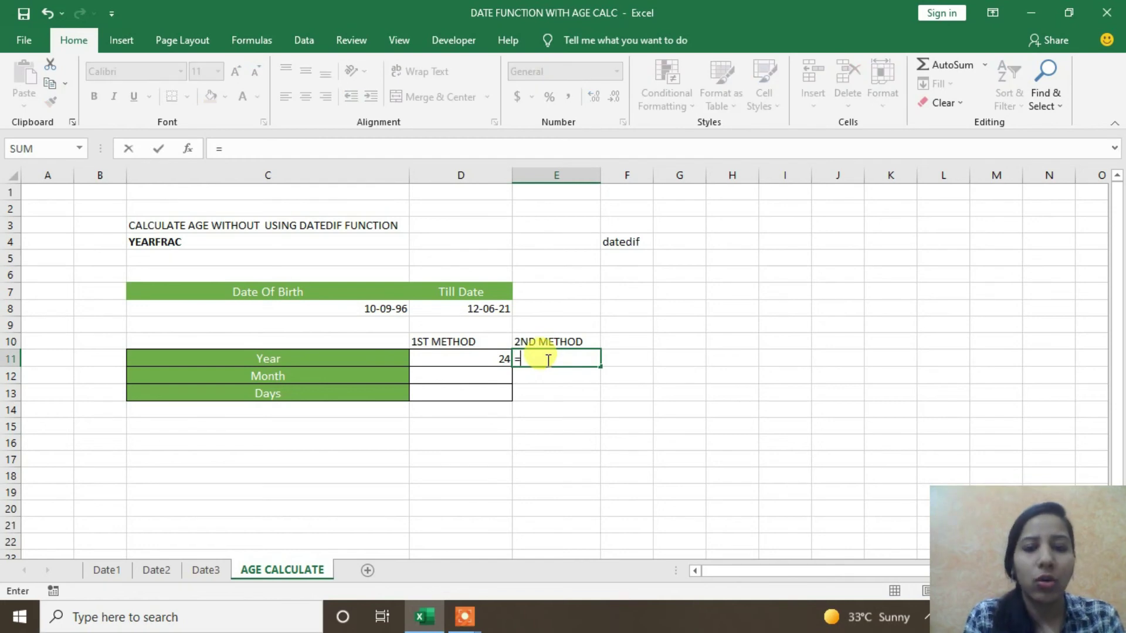
type("year")
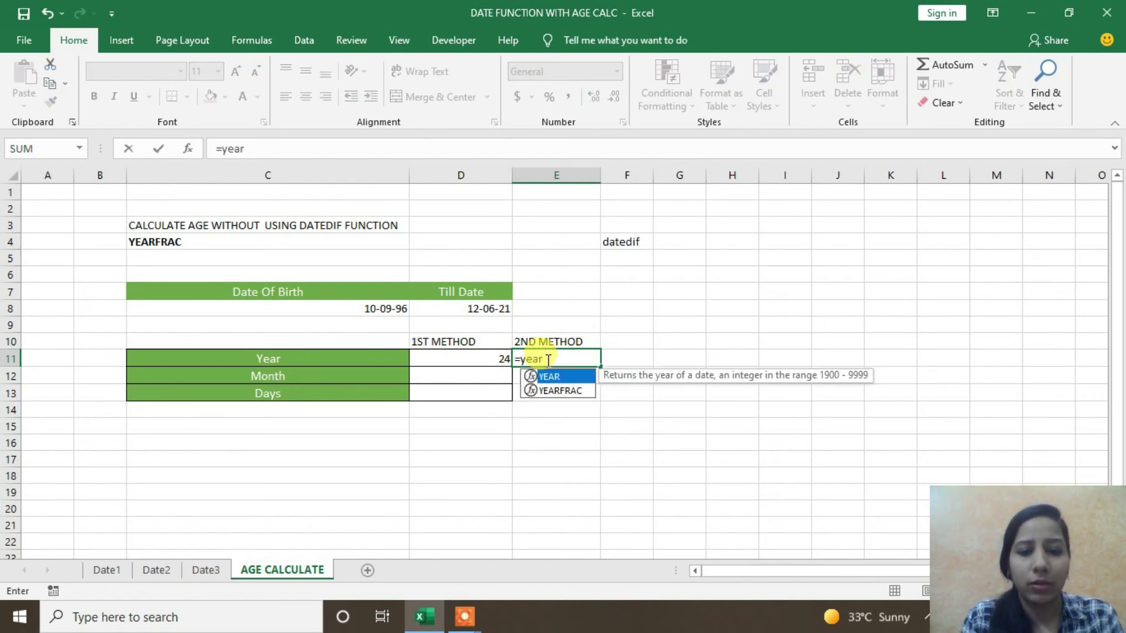
key("Down")
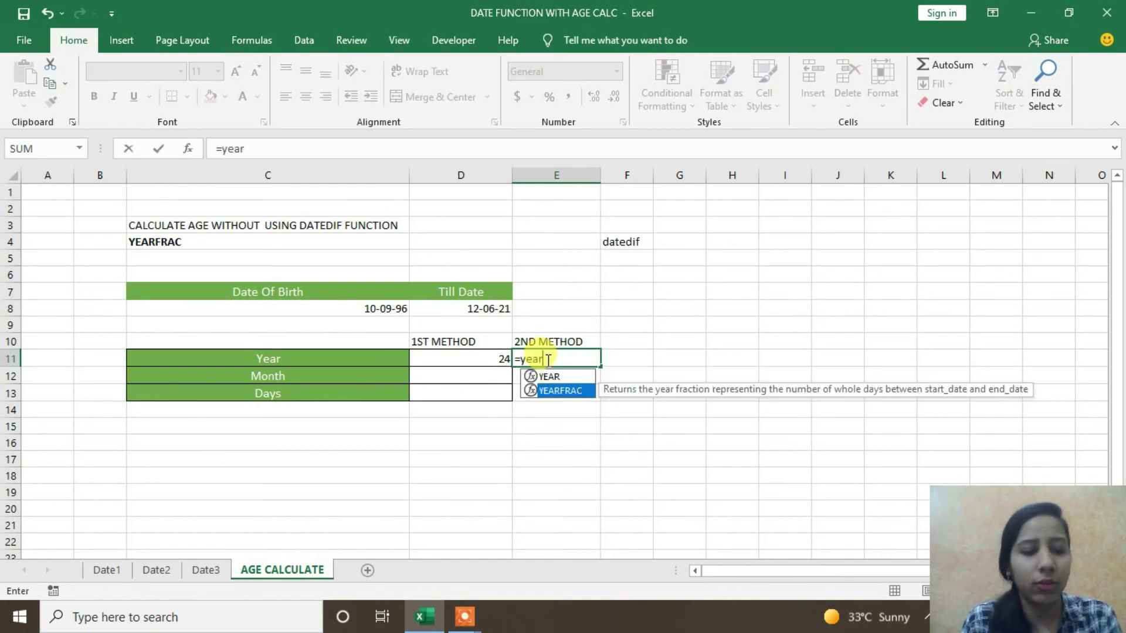
key("Tab")
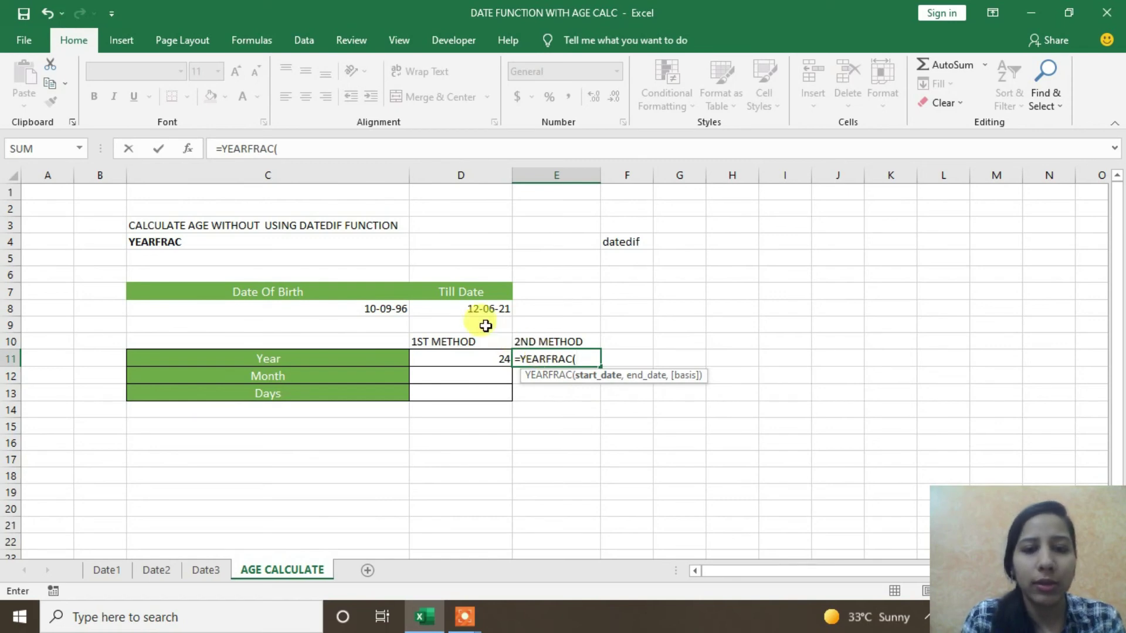
left_click(490, 307)
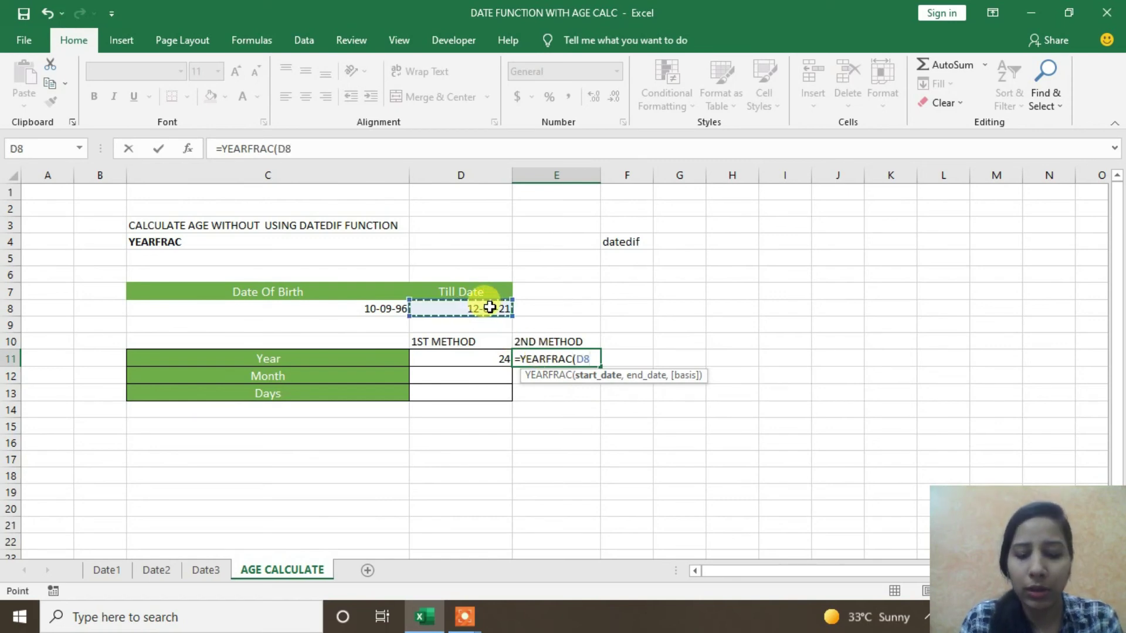
type(",")
left_click(368, 311)
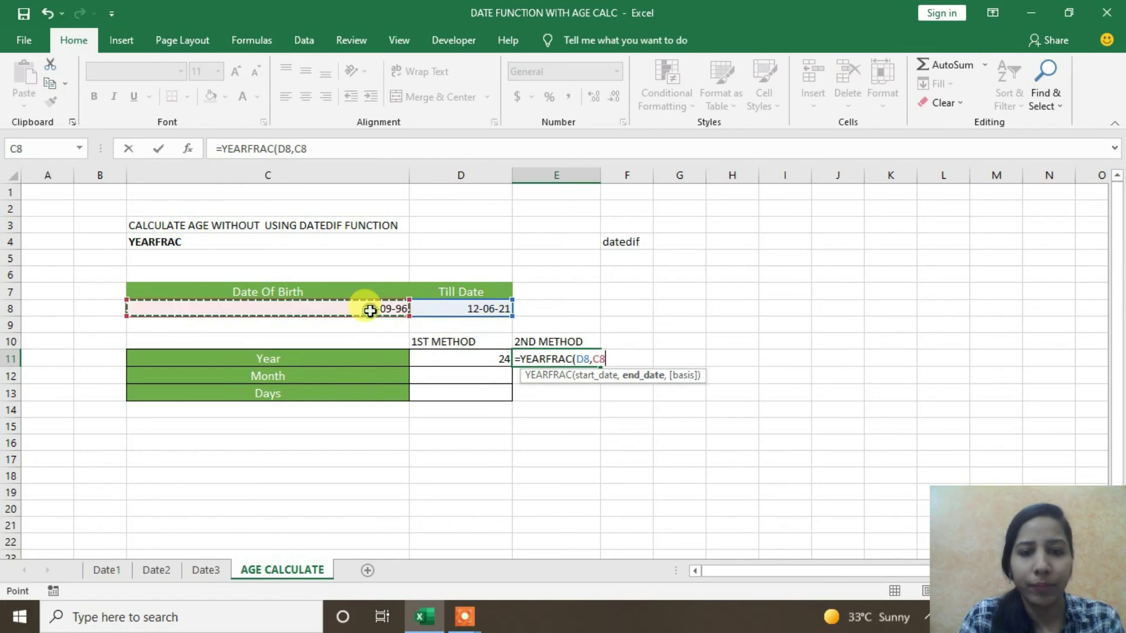
type(")")
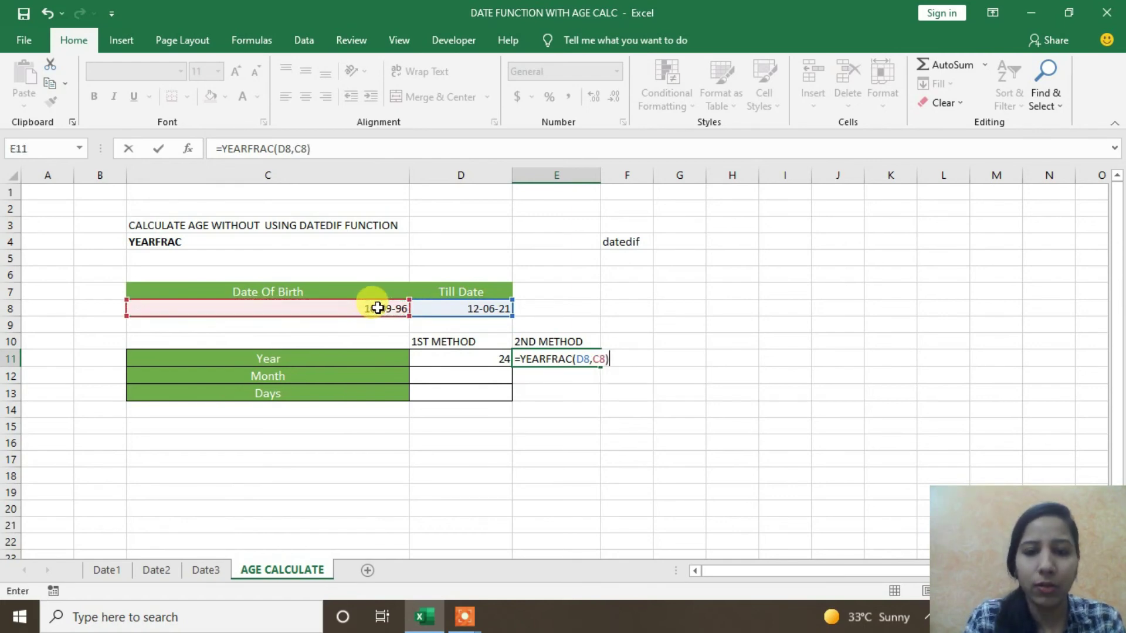
key("Return")
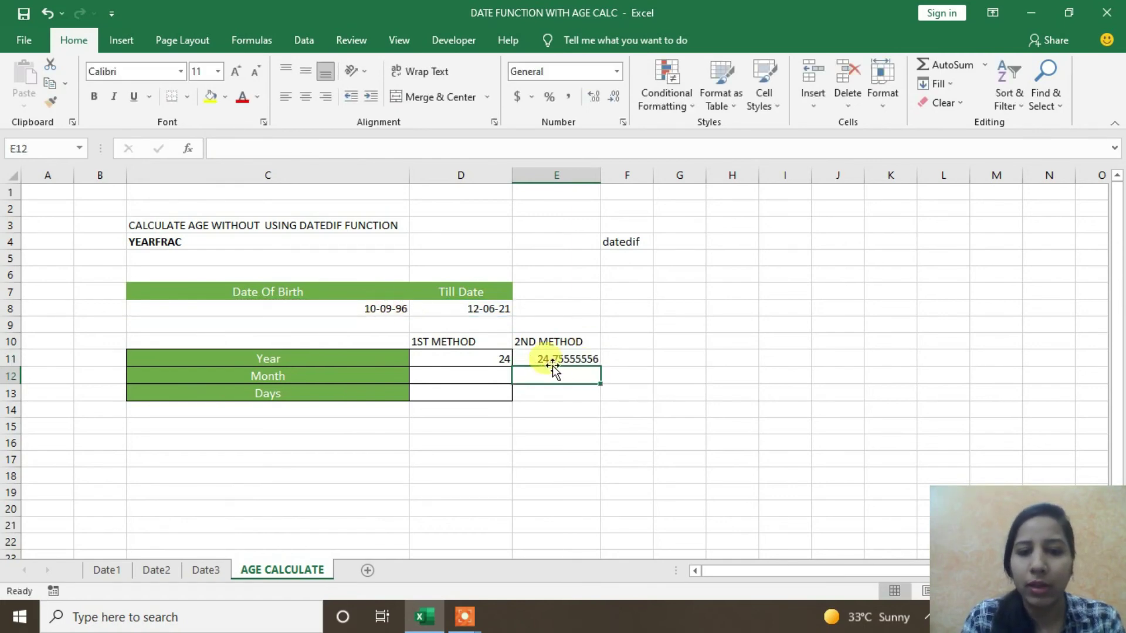
Wrap E11's formula as =INT(YEARFRAC(D8,C8)) to show 24 whole years
left_click(529, 359)
double_click(530, 359)
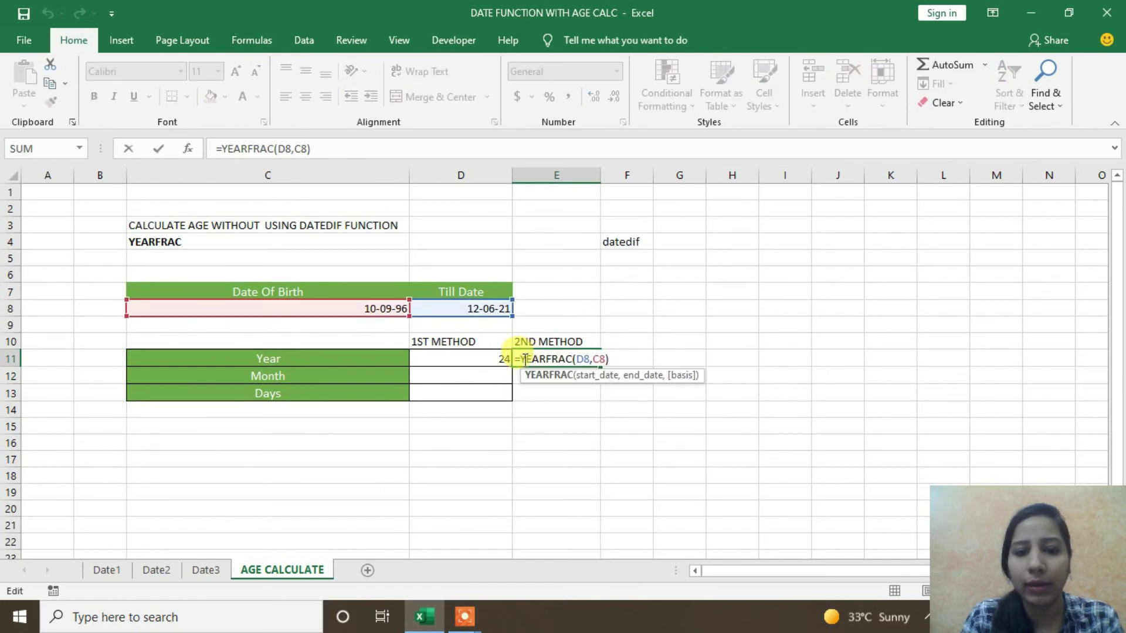
left_click(520, 359)
type("int")
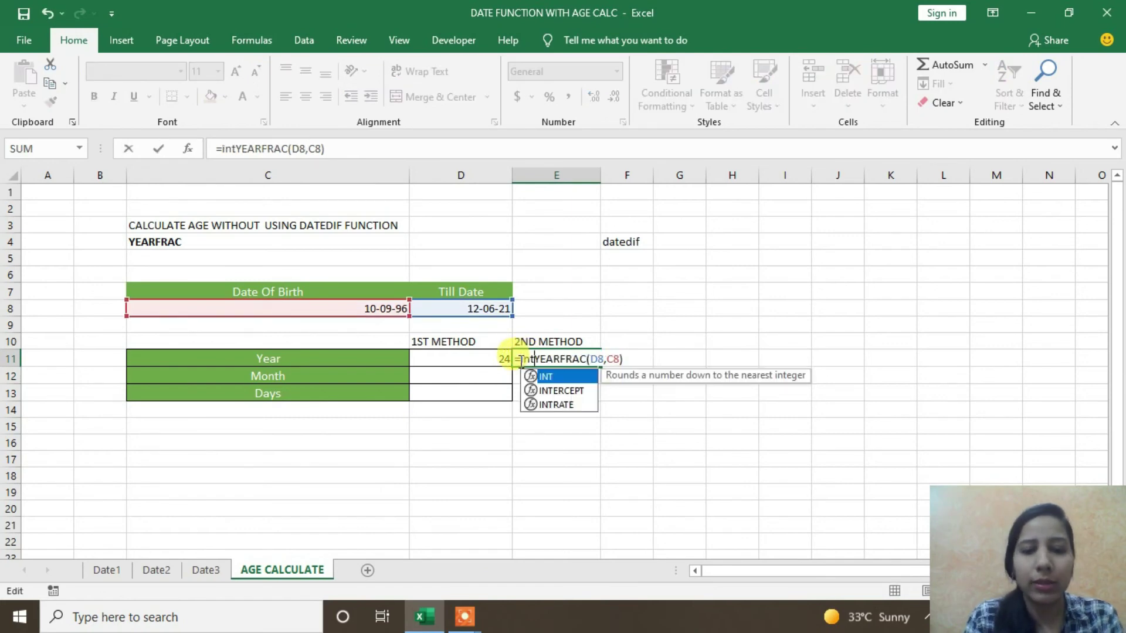
type("(")
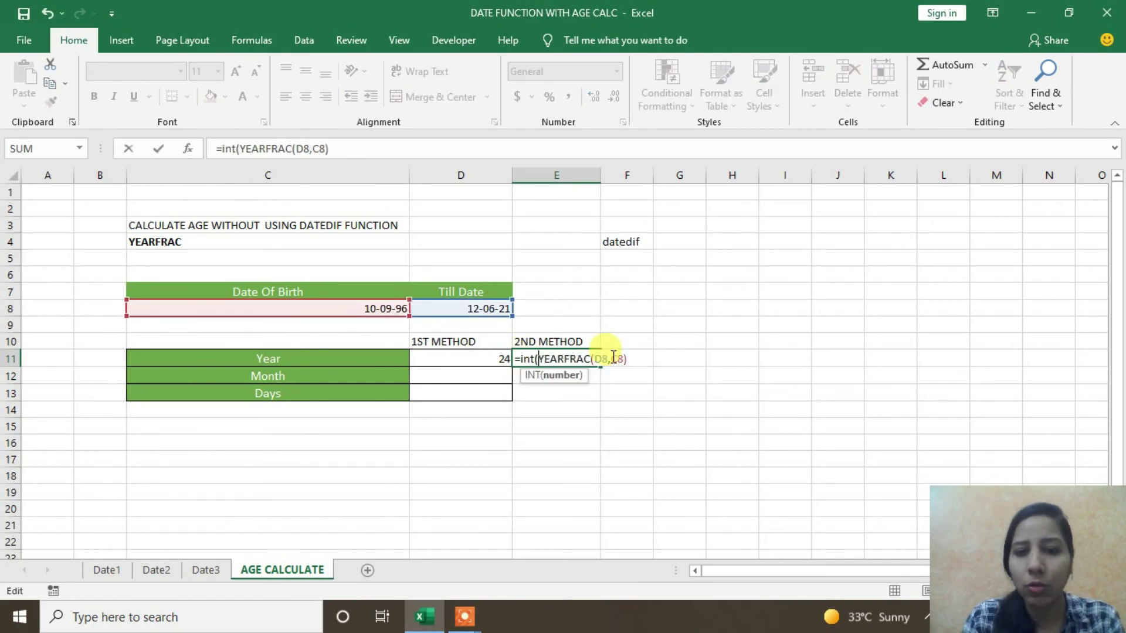
left_click(627, 359)
type(")")
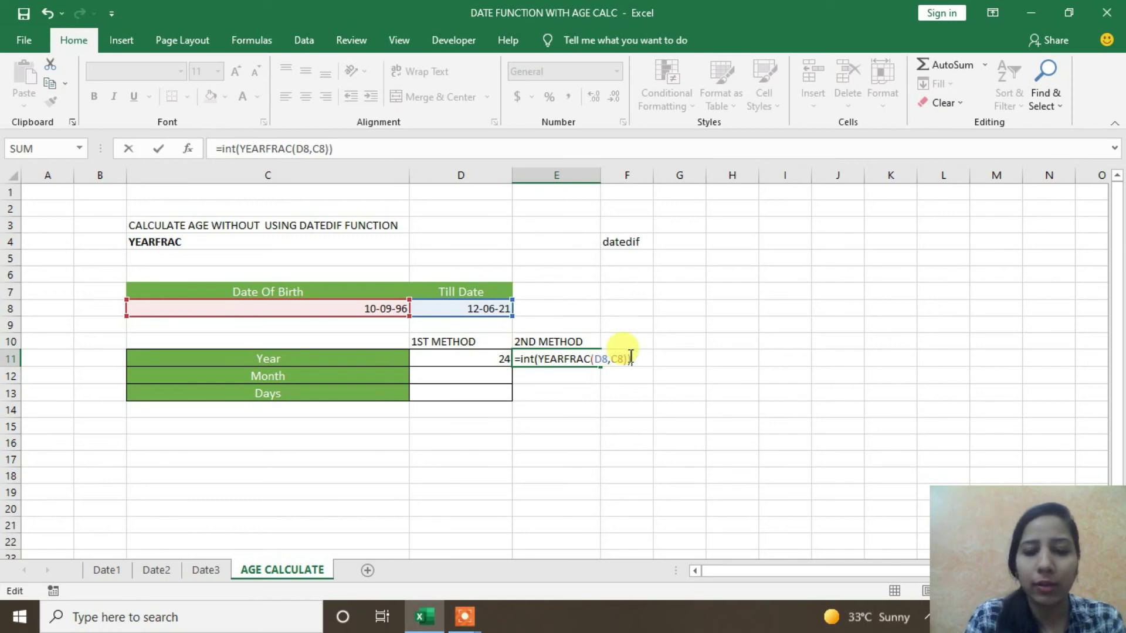
key("Return")
left_click(557, 358)
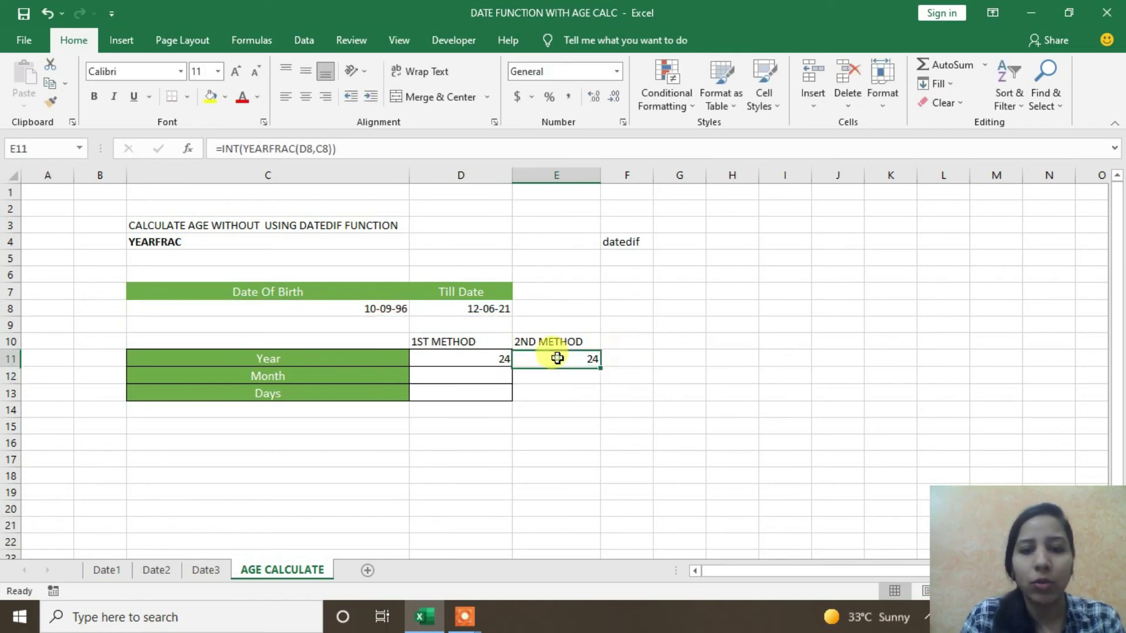
double_click(489, 361)
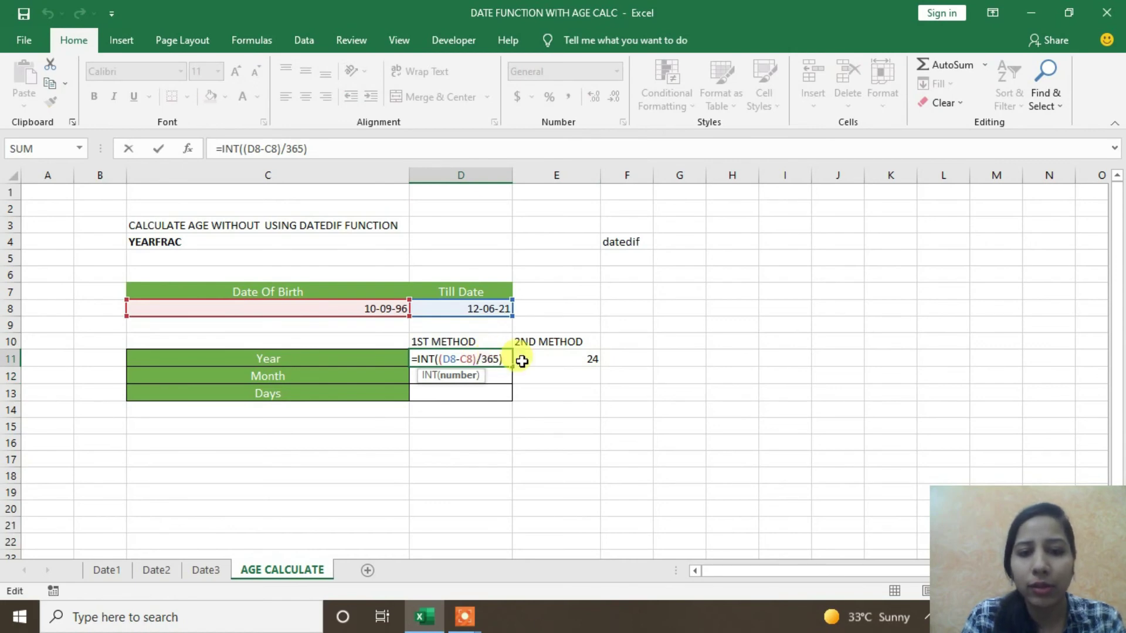
left_click(517, 358)
left_click(544, 386)
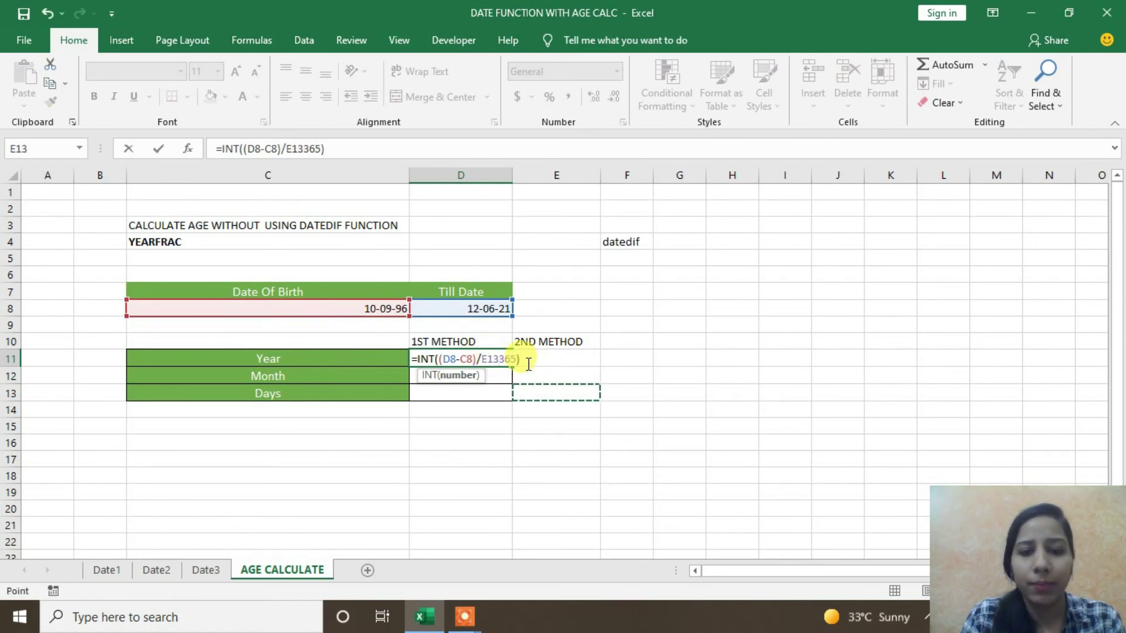
left_click(528, 362)
key("Return")
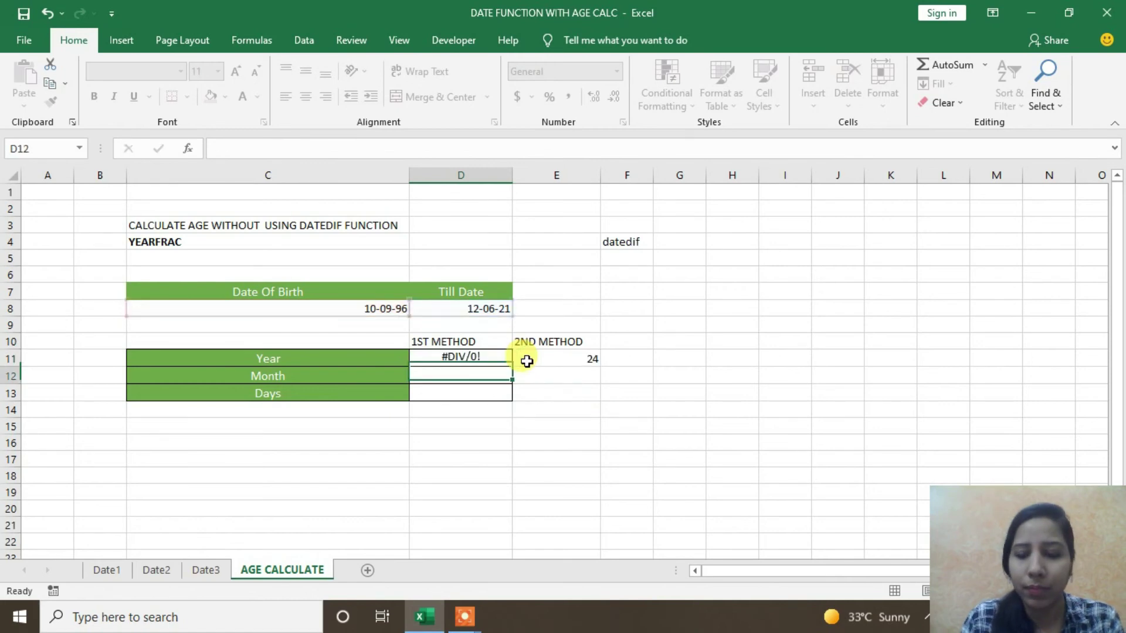
key("Up")
key("F2")
key("Left")
key("Left")
key("Left")
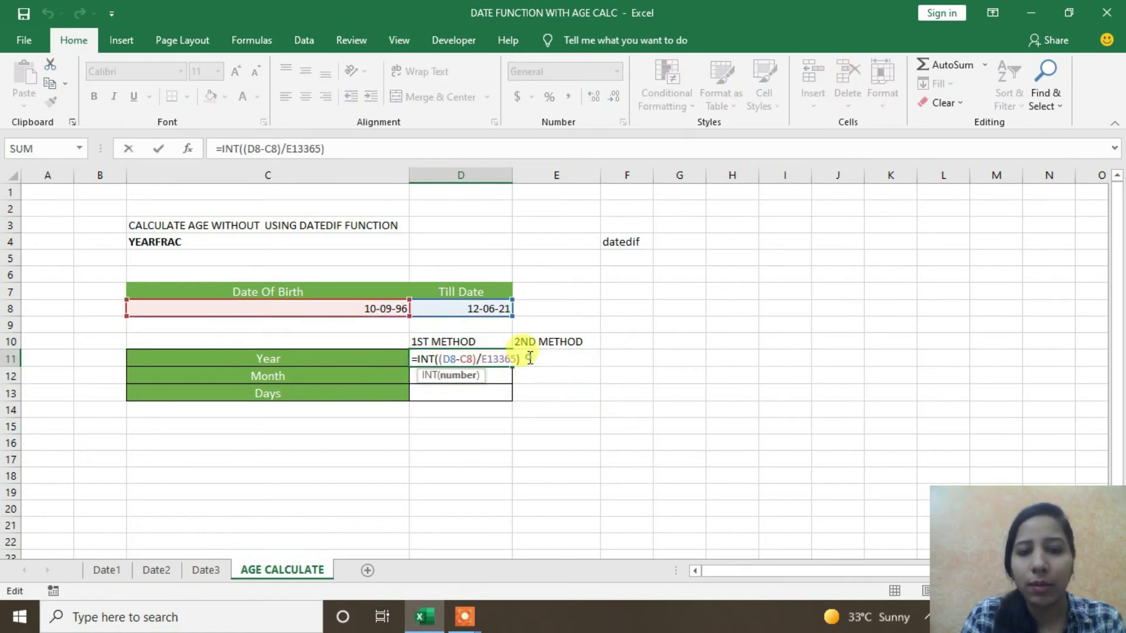
left_click(530, 358)
type(")")
key("Return")
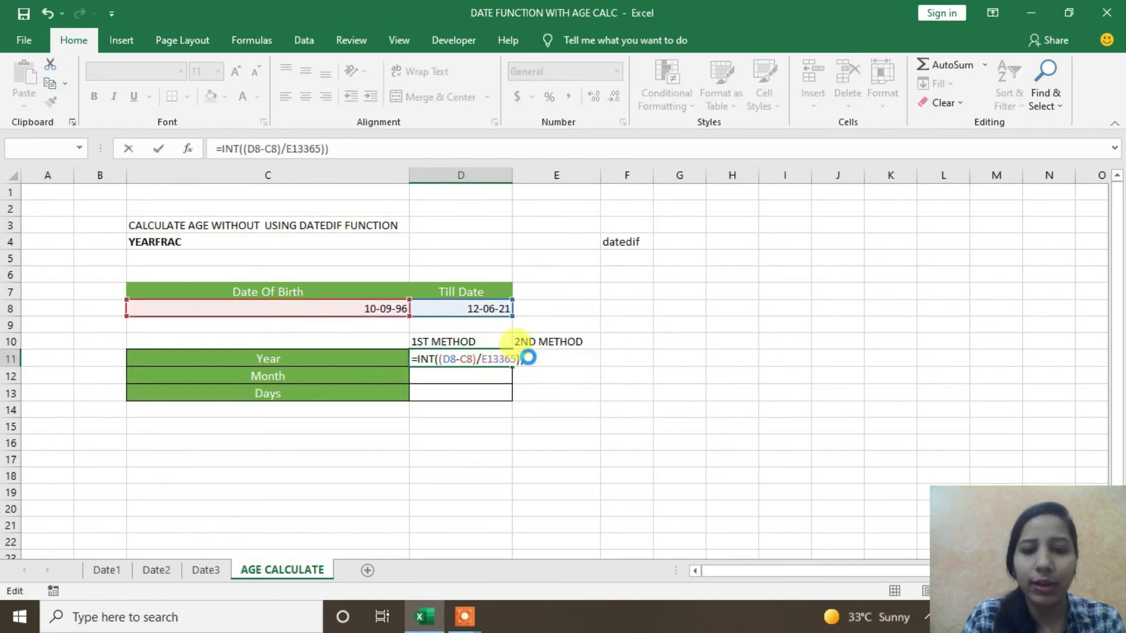
left_click(535, 369)
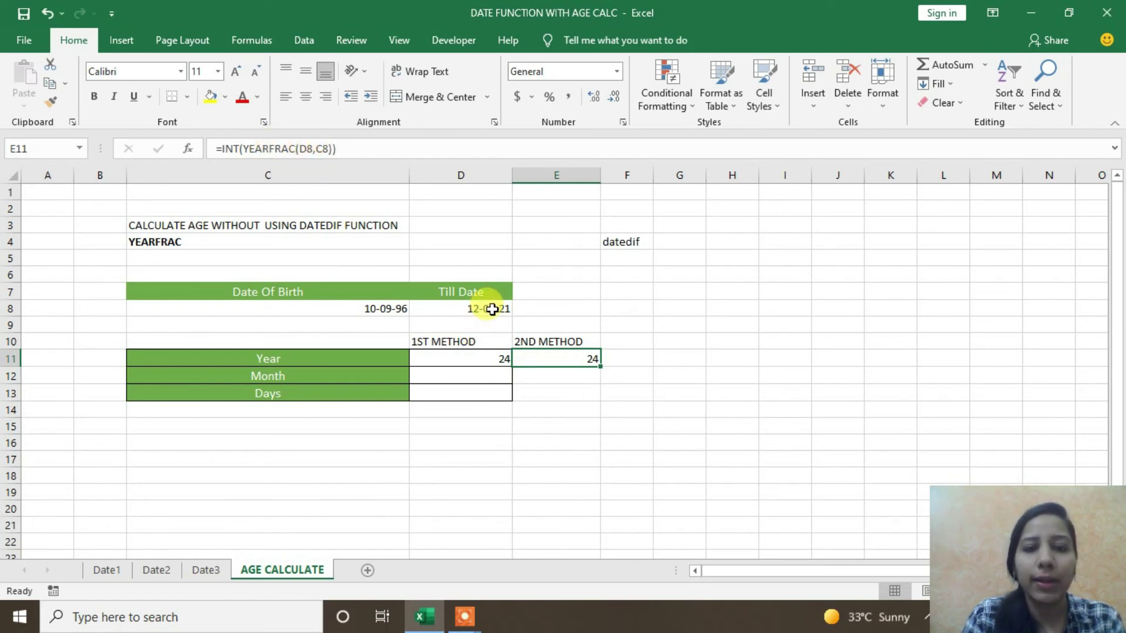
left_click(282, 306)
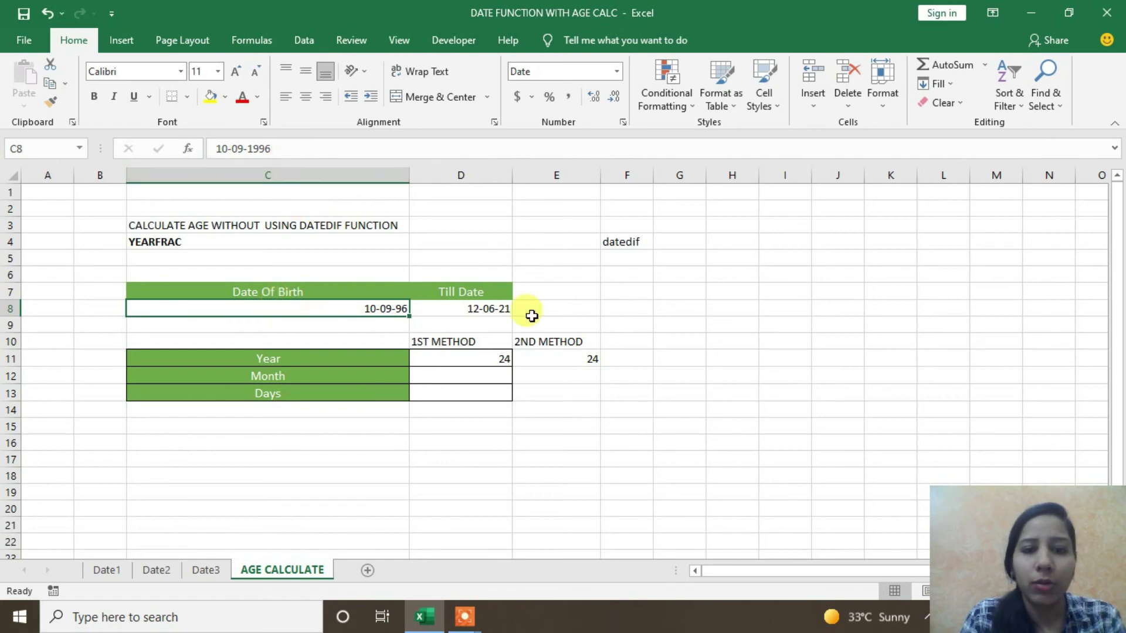
left_click(561, 356)
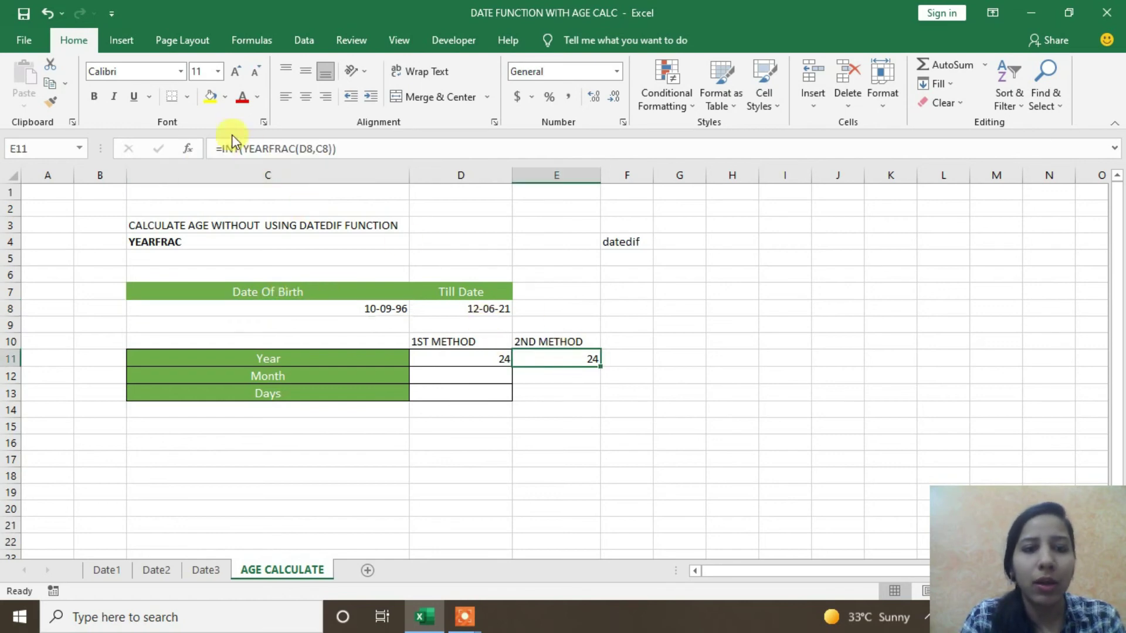
left_click(479, 362)
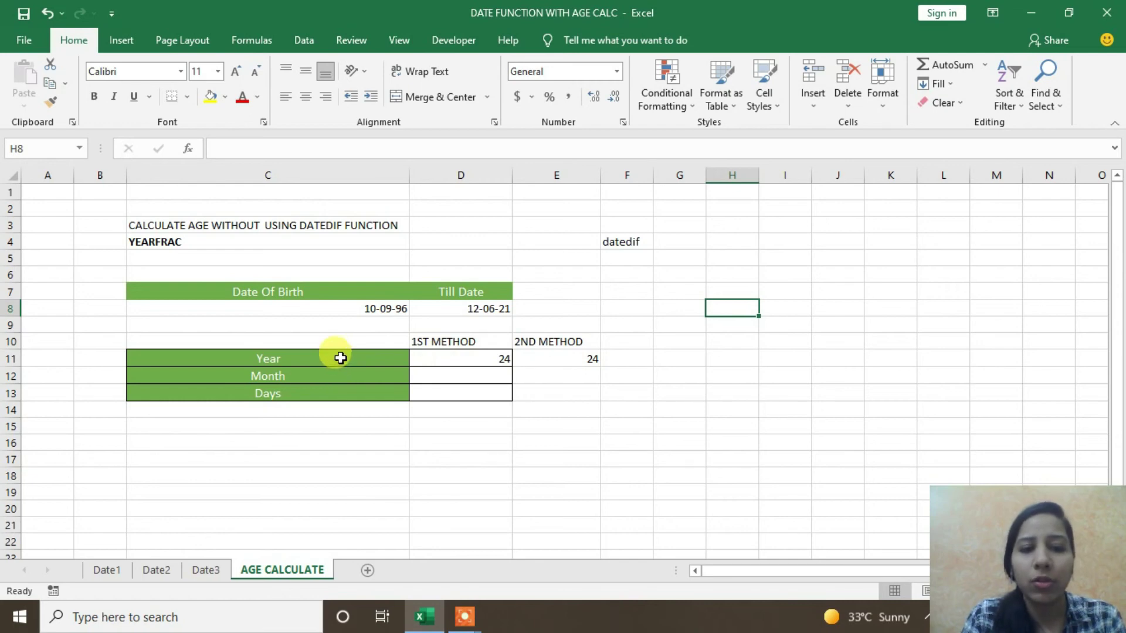
left_click(341, 357)
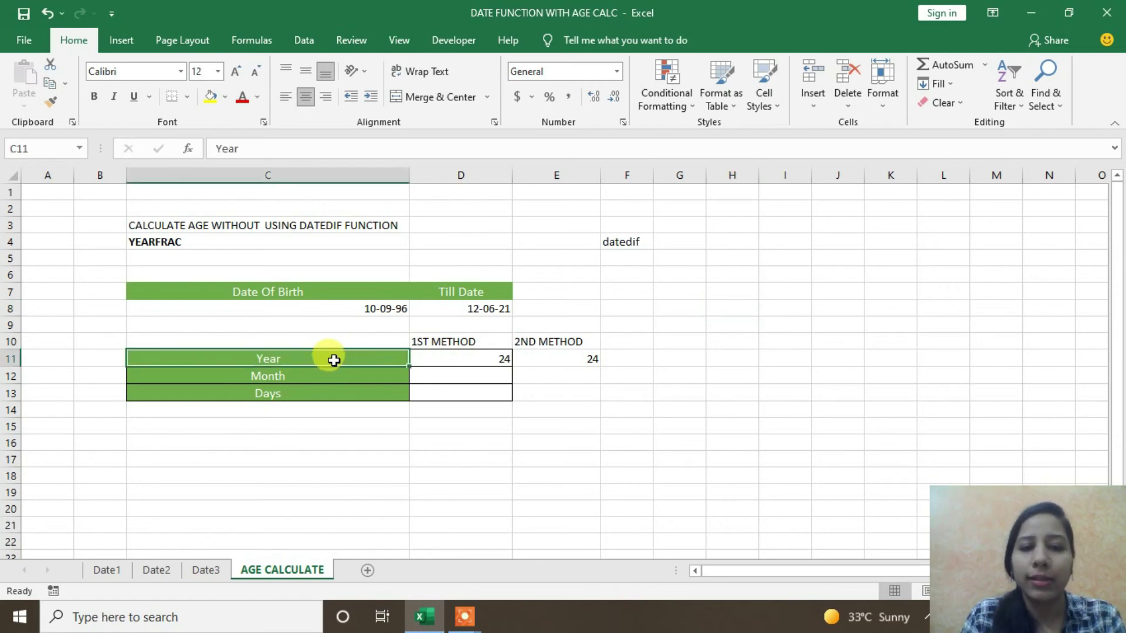
left_click(461, 372)
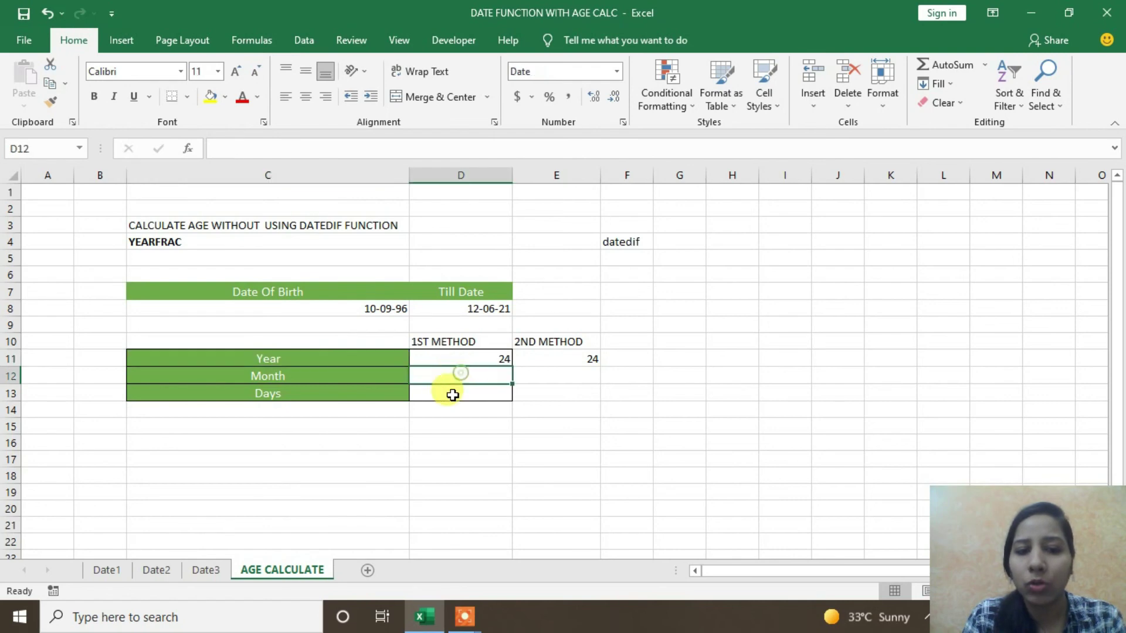
left_click(454, 396)
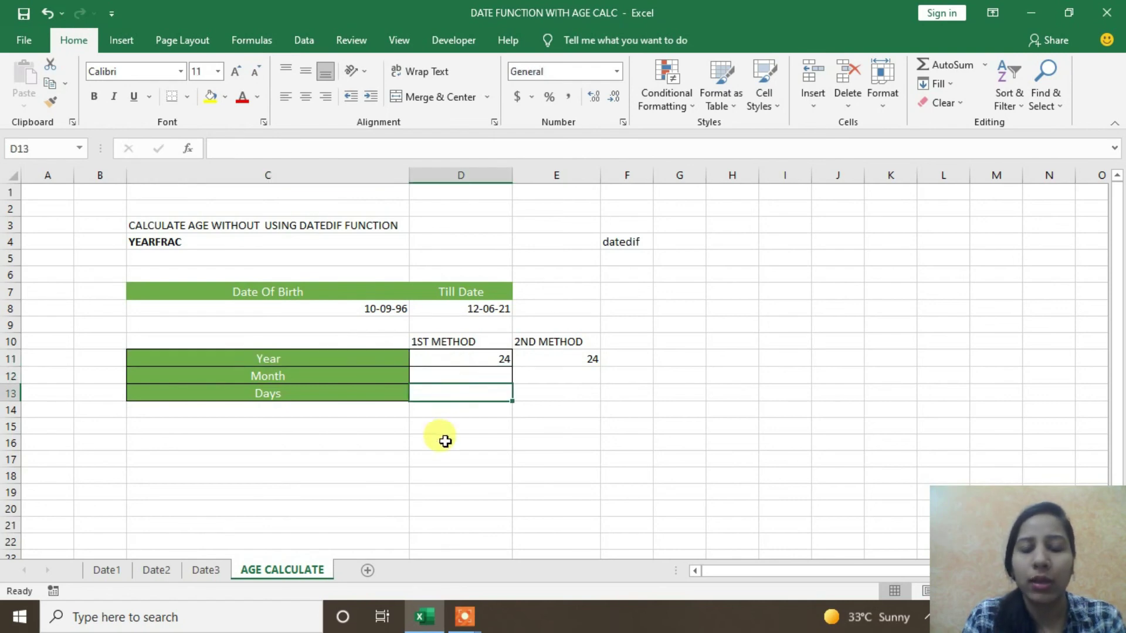
left_click(378, 450)
type("=")
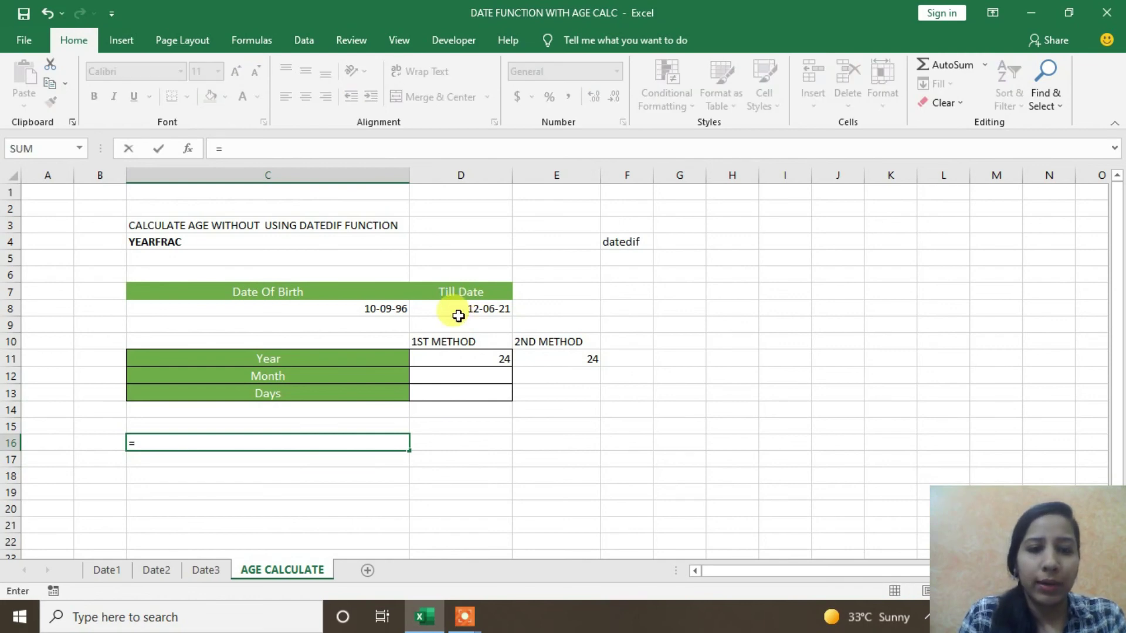
Enter =D8-C8 in C16 to get 9041 total days
left_click(463, 312)
type("-")
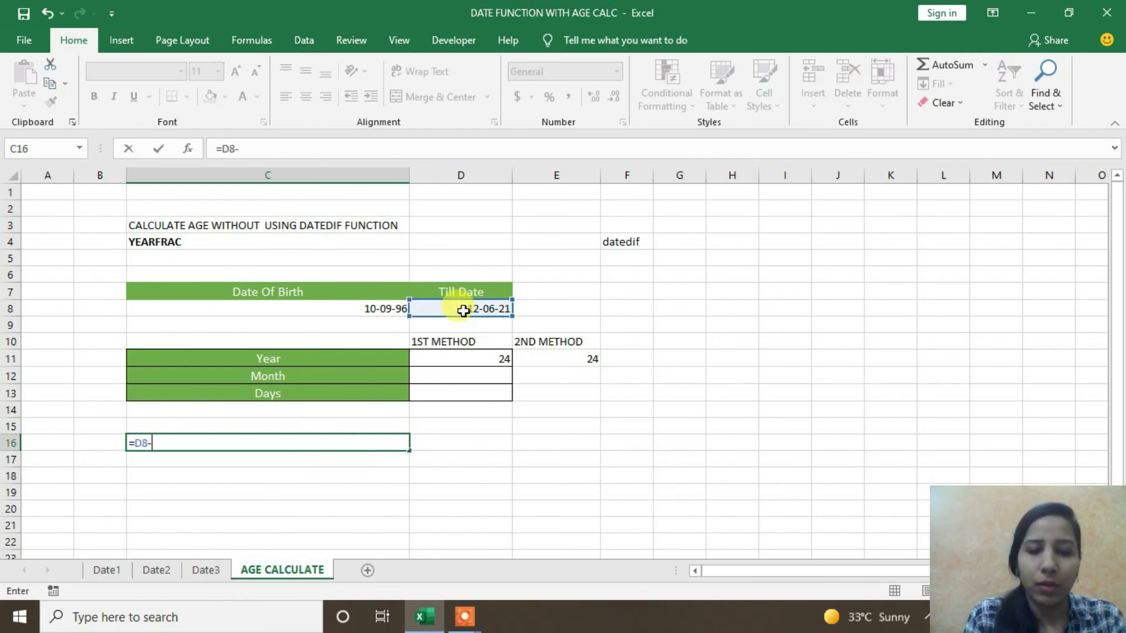
left_click(380, 309)
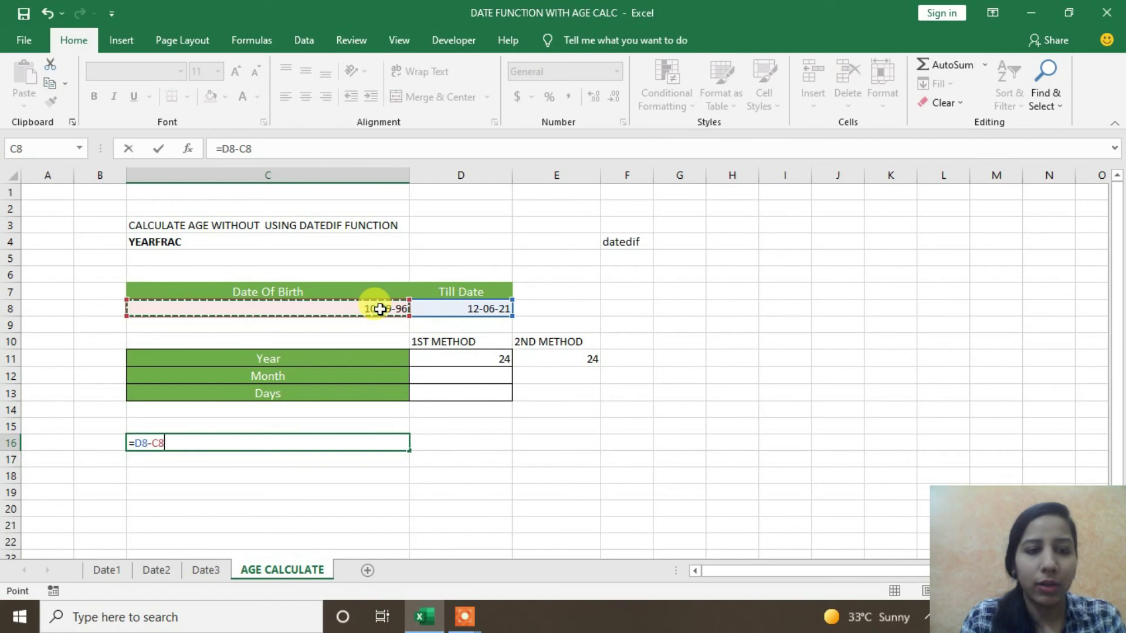
key("Return")
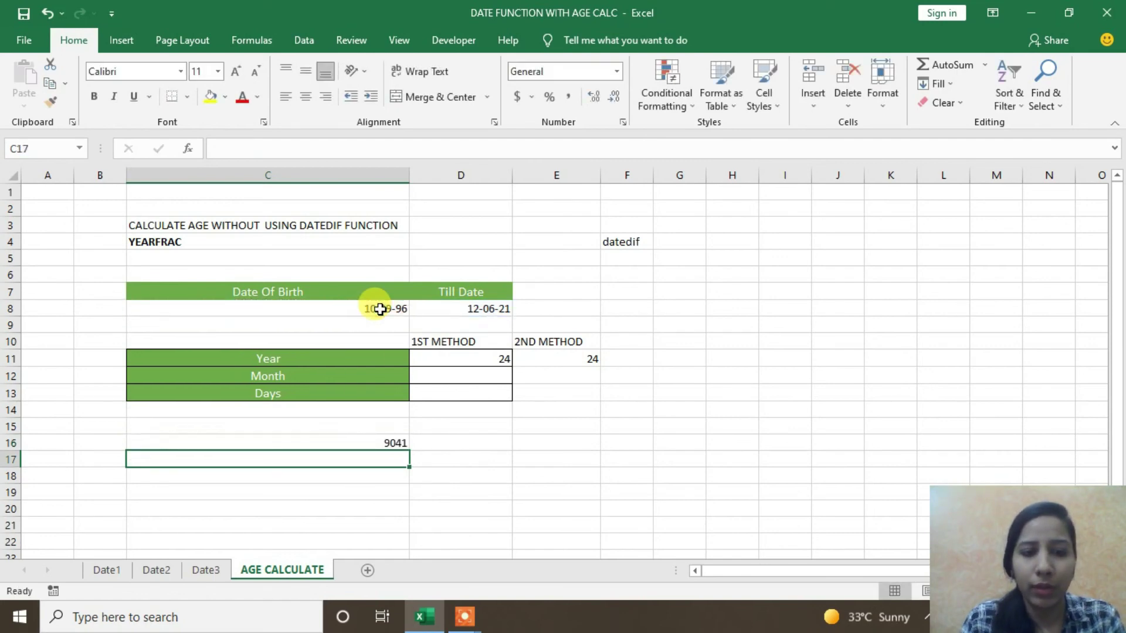
double_click(322, 443)
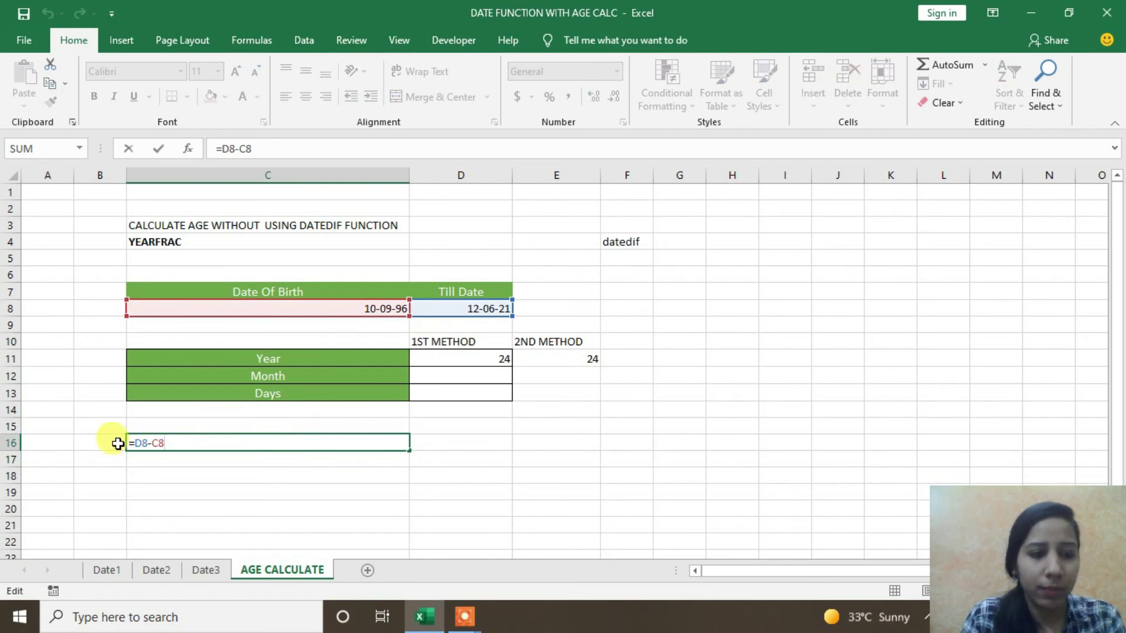
Label B16 'Total Days' and review the day and year formulas
left_click(113, 441)
type("Total Days")
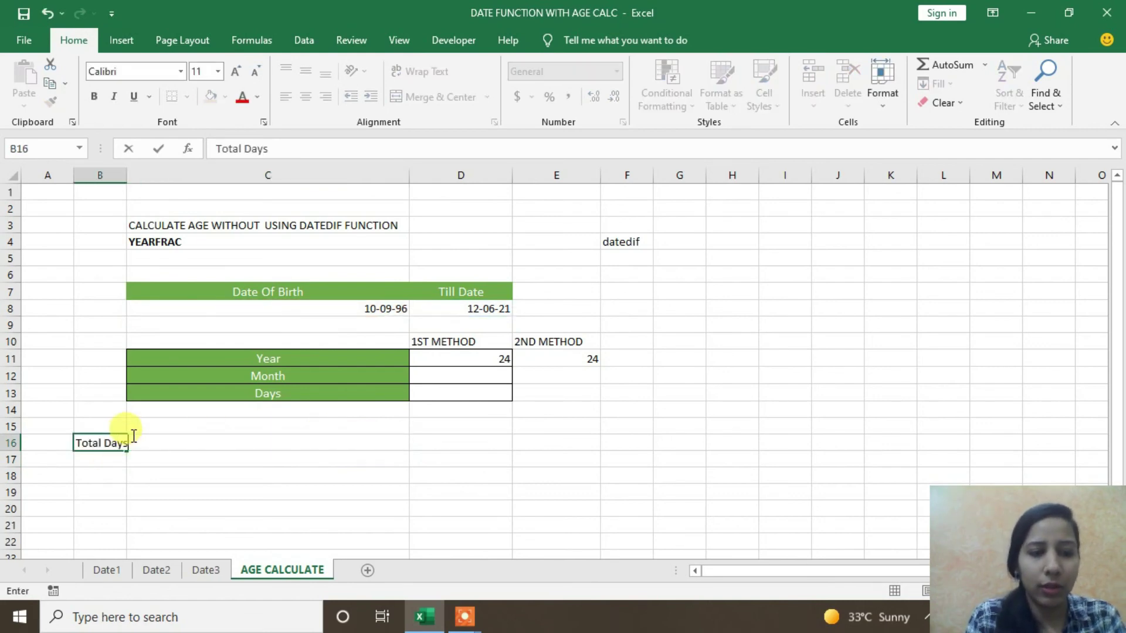
key("Return")
left_click(276, 458)
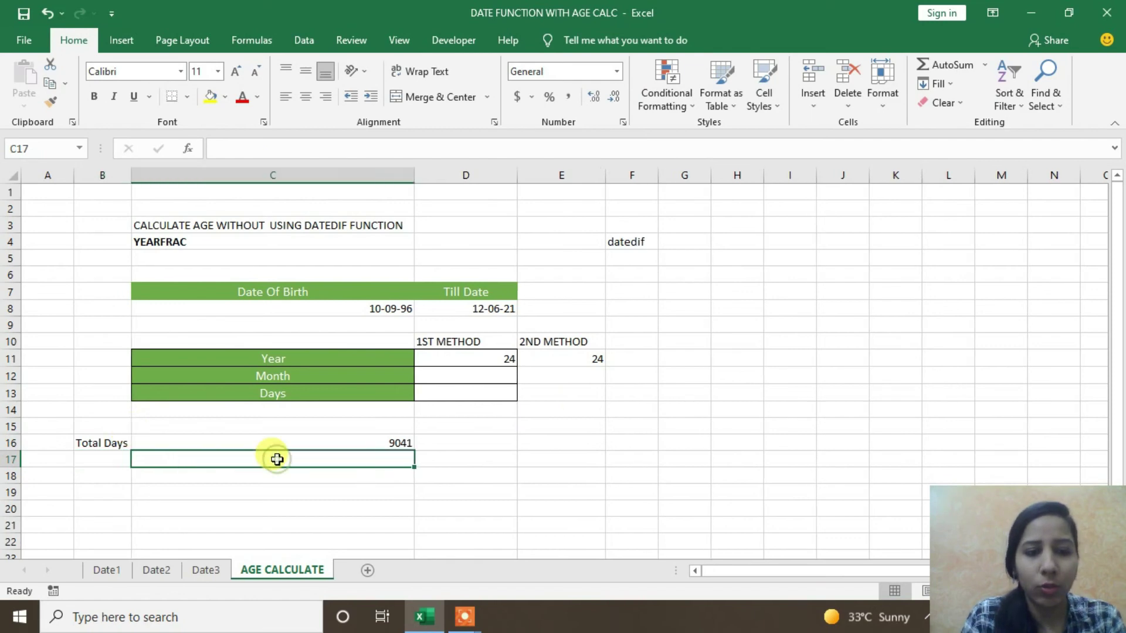
left_click(86, 444)
left_click(369, 442)
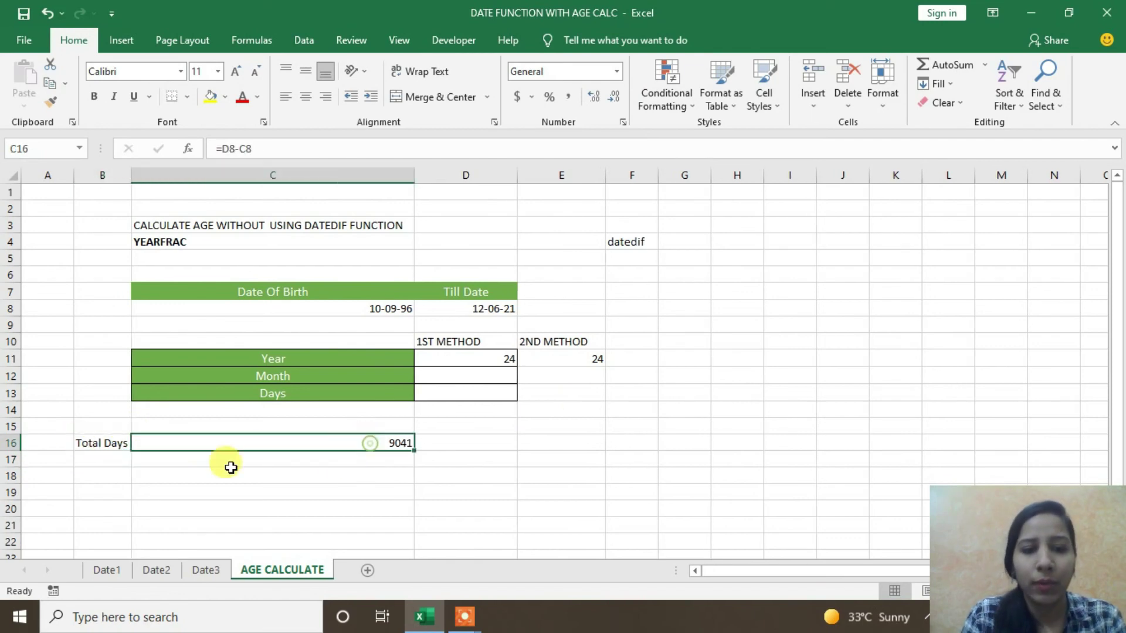
left_click(498, 363)
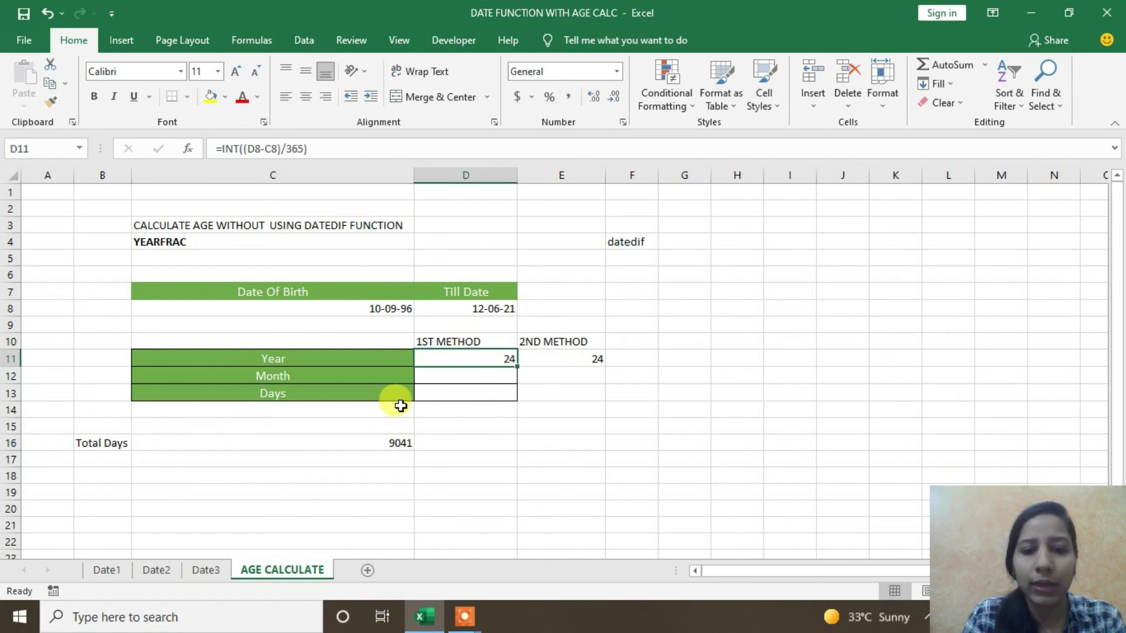
left_click(329, 460)
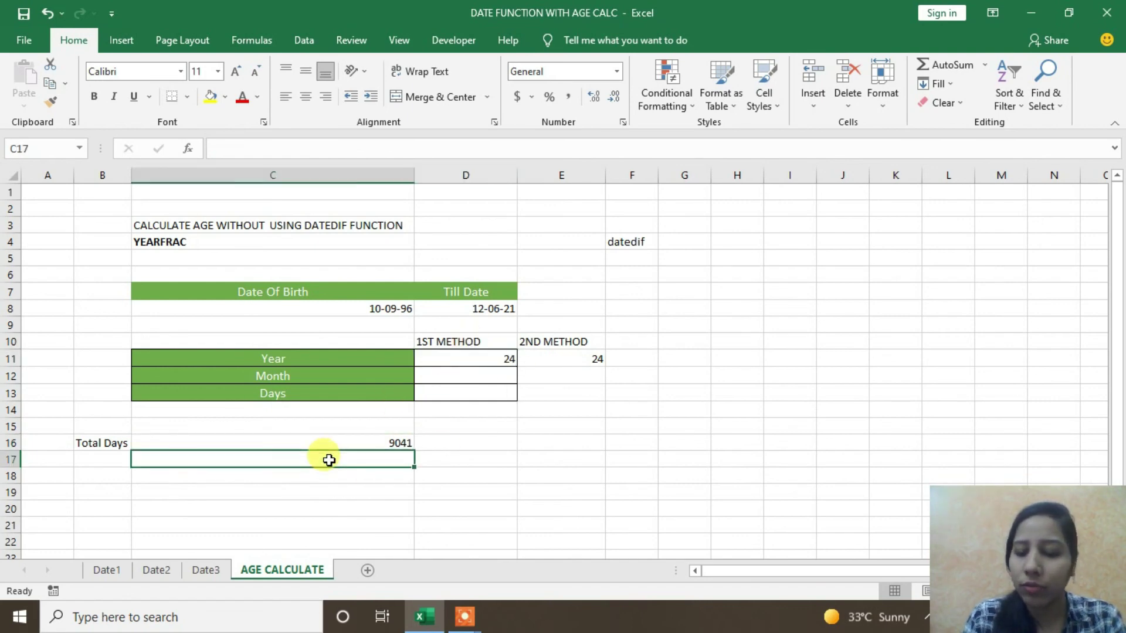
Enter =24*365 in C17 for the days in 24 full years
type("24*365")
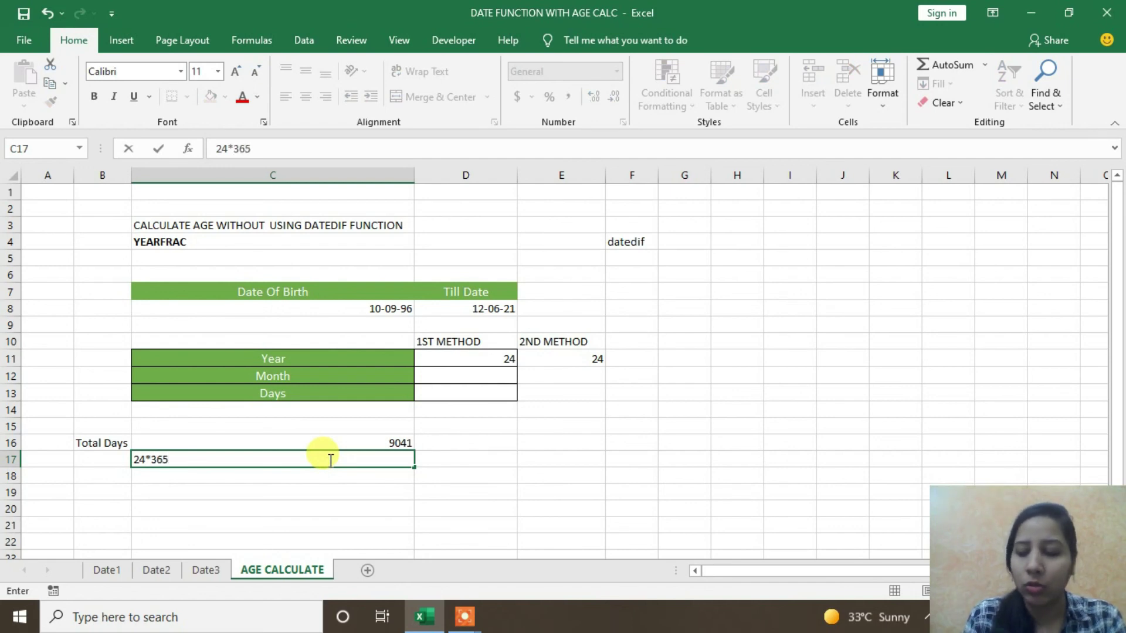
key("Return")
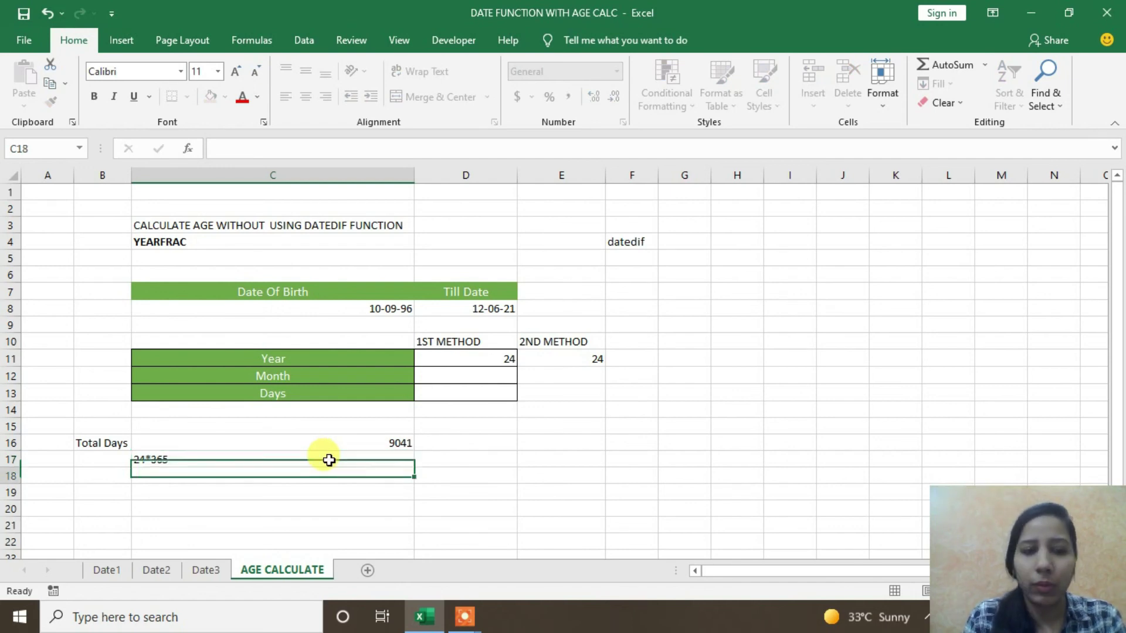
double_click(137, 460)
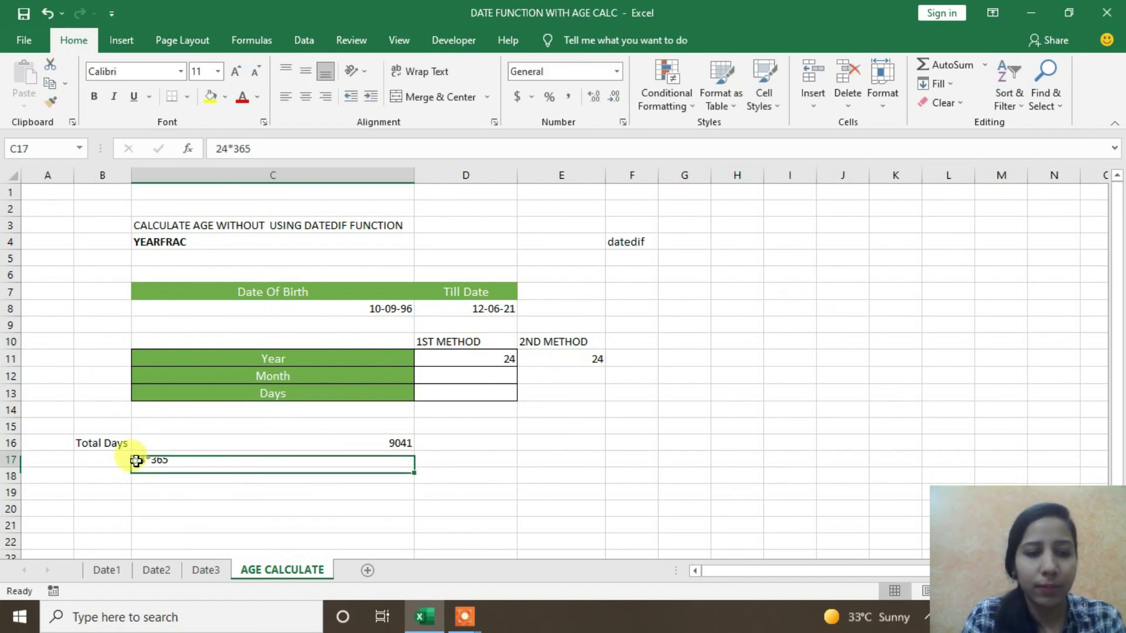
type("=")
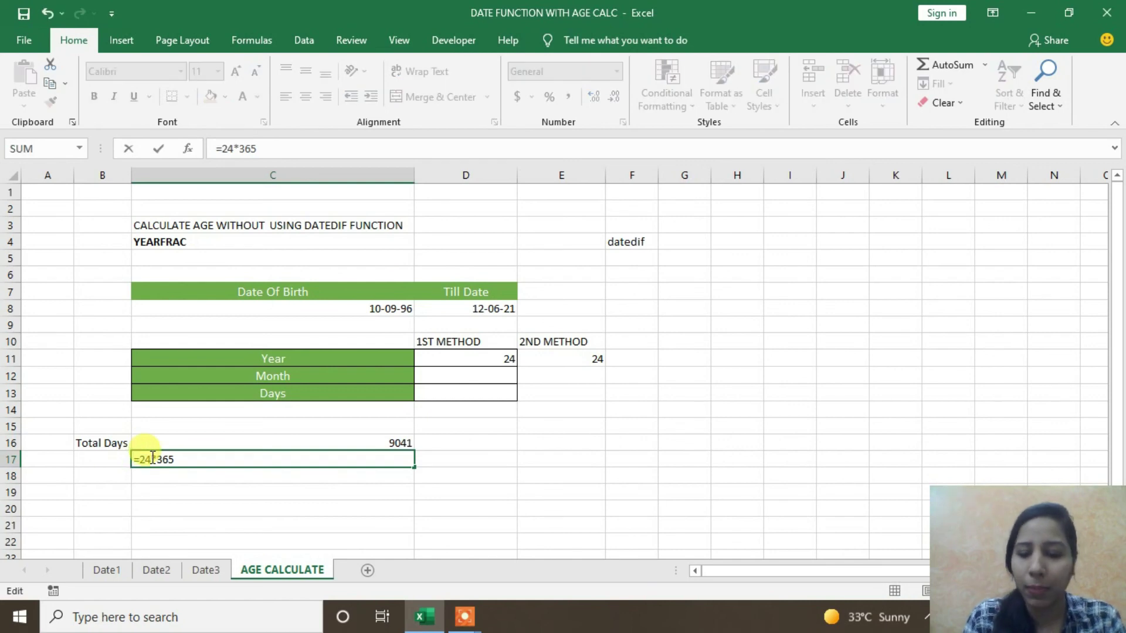
key("Return")
left_click(320, 459)
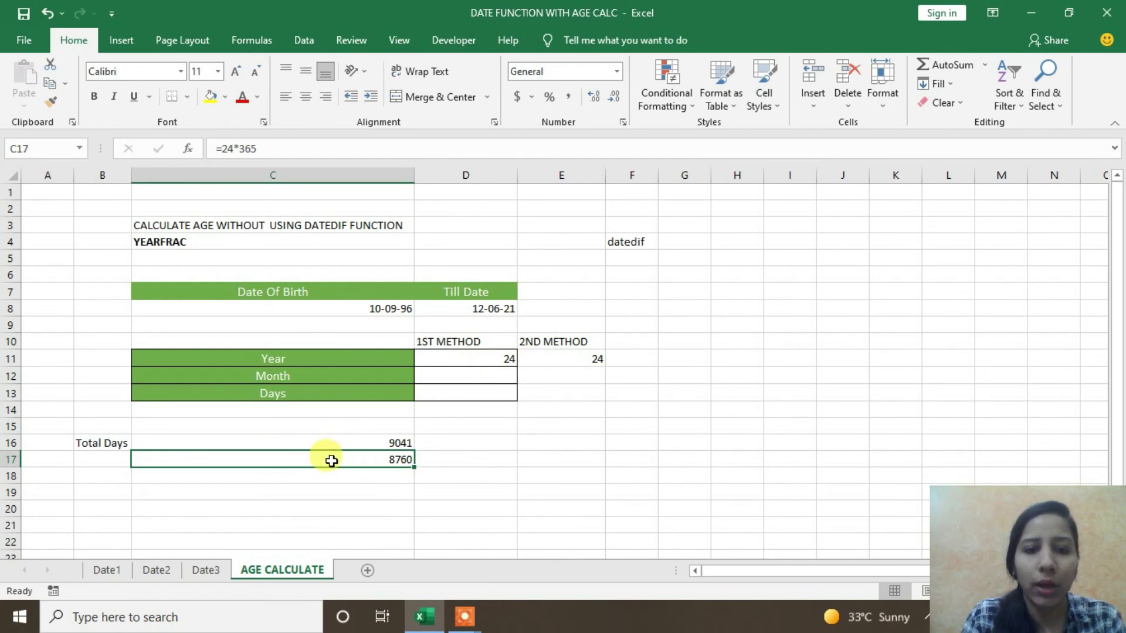
Replace the hard-coded 24 with D11 so C17 reads =D11*365, giving 8760
double_click(238, 456)
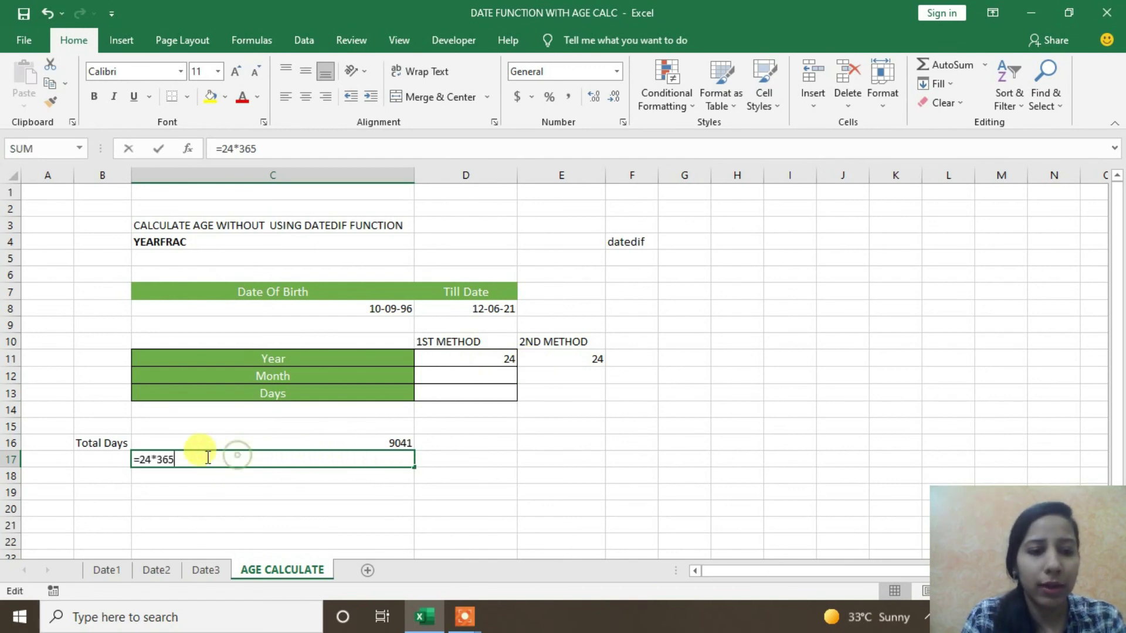
double_click(142, 459)
key("BackSpace")
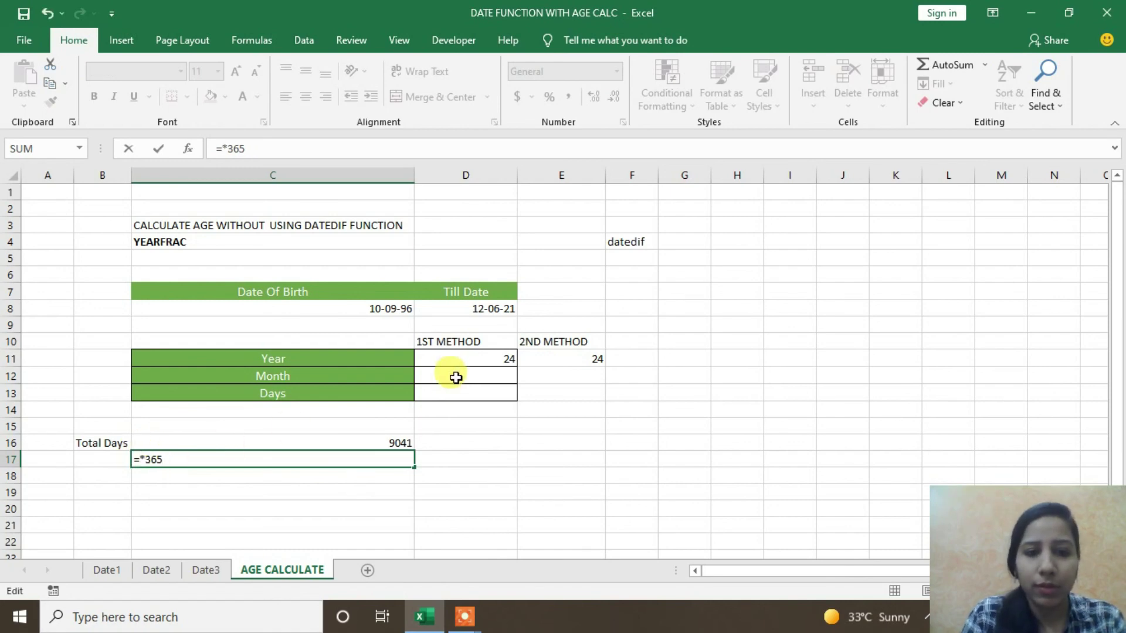
left_click(475, 354)
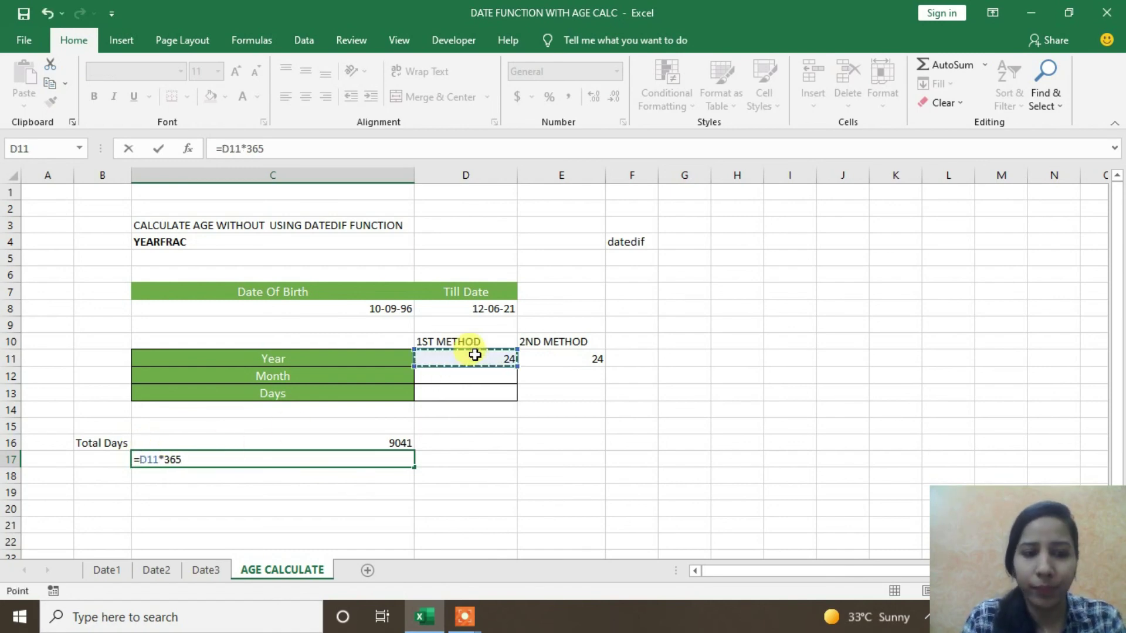
key("Return")
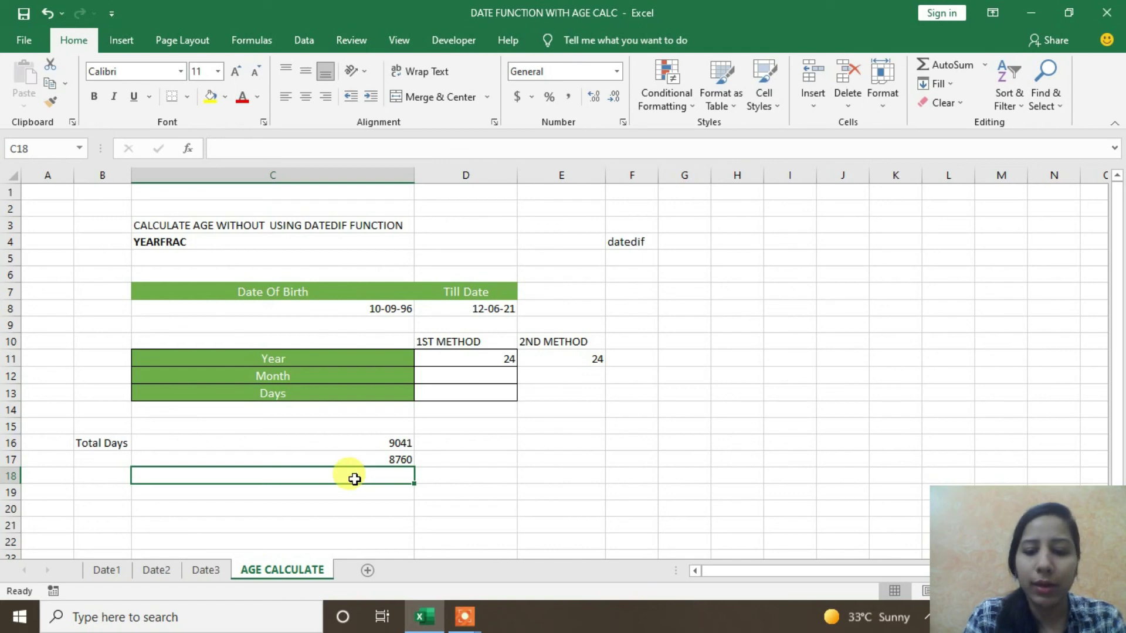
Enter =C16-C17 in C18 to get 281 remaining days
type("=")
left_click(388, 446)
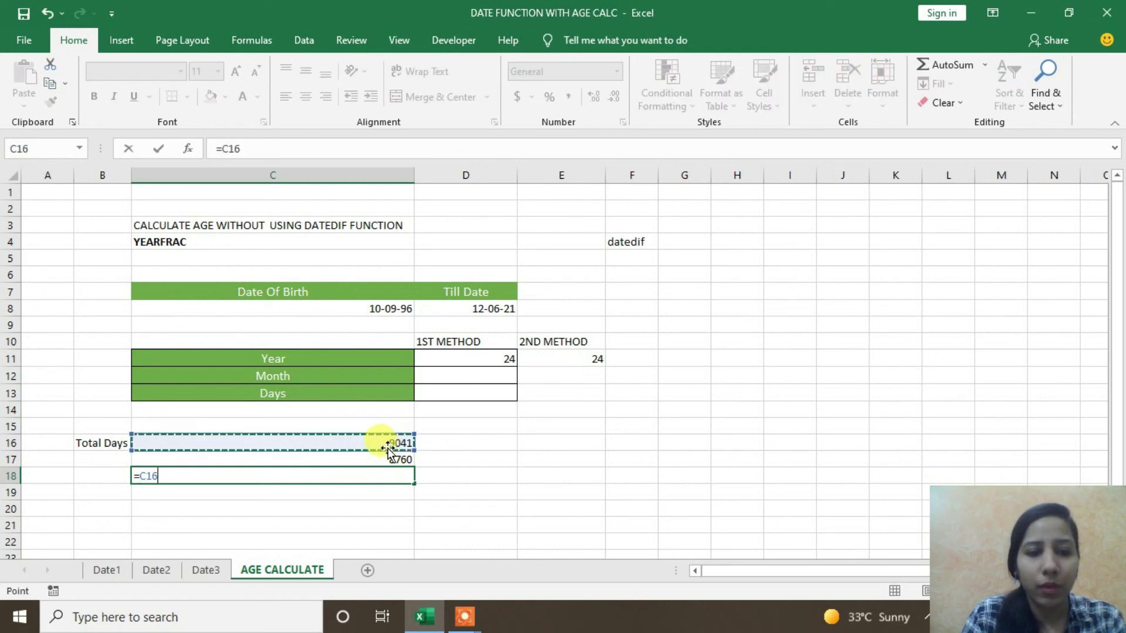
type("-")
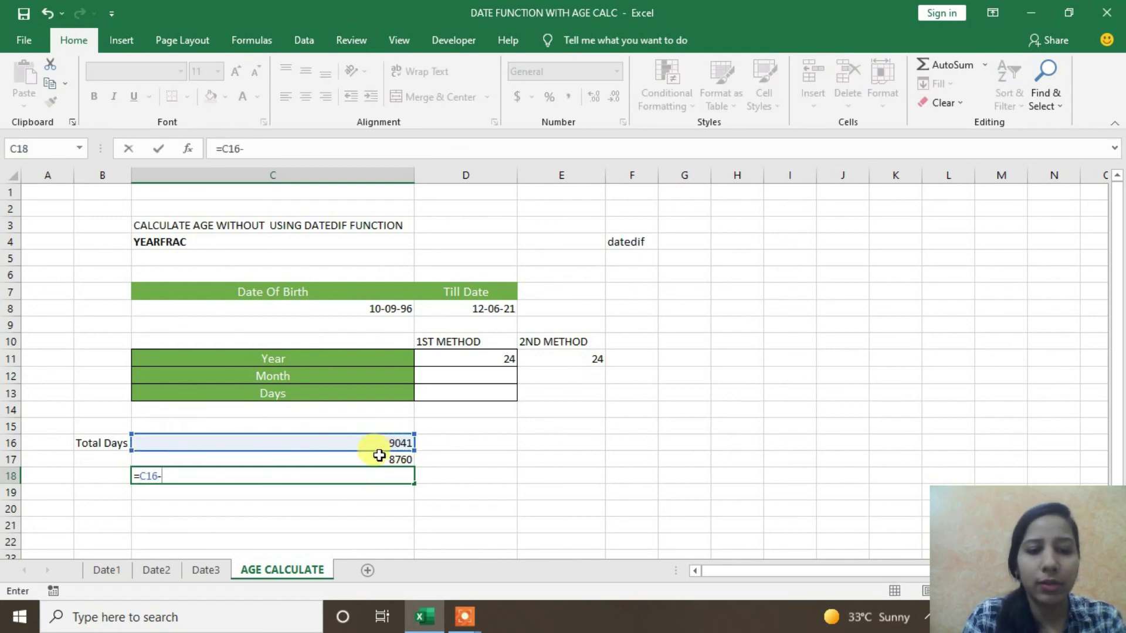
left_click(378, 459)
key("Return")
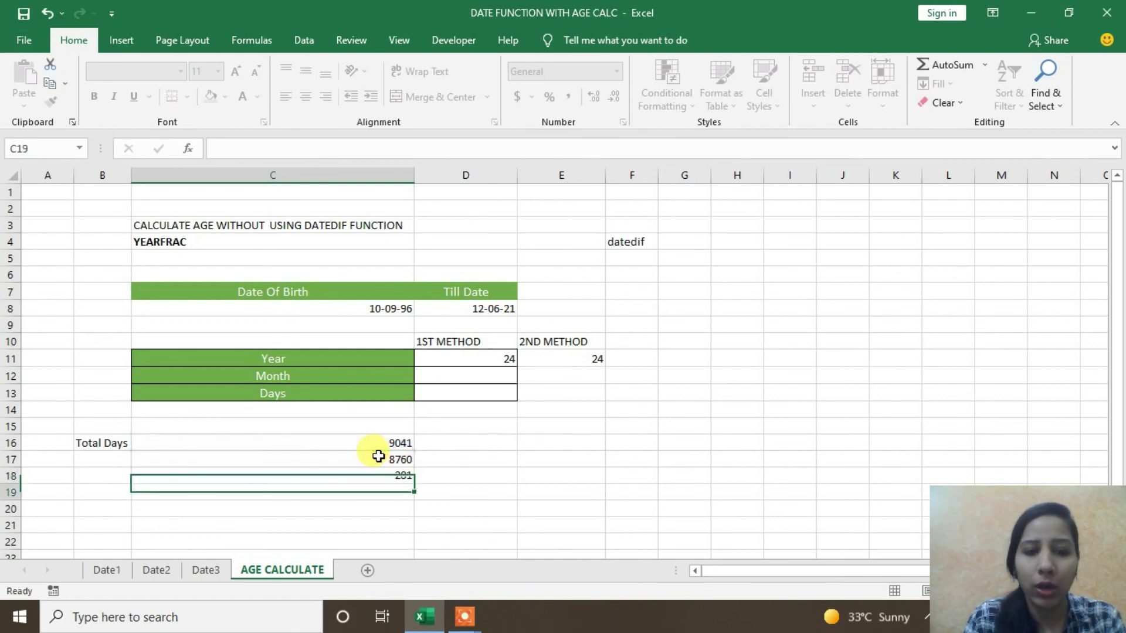
Label B18 'Due Days' beside the 281 remaining days
left_click(104, 480)
type("Due D")
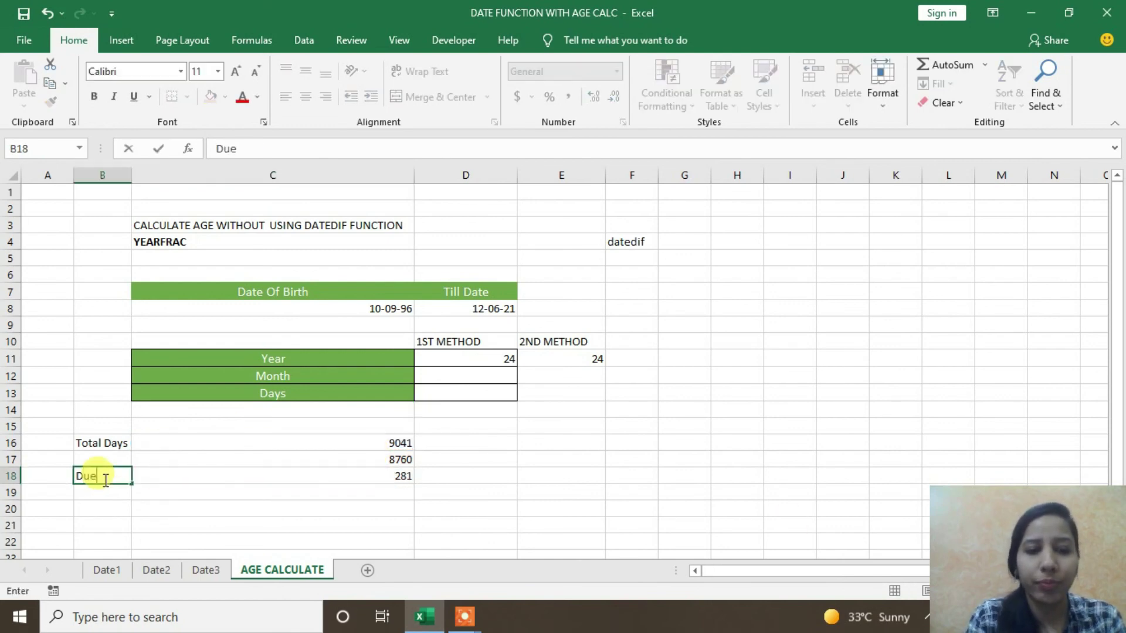
type("ays")
key("Return")
left_click(307, 481)
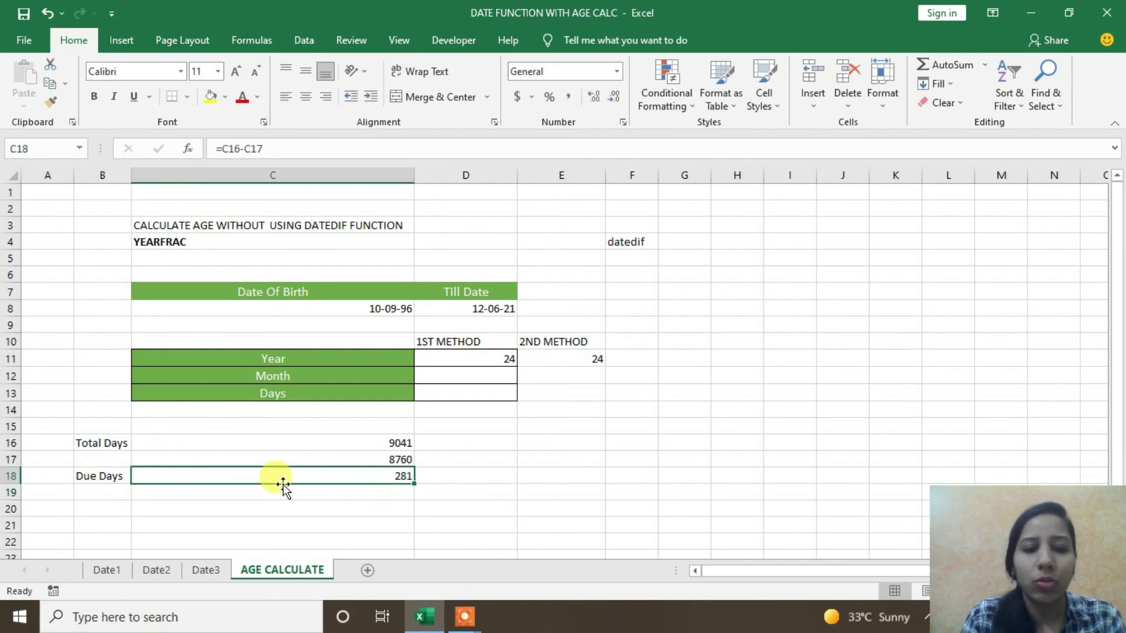
left_click(268, 495)
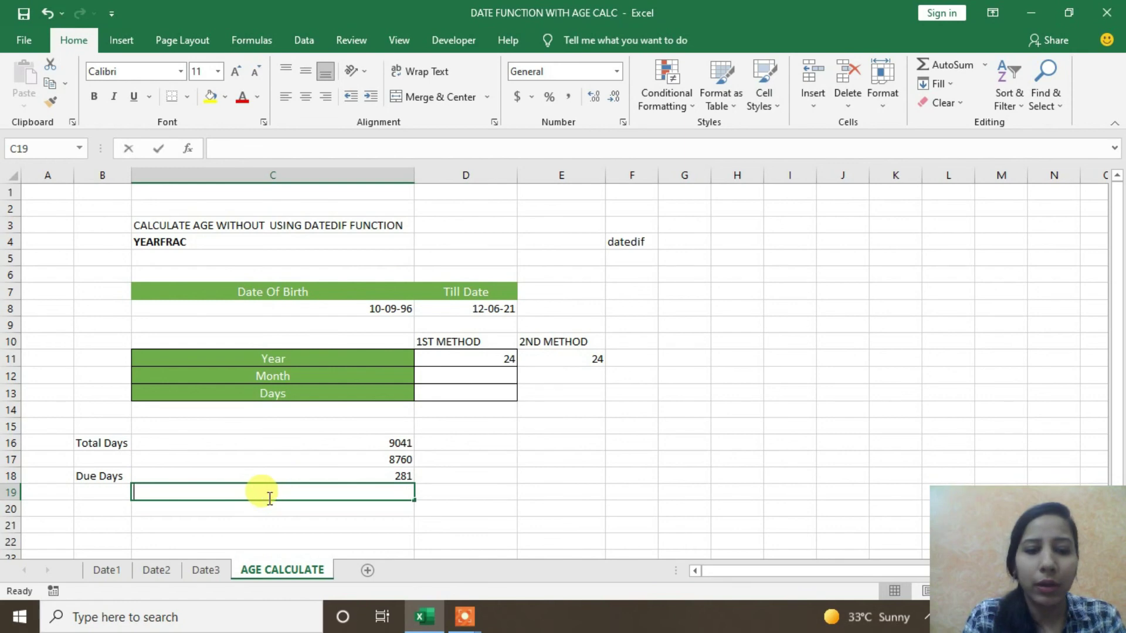
Enter =C18/30 in C19, giving 9.366666667 months
type("=")
left_click(272, 475)
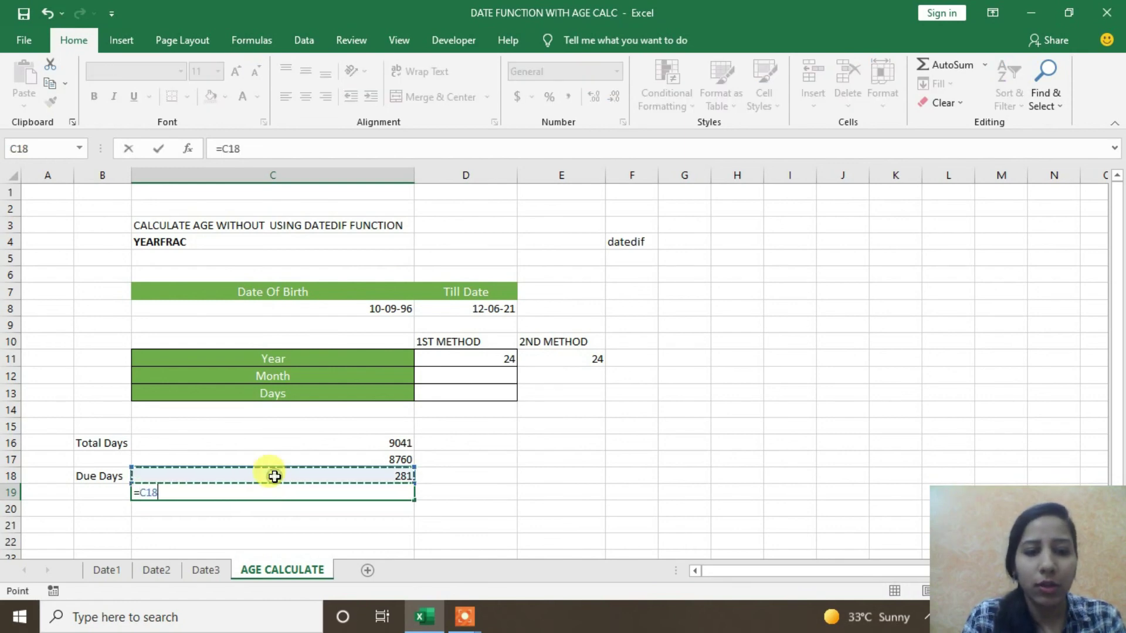
type("/30")
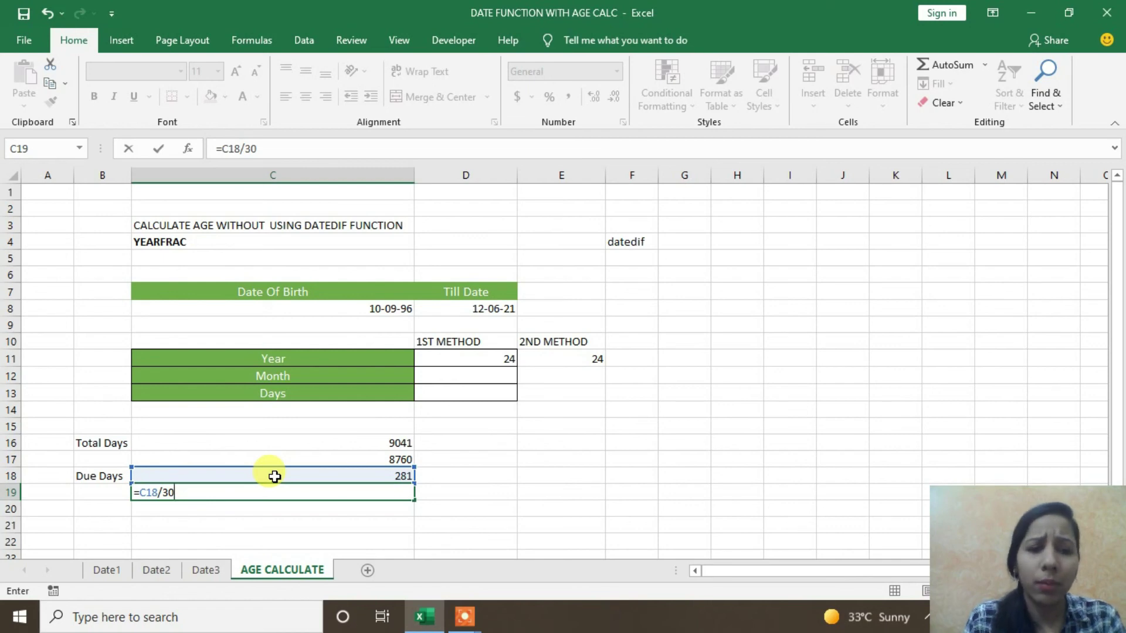
key("Return")
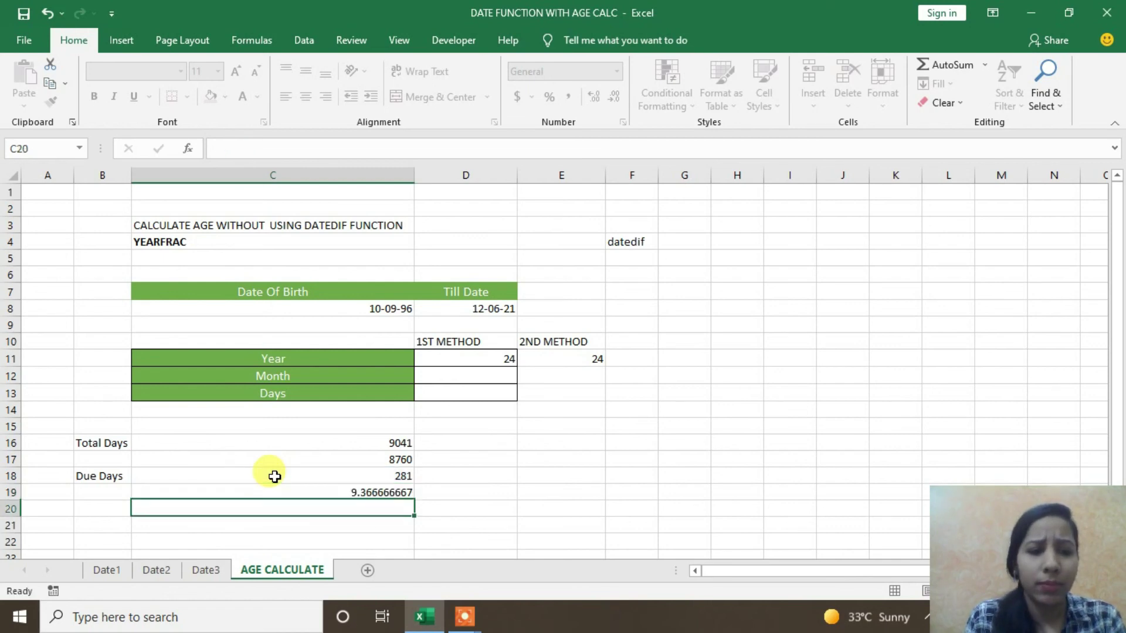
Wrap C19's formula as =INT(C18/30) to get 9 whole months
left_click(268, 495)
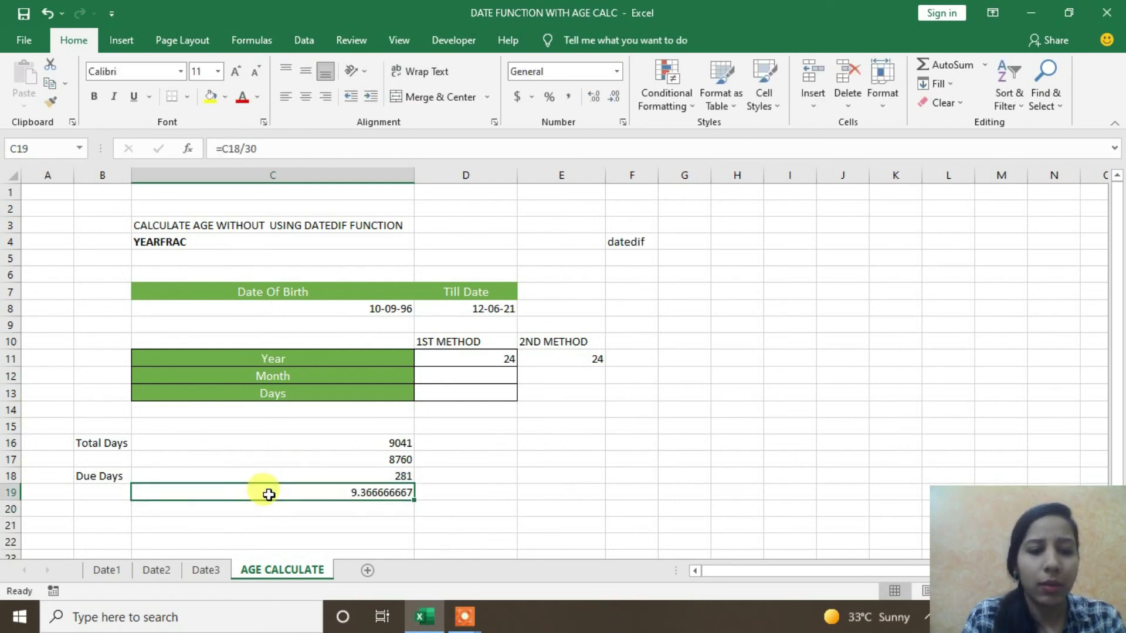
double_click(269, 495)
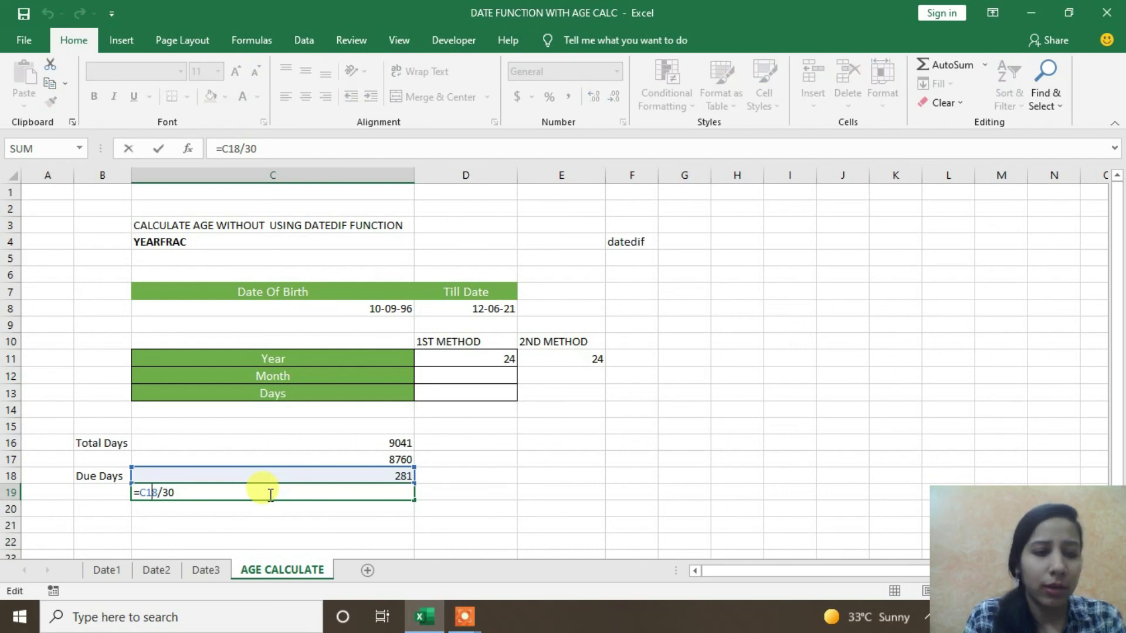
type("int")
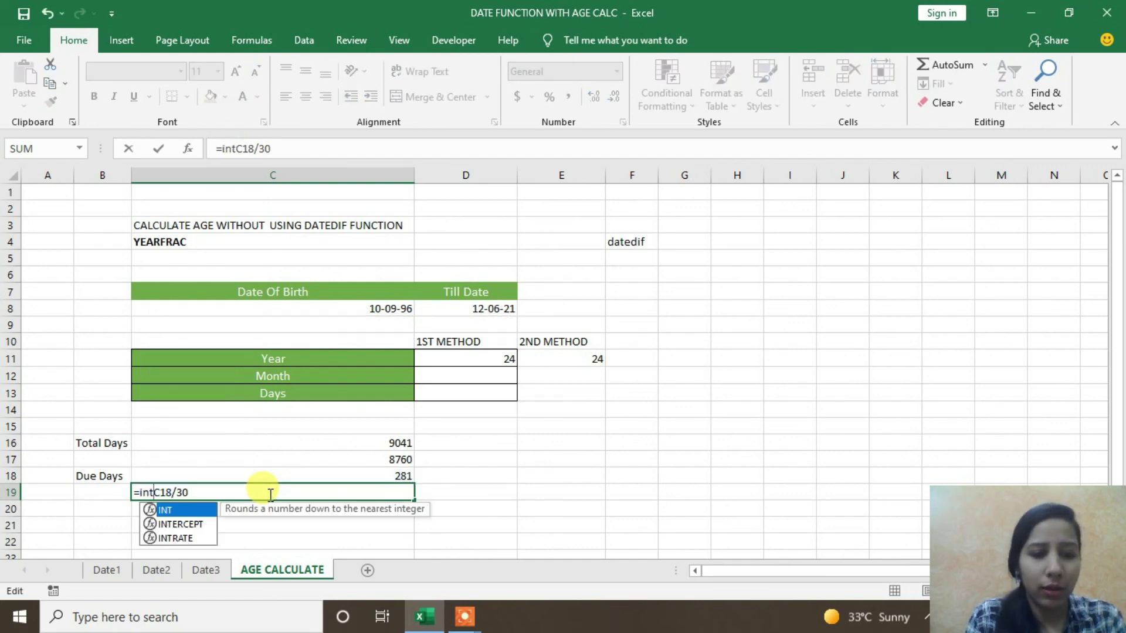
type("(")
type(")")
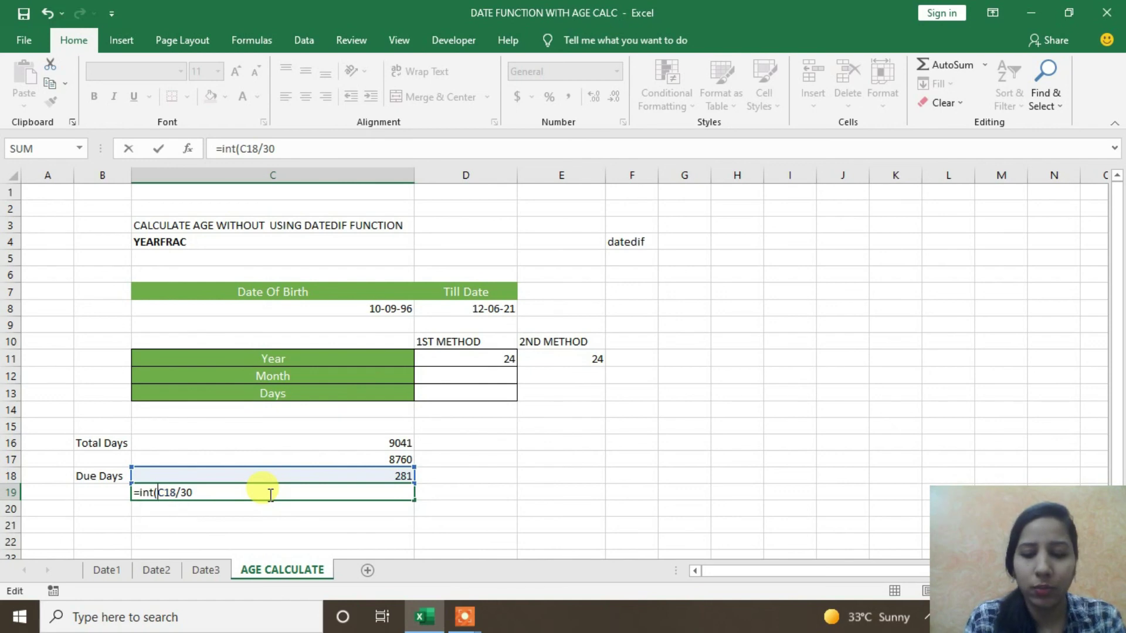
key("Return")
left_click(279, 494)
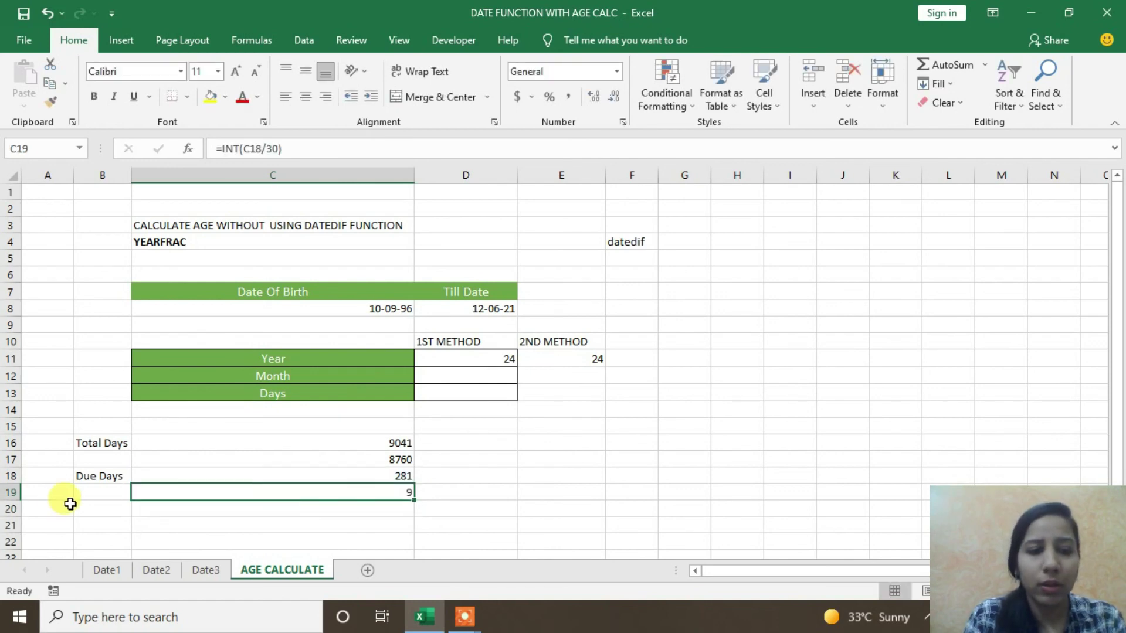
left_click(92, 492)
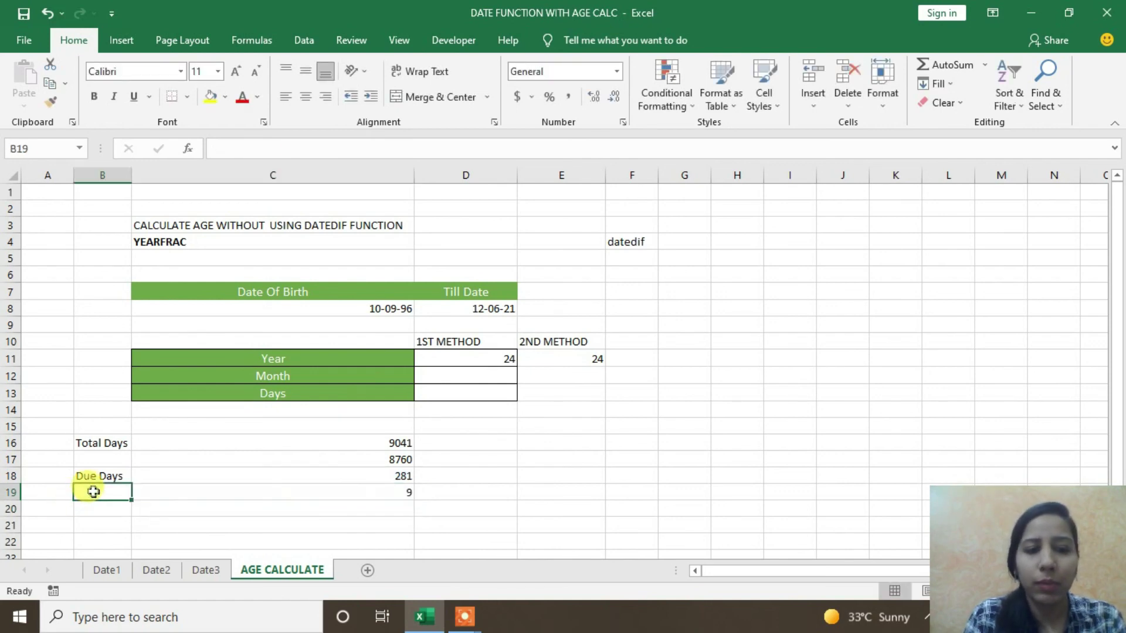
left_click(299, 494)
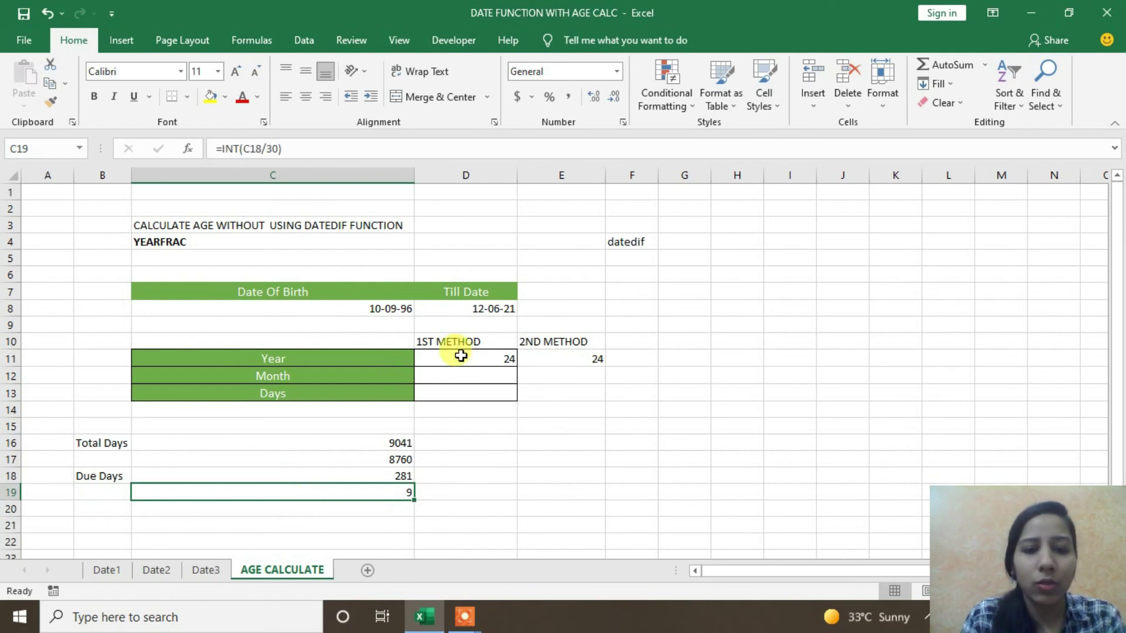
Review the =D8-C8 total days formula in C16 against the birth date
left_click(382, 448)
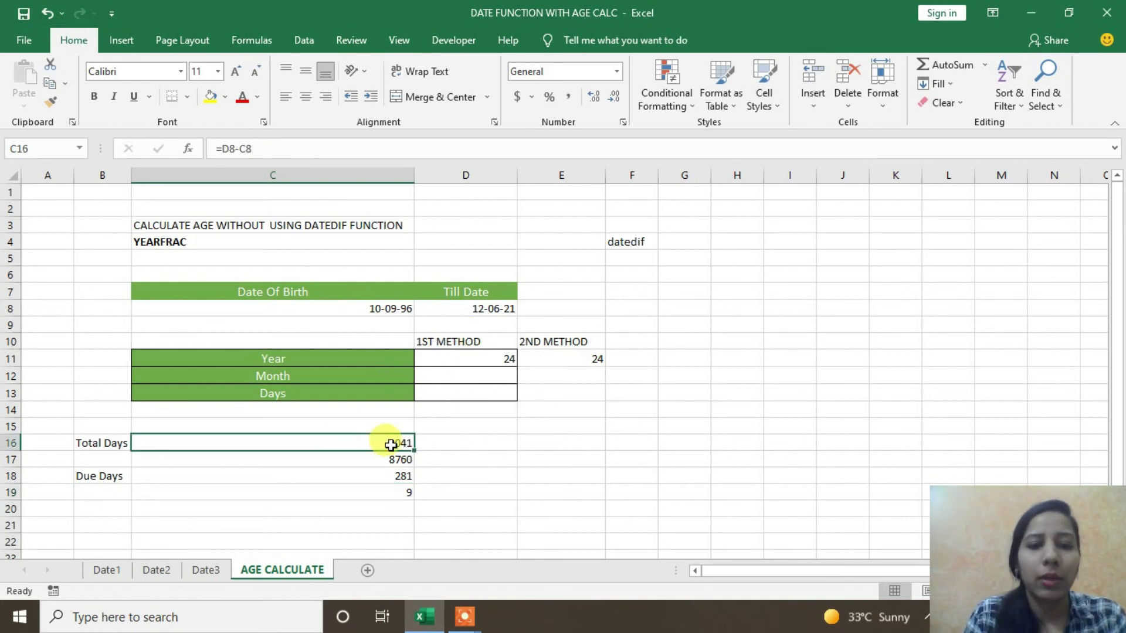
left_click(374, 309)
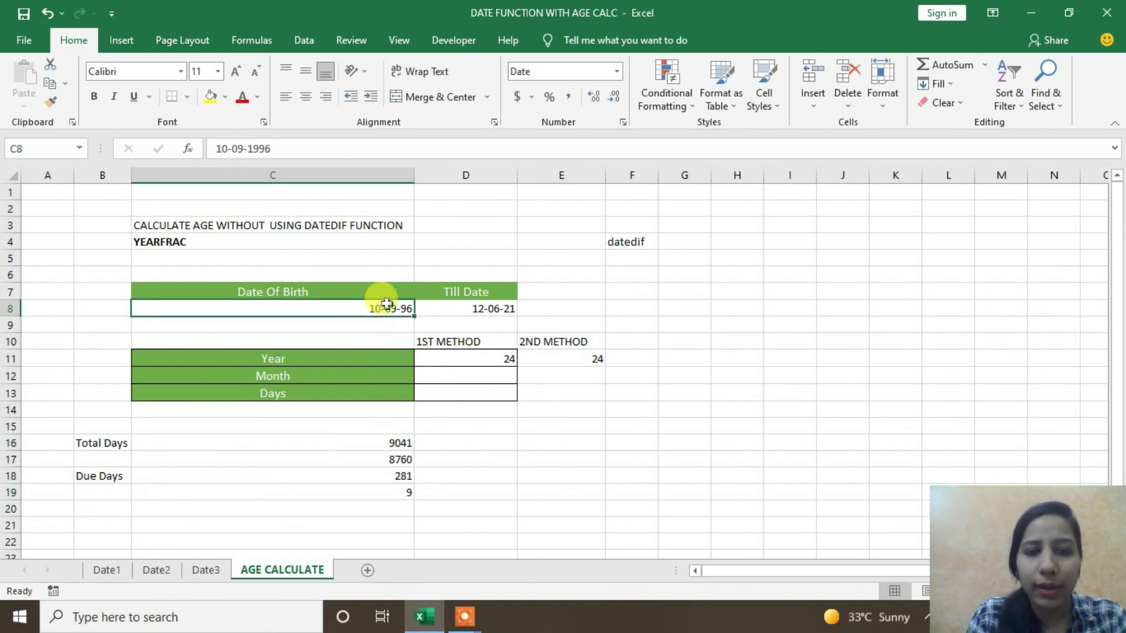
double_click(339, 443)
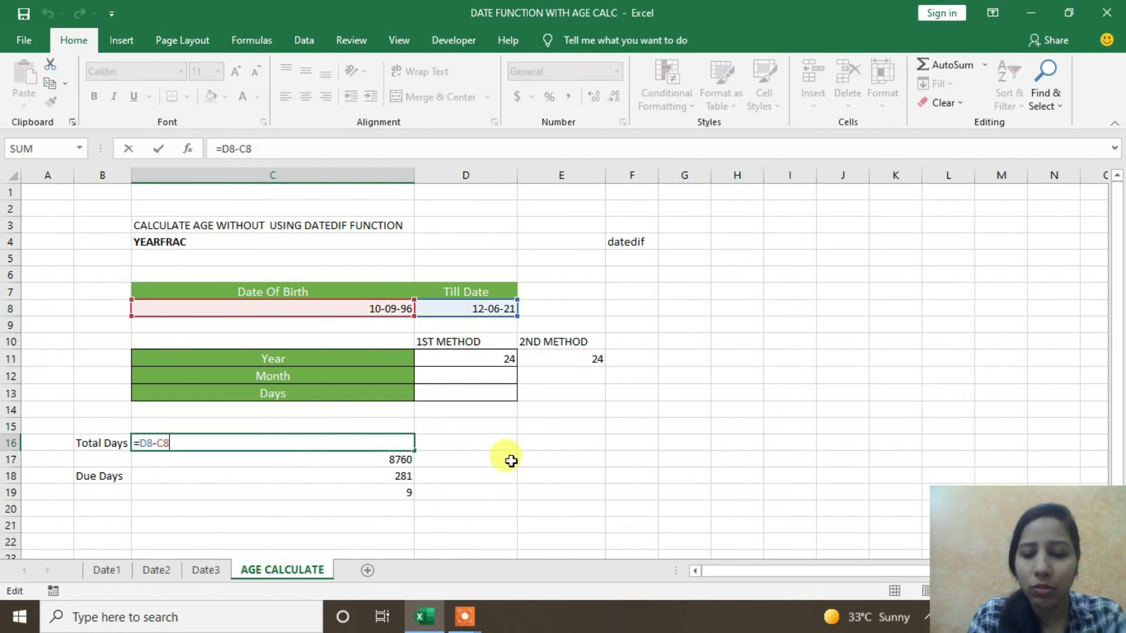
Review the helper formulas in C16, D11, C17 and C19 without changes
key("Return")
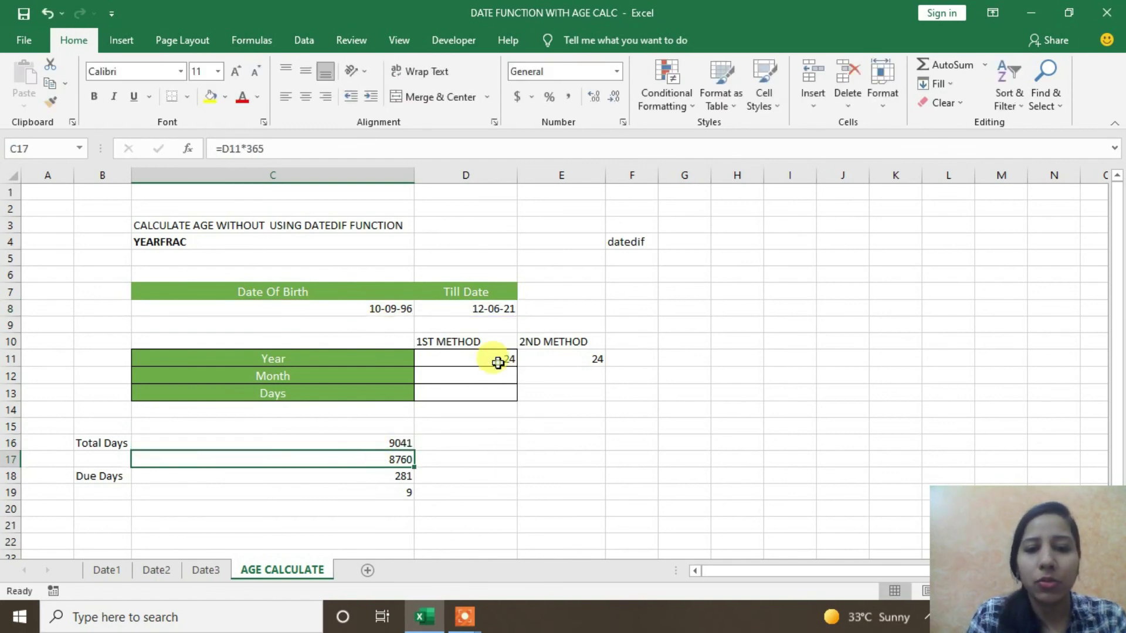
left_click(498, 363)
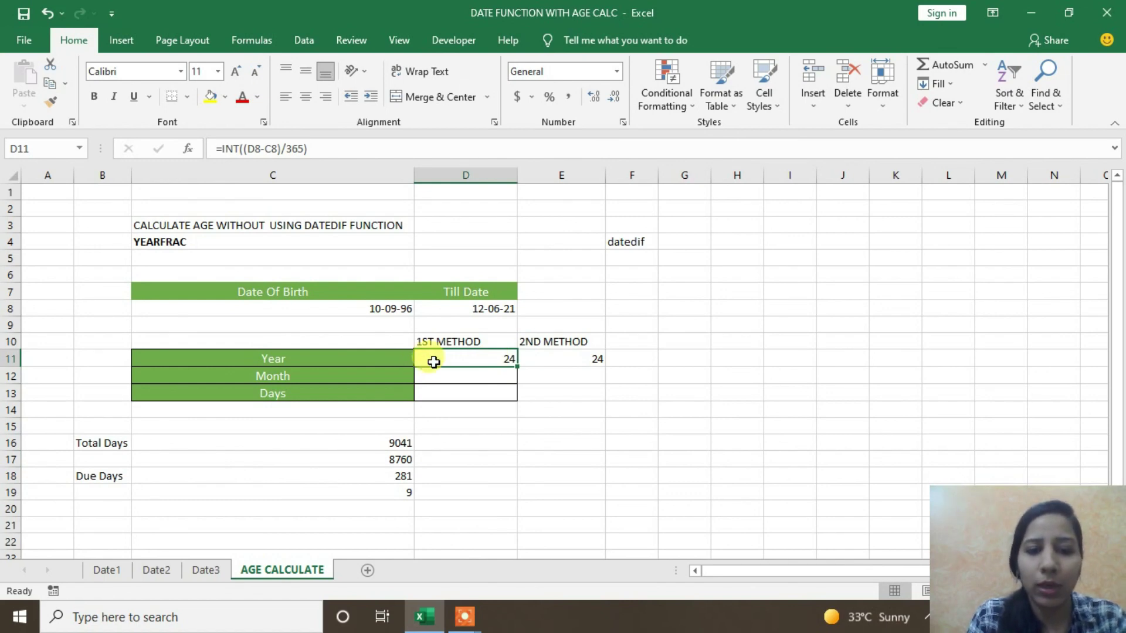
left_click(354, 462)
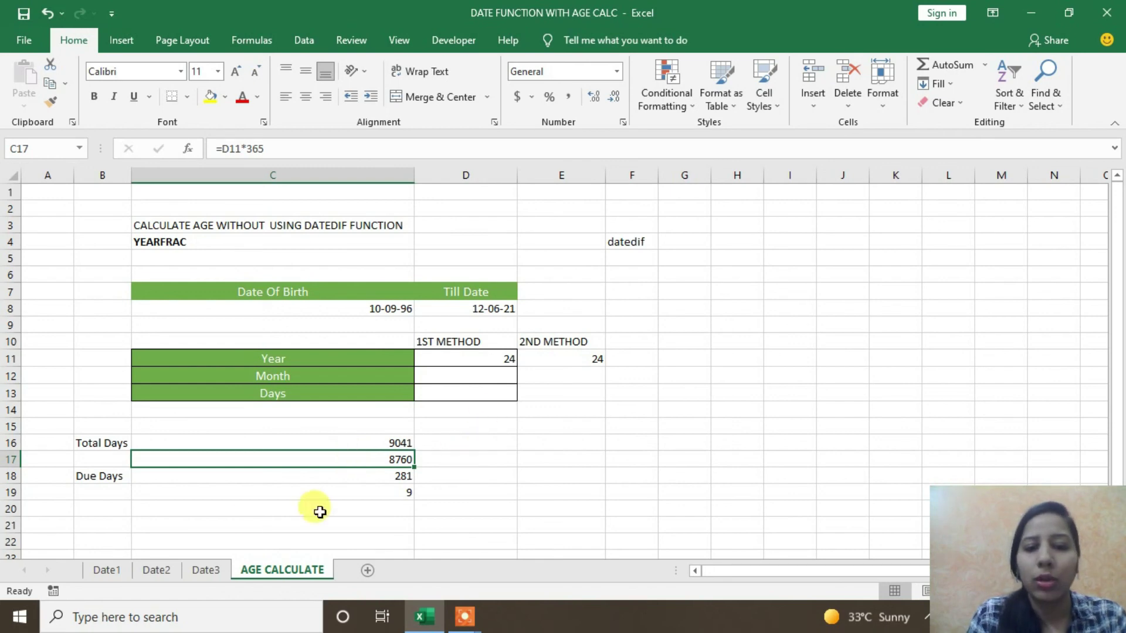
double_click(266, 461)
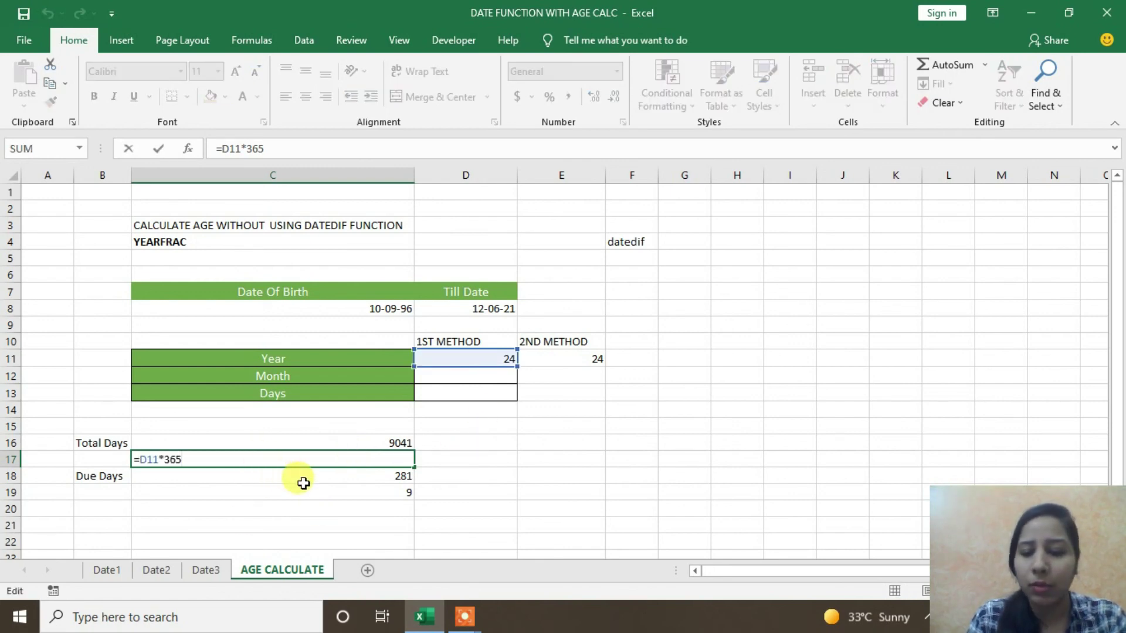
key("Return")
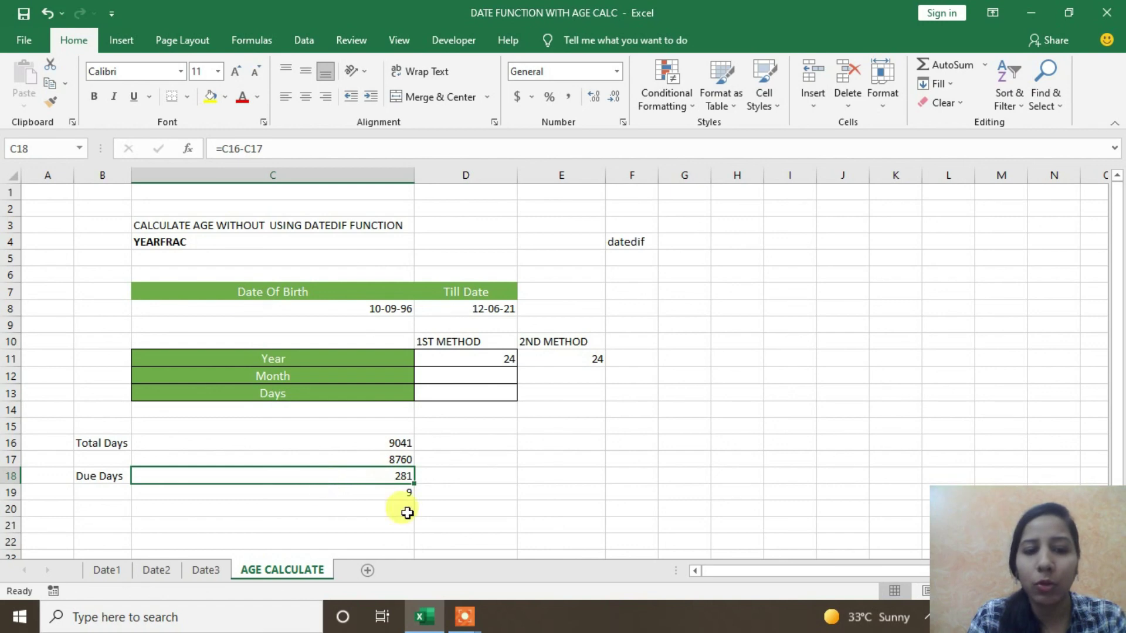
double_click(311, 493)
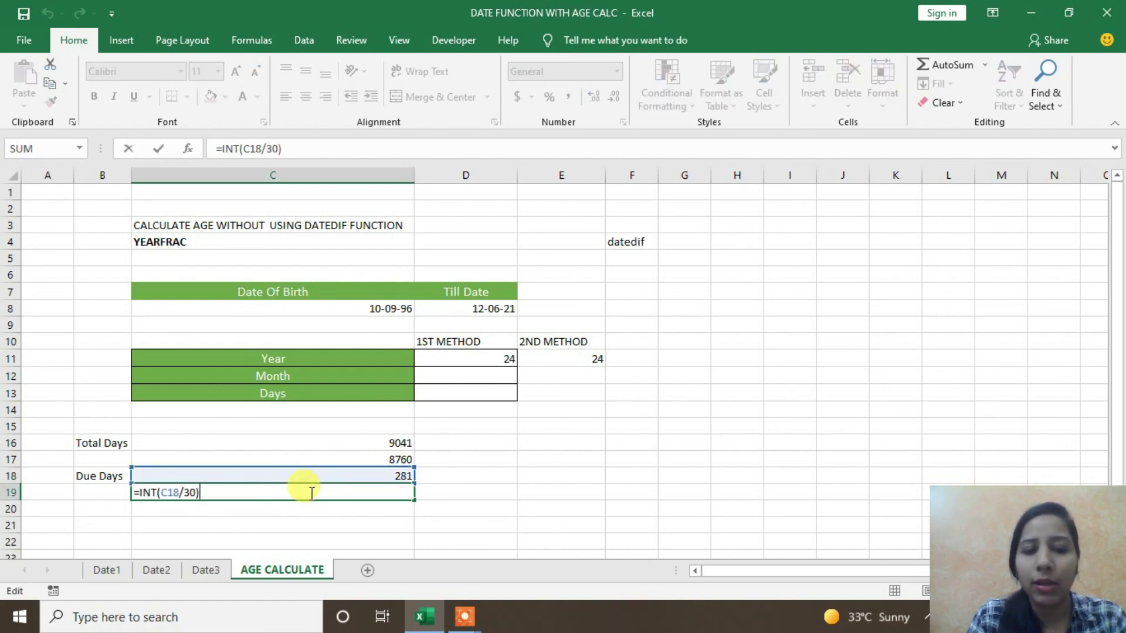
key("Return")
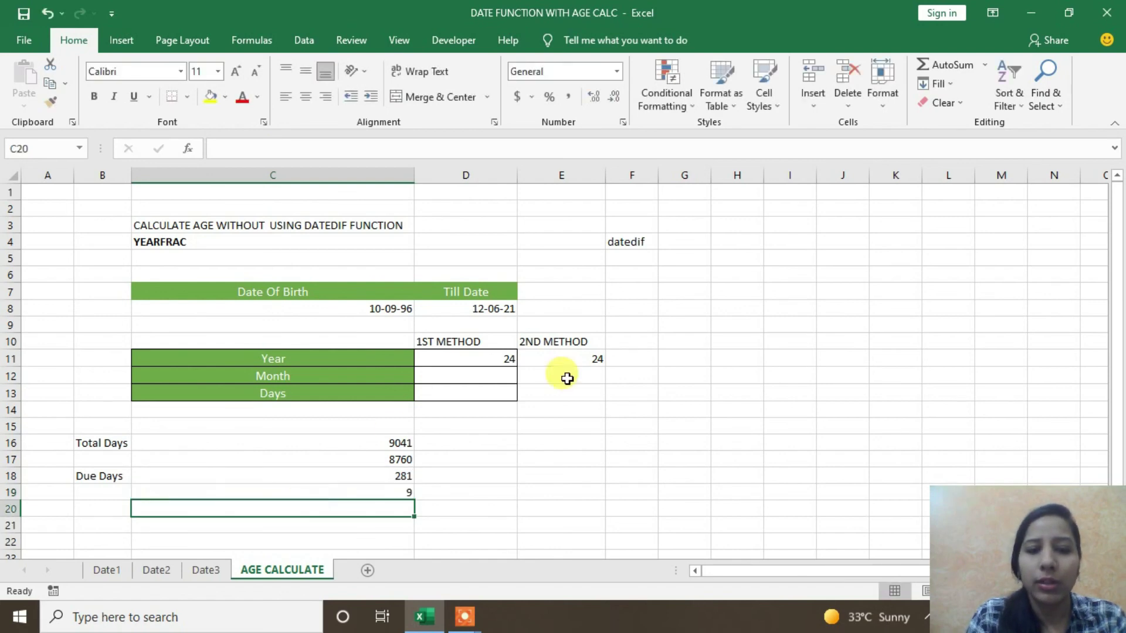
Enter 9 as the month count in D12
double_click(467, 376)
type("9")
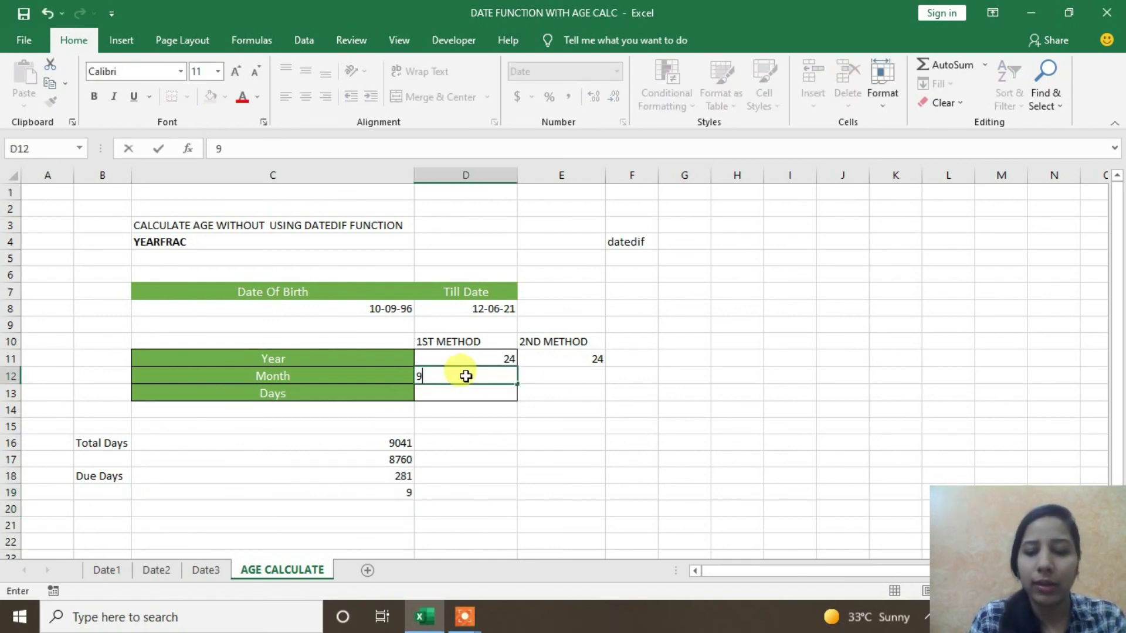
key("Return")
left_click(499, 376)
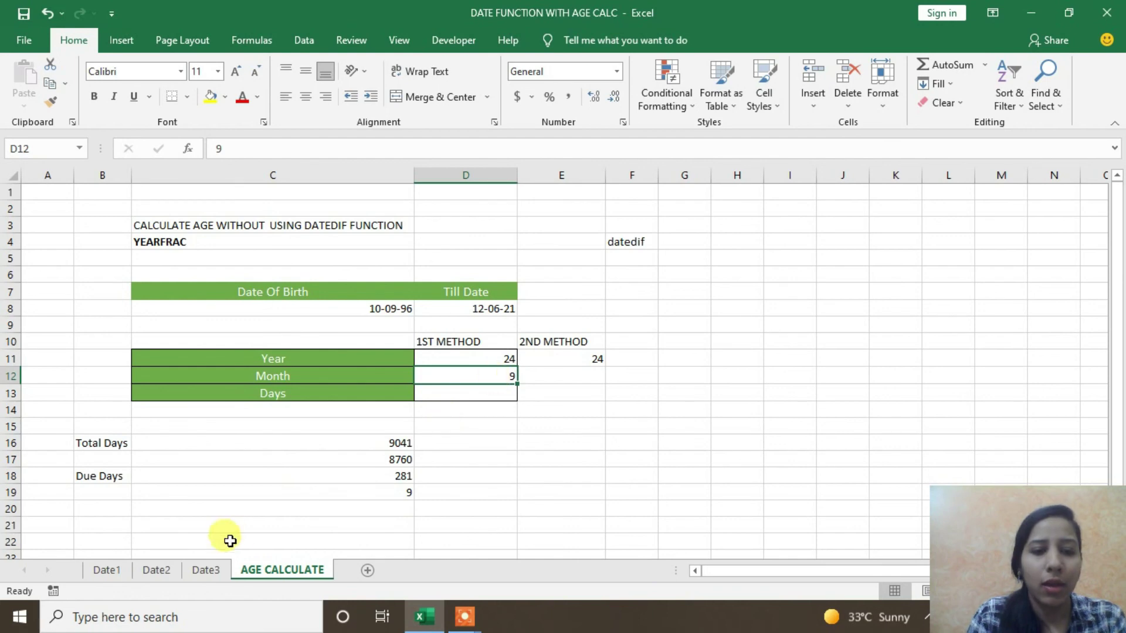
Enter =C19*30 in C20 to get 270 month-days
left_click(124, 512)
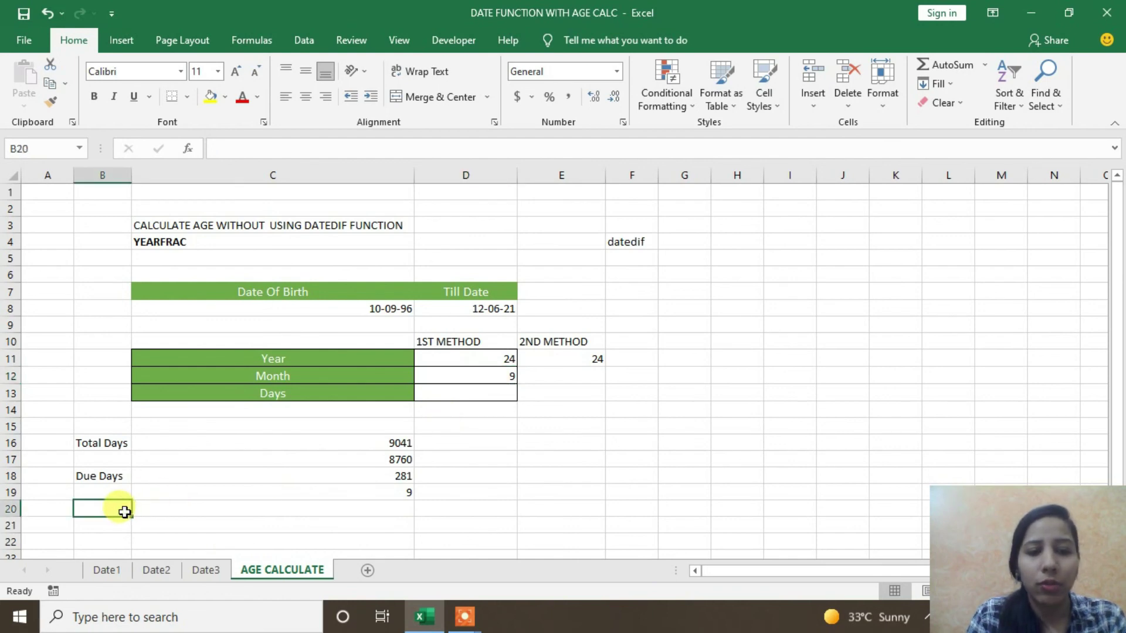
left_click(337, 509)
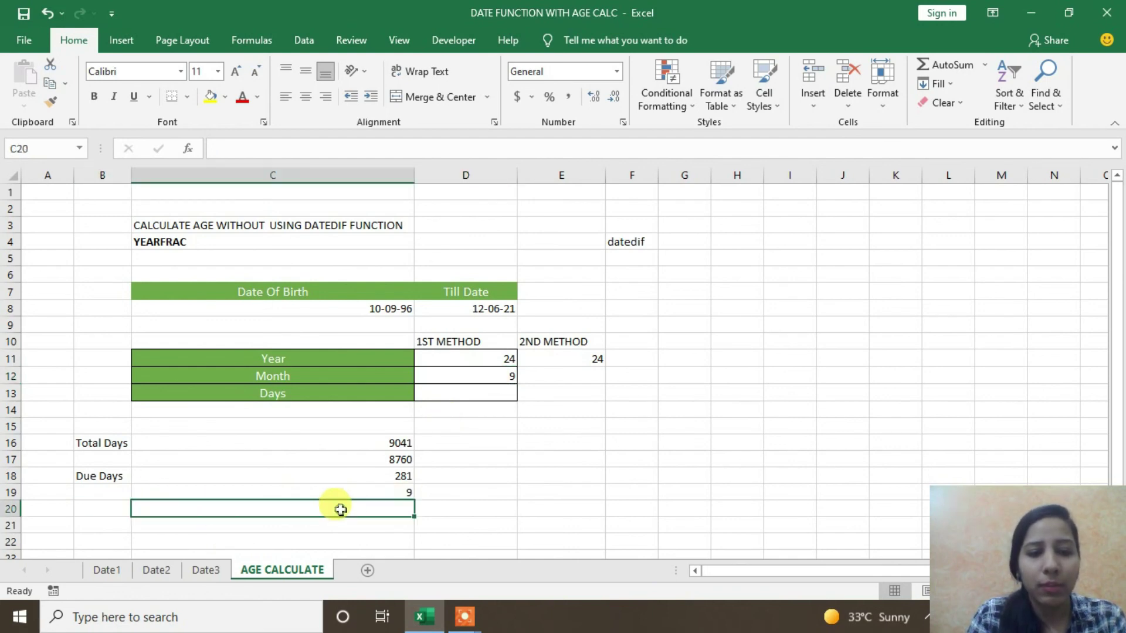
type("=")
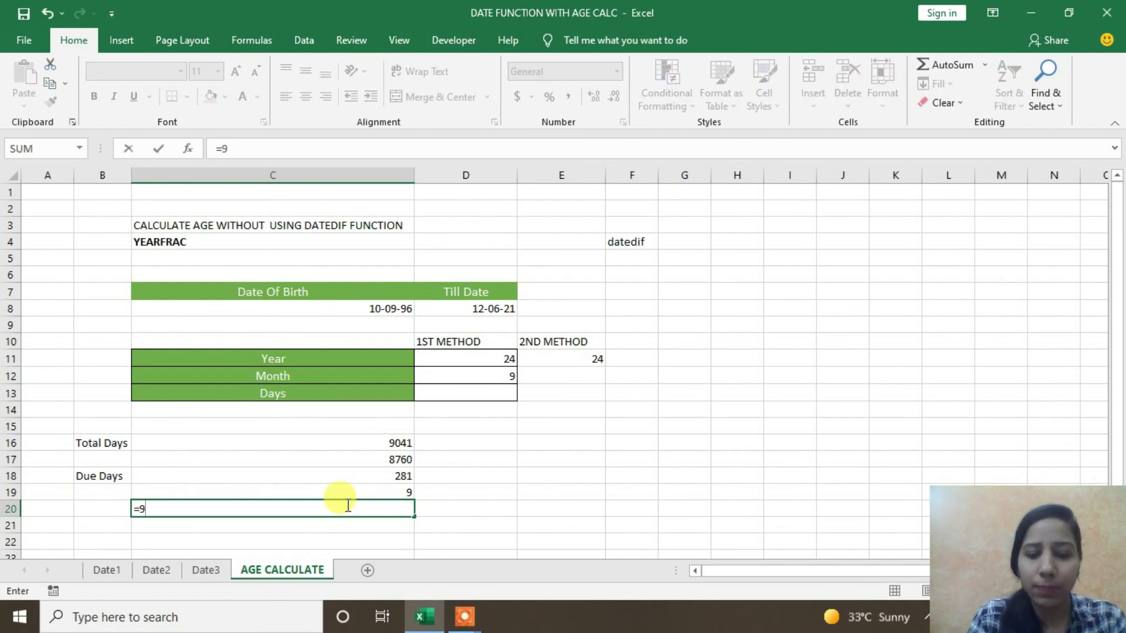
left_click(351, 492)
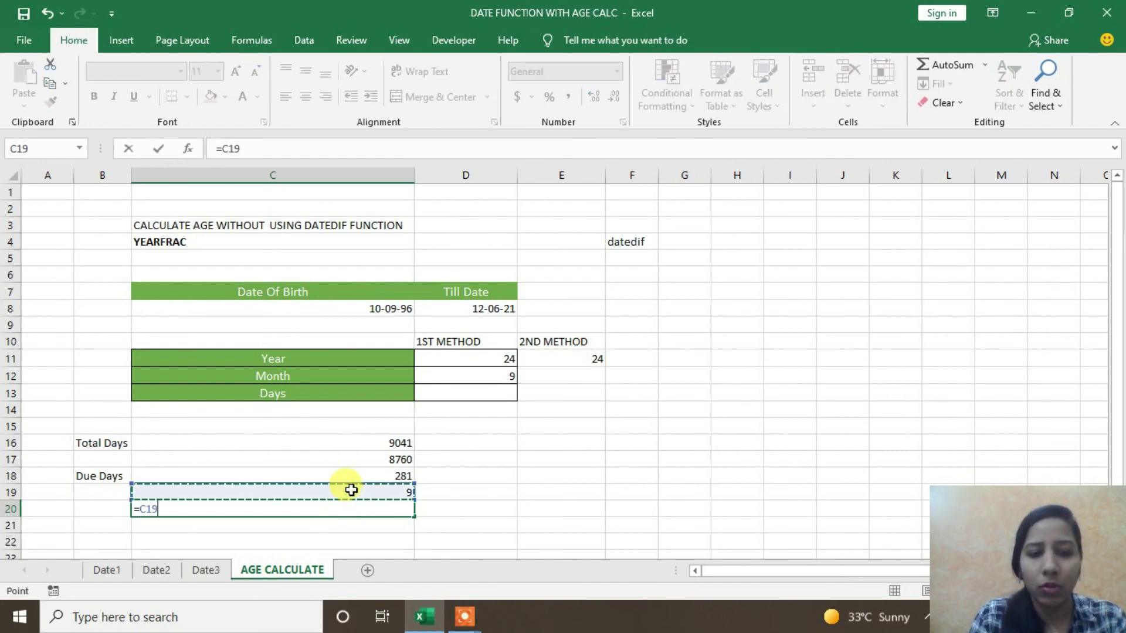
type("*")
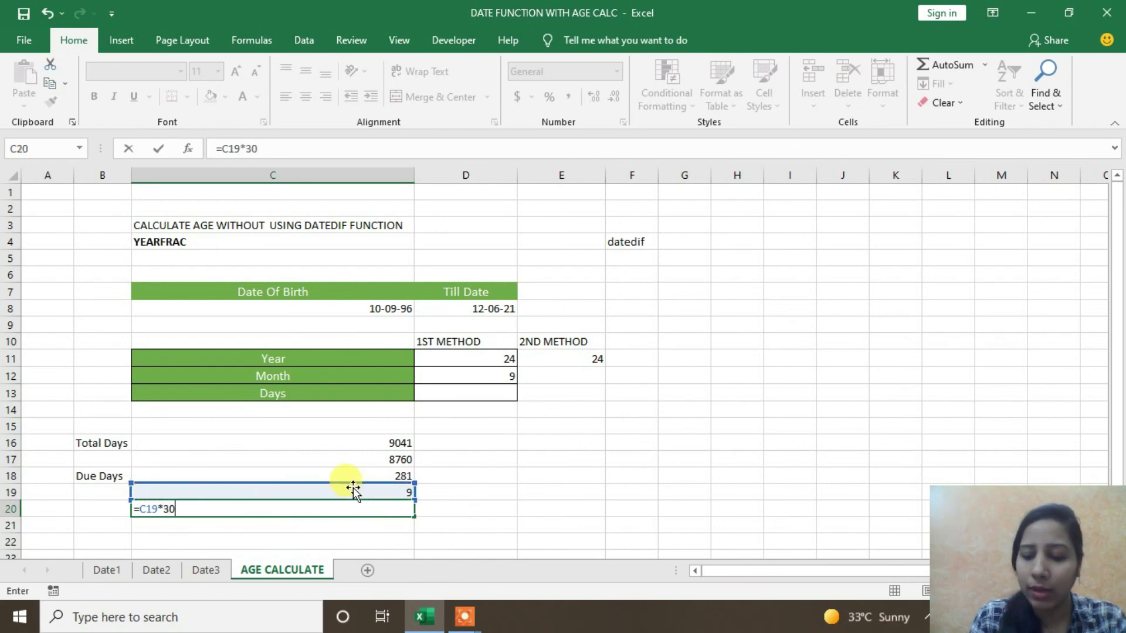
key("Return")
type("=")
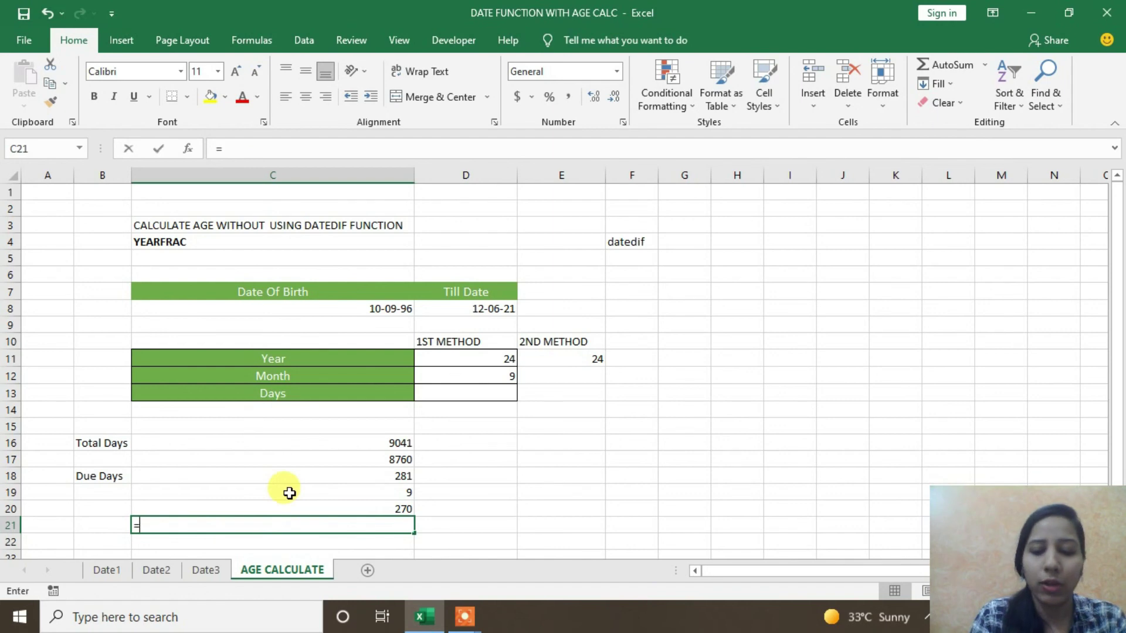
Enter =C18-C20 in C21 giving 11, and put 11 in the Days cell D13
left_click(332, 475)
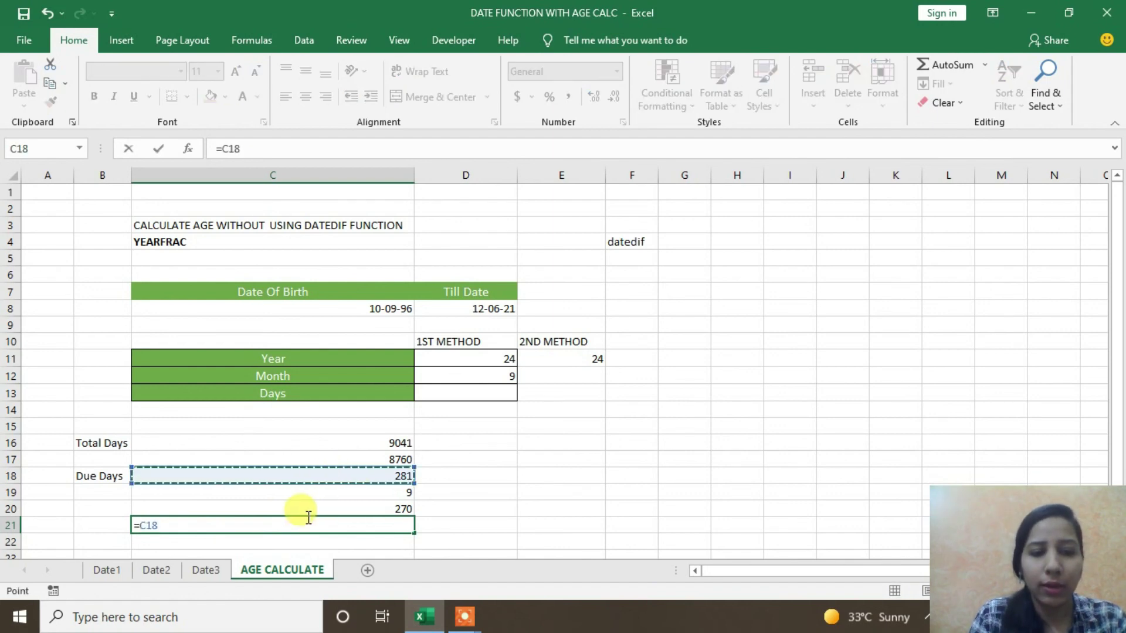
type("-")
left_click(392, 509)
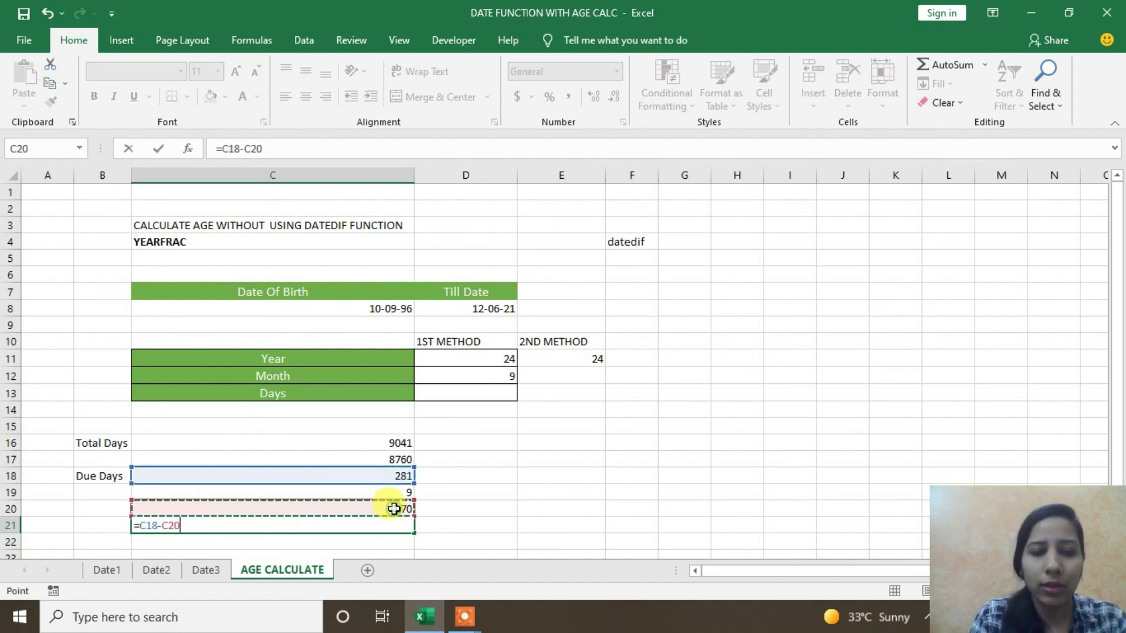
key("Return")
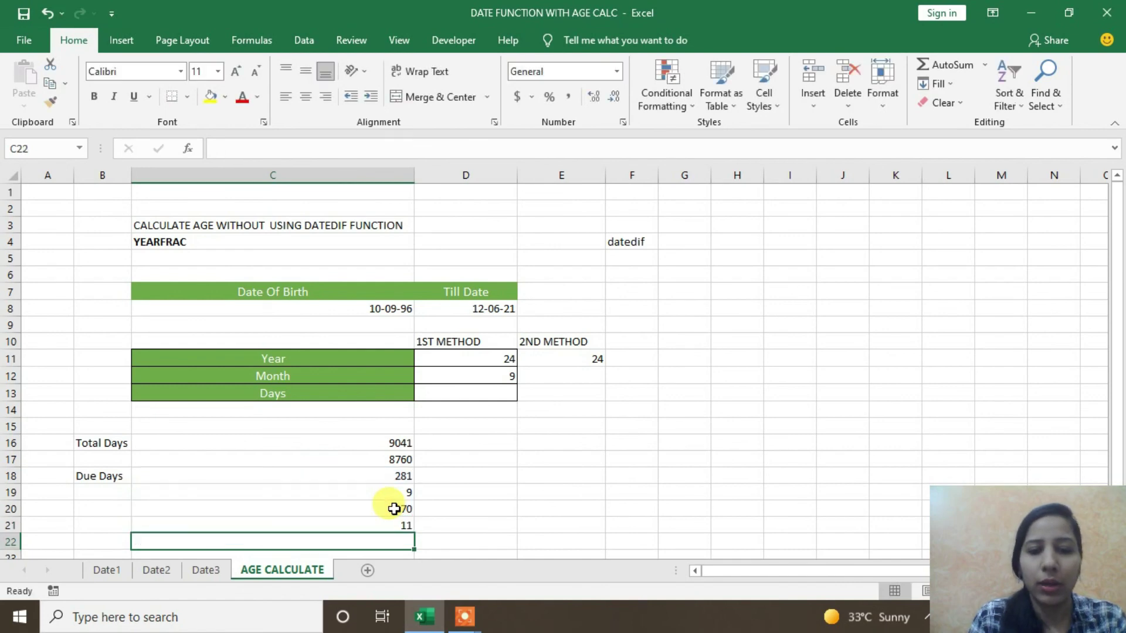
double_click(469, 393)
type("11")
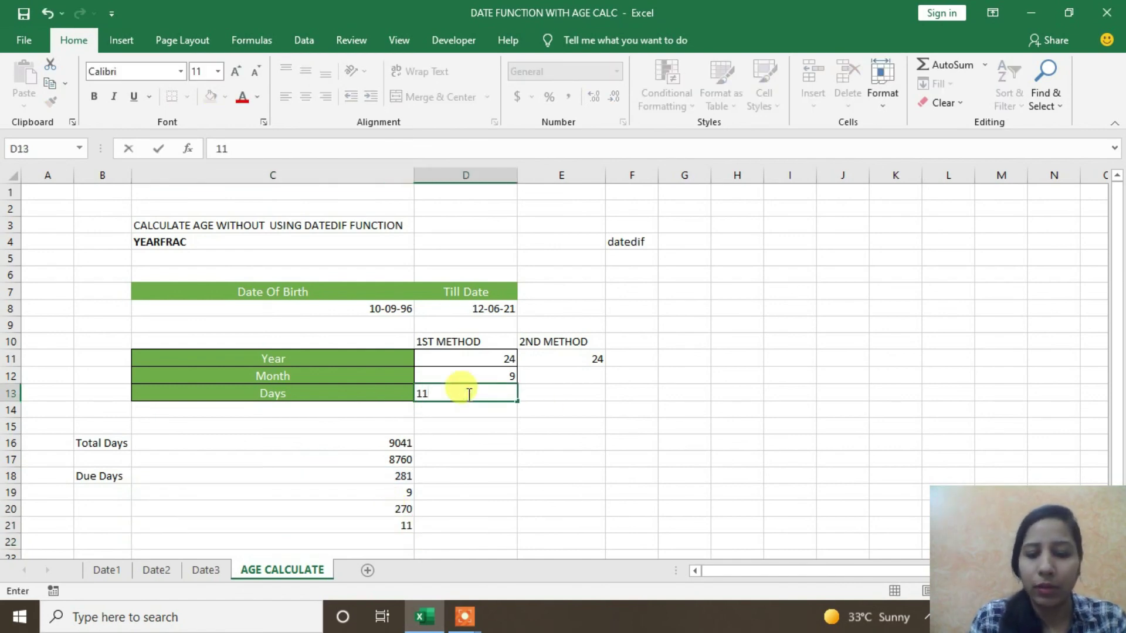
key("Return")
left_click(382, 444)
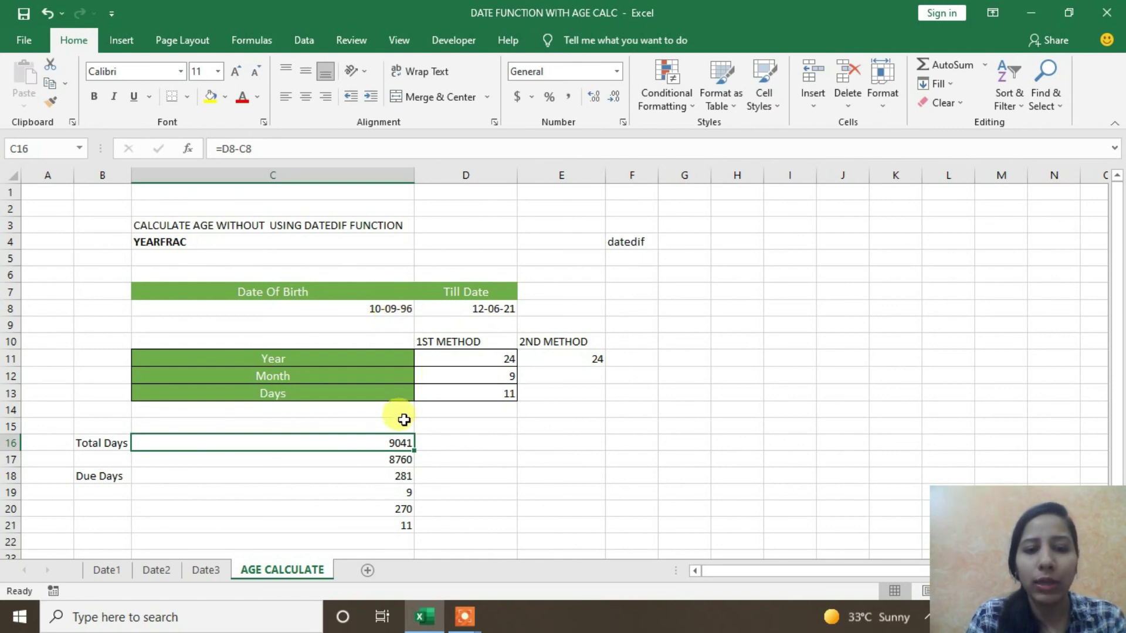
left_click_drag(411, 489, 410, 508)
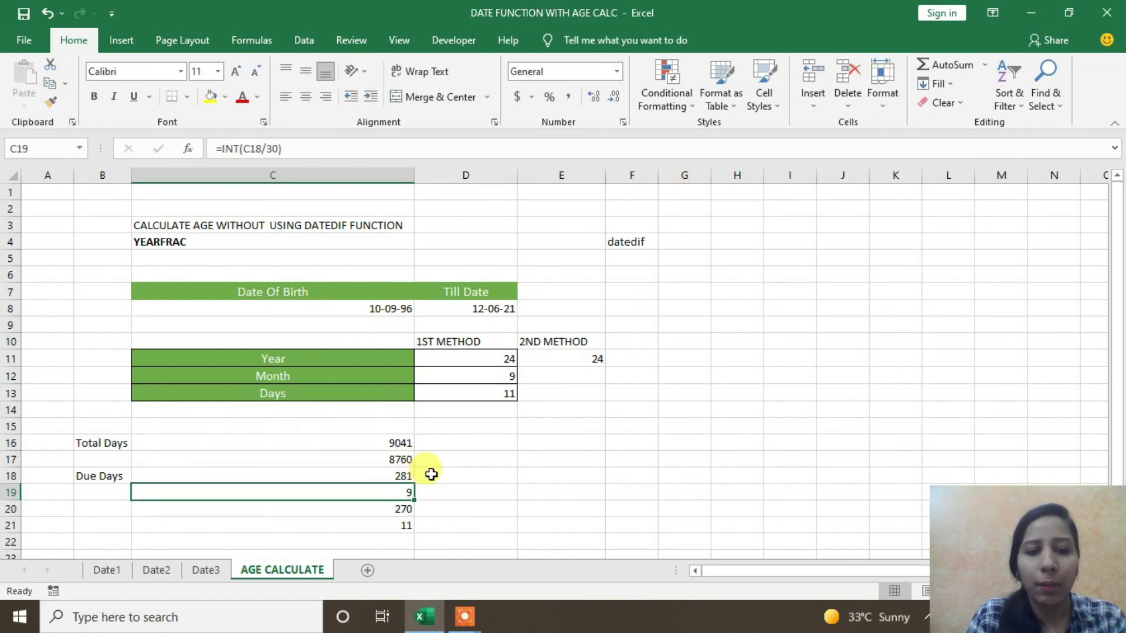
left_click(433, 474)
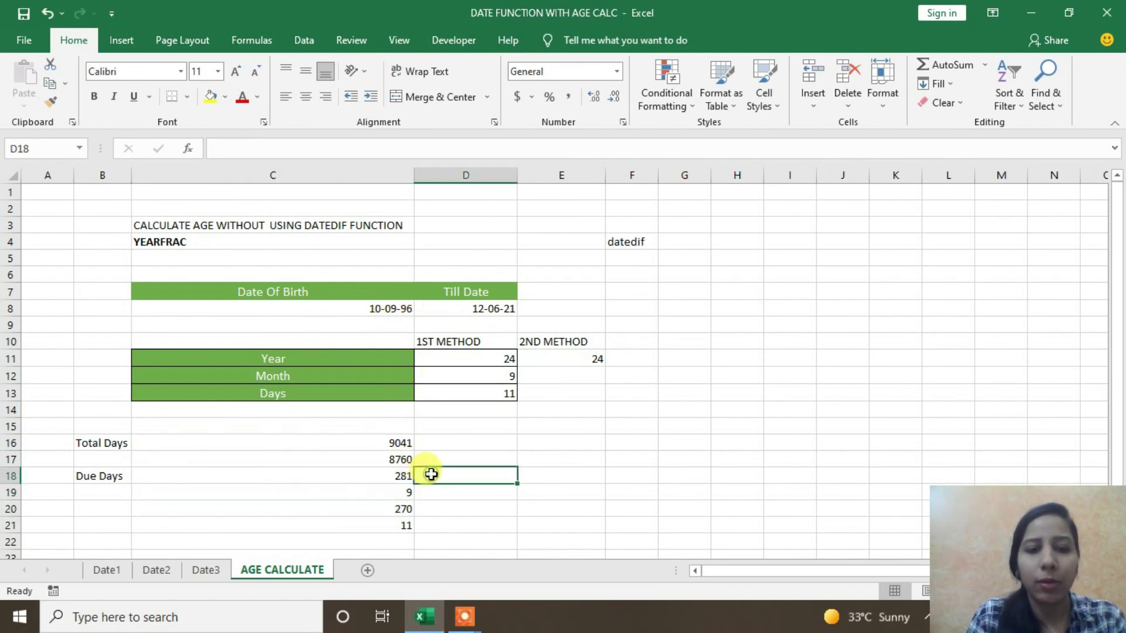
left_click(405, 308)
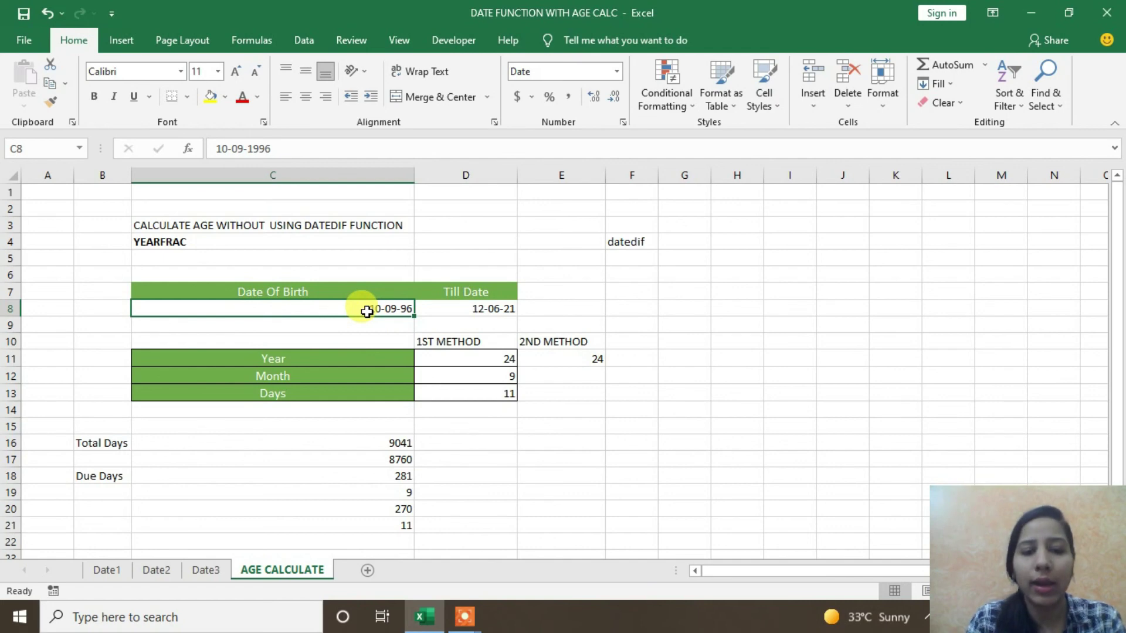
left_click(484, 310)
left_click(474, 360)
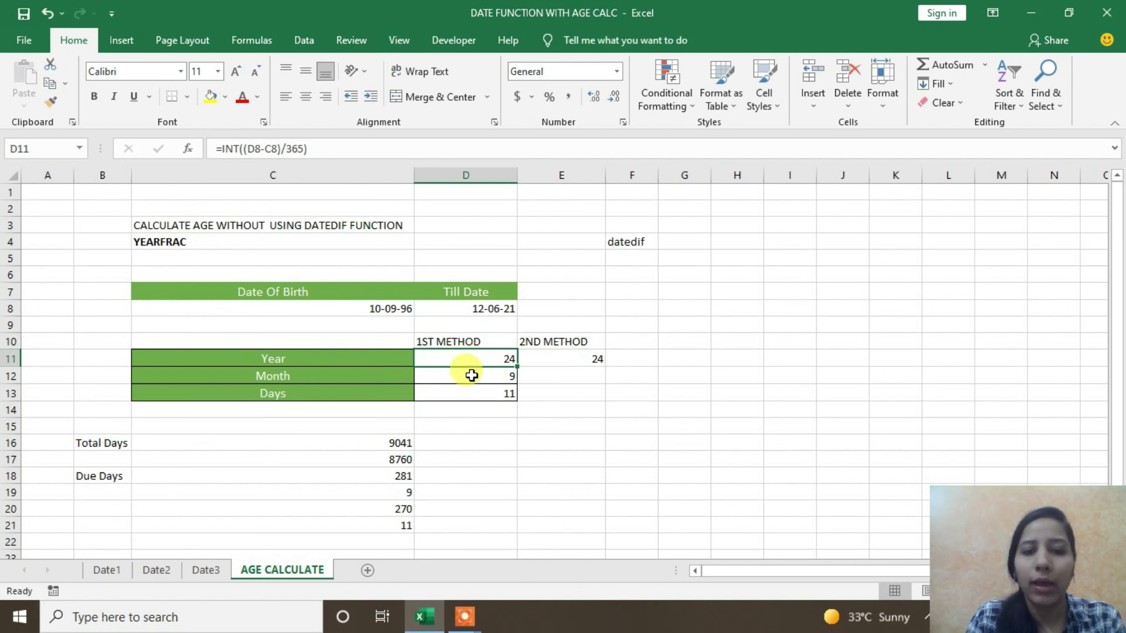
left_click(469, 375)
left_click(476, 392)
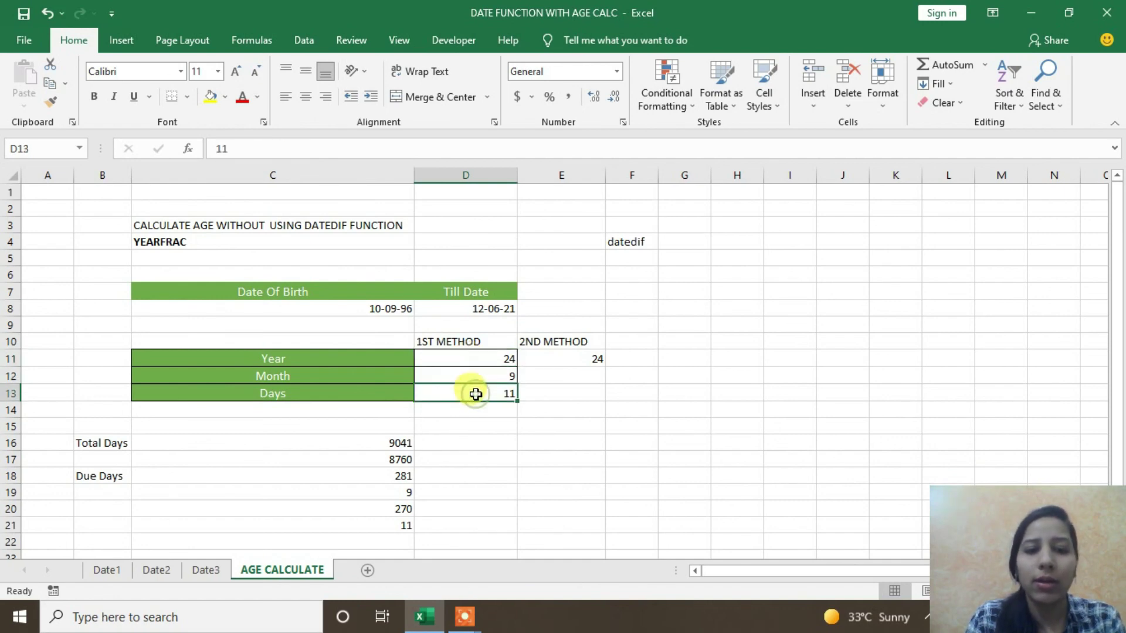
left_click(478, 411)
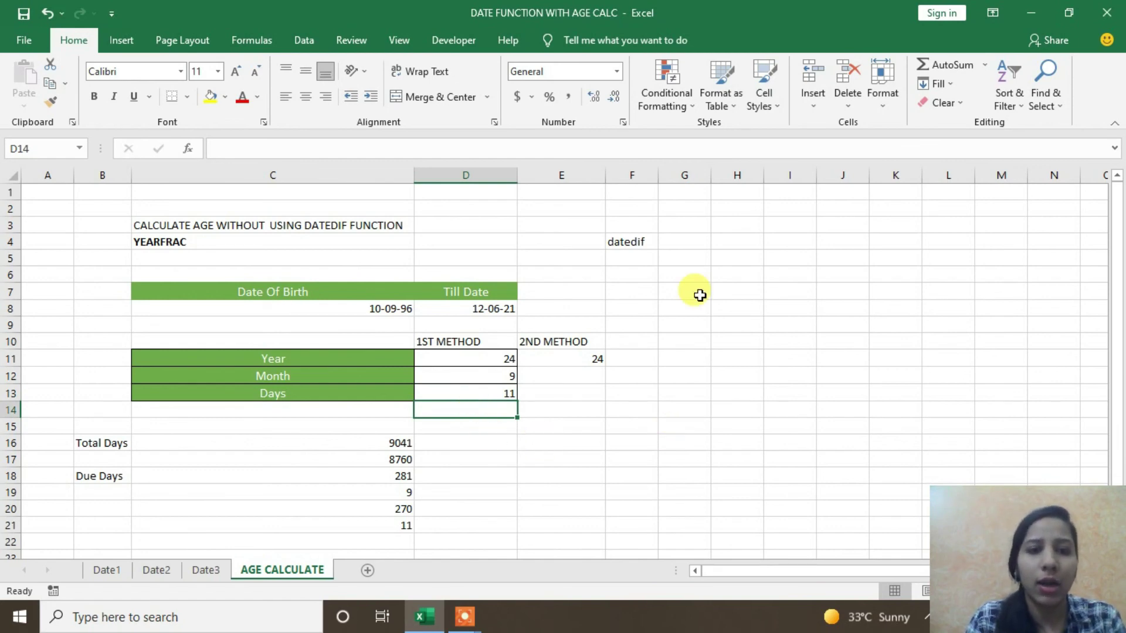
left_click(640, 315)
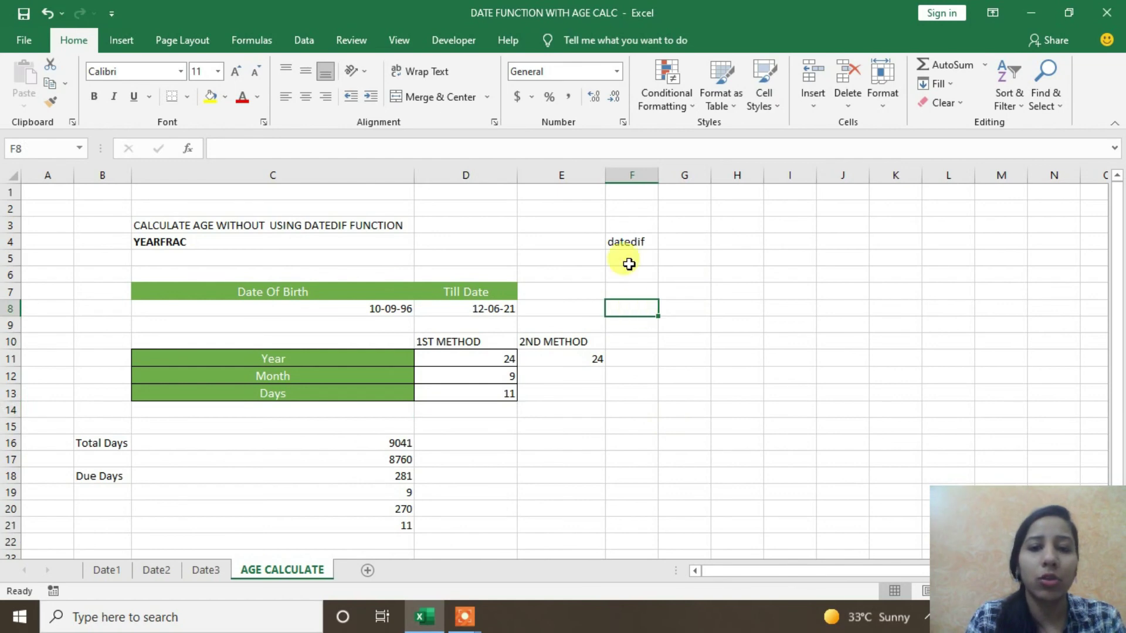
left_click(629, 241)
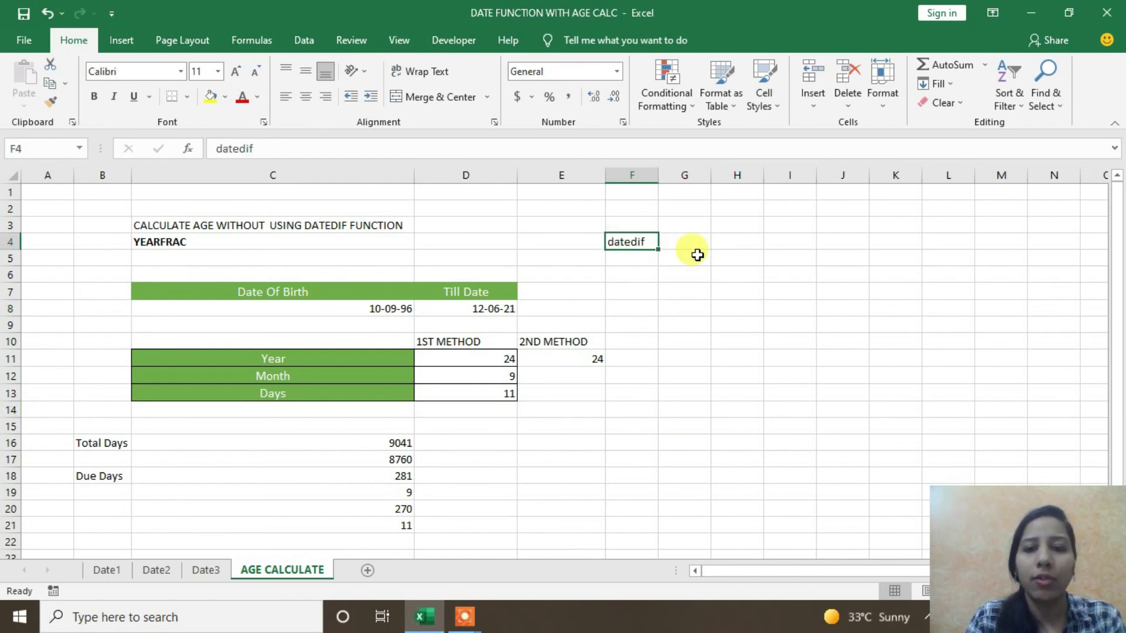
left_click(648, 262)
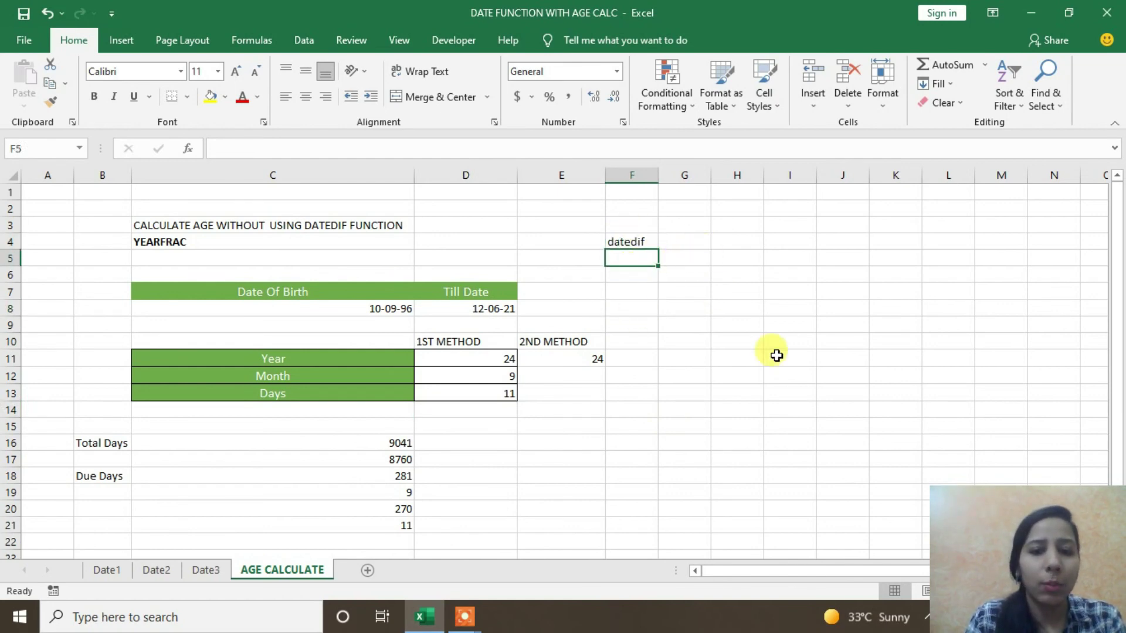
left_click_drag(366, 457, 365, 528)
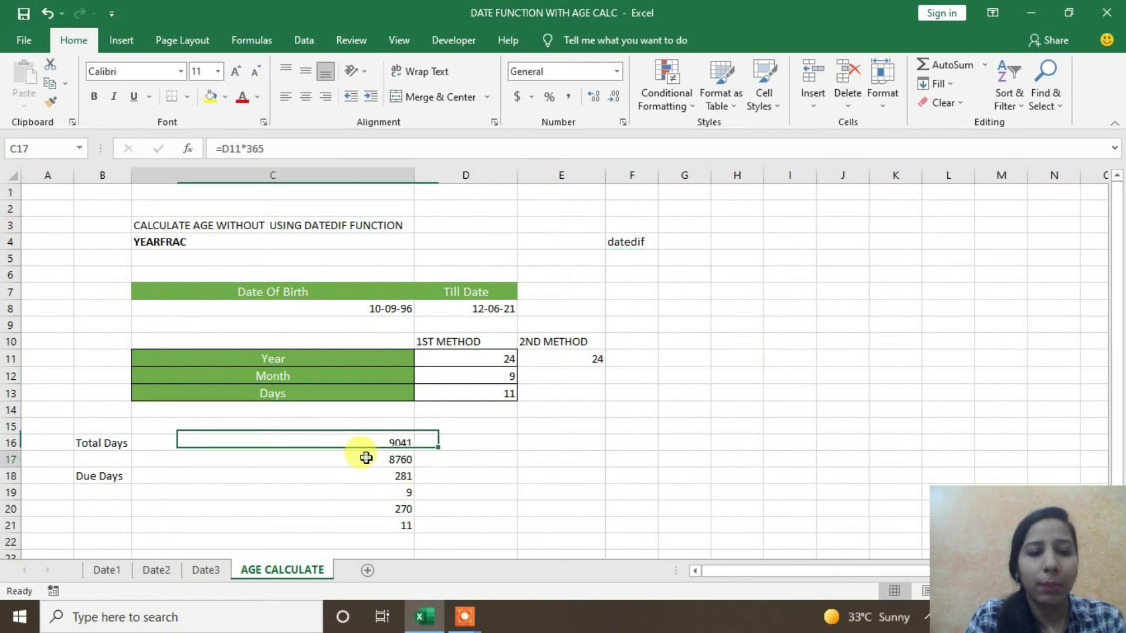
left_click(559, 493)
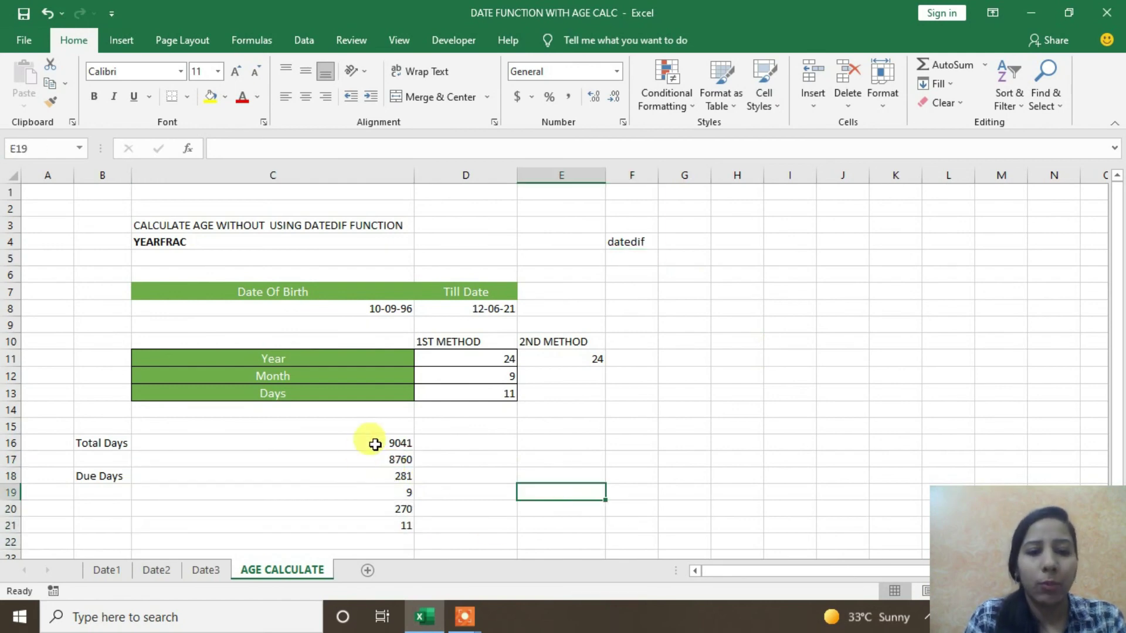
left_click_drag(372, 444, 374, 531)
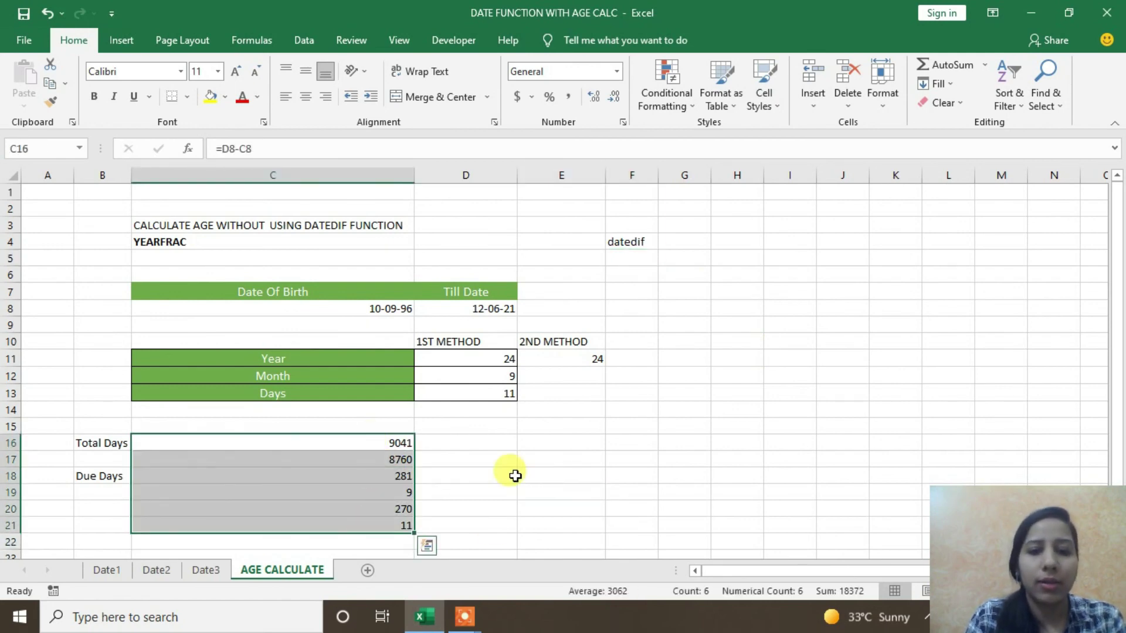
left_click(476, 469)
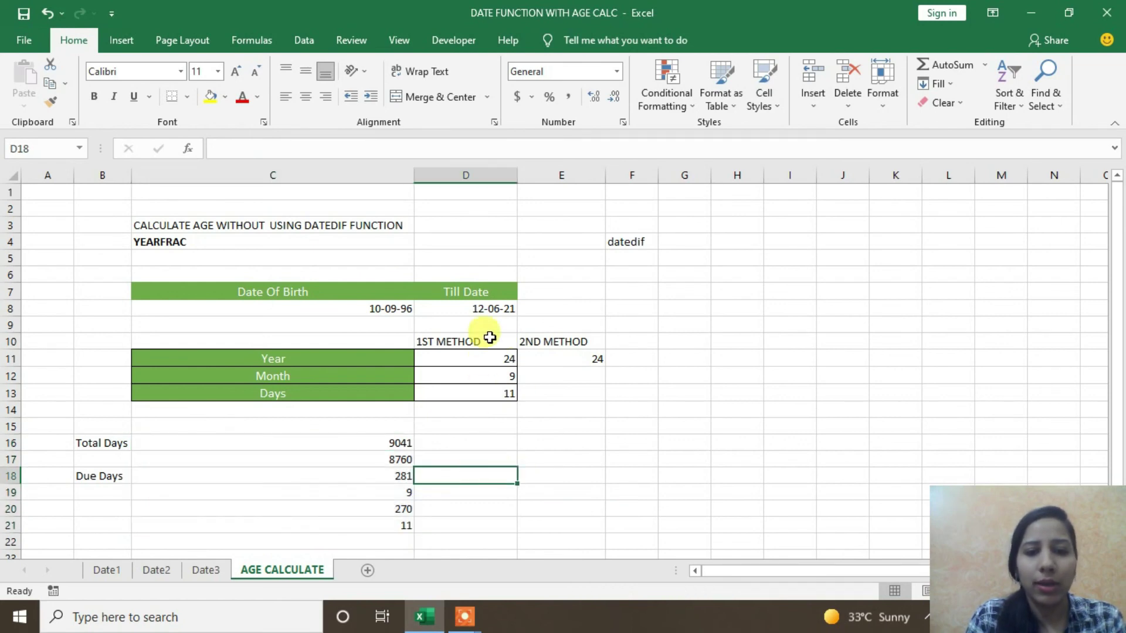